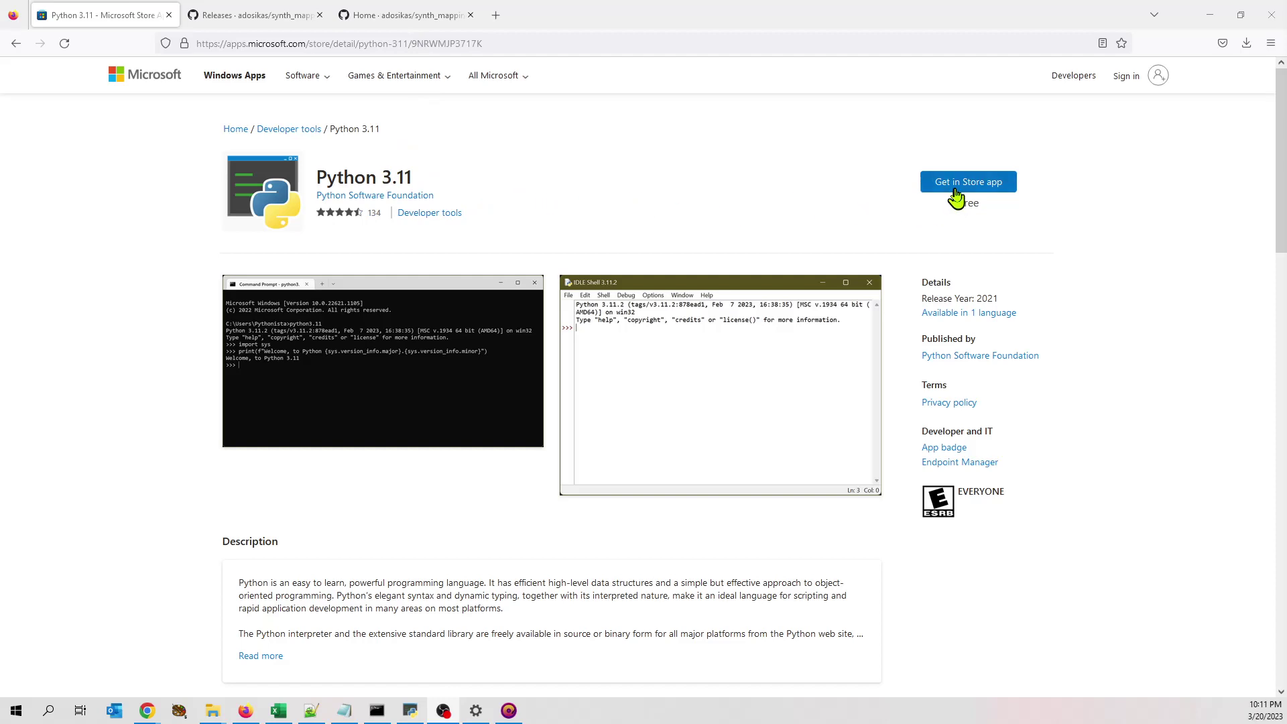
Review the v1.0.1 release assets, including windows_helpers.zip, then view the synth_mapping_helper wiki Home page
{"action": "left_click", "coordinate": [248, 20]}
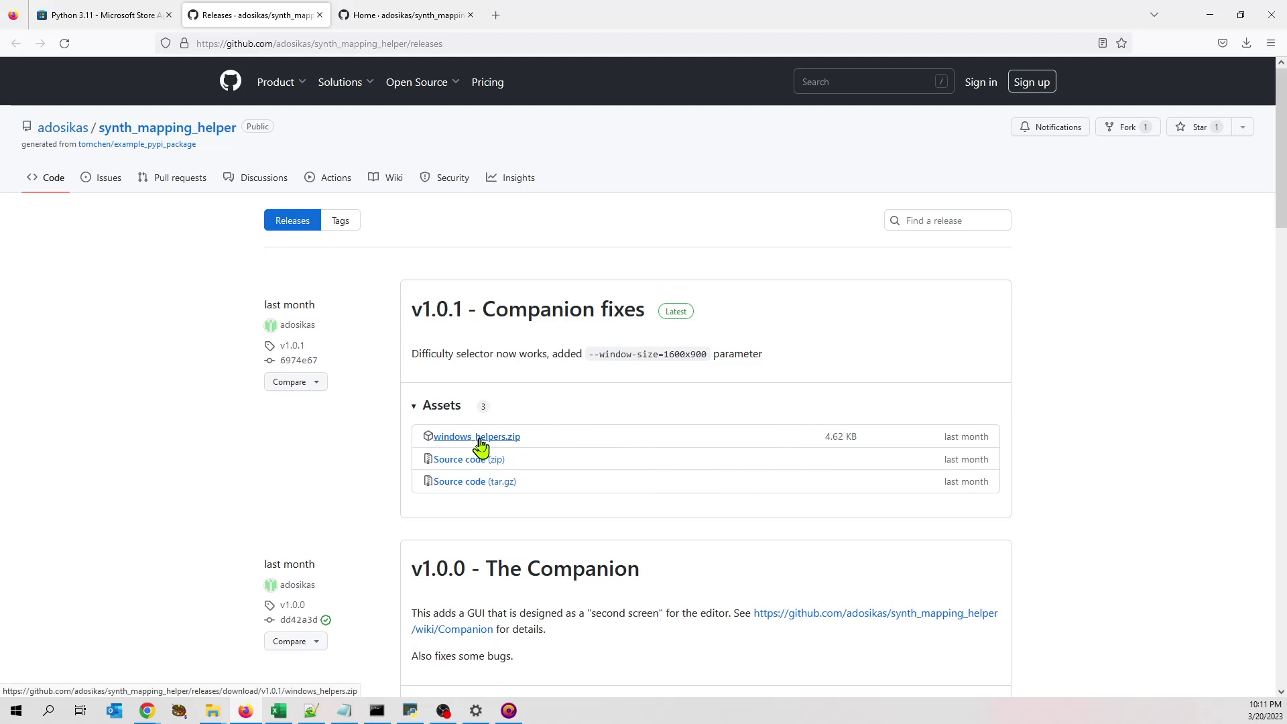
{"action": "left_click", "coordinate": [397, 27]}
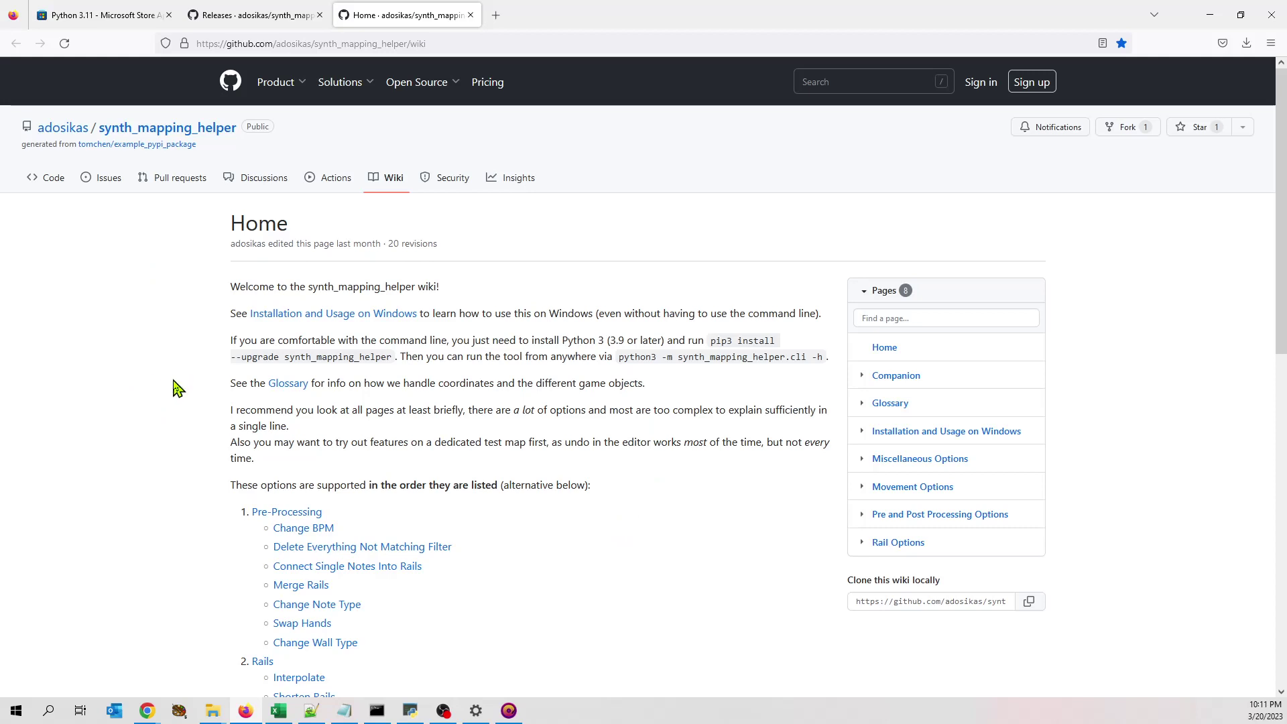
{"action": "scroll", "coordinate": [167, 392], "scroll_direction": "down", "scroll_amount": 3}
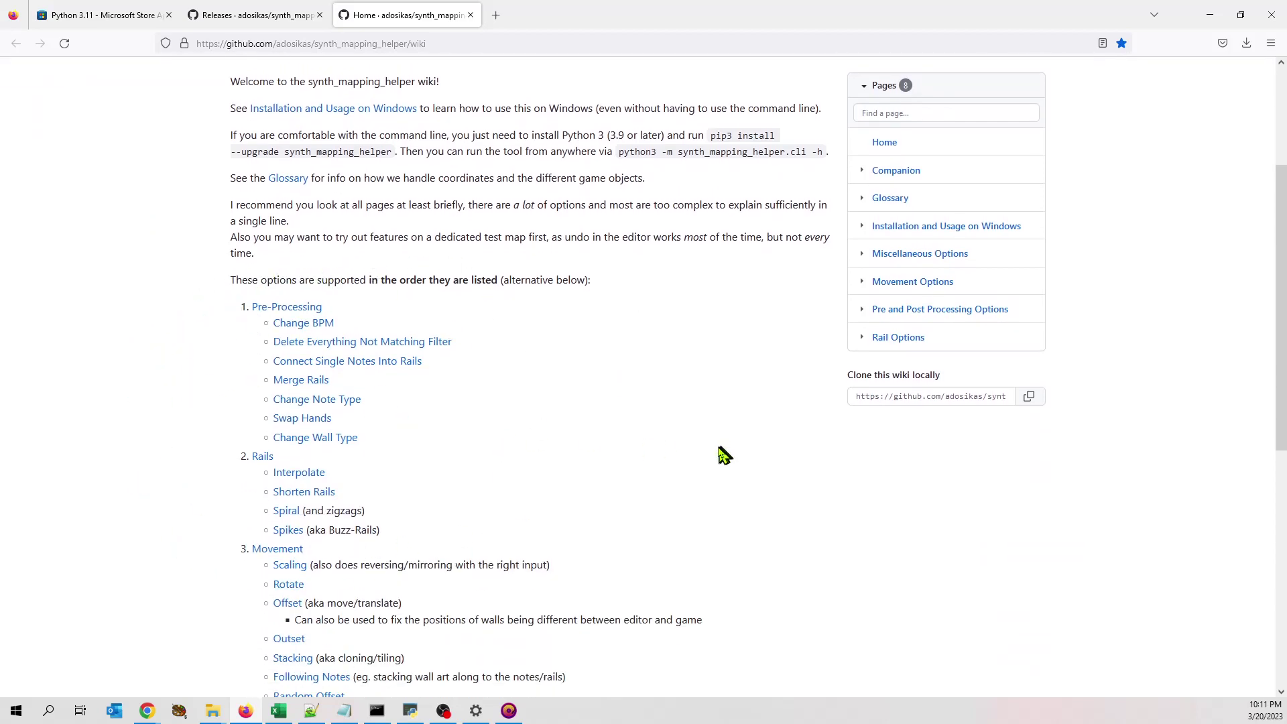
{"action": "scroll", "coordinate": [714, 459], "scroll_direction": "down", "scroll_amount": 5}
{"action": "scroll", "coordinate": [694, 500], "scroll_direction": "down", "scroll_amount": 1}
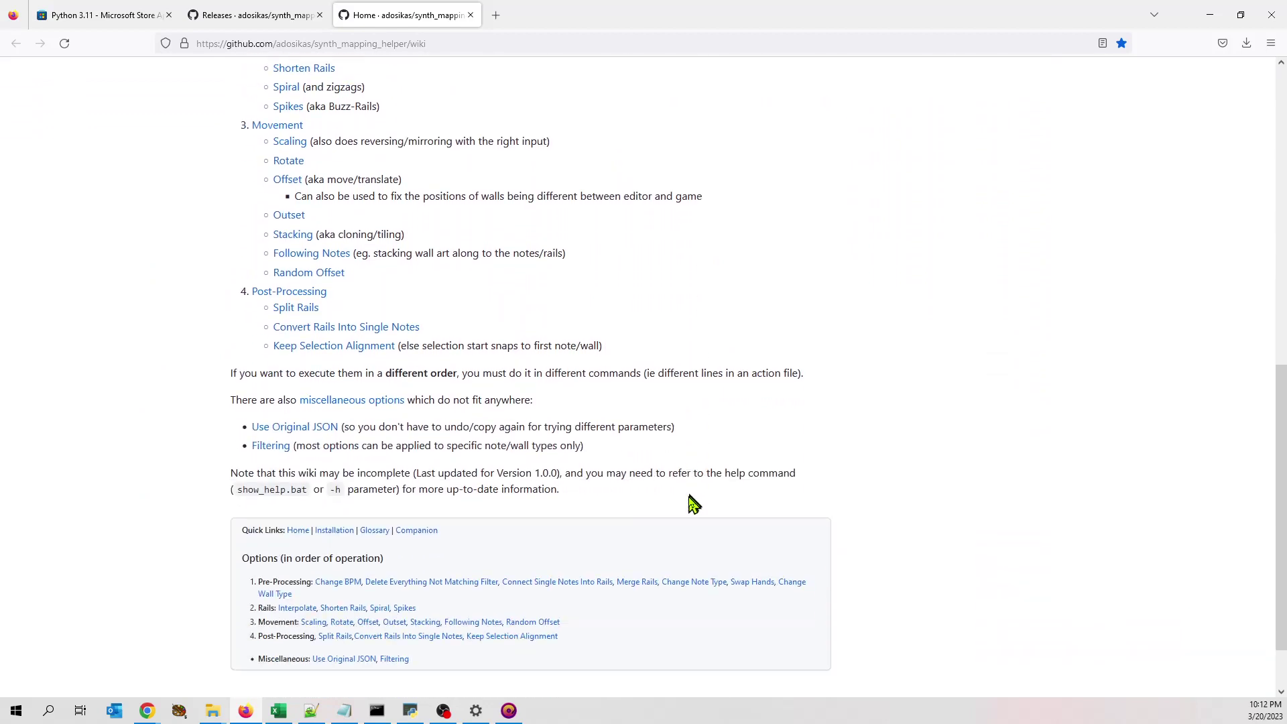
{"action": "scroll", "coordinate": [684, 494], "scroll_direction": "up", "scroll_amount": 6}
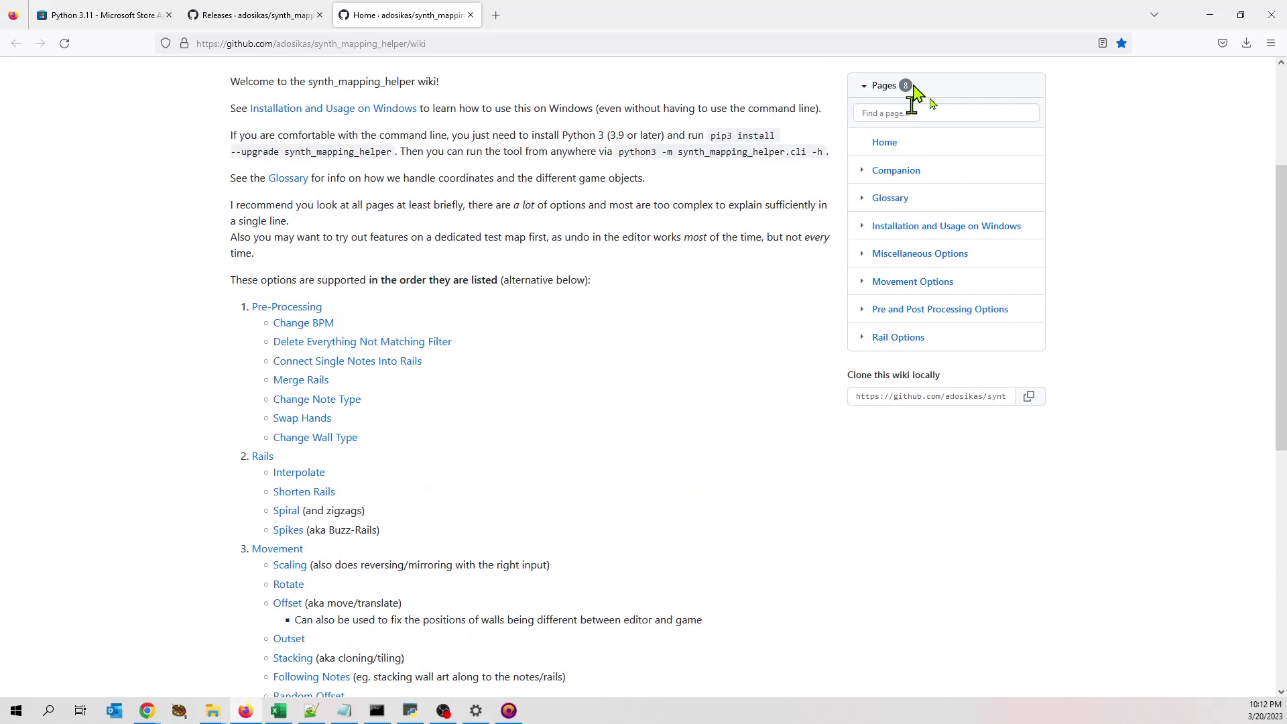
Open install.bat from the windows_helpers_1.0.1 folder in Notepad, letting it past the blocked-app warning
{"action": "left_click", "coordinate": [245, 712]}
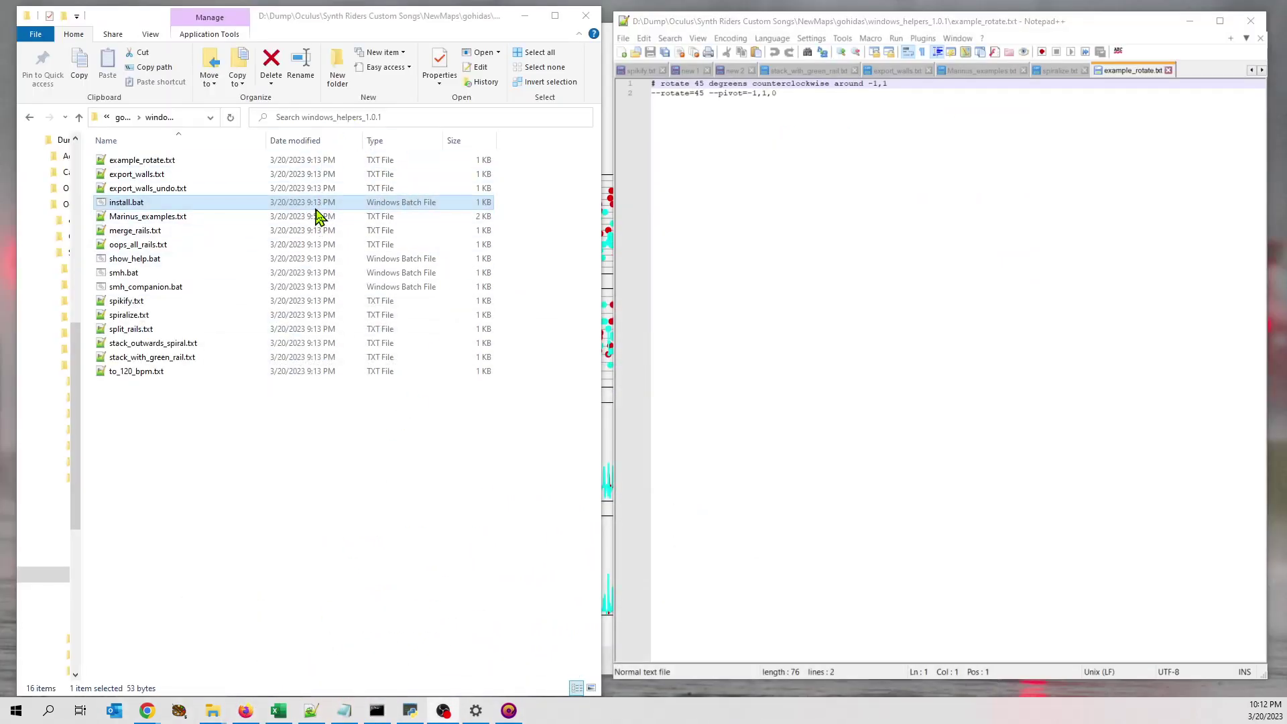
{"action": "left_click", "coordinate": [350, 429]}
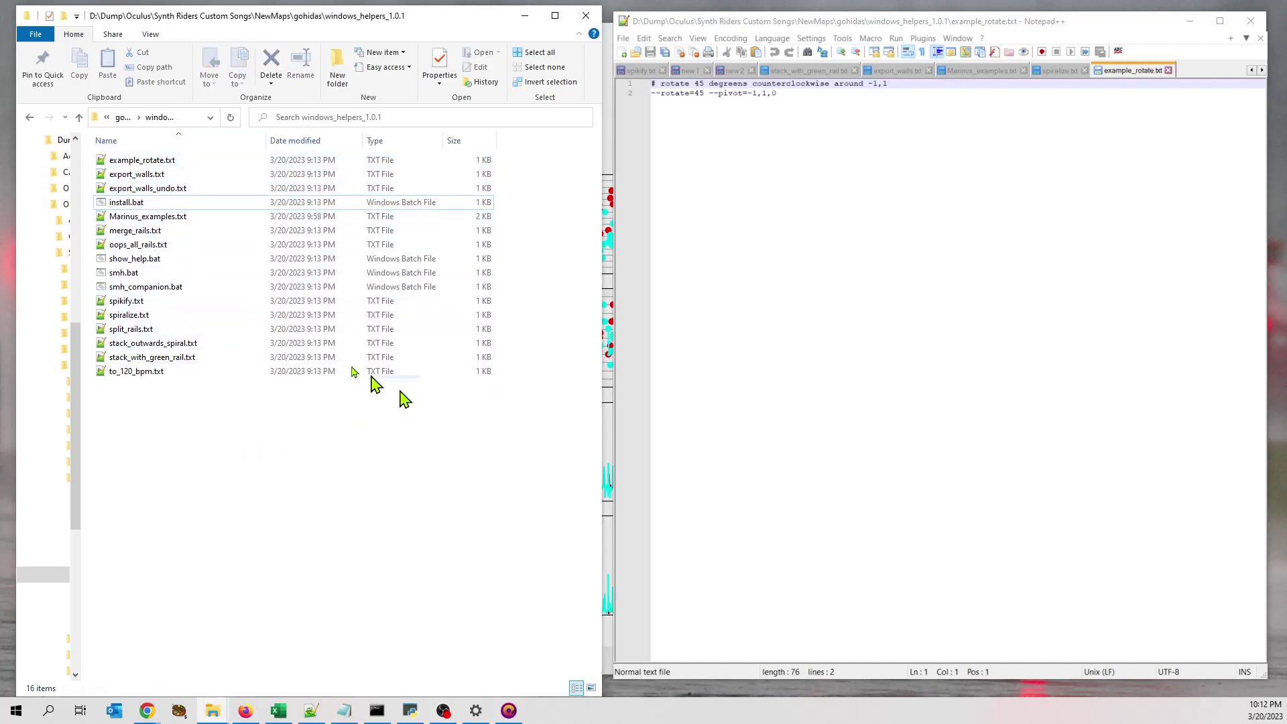
{"action": "left_click", "coordinate": [143, 204]}
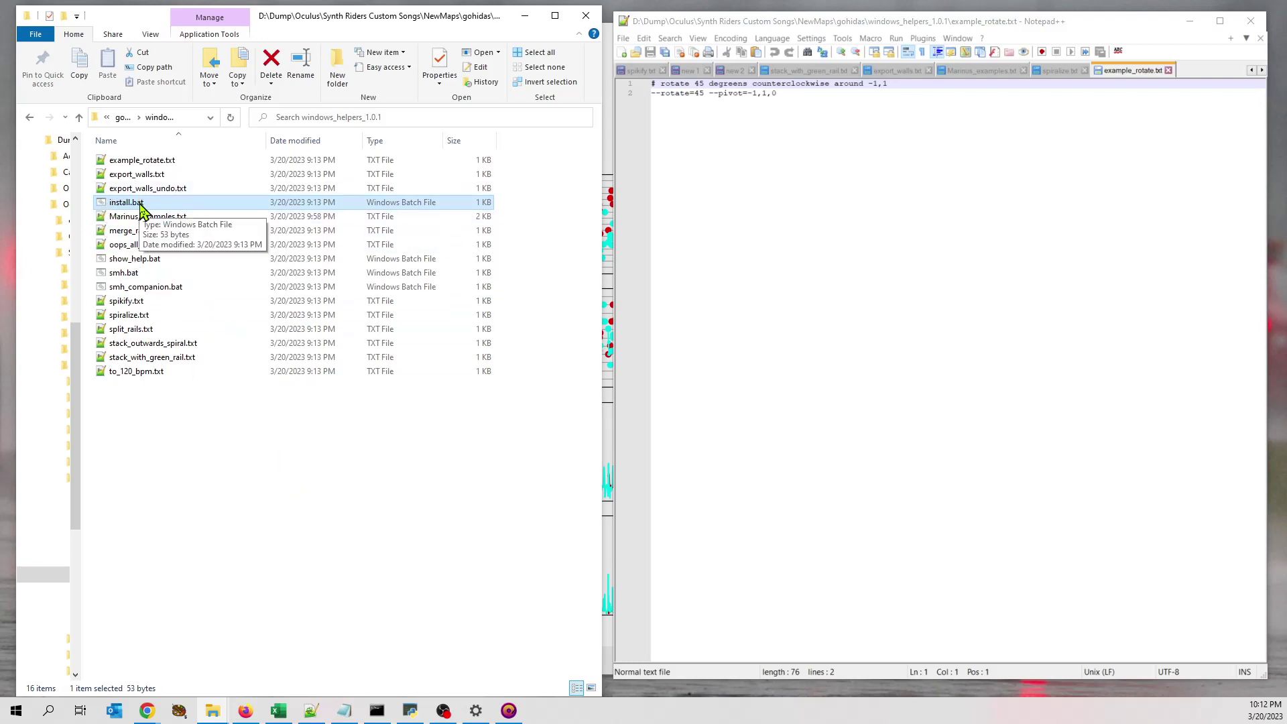
{"action": "right_click", "coordinate": [140, 201]}
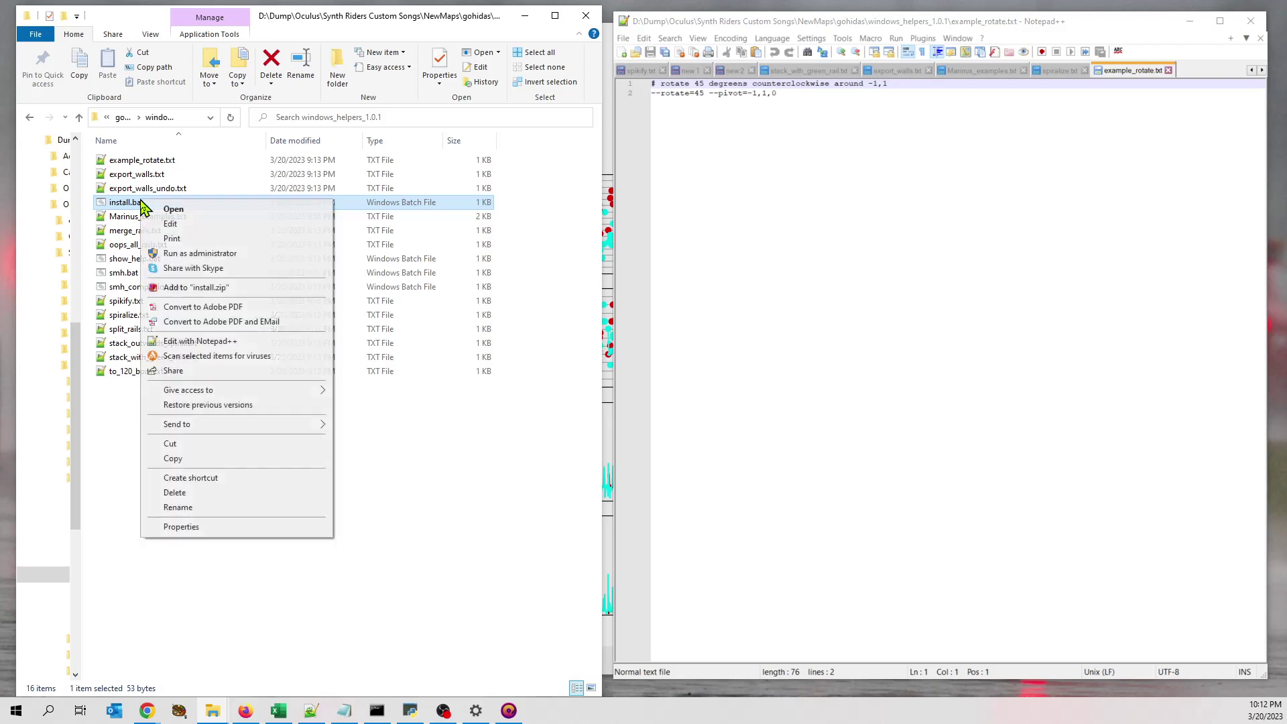
{"action": "left_click", "coordinate": [169, 225]}
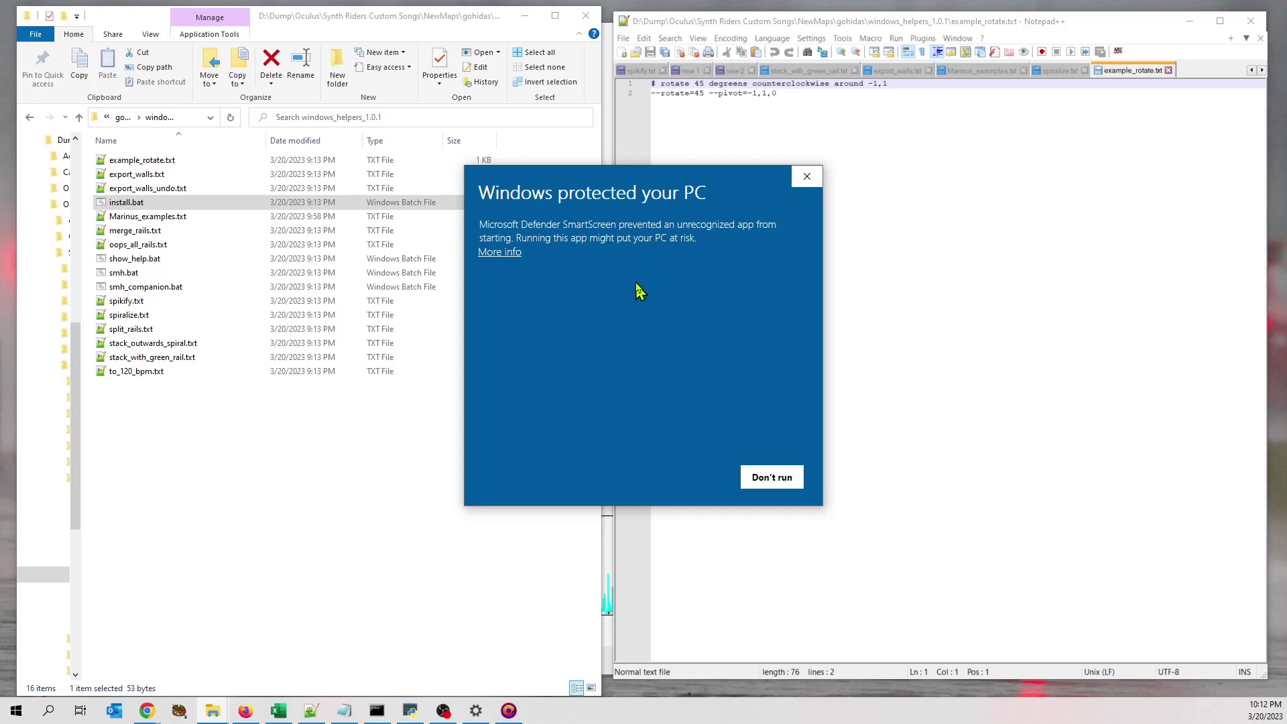
{"action": "left_click", "coordinate": [503, 253]}
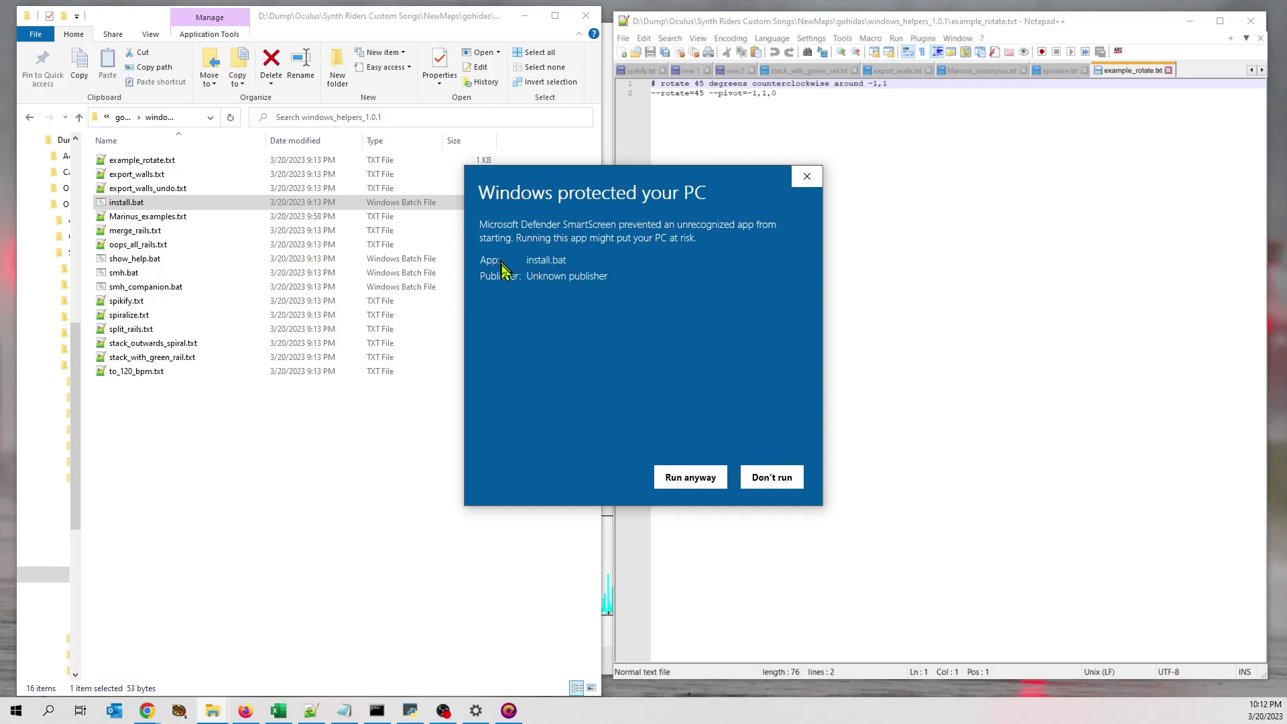
{"action": "left_click", "coordinate": [685, 480]}
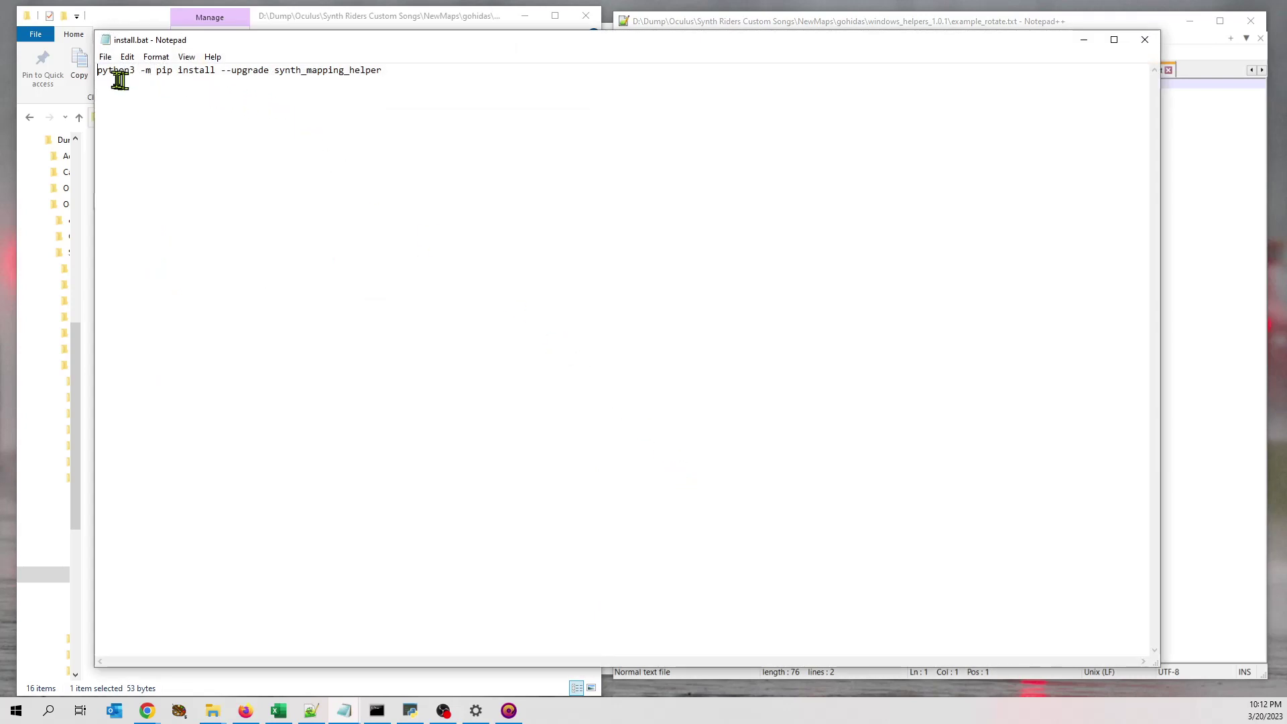
Highlight the pip install --upgrade synth_mapping_helper line, then close install.bat without changes
{"action": "left_click_drag", "start_coordinate": [98, 70], "coordinate": [401, 86]}
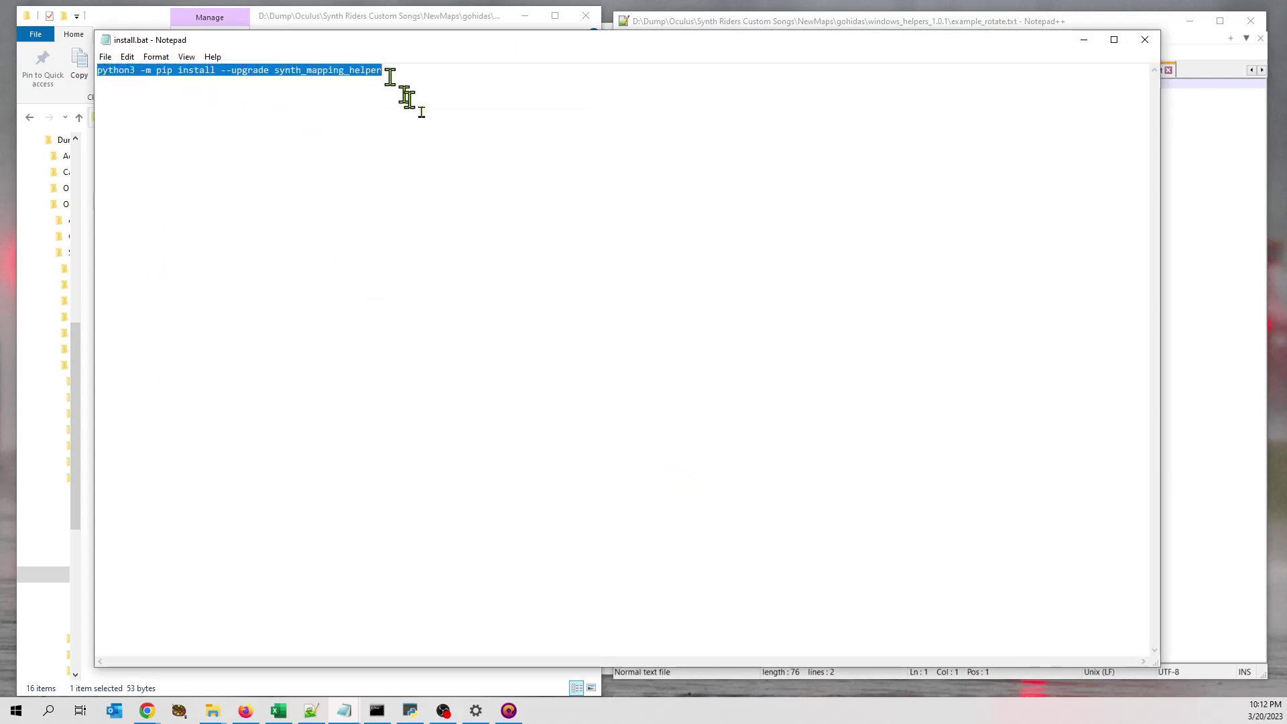
{"action": "left_click", "coordinate": [500, 192]}
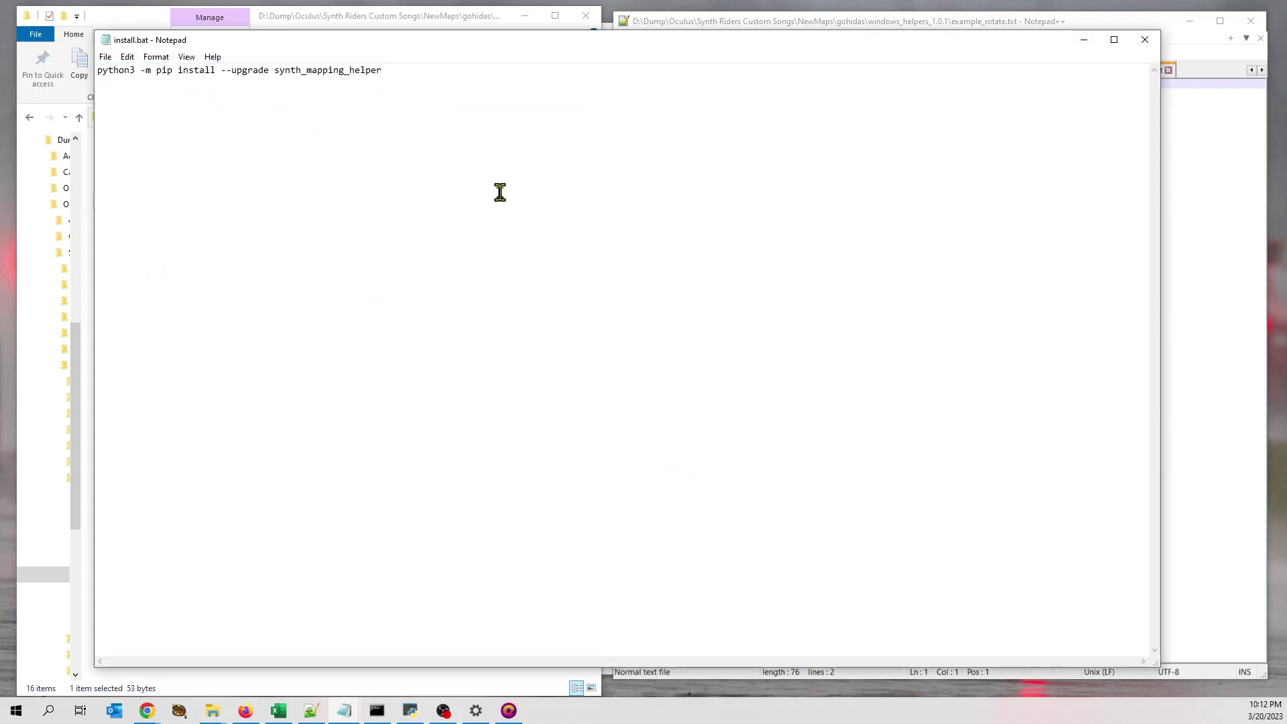
{"action": "left_click", "coordinate": [1135, 44]}
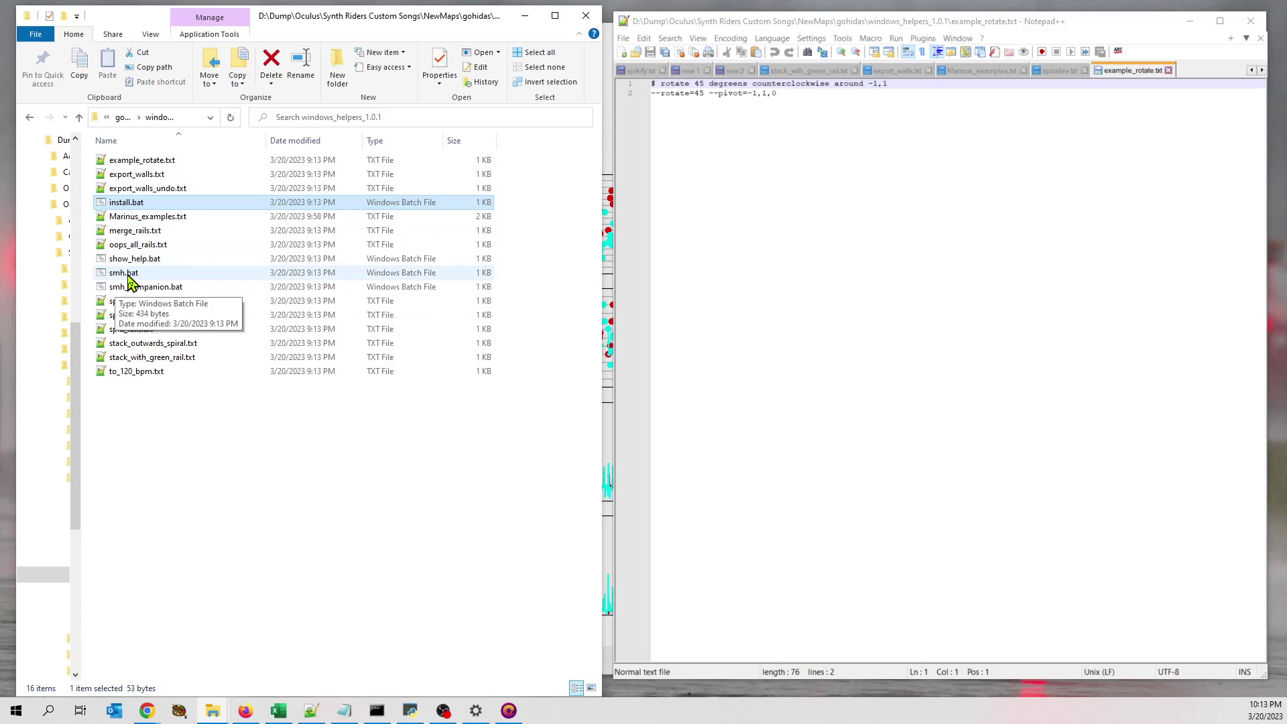
Launch smh.bat from the windows_helpers_1.0.1 folder
{"action": "double_click", "coordinate": [127, 273]}
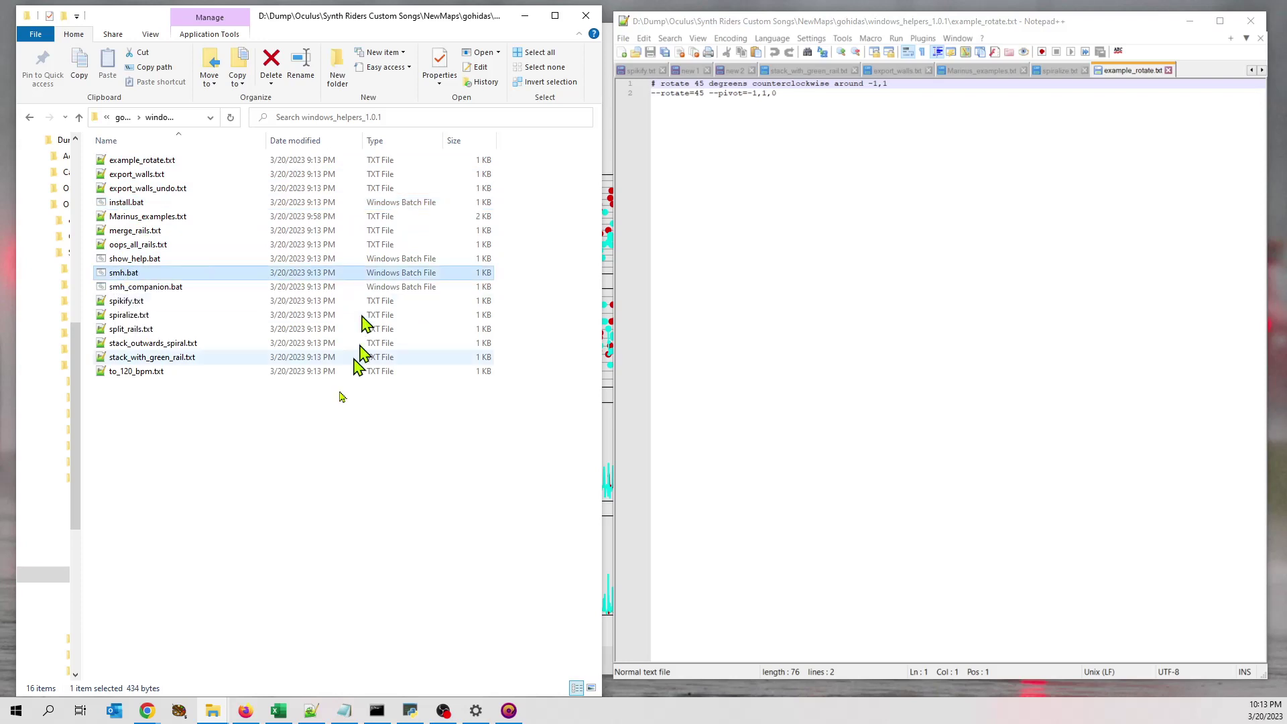
Copy the green rail and wall at measure 8 in SynthRiders Editor, then minimize it
{"action": "left_click", "coordinate": [513, 714]}
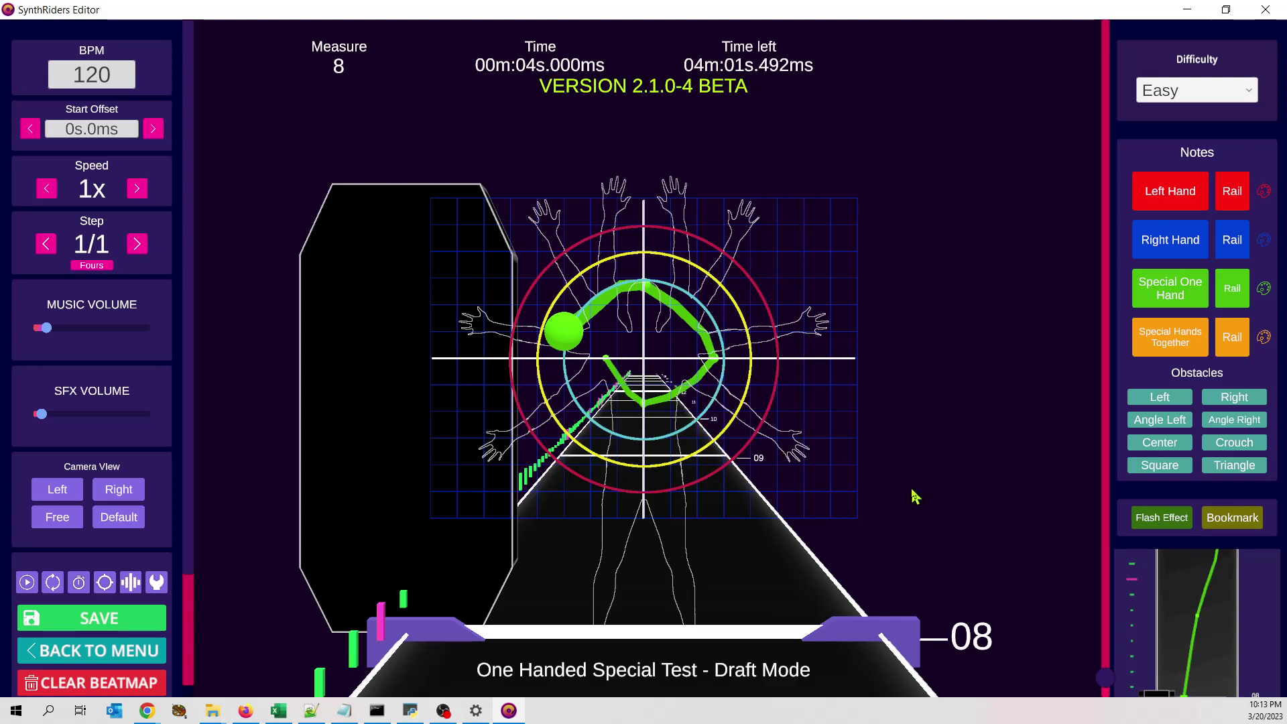
{"action": "key", "text": "ctrl+c"}
{"action": "left_click", "coordinate": [508, 710]}
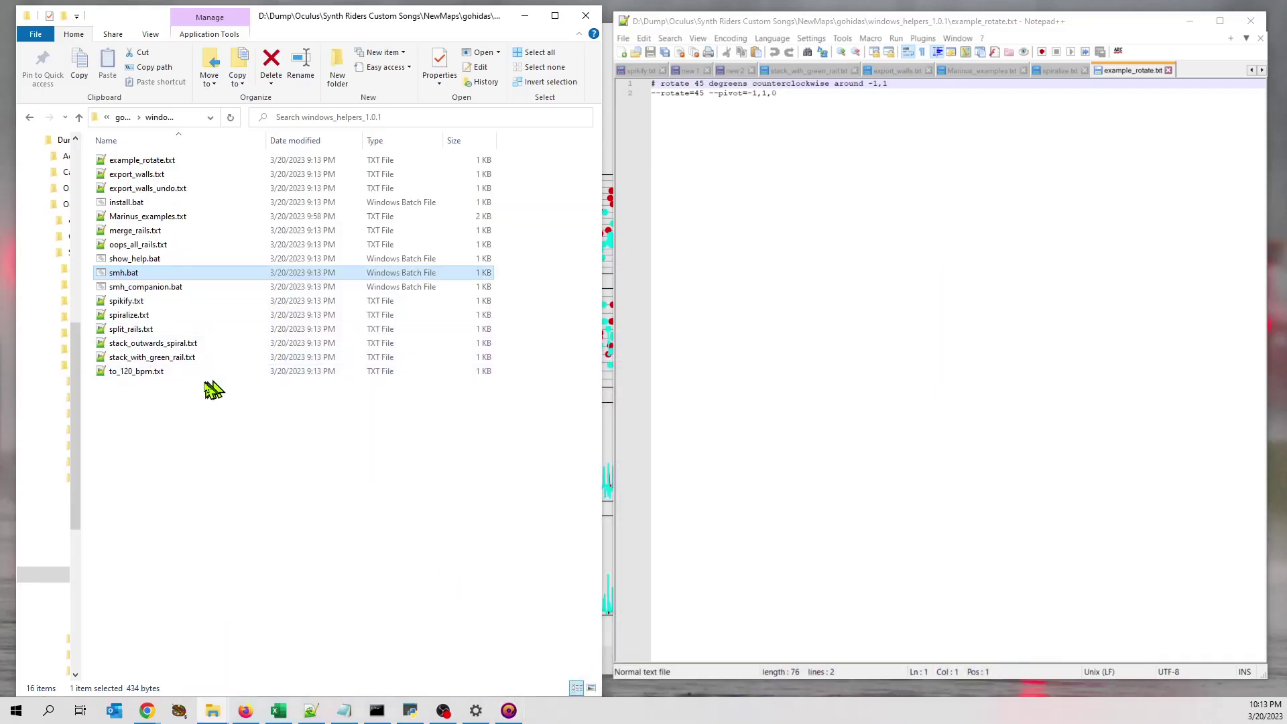
Drop stack_with_green_rail.txt onto smh.bat to process the copied notes, then return to the editor
{"action": "left_click", "coordinate": [158, 359]}
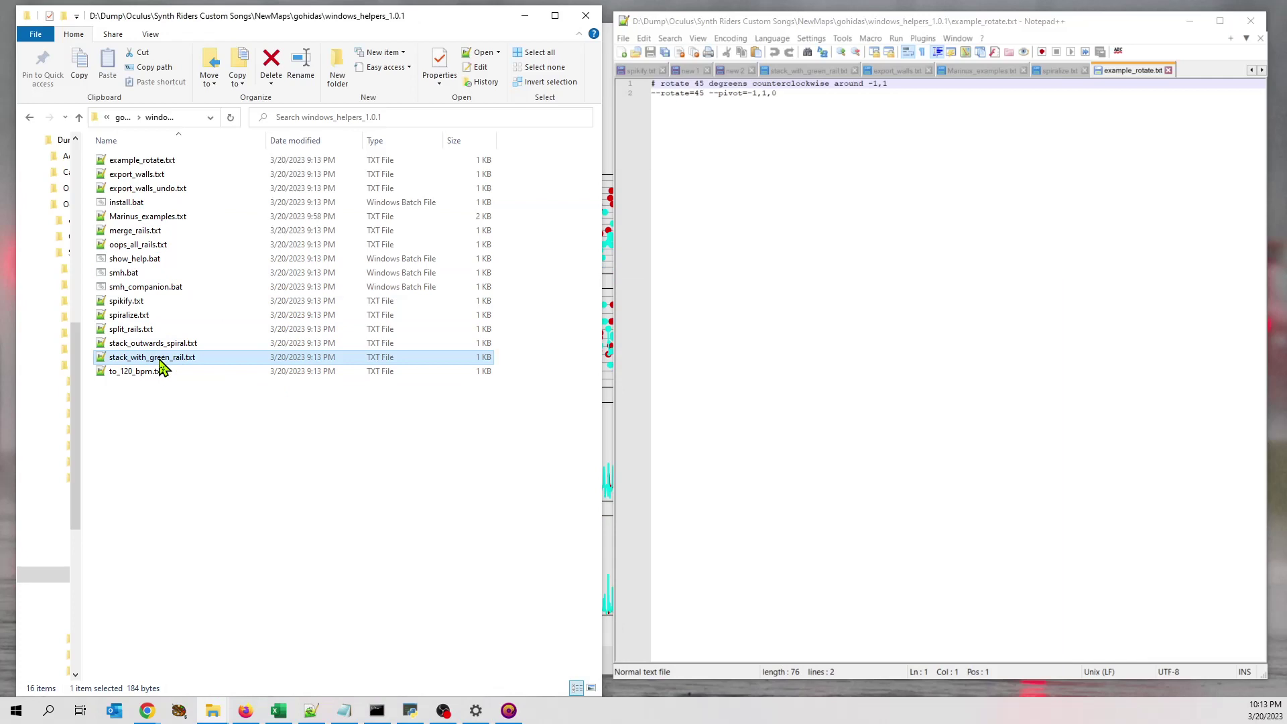
{"action": "left_click_drag", "start_coordinate": [160, 363], "coordinate": [131, 277]}
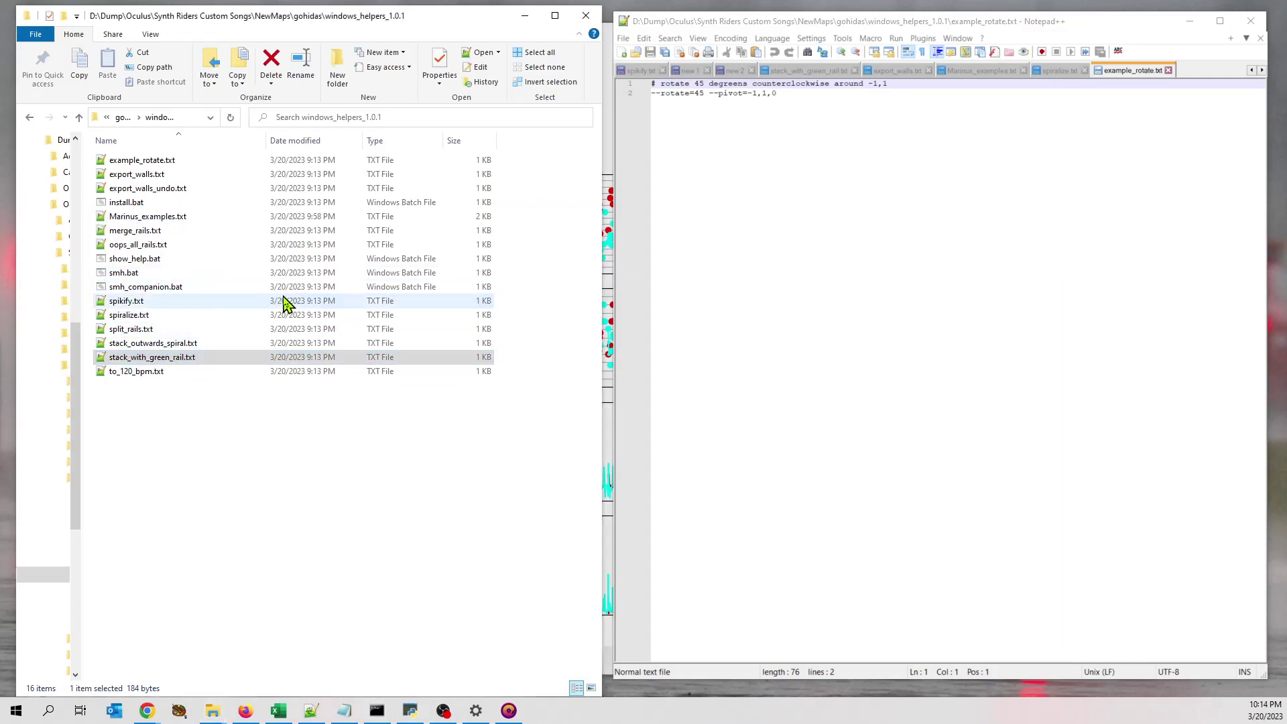
{"action": "left_click", "coordinate": [509, 711]}
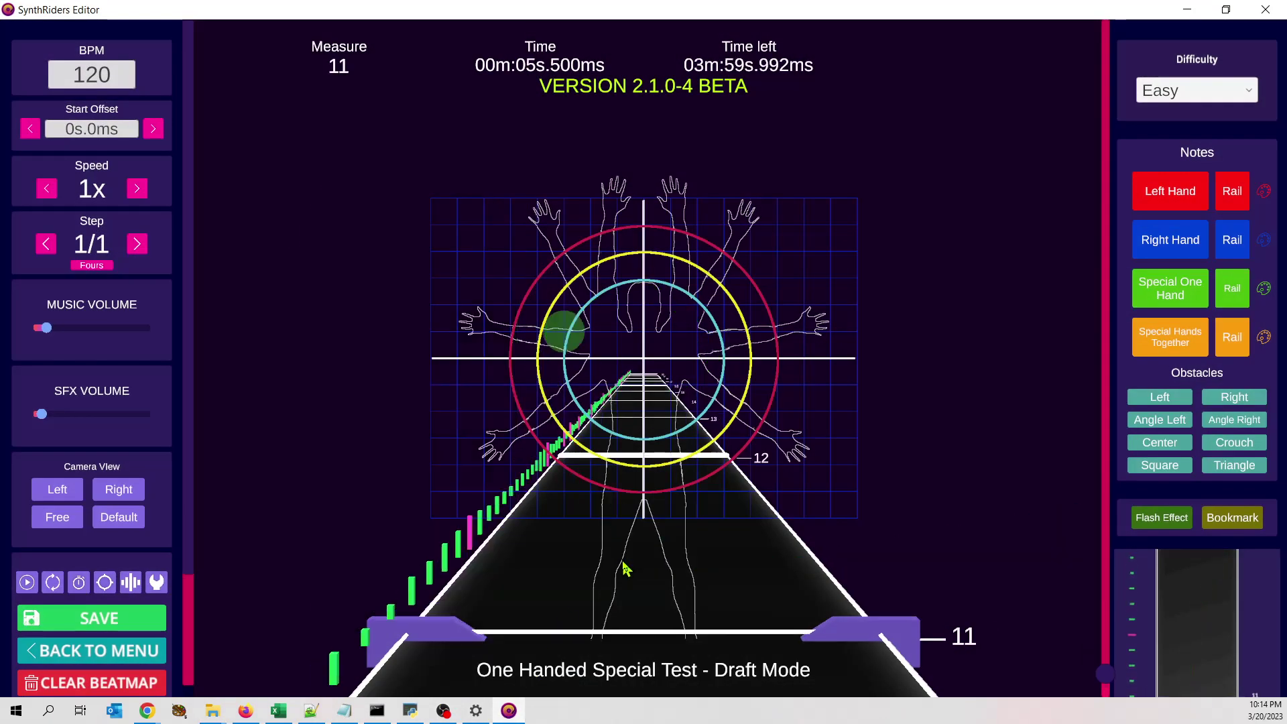
Paste the stacked green rail and walls at measure 11 and set the step to 1/4
{"action": "key", "text": "ctrl+v"}
{"action": "left_click_drag", "start_coordinate": [482, 461], "coordinate": [528, 370]}
{"action": "scroll", "coordinate": [537, 276], "scroll_direction": "down", "scroll_amount": 1}
{"action": "scroll", "coordinate": [527, 370], "scroll_direction": "up", "scroll_amount": 1}
{"action": "left_click", "coordinate": [137, 244]}
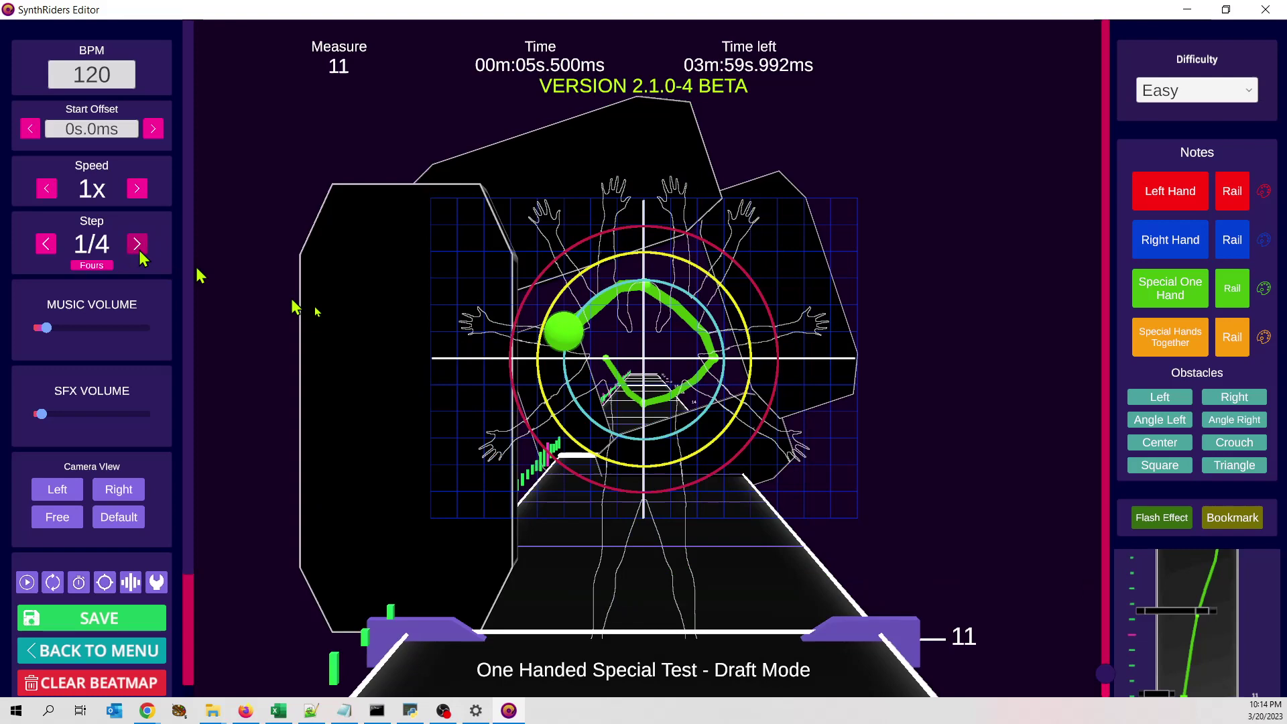
Scroll back to measure 8's green rail, undo one change, and bring up example_rotate.txt in Notepad++
{"action": "scroll", "coordinate": [335, 312], "scroll_direction": "down", "scroll_amount": 1}
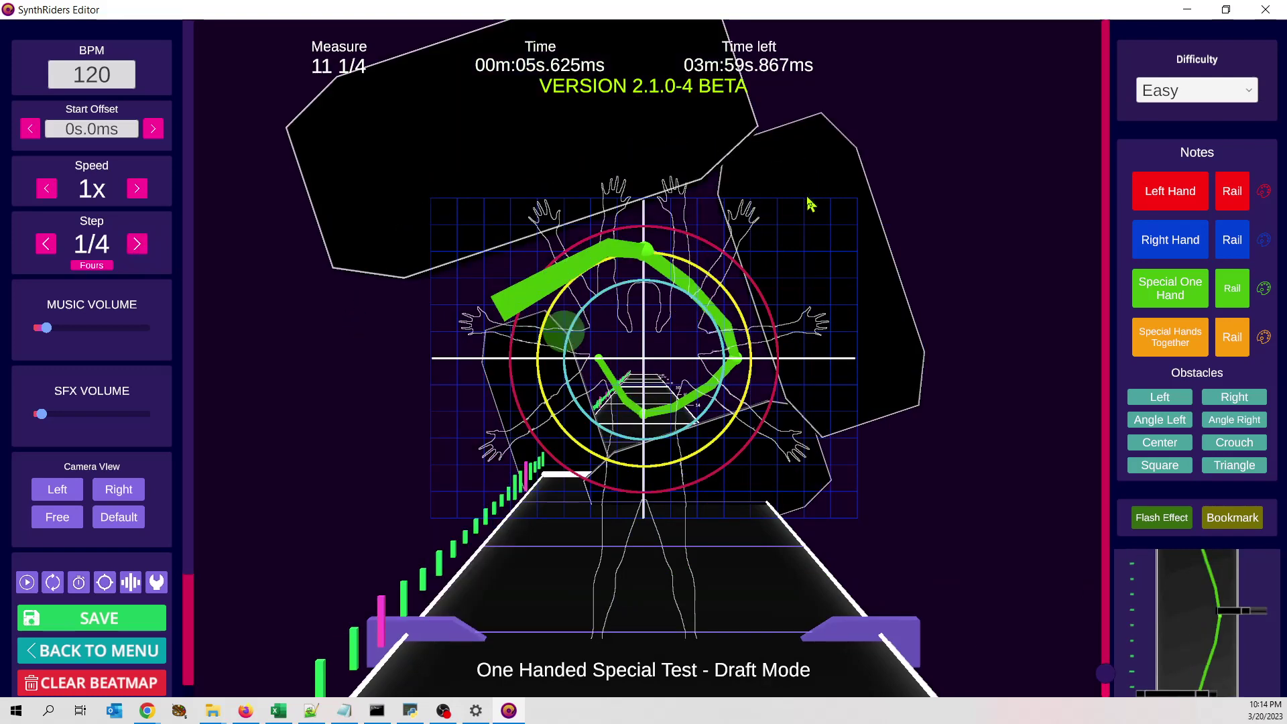
{"action": "scroll", "coordinate": [809, 203], "scroll_direction": "down", "scroll_amount": 1}
{"action": "scroll", "coordinate": [771, 369], "scroll_direction": "down", "scroll_amount": 1}
{"action": "scroll", "coordinate": [604, 399], "scroll_direction": "down", "scroll_amount": 1}
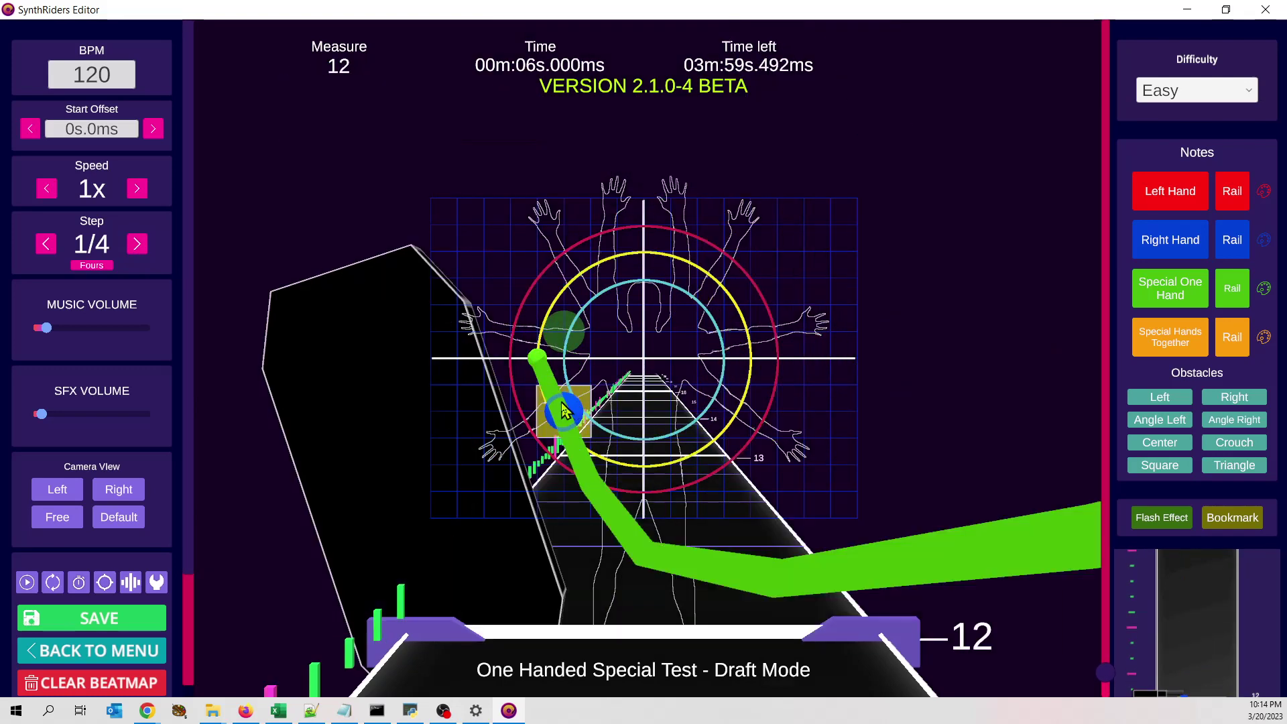
{"action": "scroll", "coordinate": [537, 449], "scroll_direction": "up", "scroll_amount": 4}
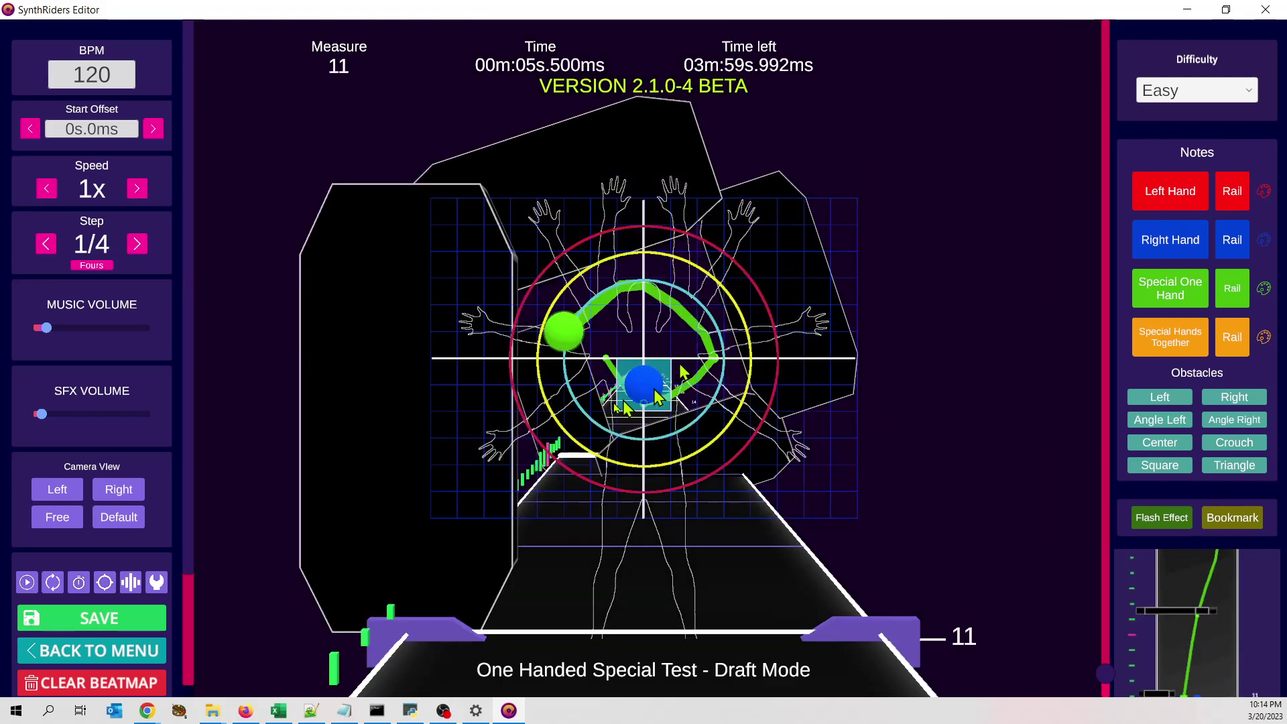
{"action": "scroll", "coordinate": [575, 424], "scroll_direction": "up", "scroll_amount": 1}
{"action": "scroll", "coordinate": [575, 424], "scroll_direction": "up", "scroll_amount": 1}
{"action": "scroll", "coordinate": [569, 426], "scroll_direction": "down", "scroll_amount": 2}
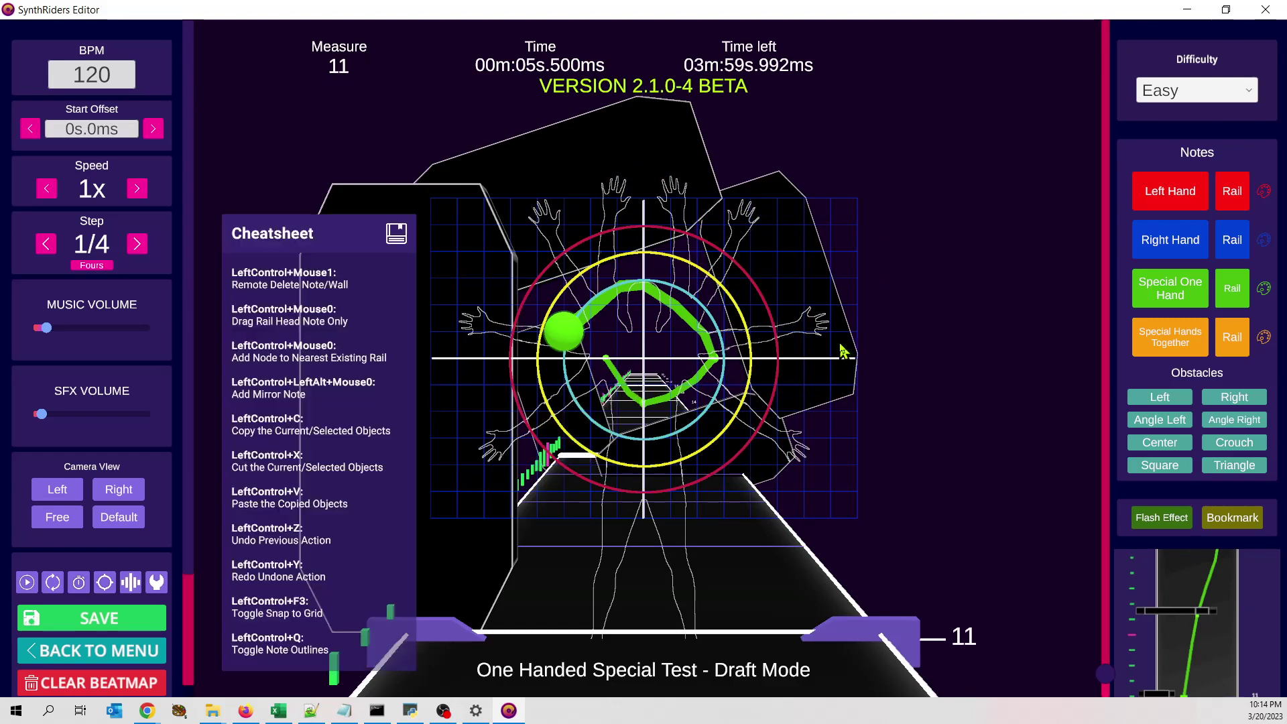
{"action": "key", "text": "ctrl+z"}
{"action": "scroll", "coordinate": [522, 530], "scroll_direction": "up", "scroll_amount": 3}
{"action": "scroll", "coordinate": [520, 536], "scroll_direction": "up", "scroll_amount": 11}
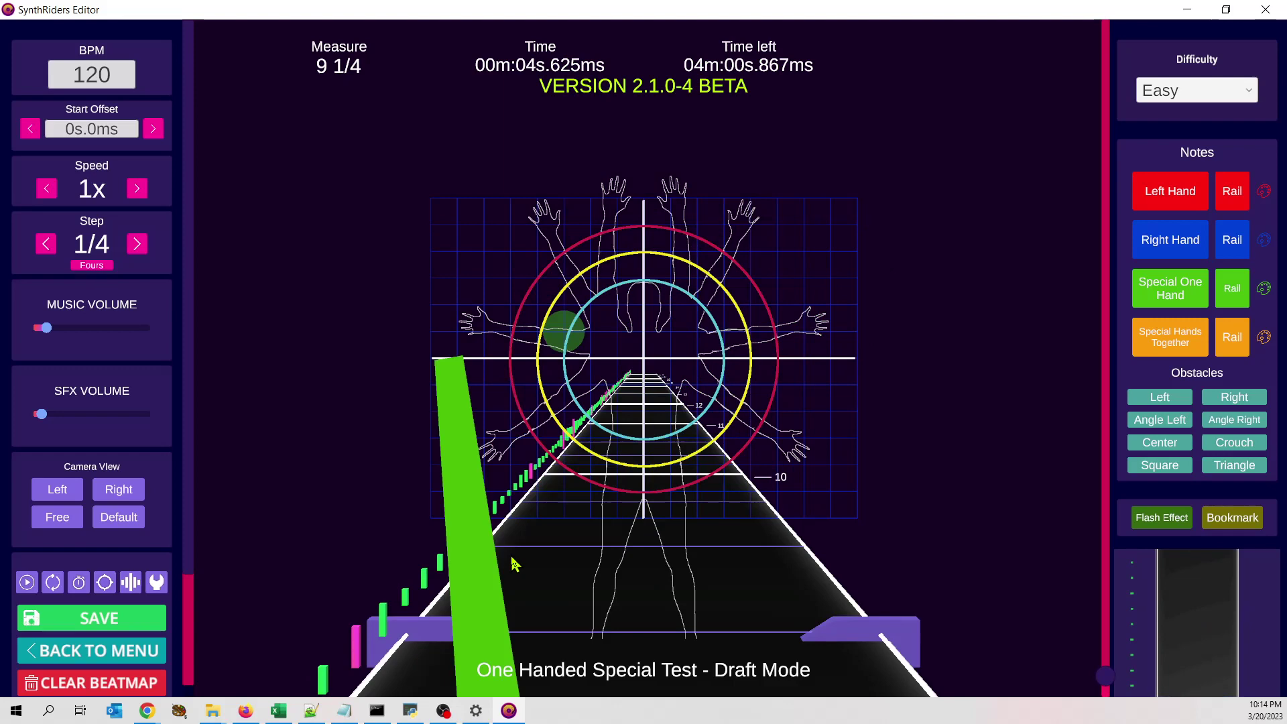
{"action": "scroll", "coordinate": [511, 574], "scroll_direction": "down", "scroll_amount": 2}
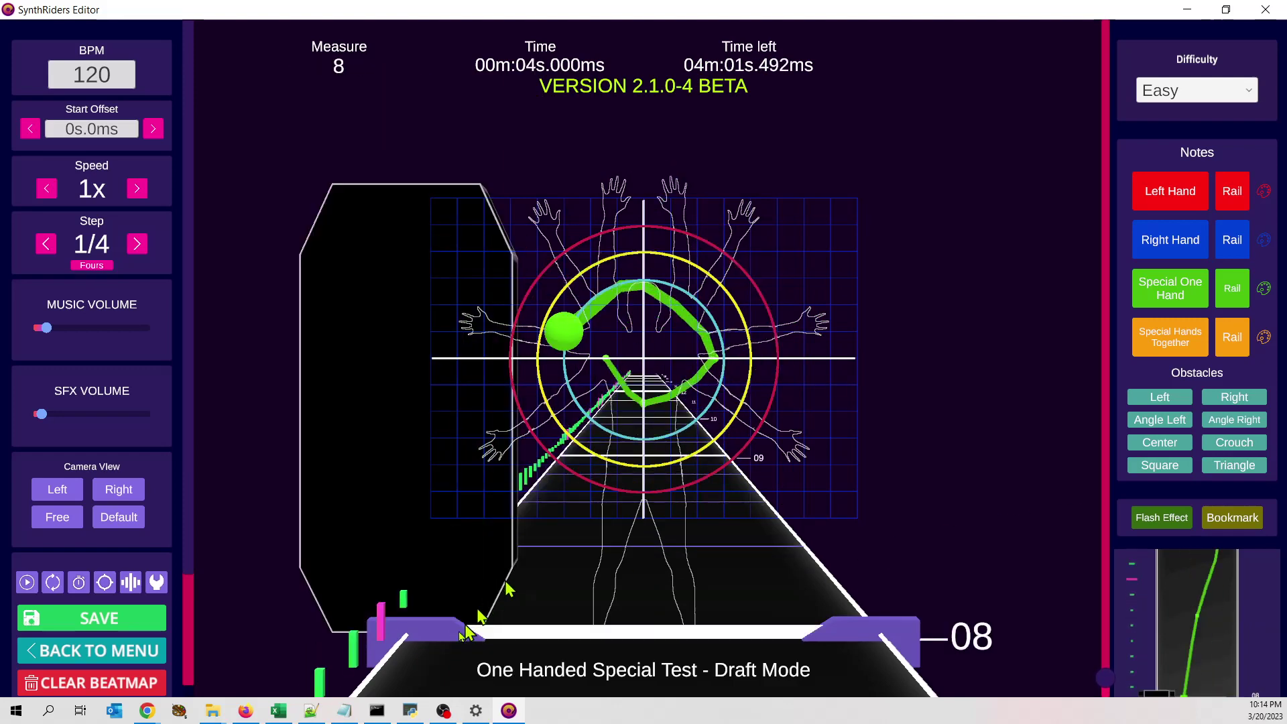
{"action": "left_click", "coordinate": [312, 712]}
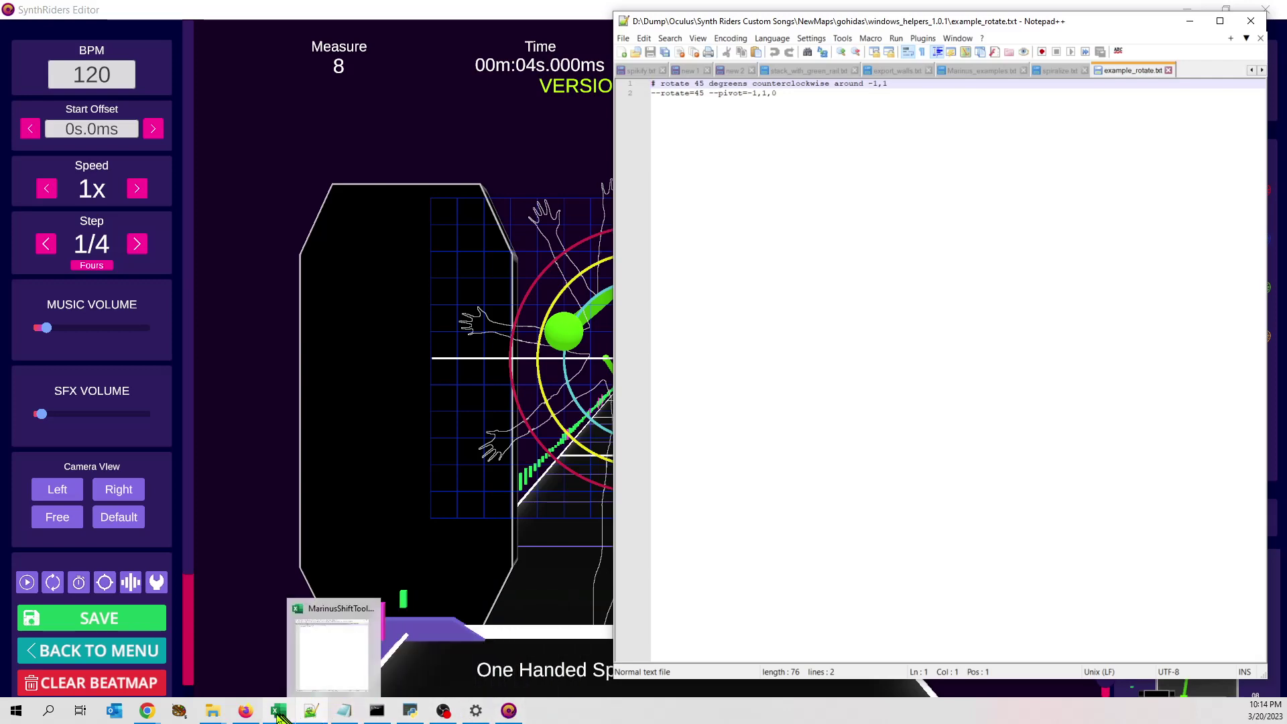
Scroll through the synth_mapping_helper wiki options, then bring example_rotate.txt up in Notepad++
{"action": "left_click", "coordinate": [249, 714]}
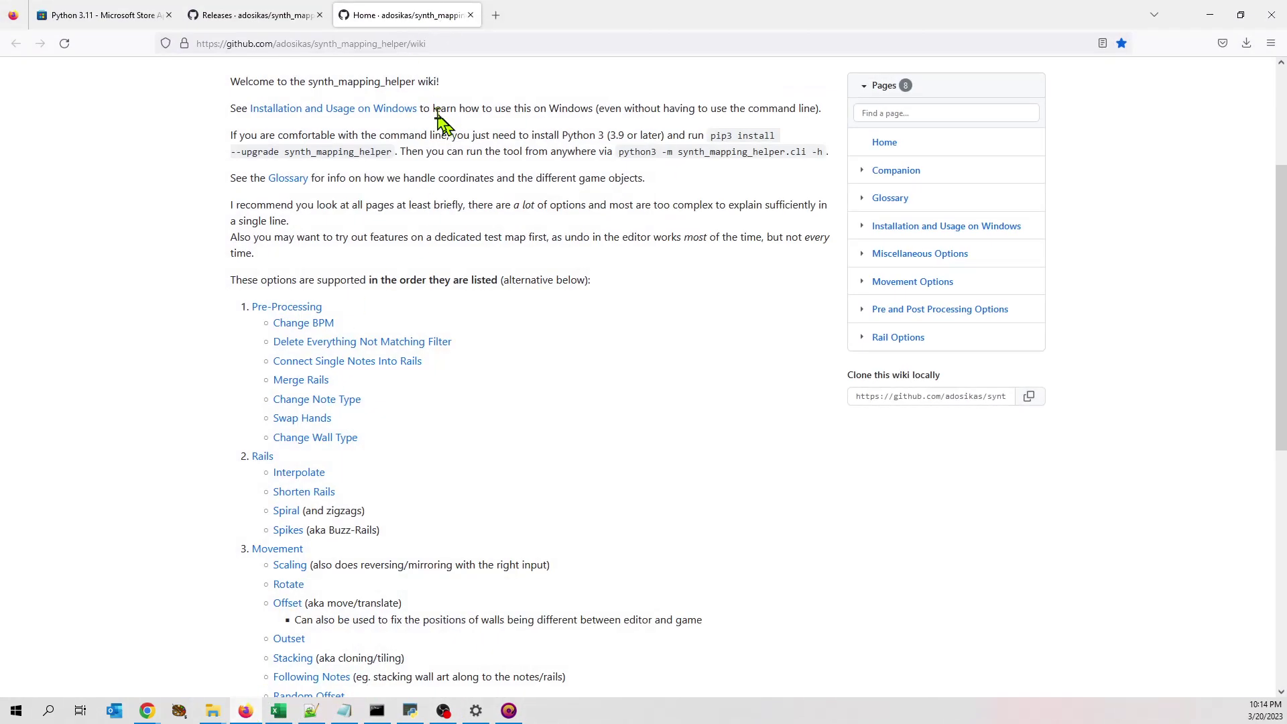
{"action": "scroll", "coordinate": [463, 204], "scroll_direction": "up", "scroll_amount": 3}
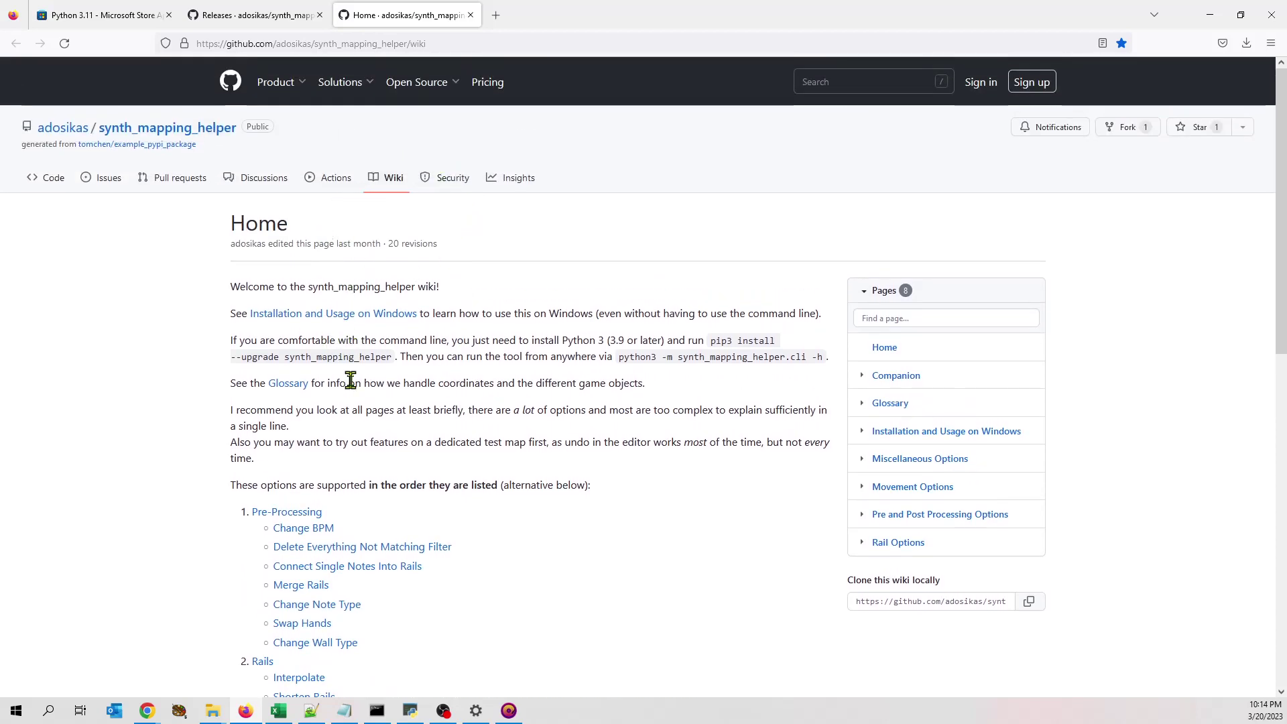
{"action": "scroll", "coordinate": [353, 402], "scroll_direction": "down", "scroll_amount": 2}
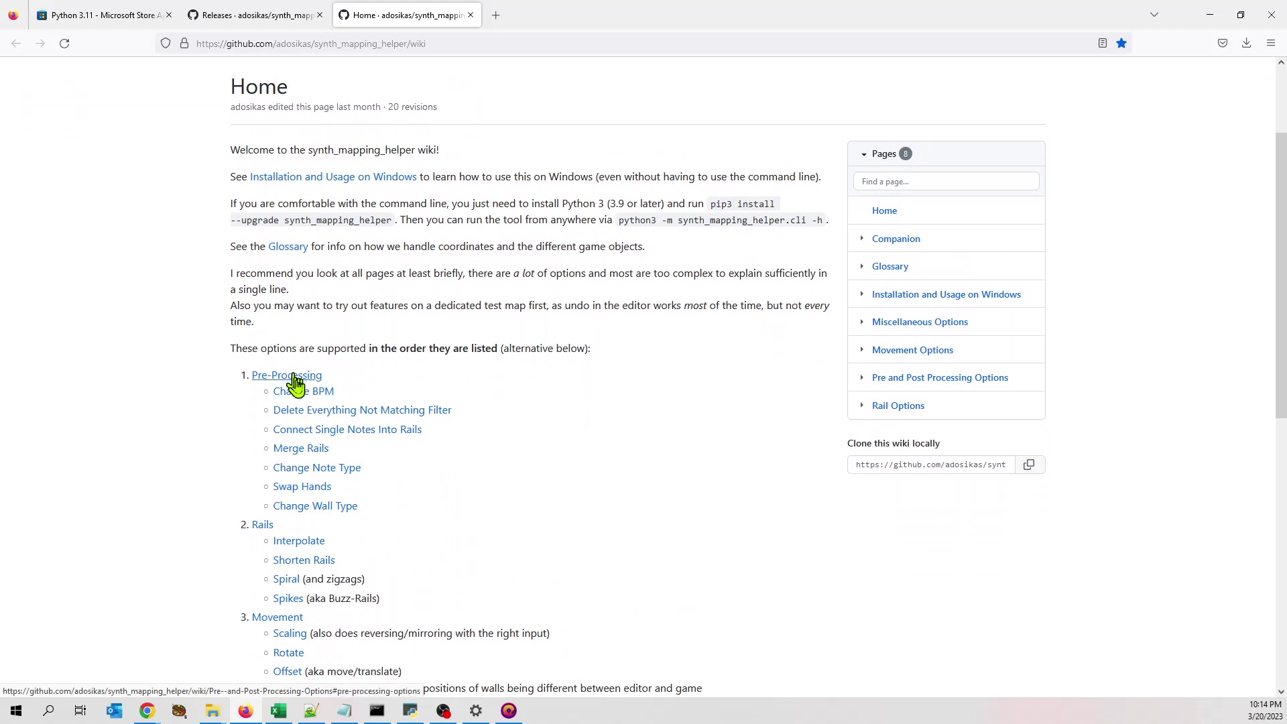
{"action": "scroll", "coordinate": [305, 402], "scroll_direction": "down", "scroll_amount": 3}
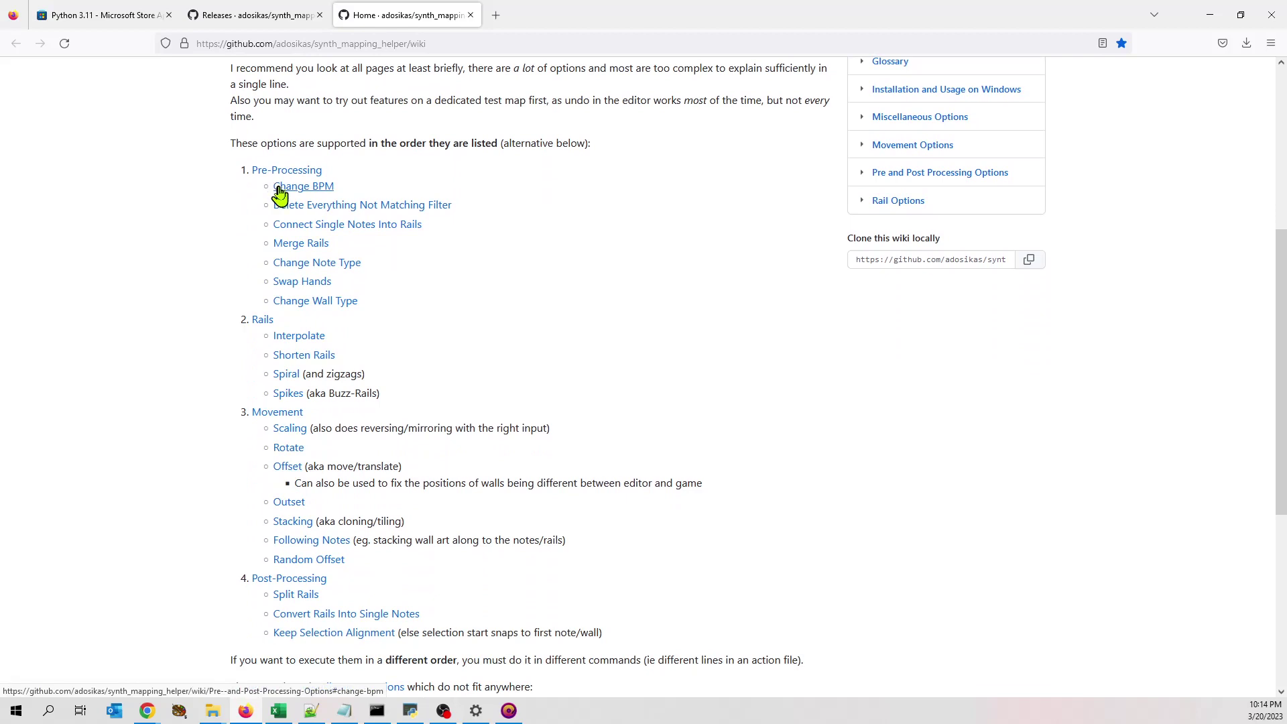
{"action": "left_click", "coordinate": [319, 716]}
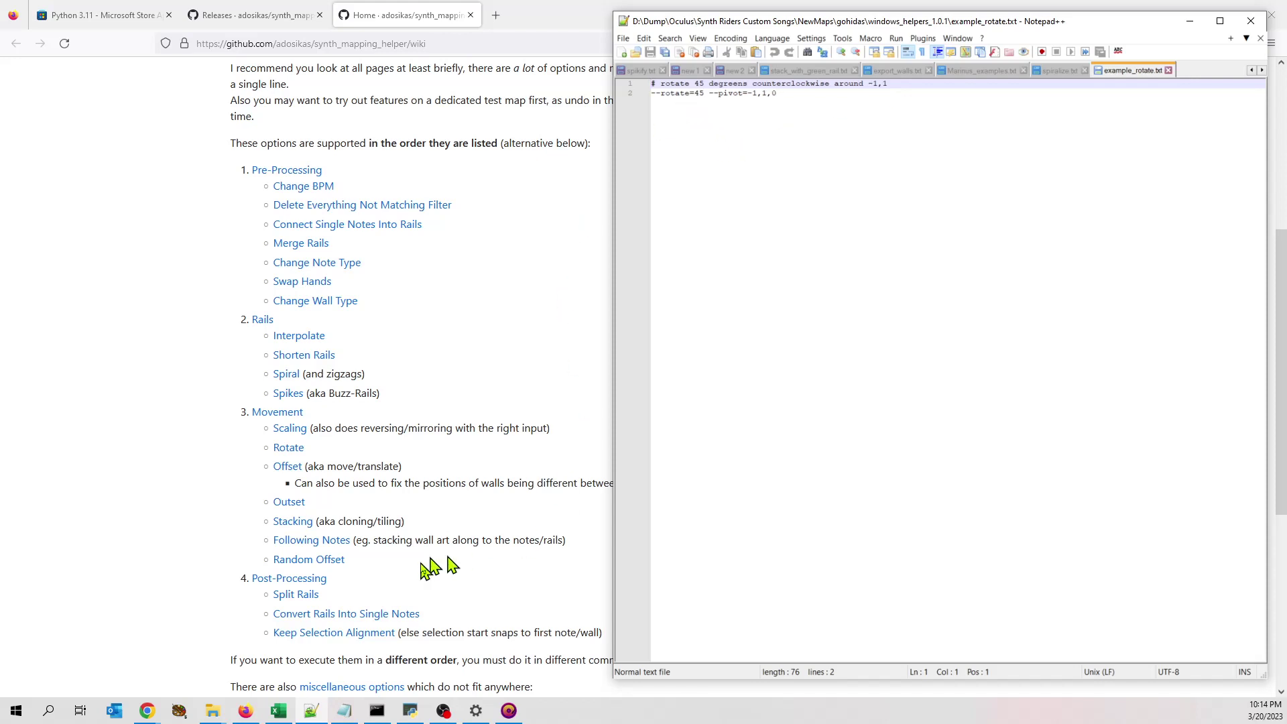
Run show_help.bat from the helper folder, letting it past the blocked-app warning
{"action": "mouse_move", "coordinate": [222, 712]}
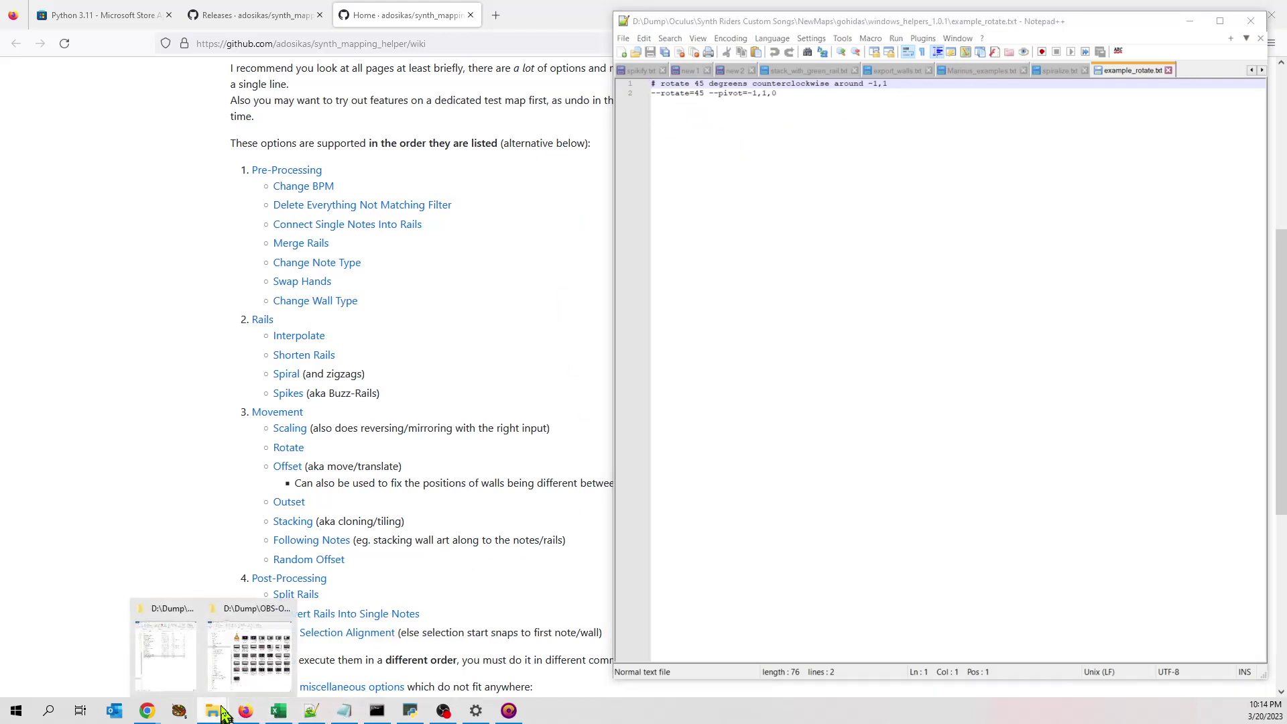
{"action": "left_click", "coordinate": [178, 655]}
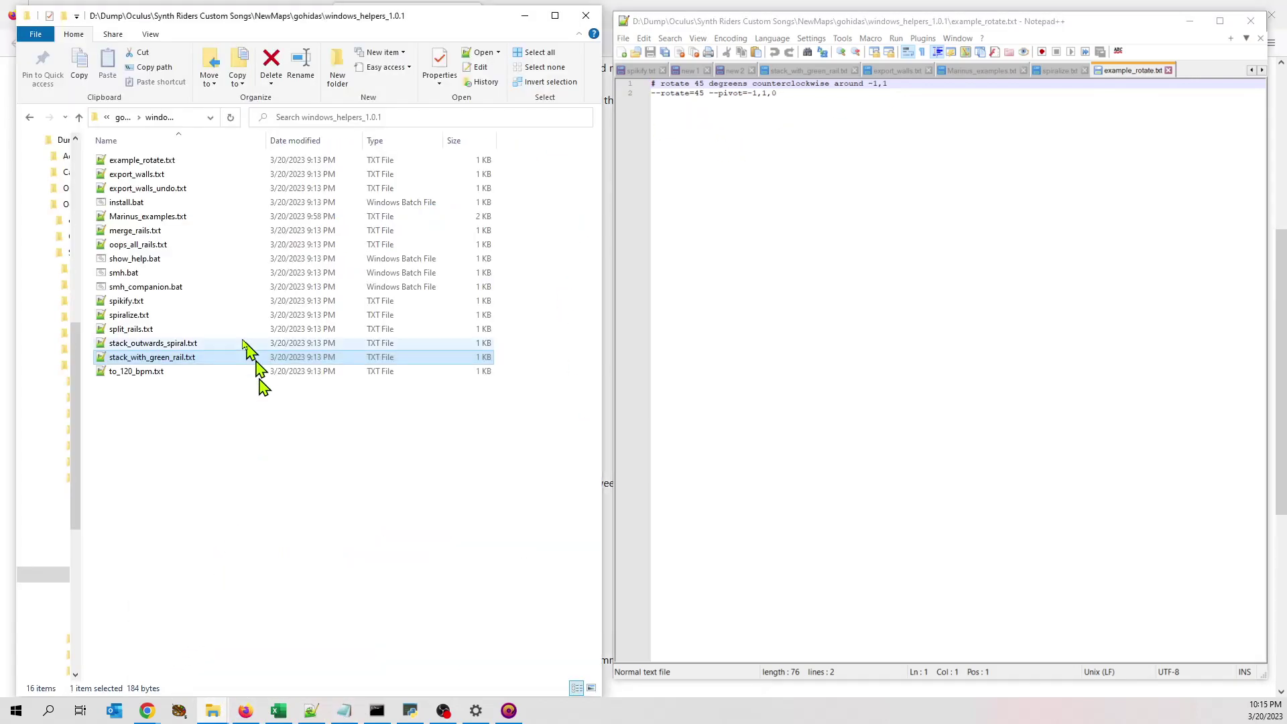
{"action": "double_click", "coordinate": [128, 263]}
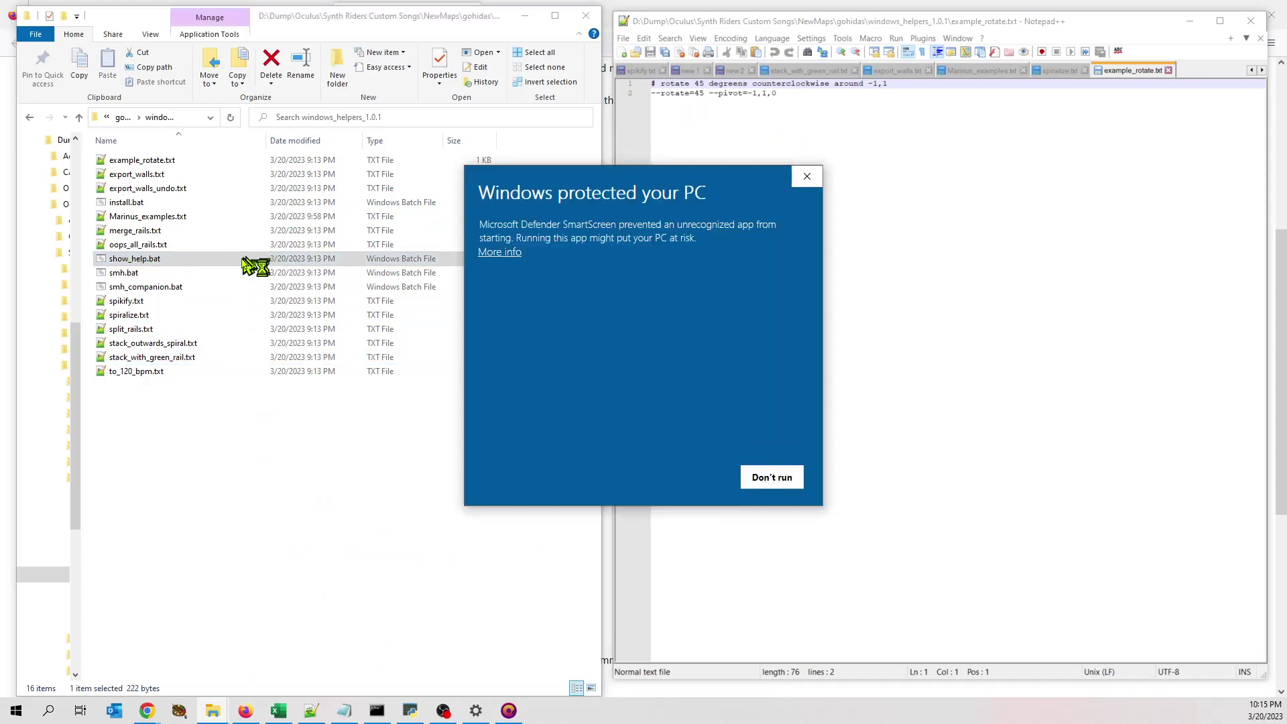
{"action": "left_click", "coordinate": [500, 252]}
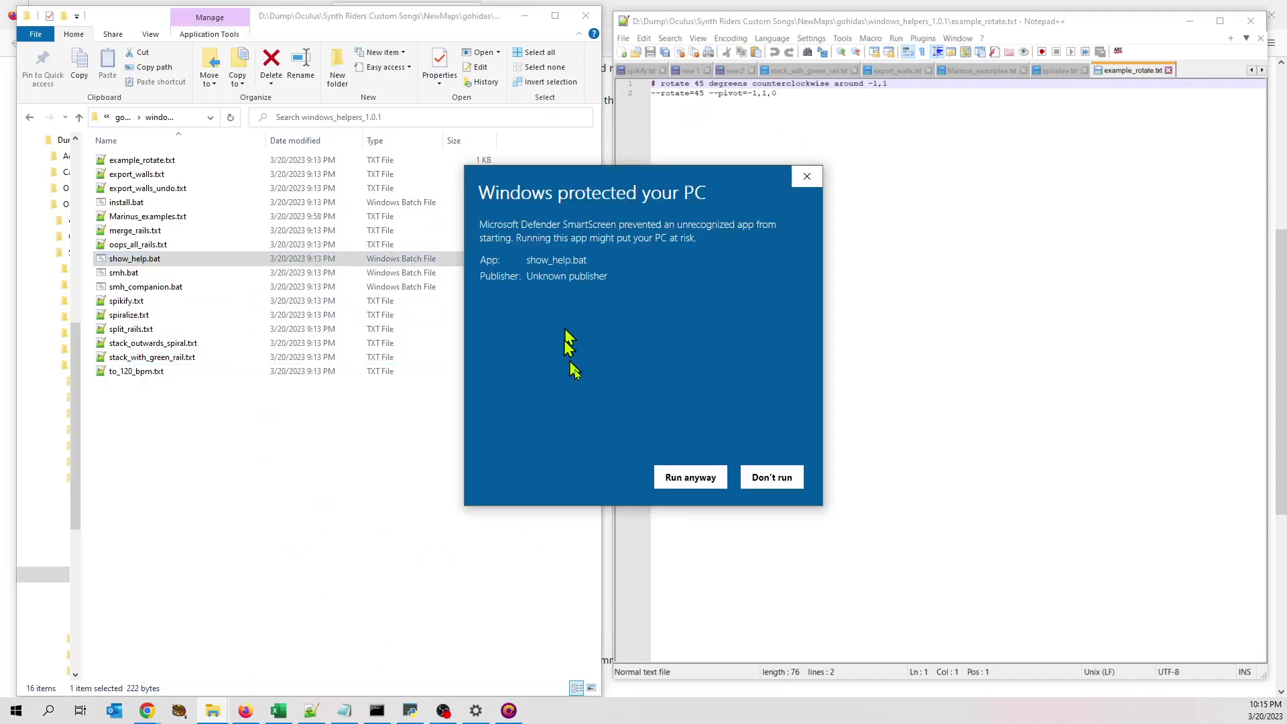
{"action": "left_click", "coordinate": [676, 480]}
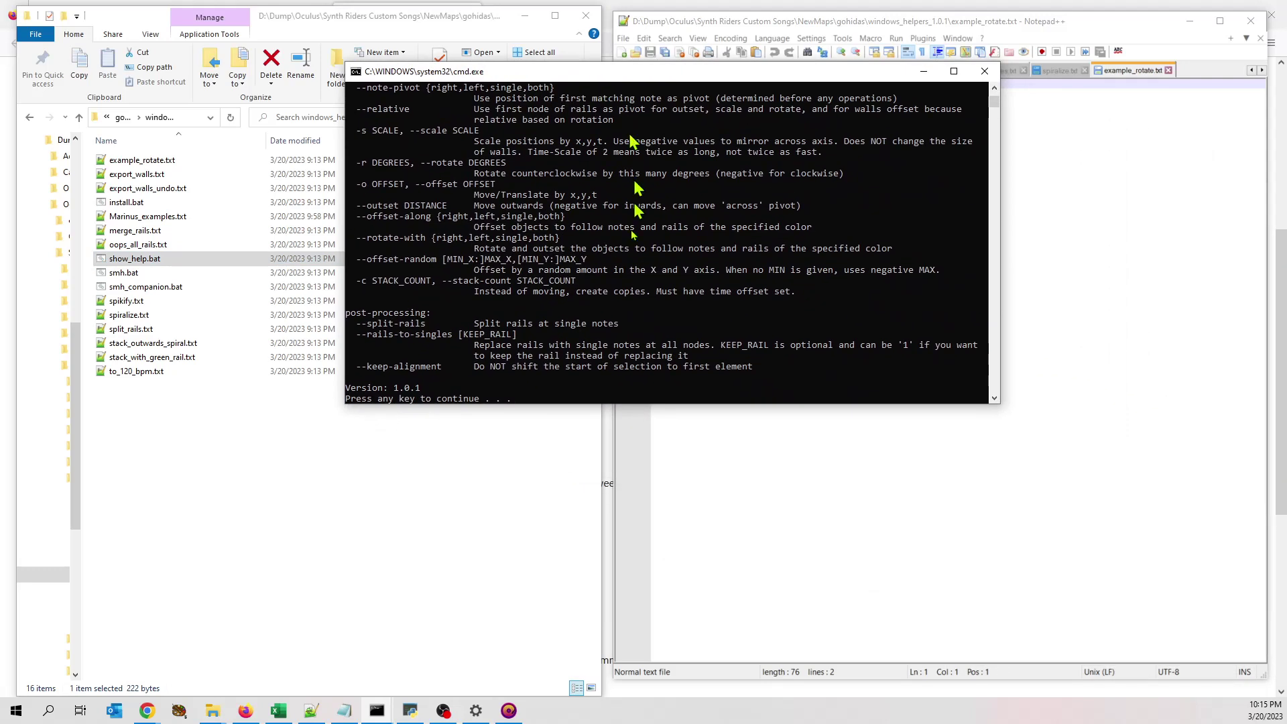
Enlarge the Command Prompt window and scroll through the synth_mapping_helper help text
{"action": "left_click_drag", "start_coordinate": [627, 404], "coordinate": [612, 645]}
{"action": "scroll", "coordinate": [813, 377], "scroll_direction": "up", "scroll_amount": 13}
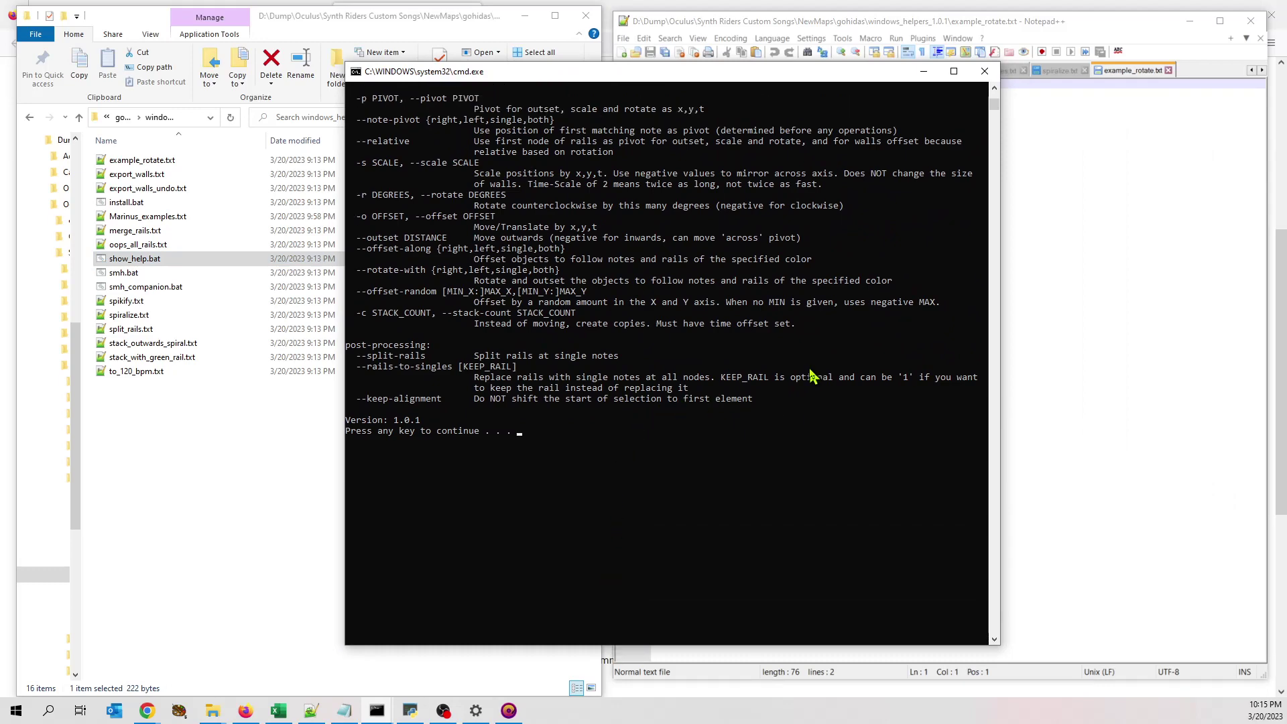
{"action": "scroll", "coordinate": [751, 360], "scroll_direction": "up", "scroll_amount": 17}
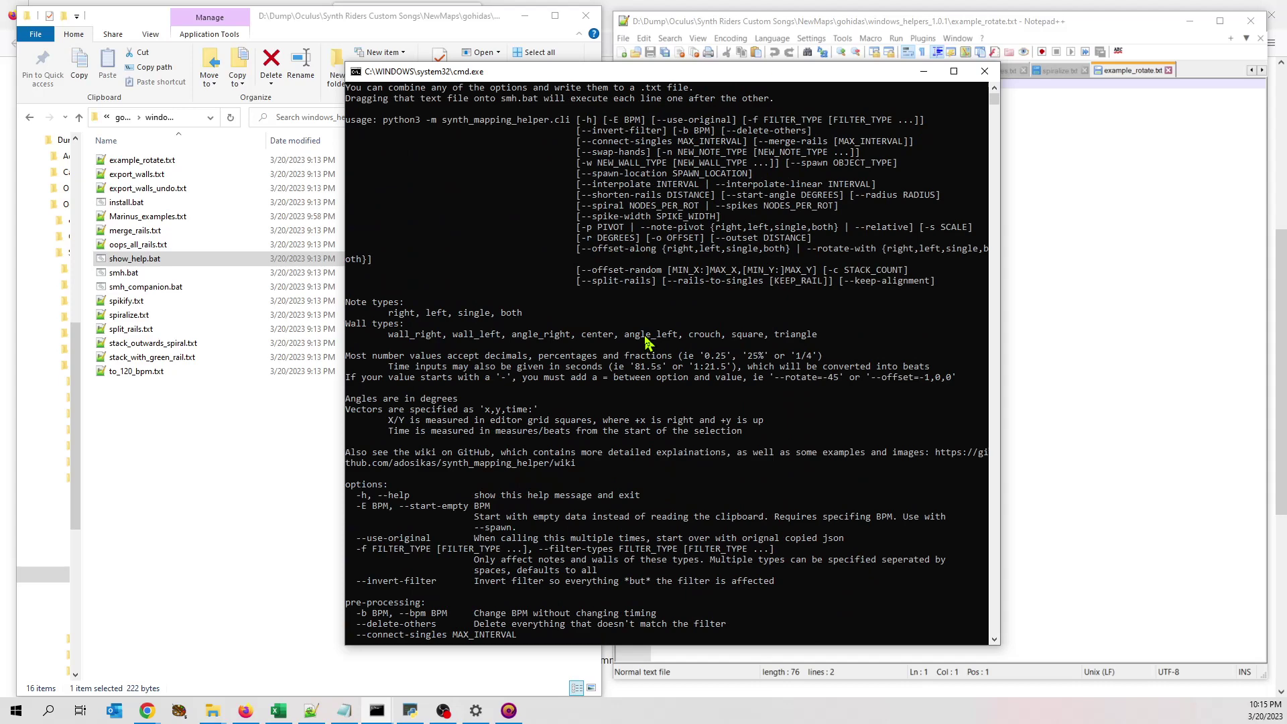
{"action": "scroll", "coordinate": [435, 332], "scroll_direction": "down", "scroll_amount": 6}
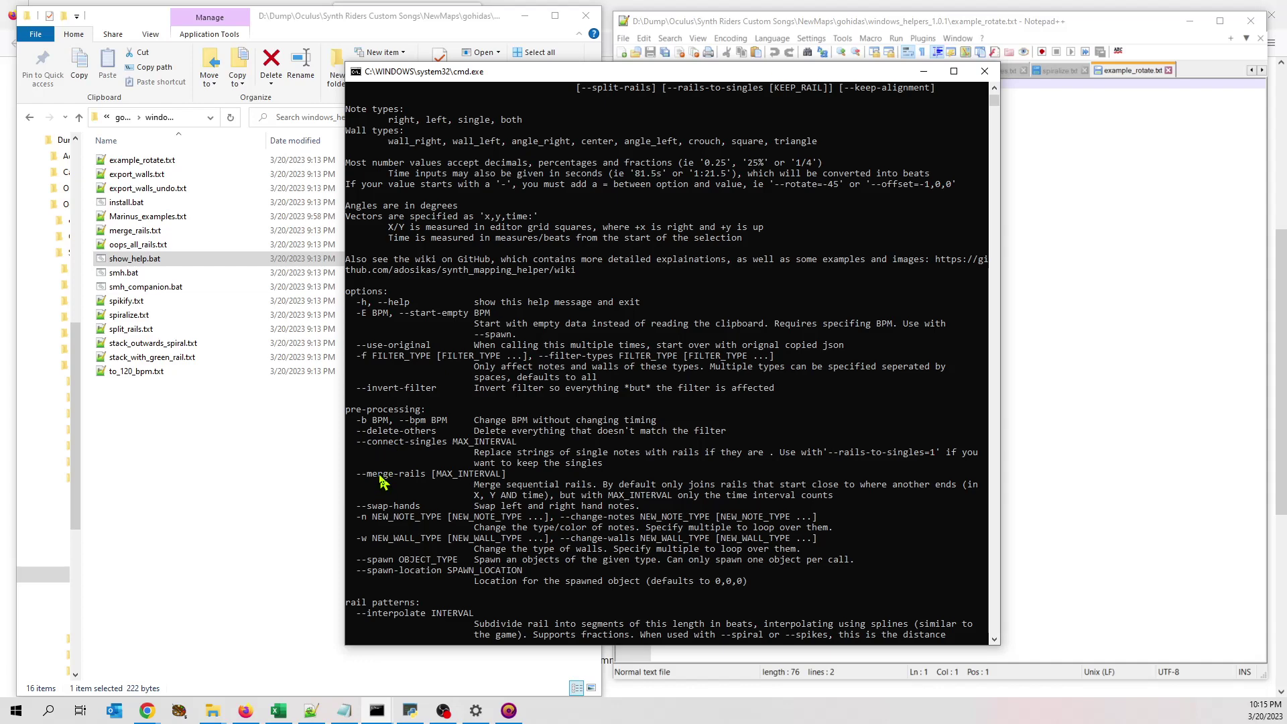
{"action": "scroll", "coordinate": [395, 321], "scroll_direction": "down", "scroll_amount": 8}
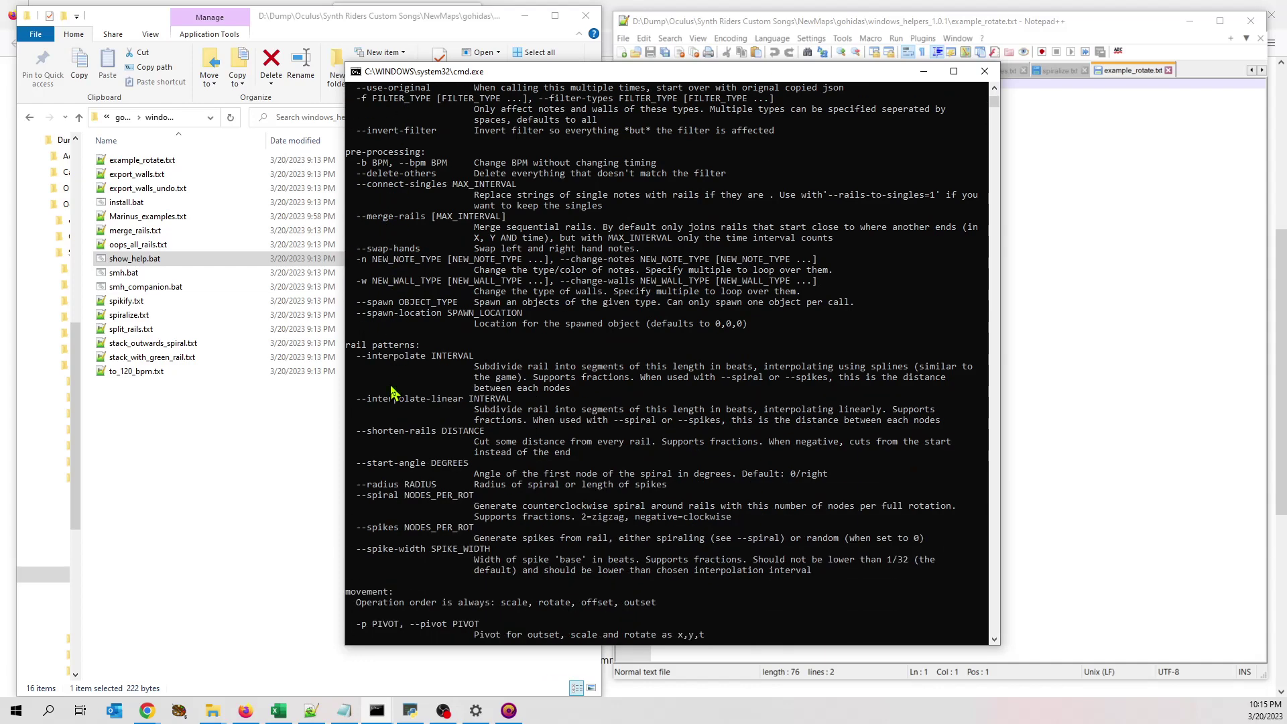
Select example_rotate.txt and highlight the --pivot=-1,1,0 option on line 2 in Notepad++
{"action": "left_click", "coordinate": [1101, 221]}
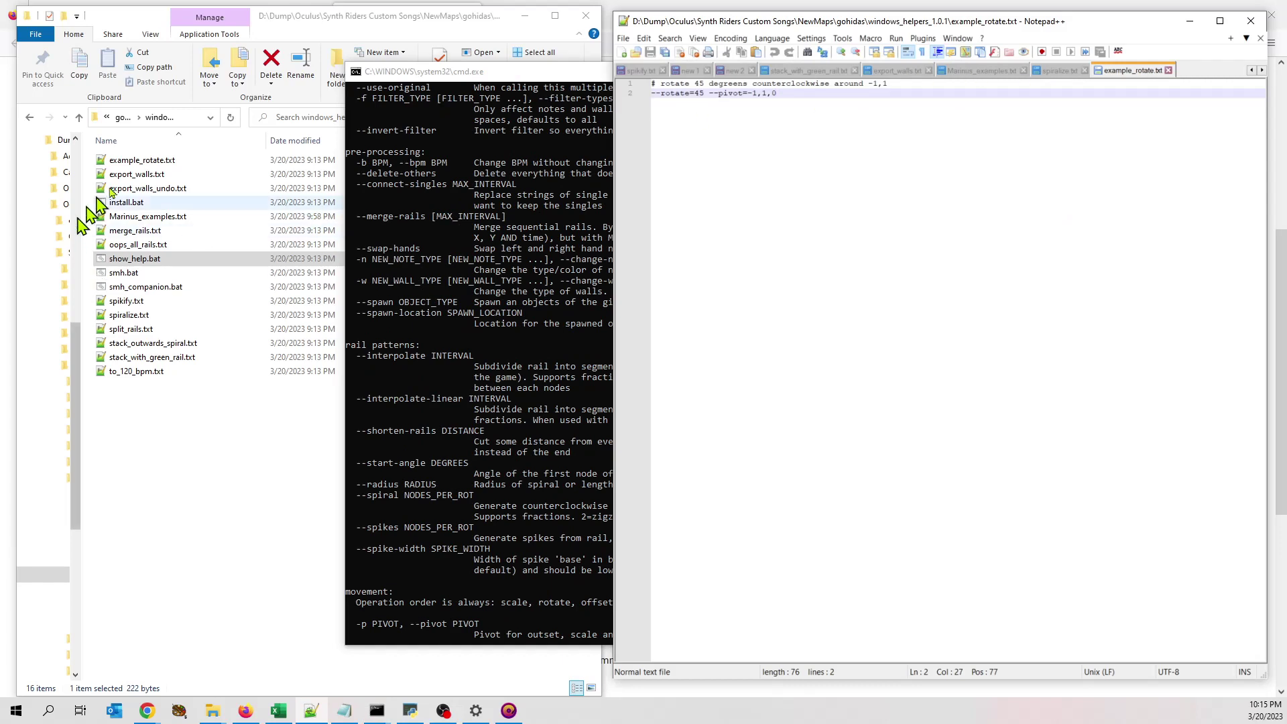
{"action": "left_click", "coordinate": [135, 163]}
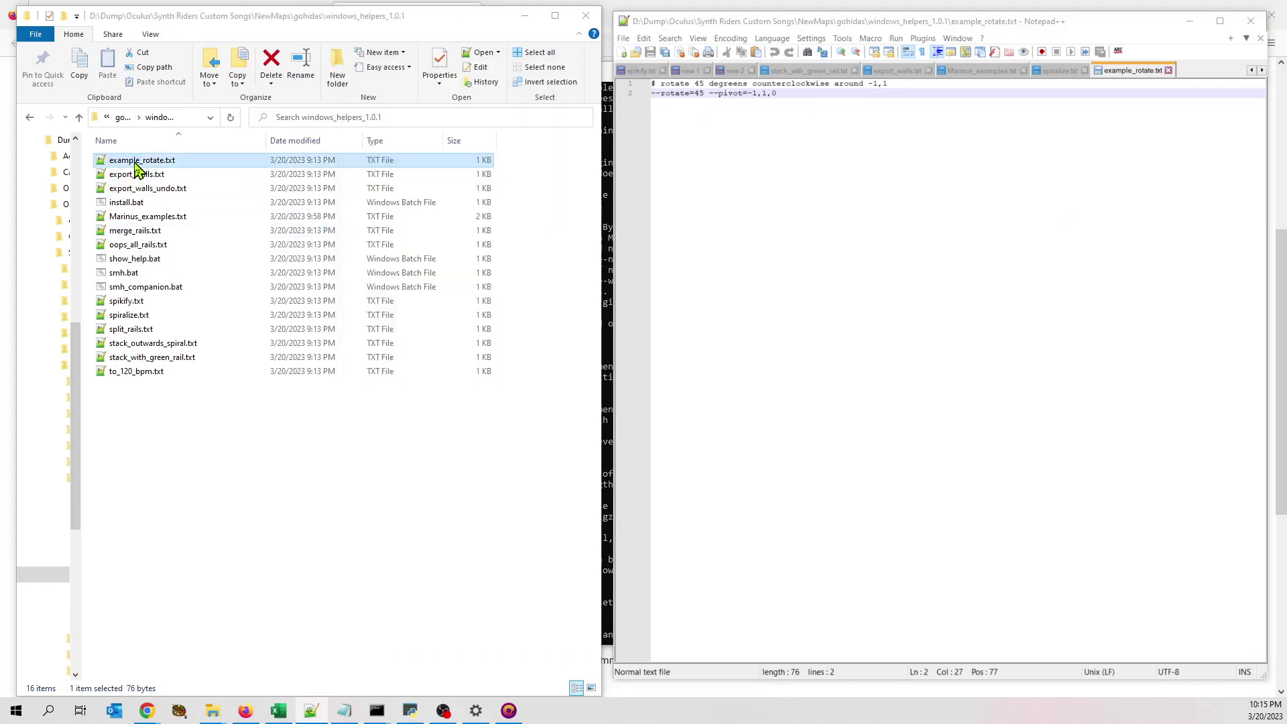
{"action": "key", "text": "alt+Tab"}
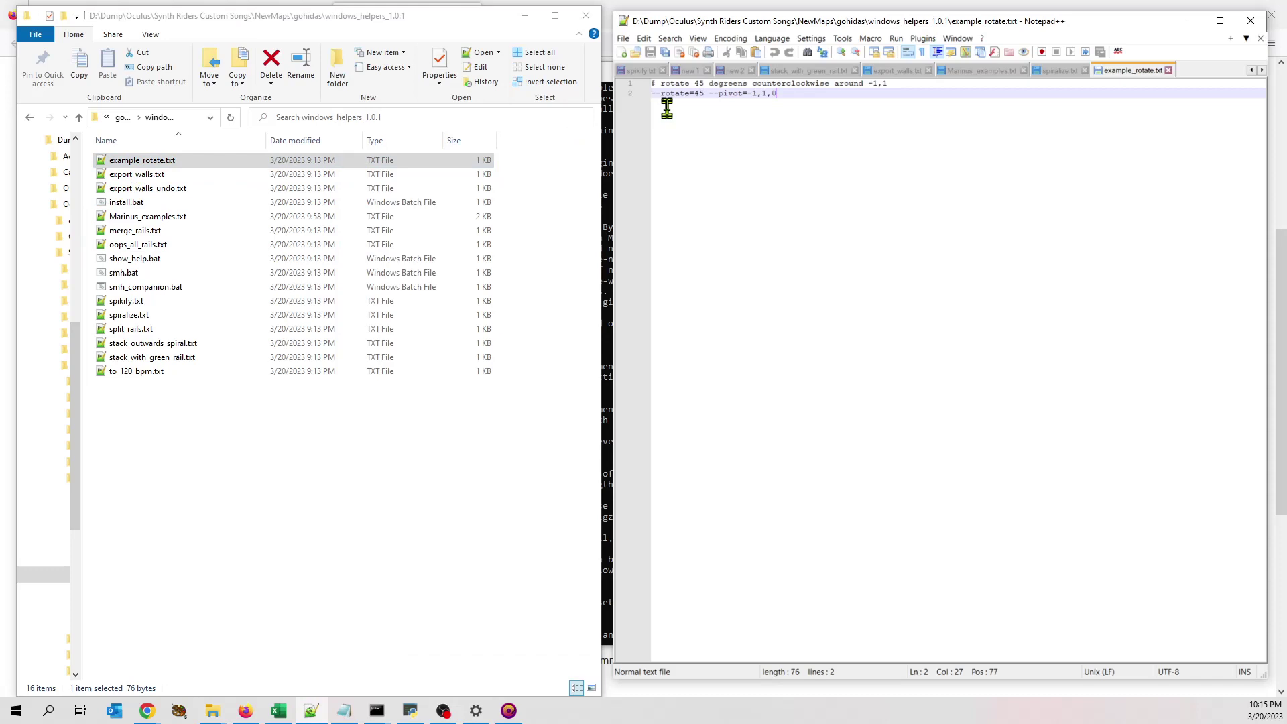
{"action": "left_click", "coordinate": [707, 94]}
{"action": "left_click_drag", "start_coordinate": [777, 94], "coordinate": [712, 96]}
{"action": "key", "text": "End"}
Copy the green rail and run example_rotate.txt through the helper script
{"action": "left_click", "coordinate": [509, 710]}
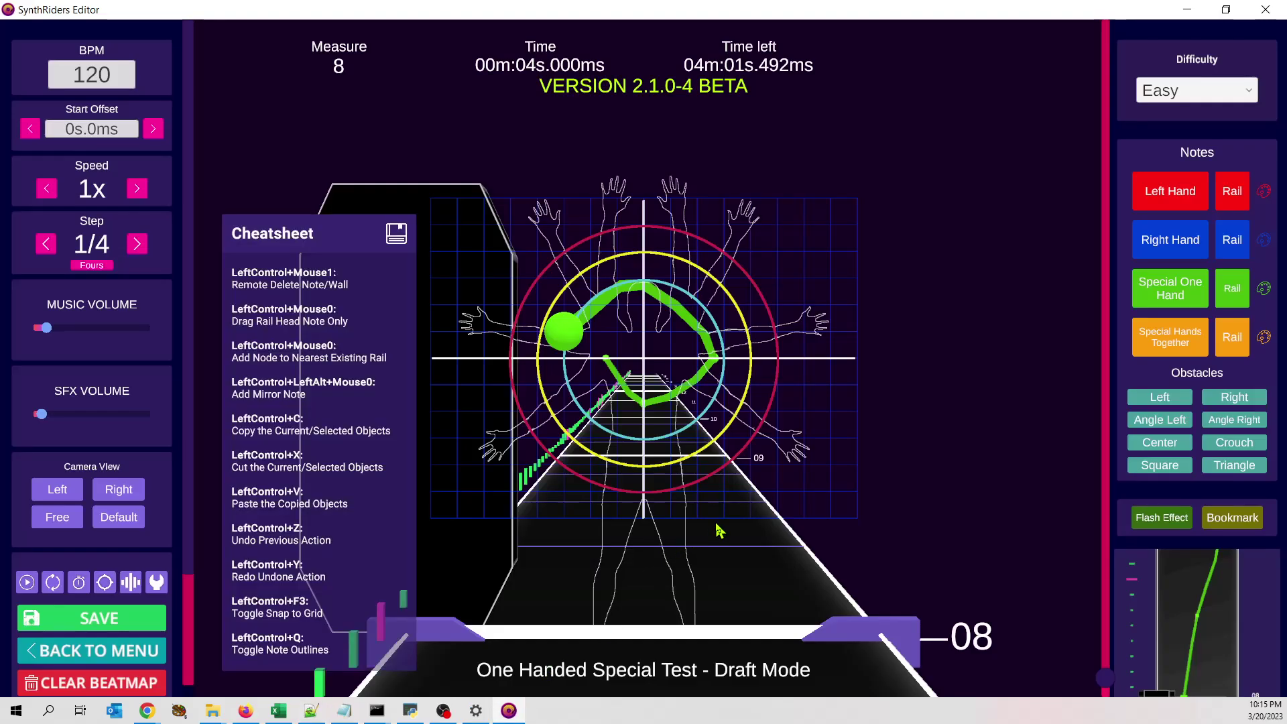
{"action": "key", "text": "ctrl+c"}
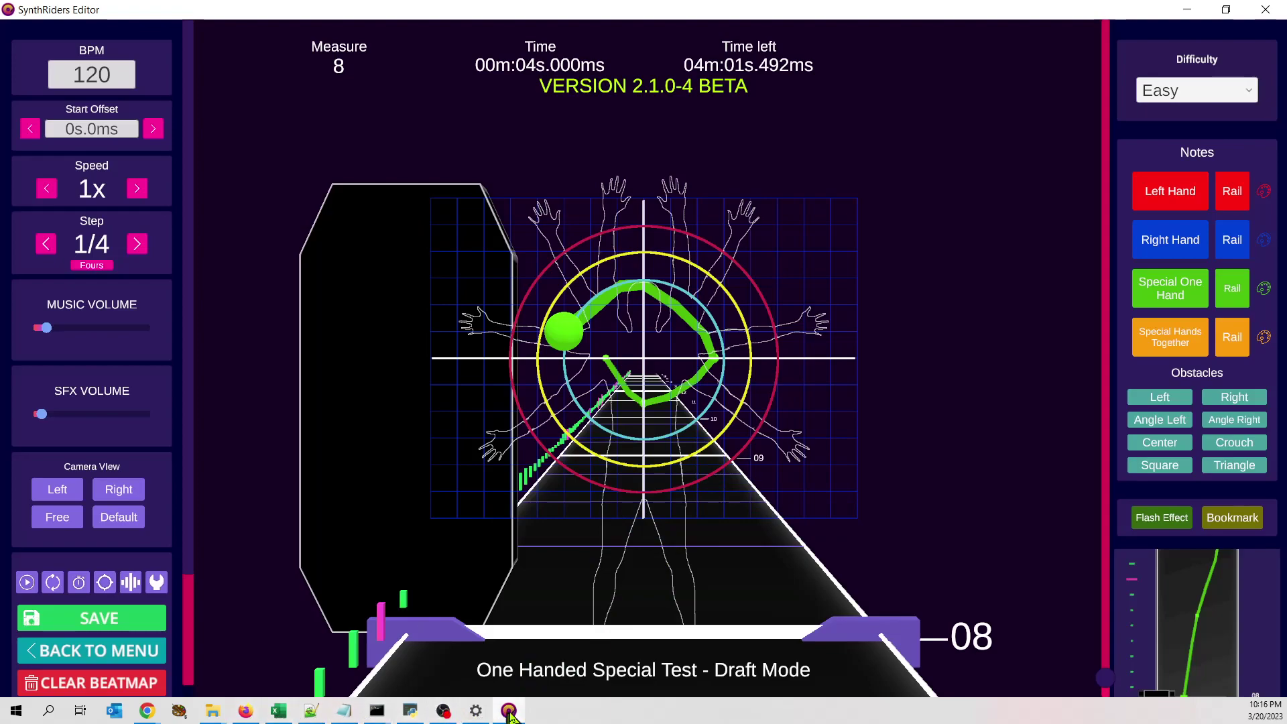
{"action": "left_click", "coordinate": [433, 713]}
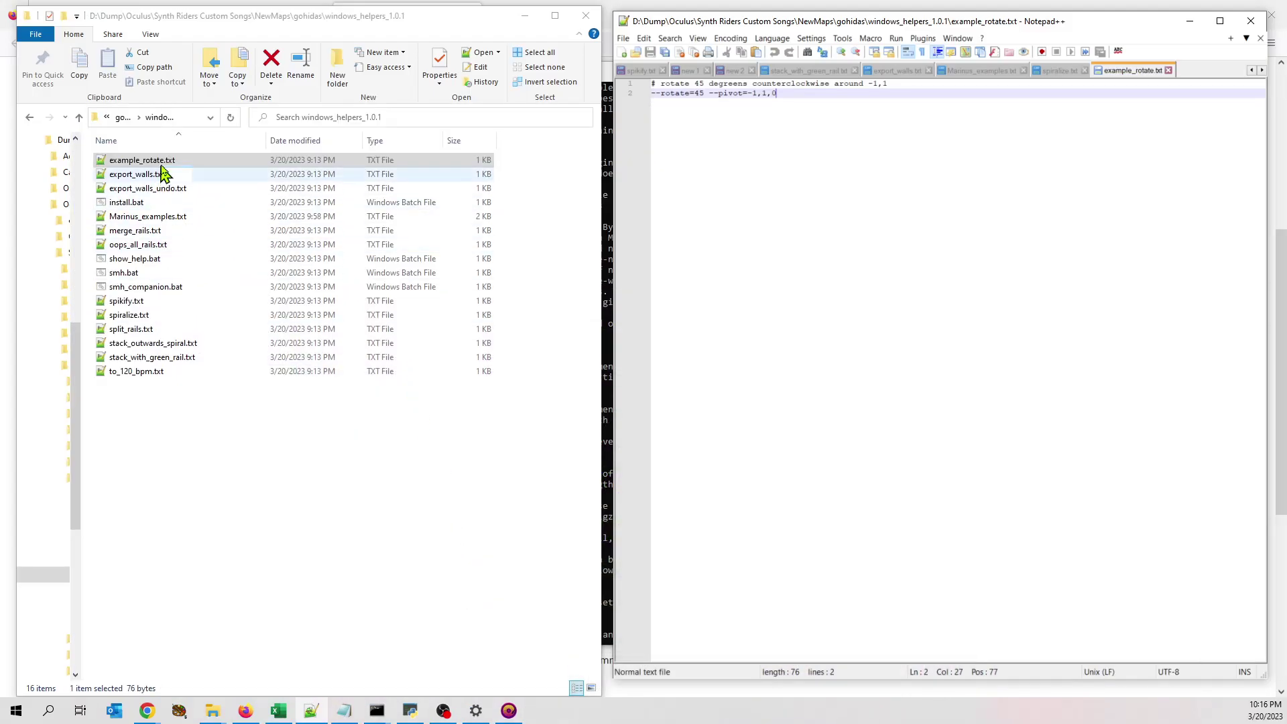
{"action": "left_click_drag", "start_coordinate": [167, 162], "coordinate": [149, 287]}
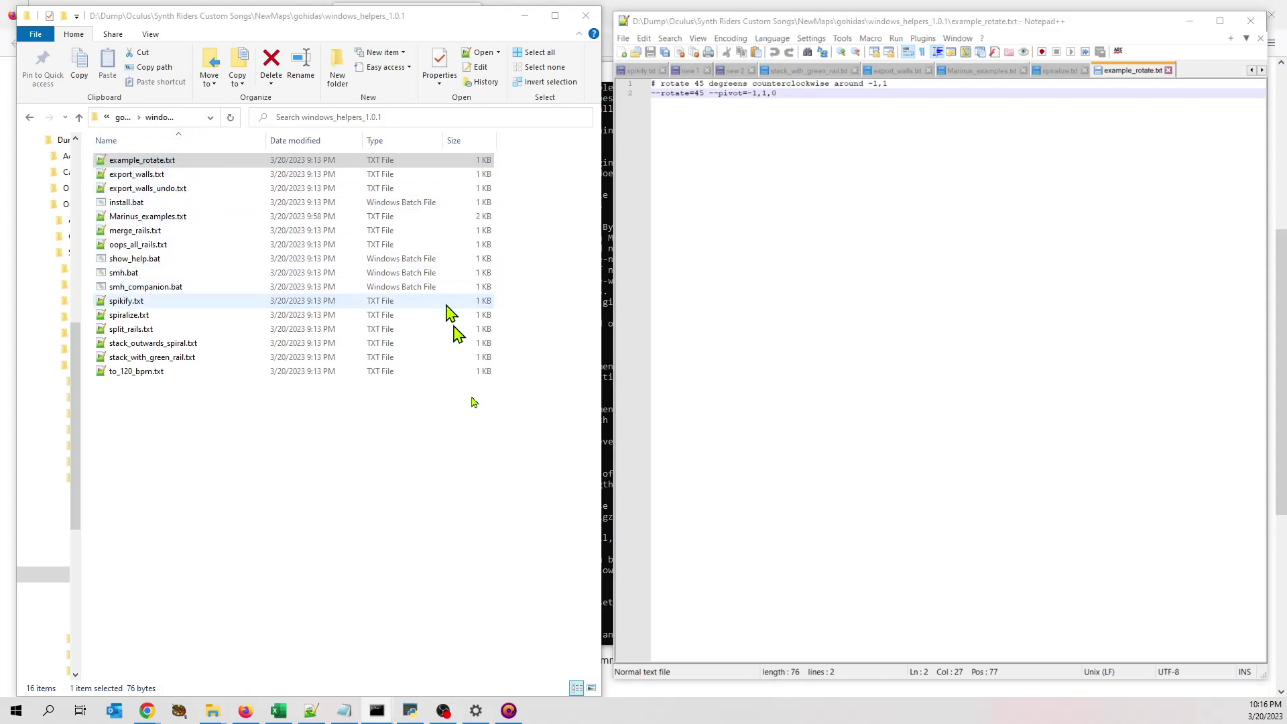
Paste the rotated rail copy at measure 8 2/4, preview it, then undo the paste
{"action": "left_click", "coordinate": [511, 711]}
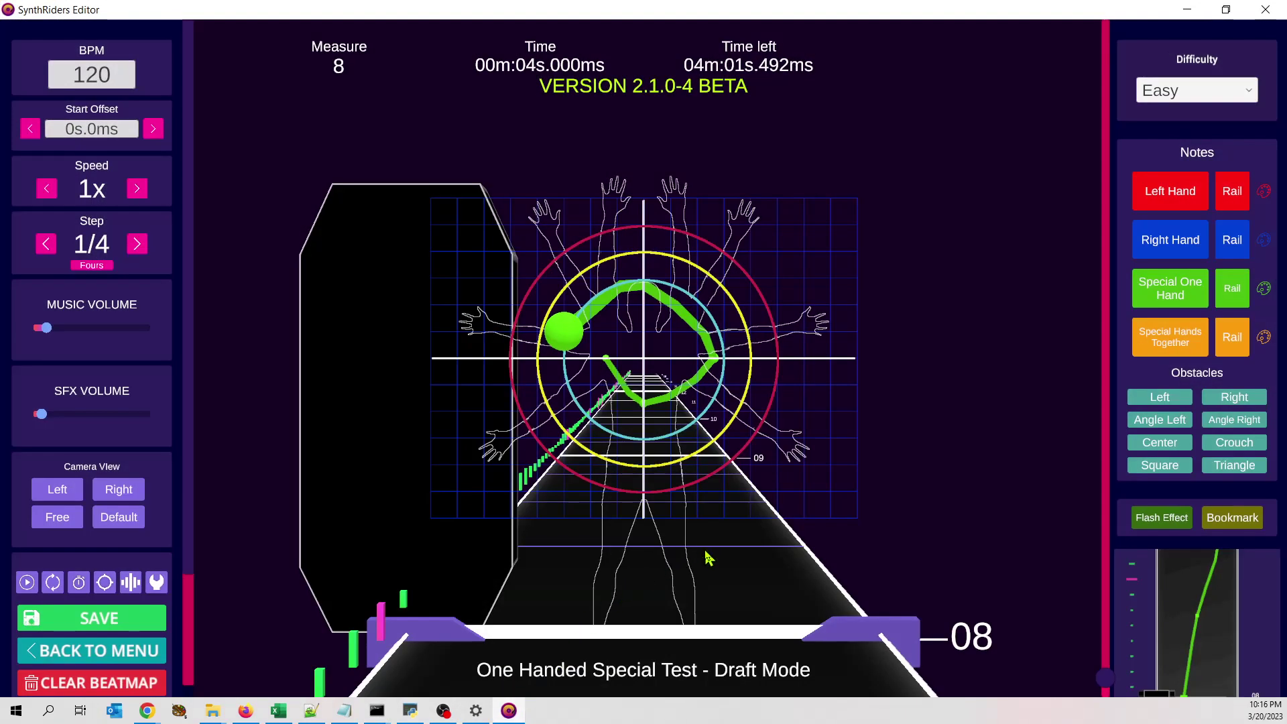
{"action": "scroll", "coordinate": [707, 558], "scroll_direction": "up", "scroll_amount": 1}
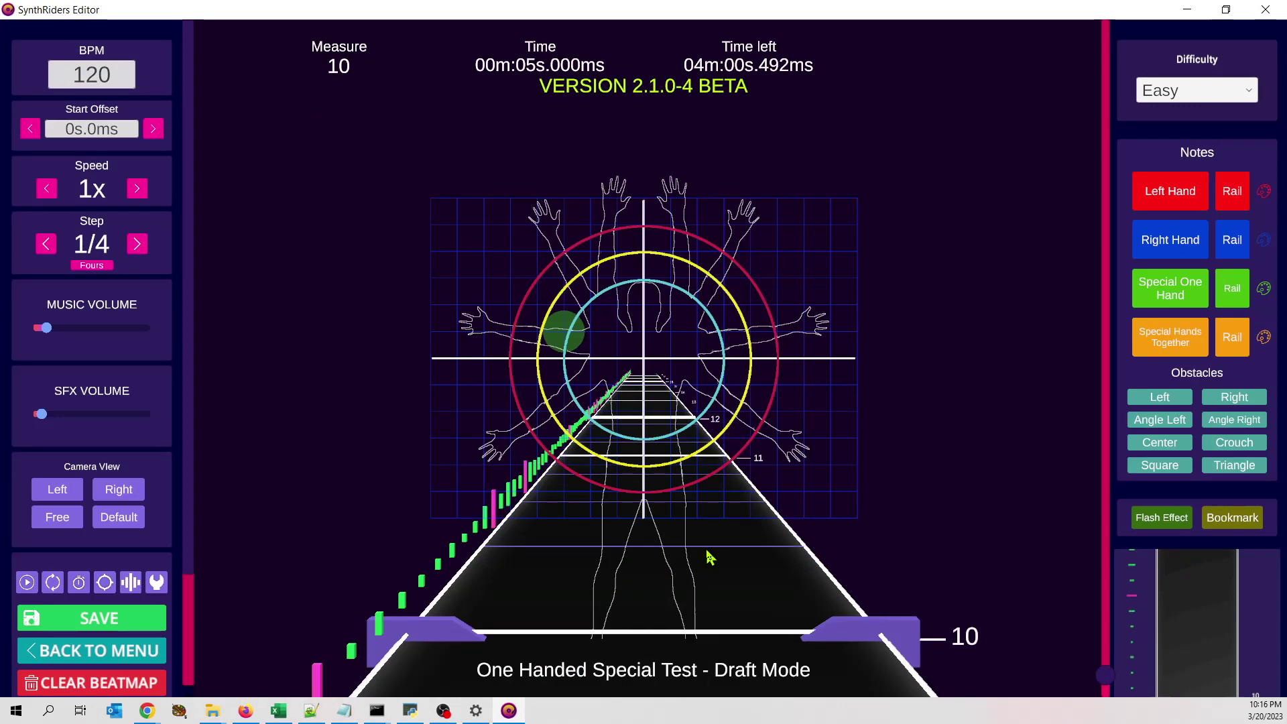
{"action": "key", "text": "ctrl+v"}
{"action": "scroll", "coordinate": [804, 529], "scroll_direction": "down", "scroll_amount": 11}
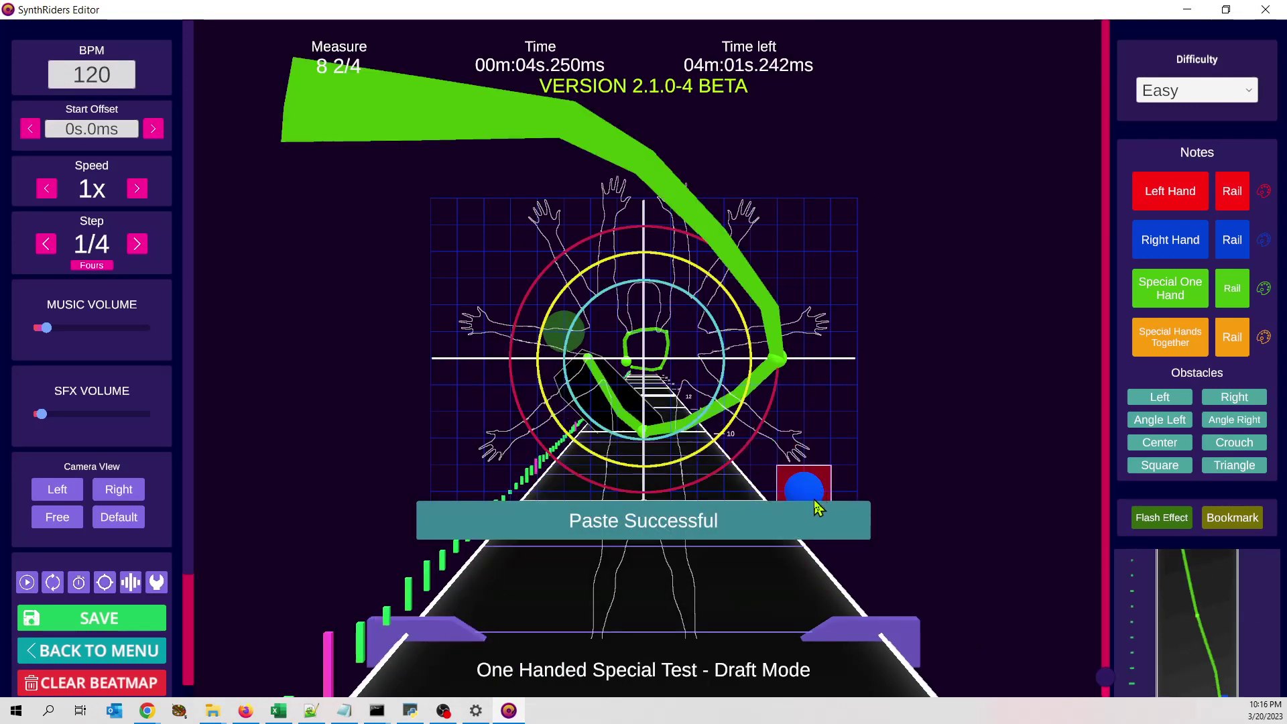
{"action": "scroll", "coordinate": [831, 529], "scroll_direction": "up", "scroll_amount": 7}
{"action": "scroll", "coordinate": [817, 517], "scroll_direction": "up", "scroll_amount": 3}
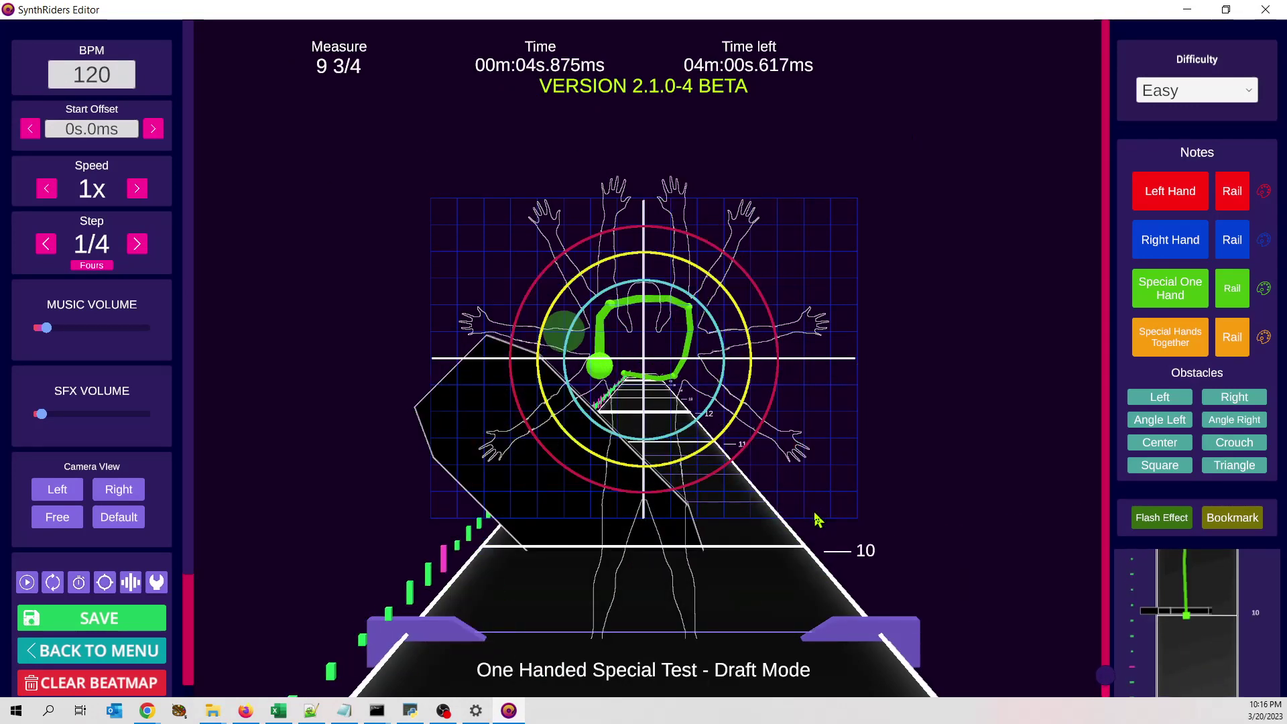
{"action": "scroll", "coordinate": [817, 519], "scroll_direction": "up", "scroll_amount": 1}
{"action": "key", "text": "ctrl+z"}
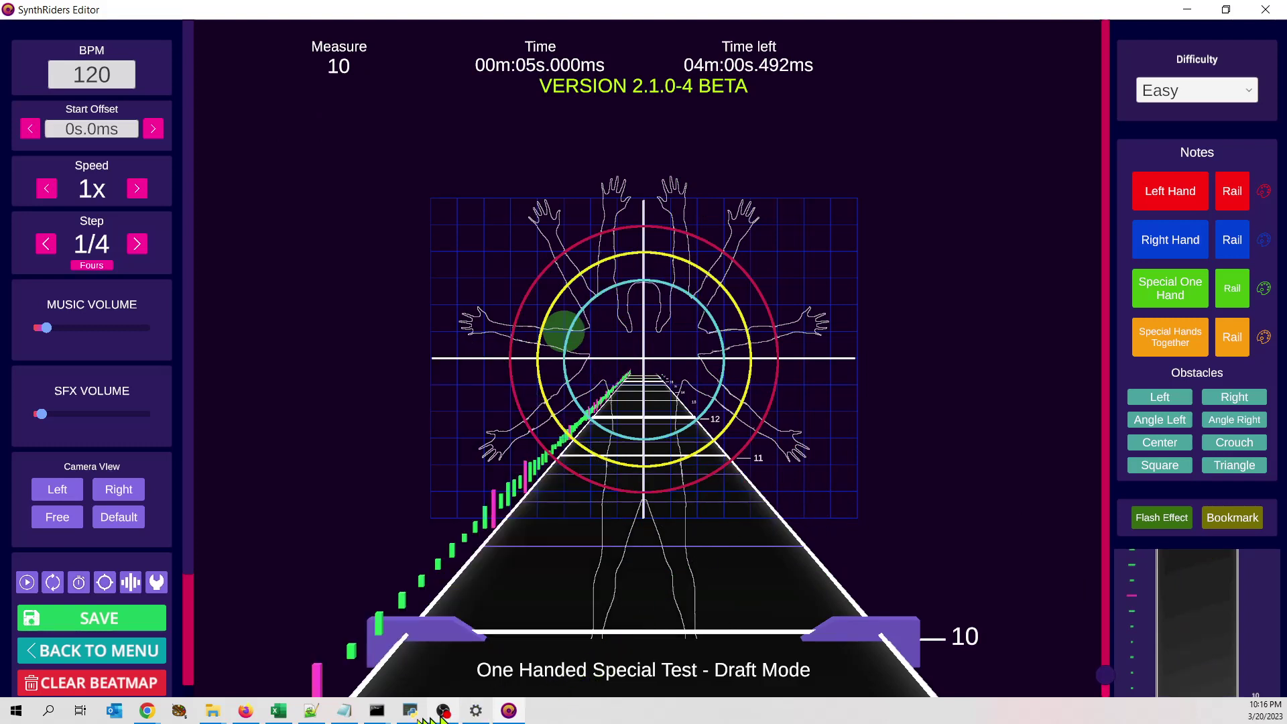
Bring up Marinus_examples.txt in Notepad++ and review its examples, including the rotate example on line 10
{"action": "left_click", "coordinate": [310, 712]}
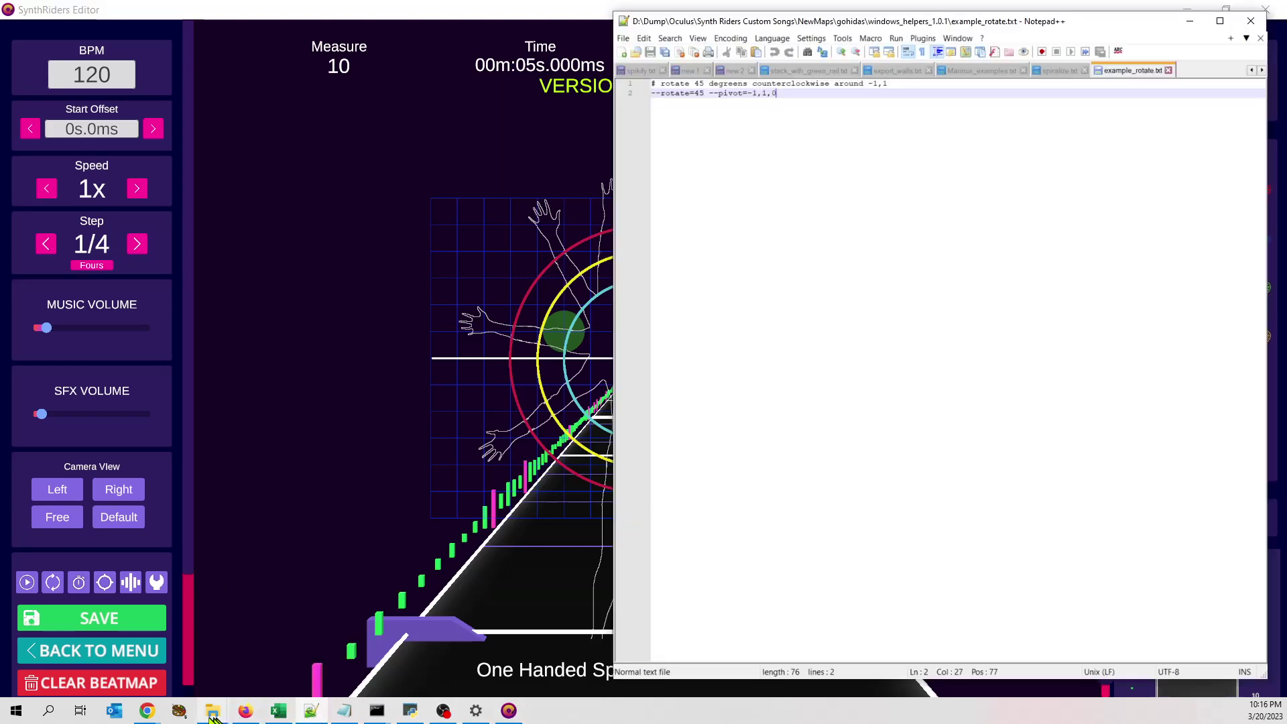
{"action": "left_click", "coordinate": [508, 712]}
{"action": "left_click", "coordinate": [507, 712]}
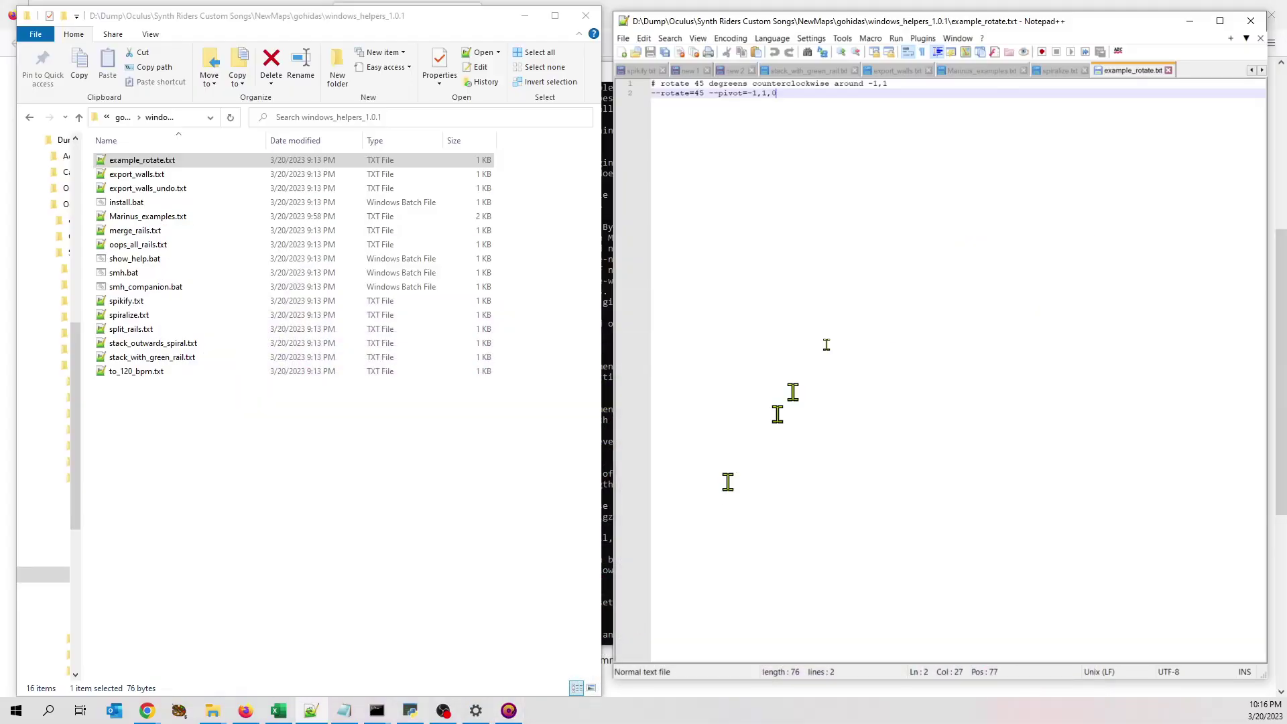
{"action": "left_click", "coordinate": [999, 74]}
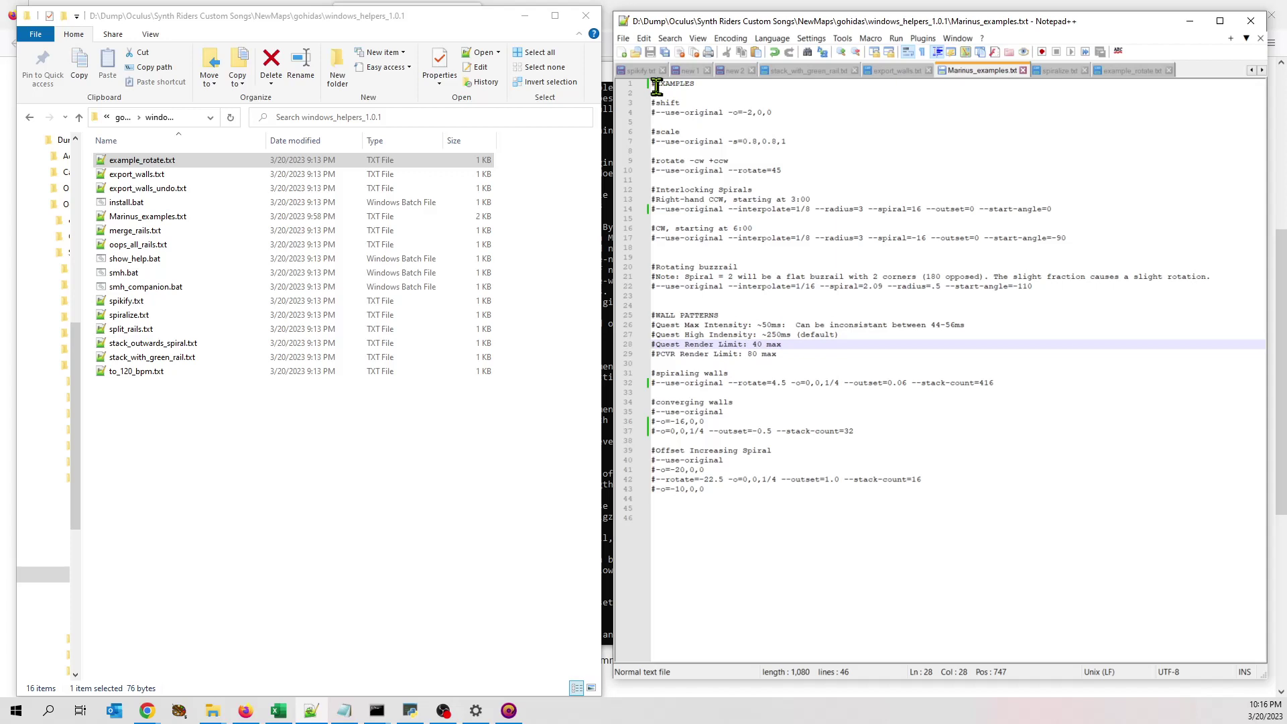
{"action": "left_click_drag", "start_coordinate": [656, 87], "coordinate": [652, 86]}
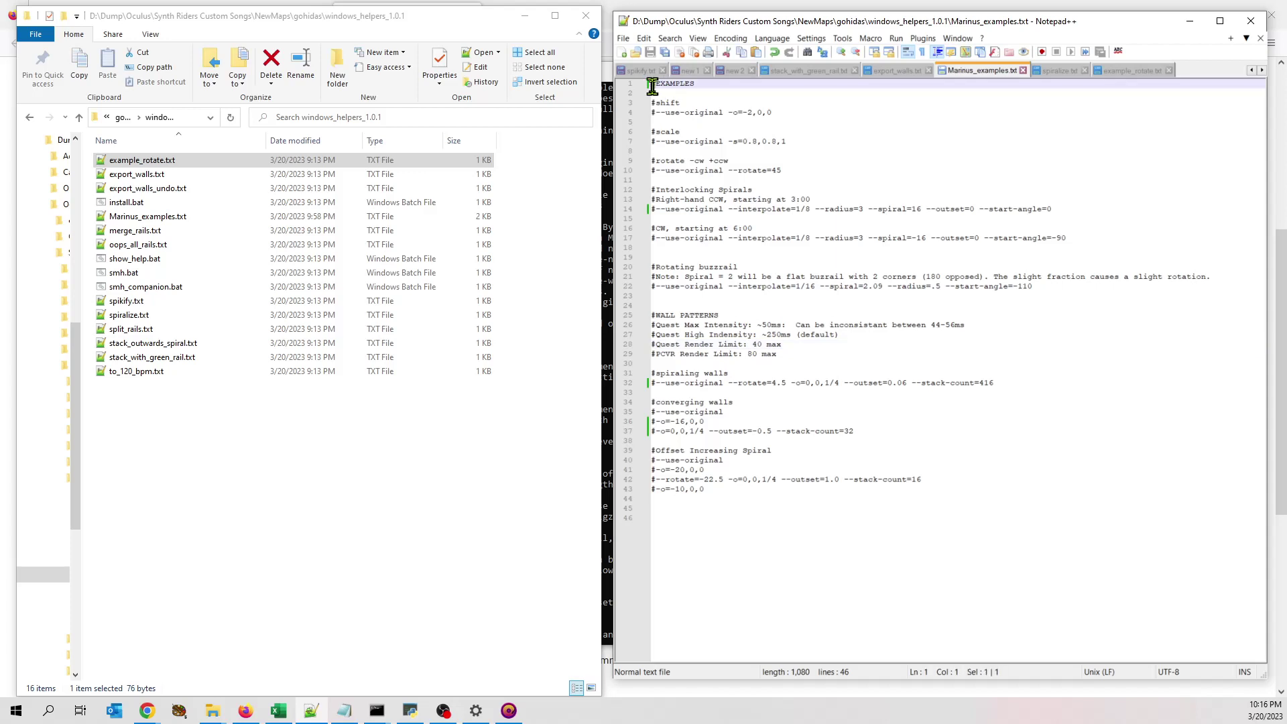
{"action": "left_click", "coordinate": [694, 172]}
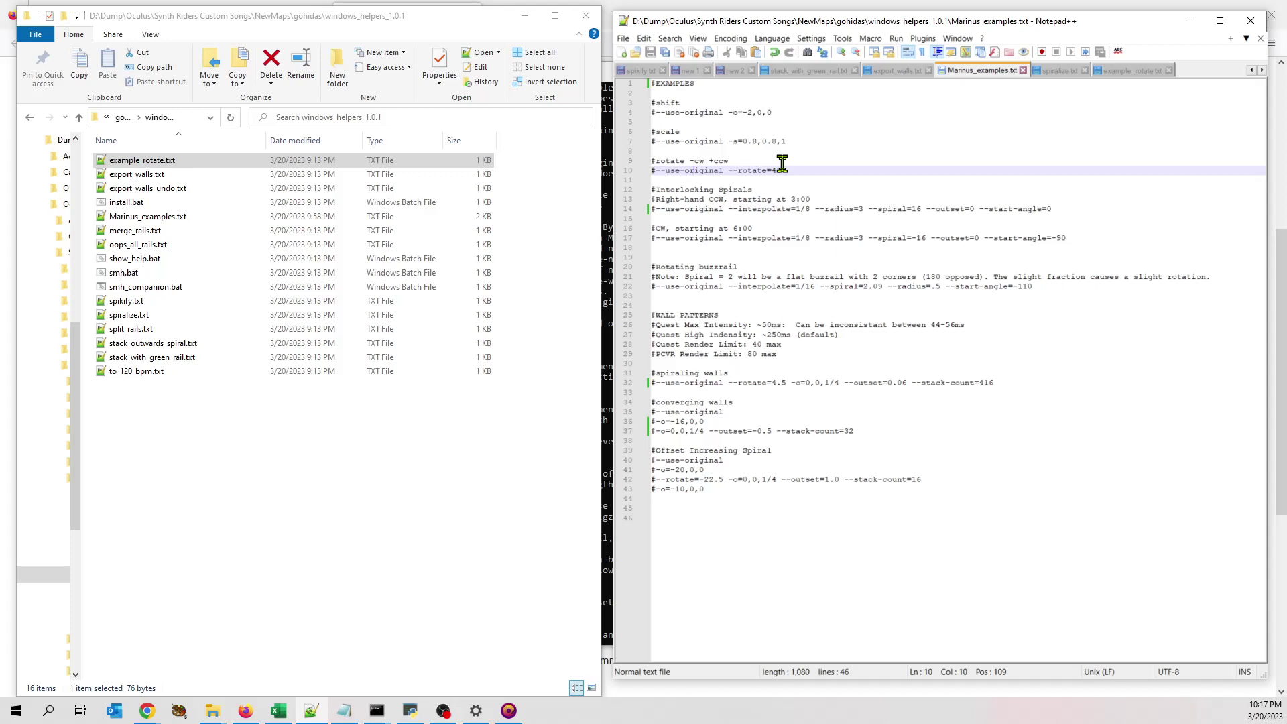
Uncomment the shift example on line 4 of Marinus_examples.txt
{"action": "left_click", "coordinate": [690, 114]}
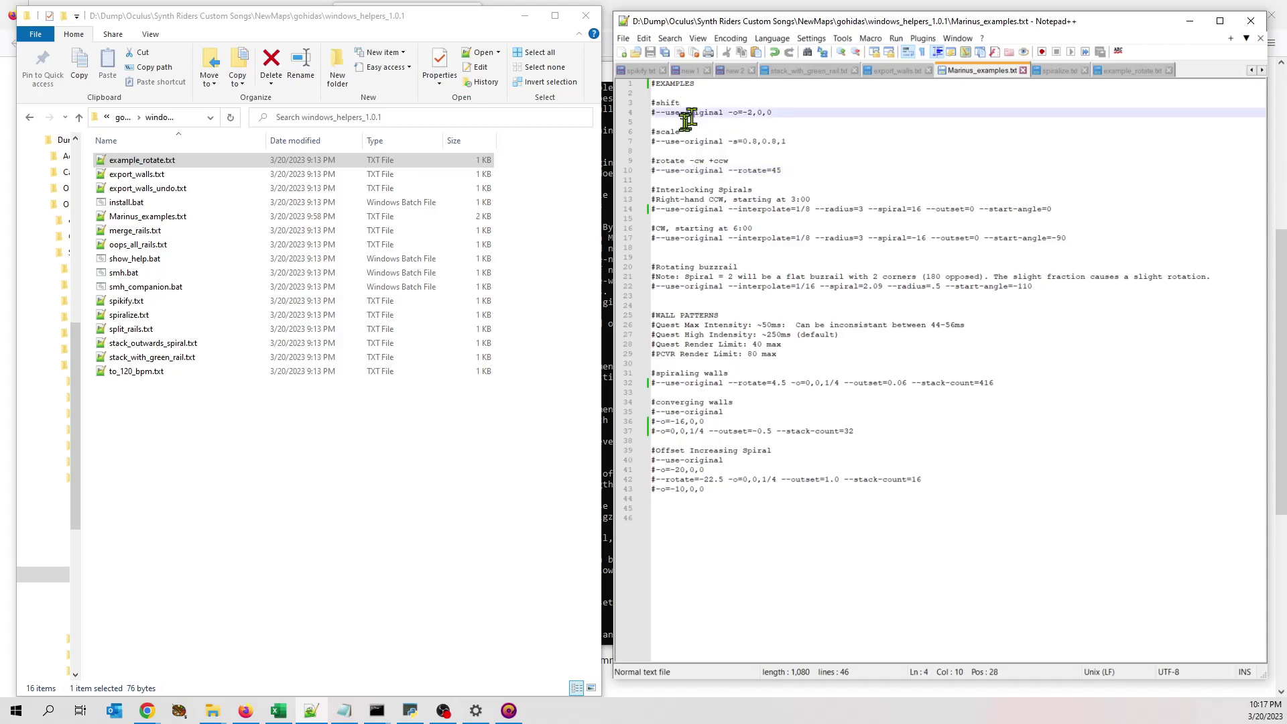
{"action": "left_click", "coordinate": [748, 113]}
{"action": "key", "text": "Home"}
{"action": "key", "text": "Delete"}
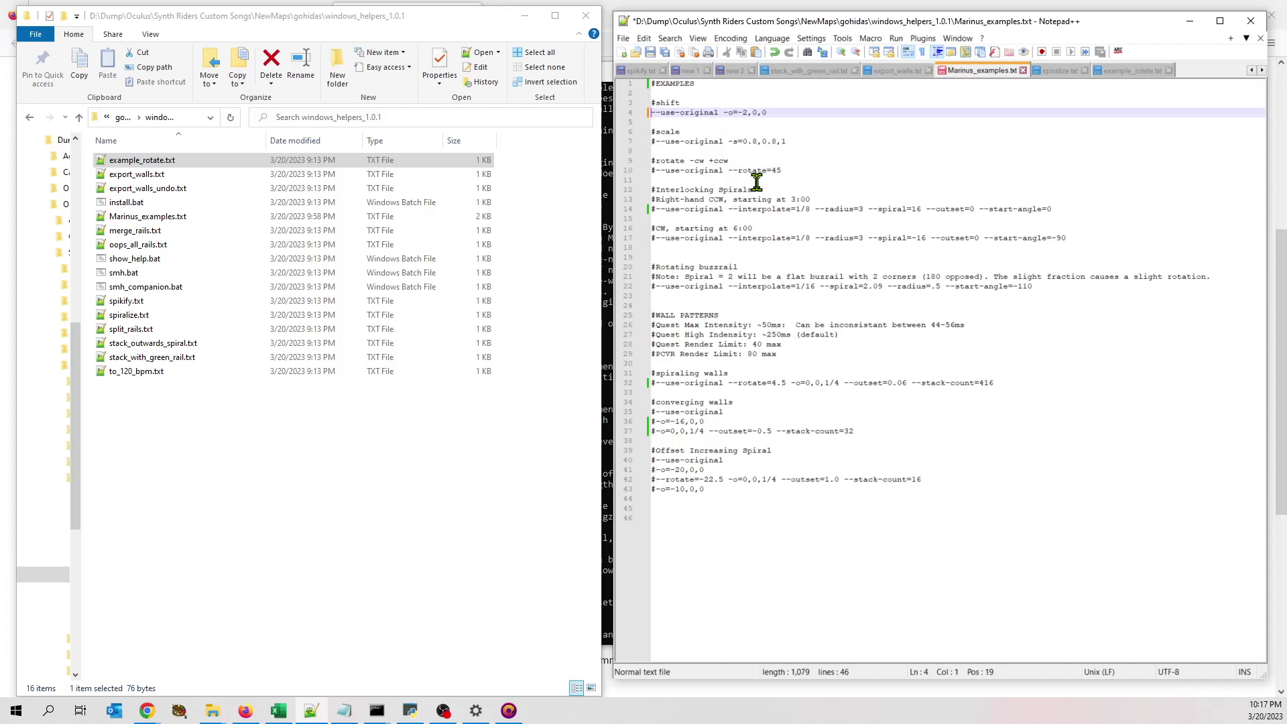
{"action": "key", "text": "End"}
{"action": "key", "text": "Left"}
{"action": "key", "text": "Left"}
Save the file with the -o=-8,0,0 shift and run it through the helper script
{"action": "left_click_drag", "start_coordinate": [719, 112], "coordinate": [647, 113]}
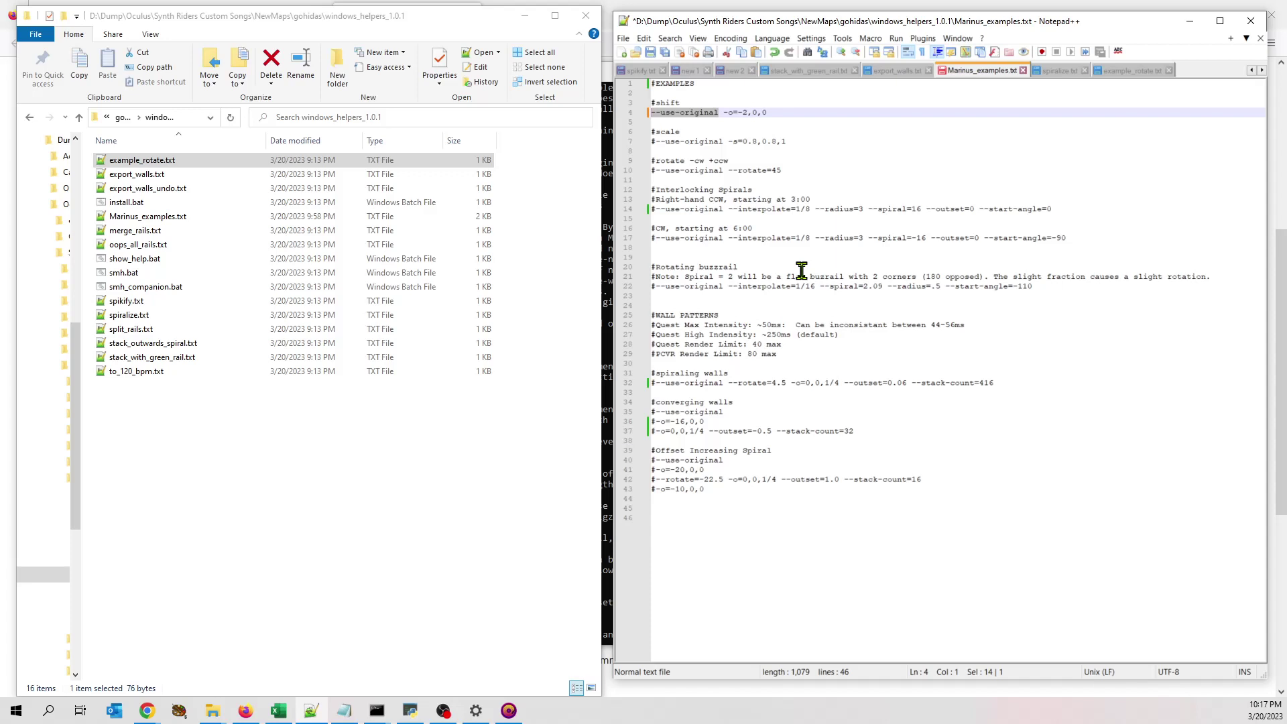
{"action": "key", "text": "Right"}
{"action": "key", "text": "Right"}
{"action": "key", "text": "Right"}
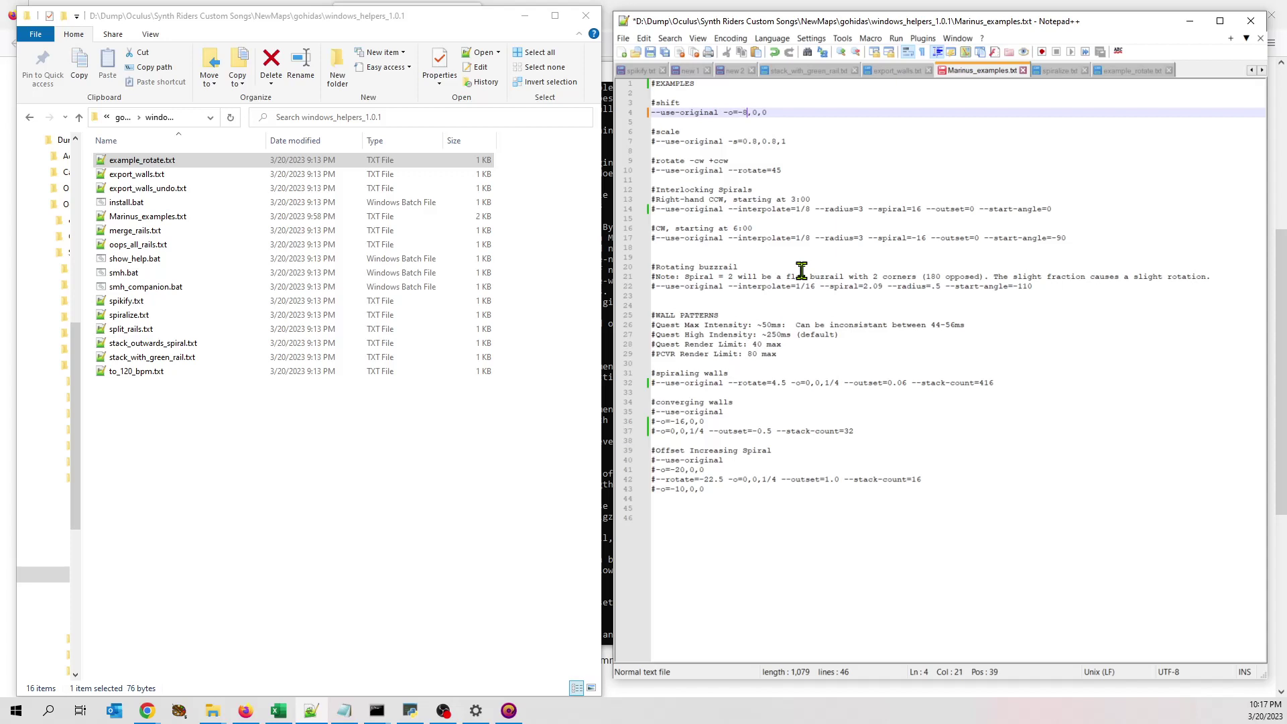
{"action": "left_click", "coordinate": [650, 53]}
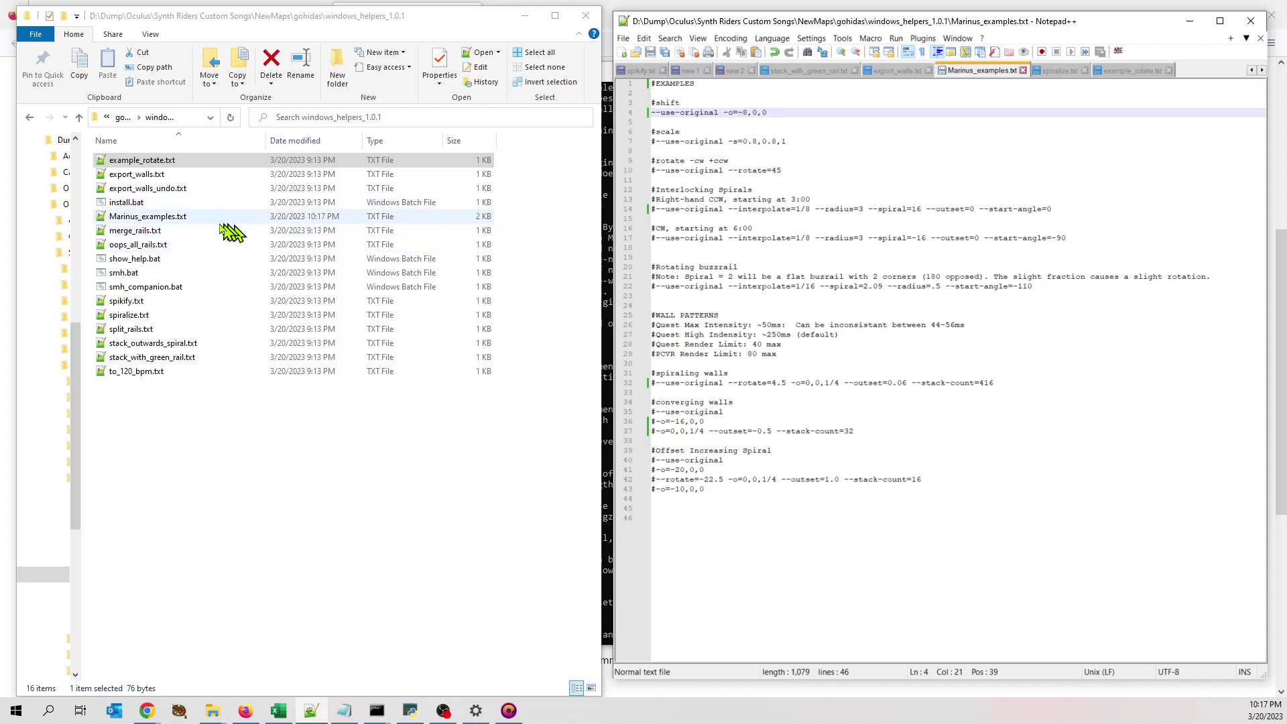
{"action": "left_click_drag", "start_coordinate": [177, 216], "coordinate": [168, 263]}
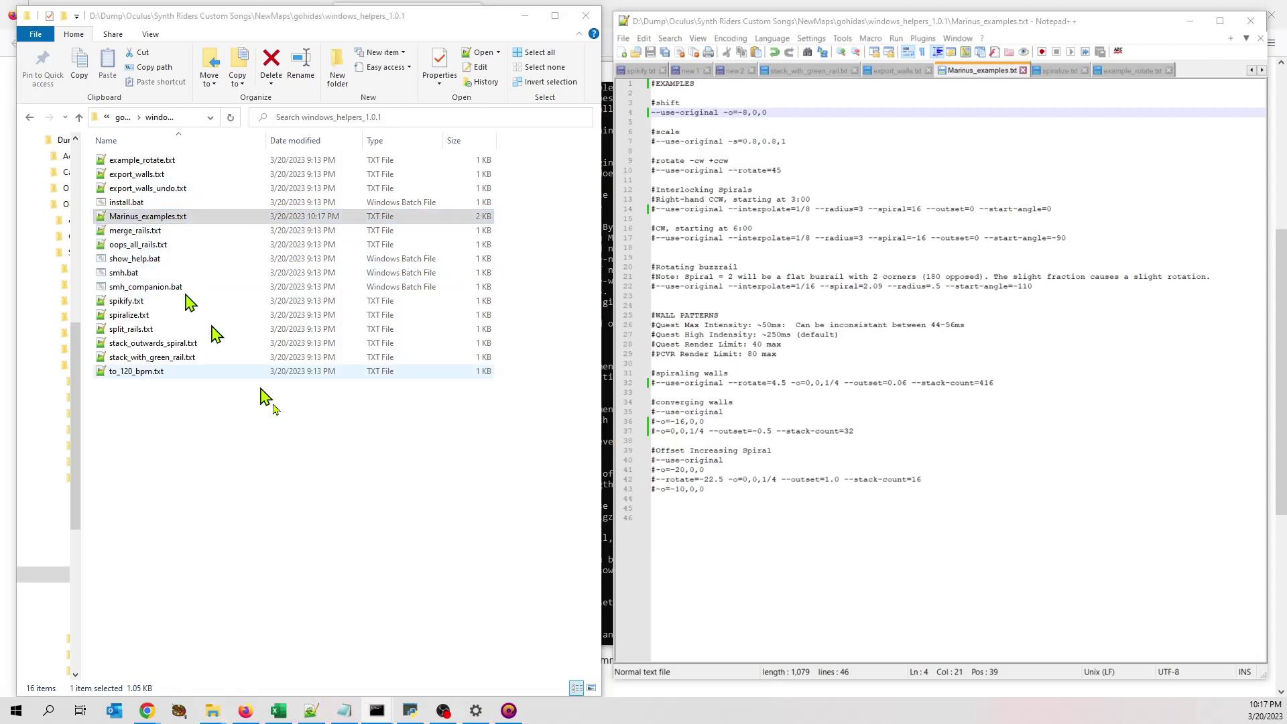
Paste the left-shifted rail and wall into the map, review them, remove them, and return to Notepad++
{"action": "left_click", "coordinate": [509, 710]}
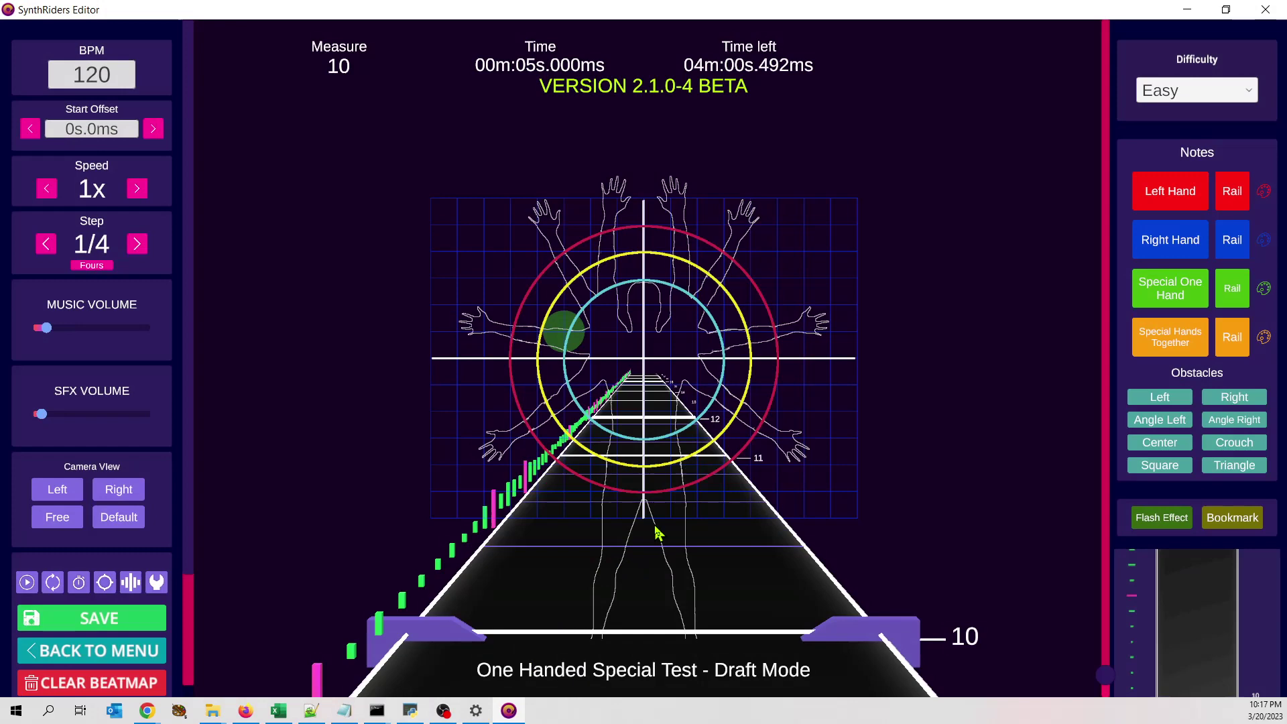
{"action": "key", "text": "ctrl+v"}
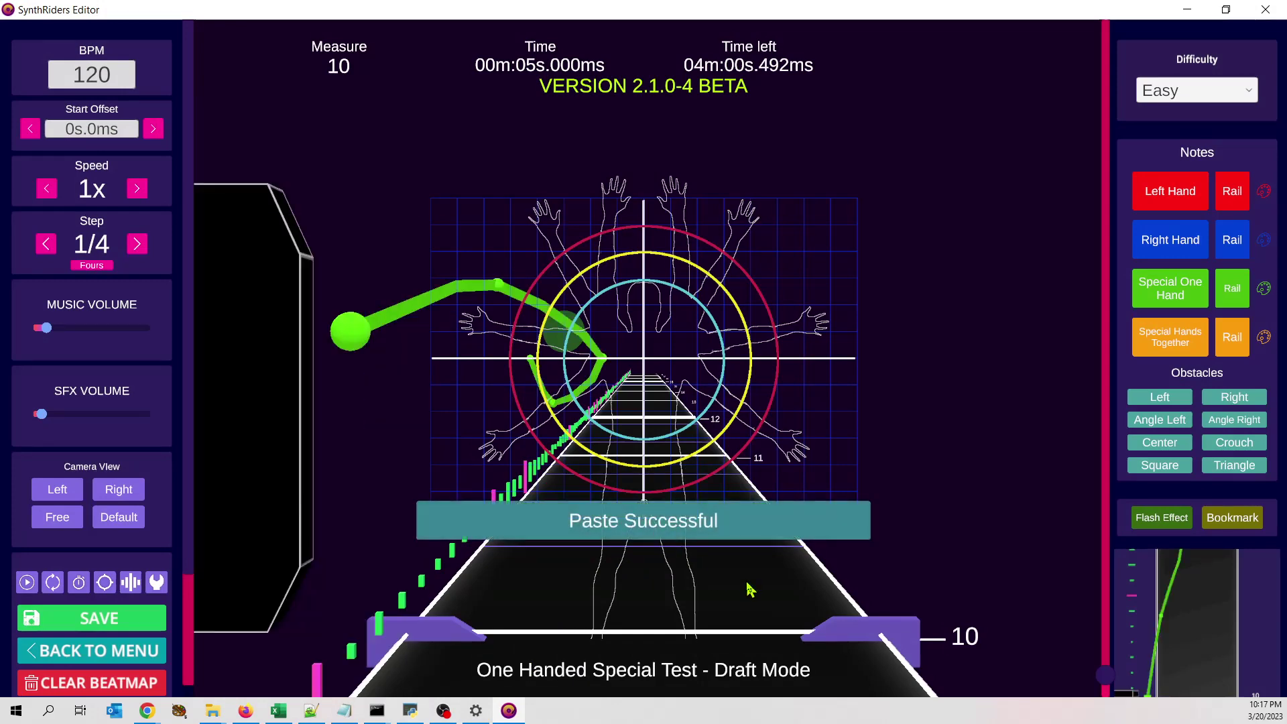
{"action": "scroll", "coordinate": [715, 545], "scroll_direction": "down", "scroll_amount": 1}
{"action": "scroll", "coordinate": [714, 545], "scroll_direction": "up", "scroll_amount": 3}
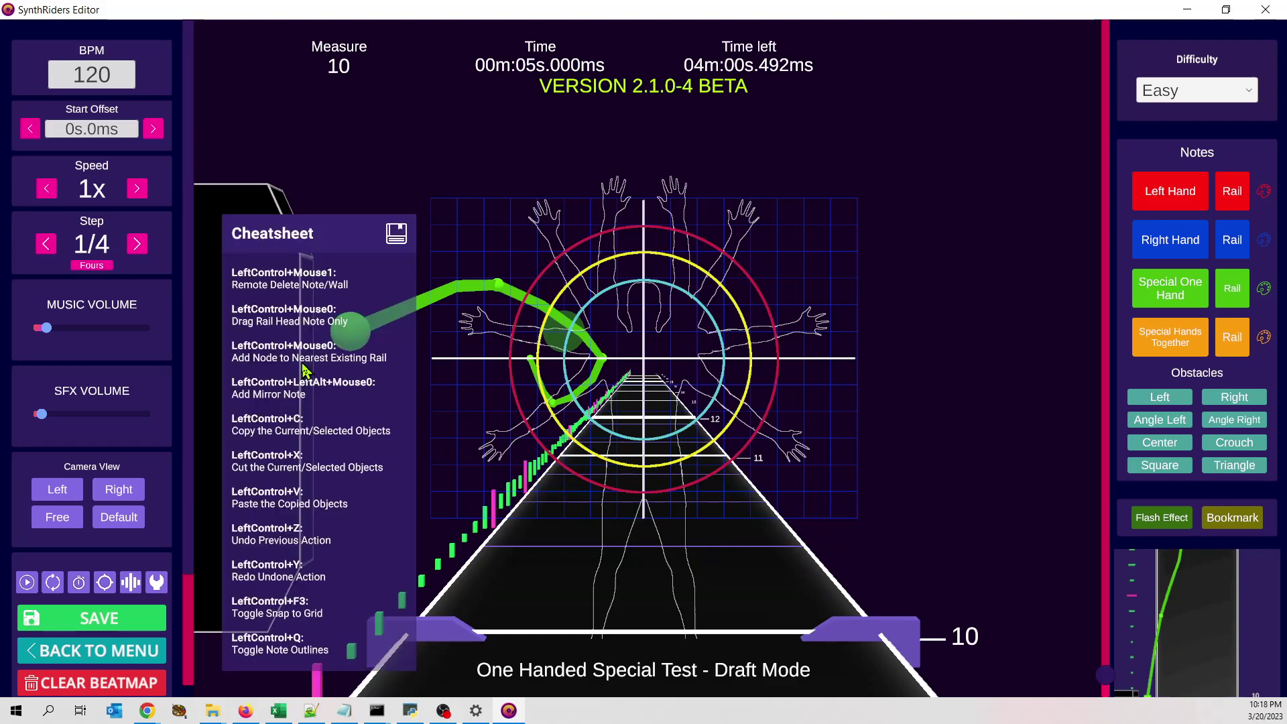
{"action": "key", "text": "ctrl+x"}
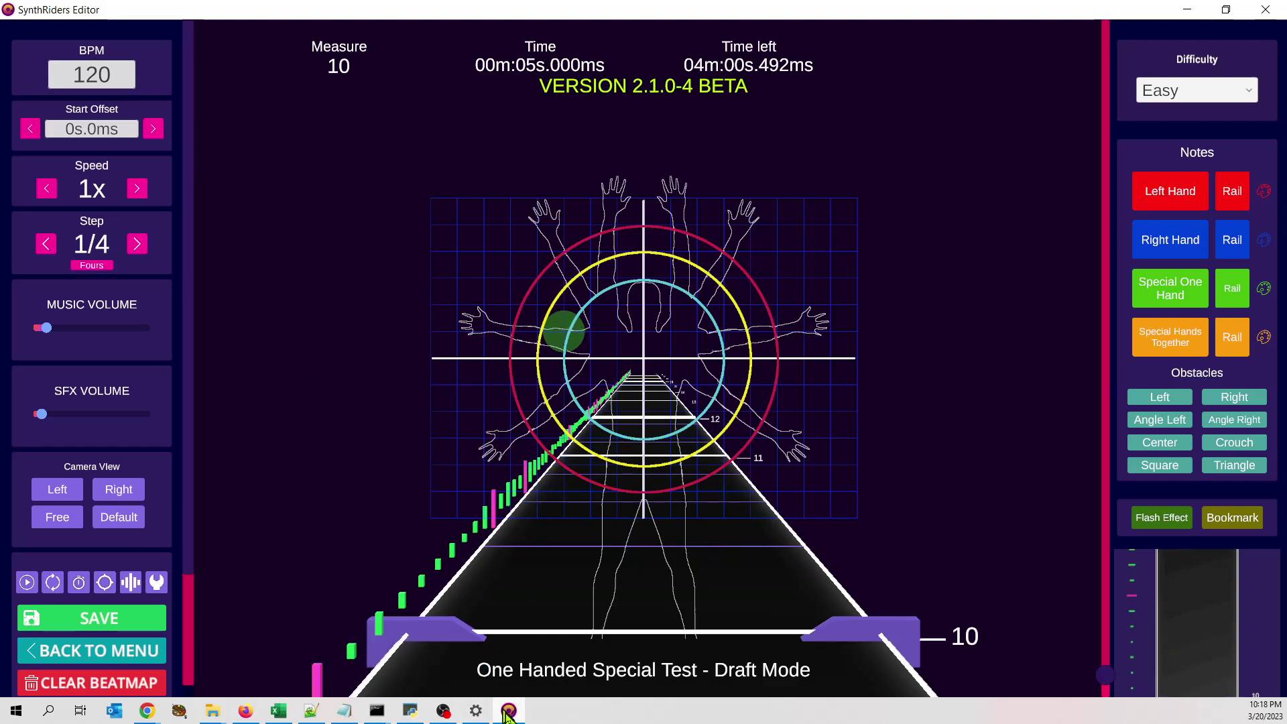
{"action": "mouse_move", "coordinate": [508, 717]}
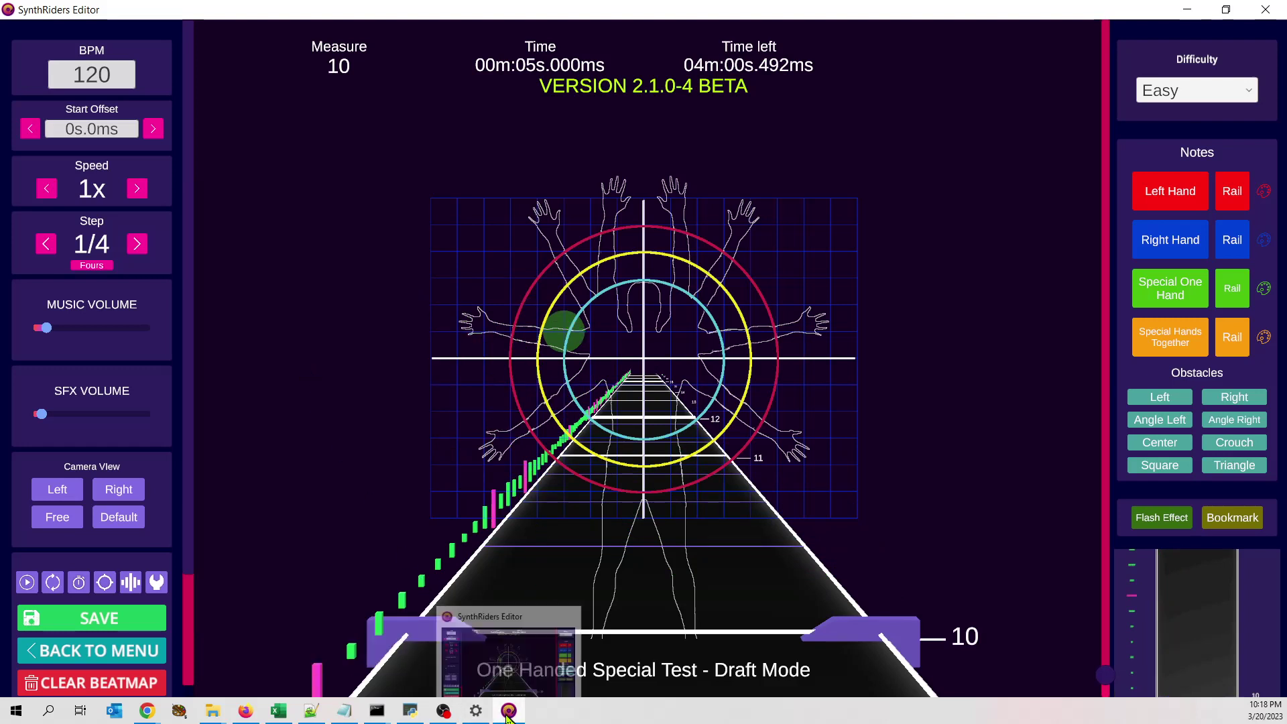
{"action": "left_click", "coordinate": [315, 709]}
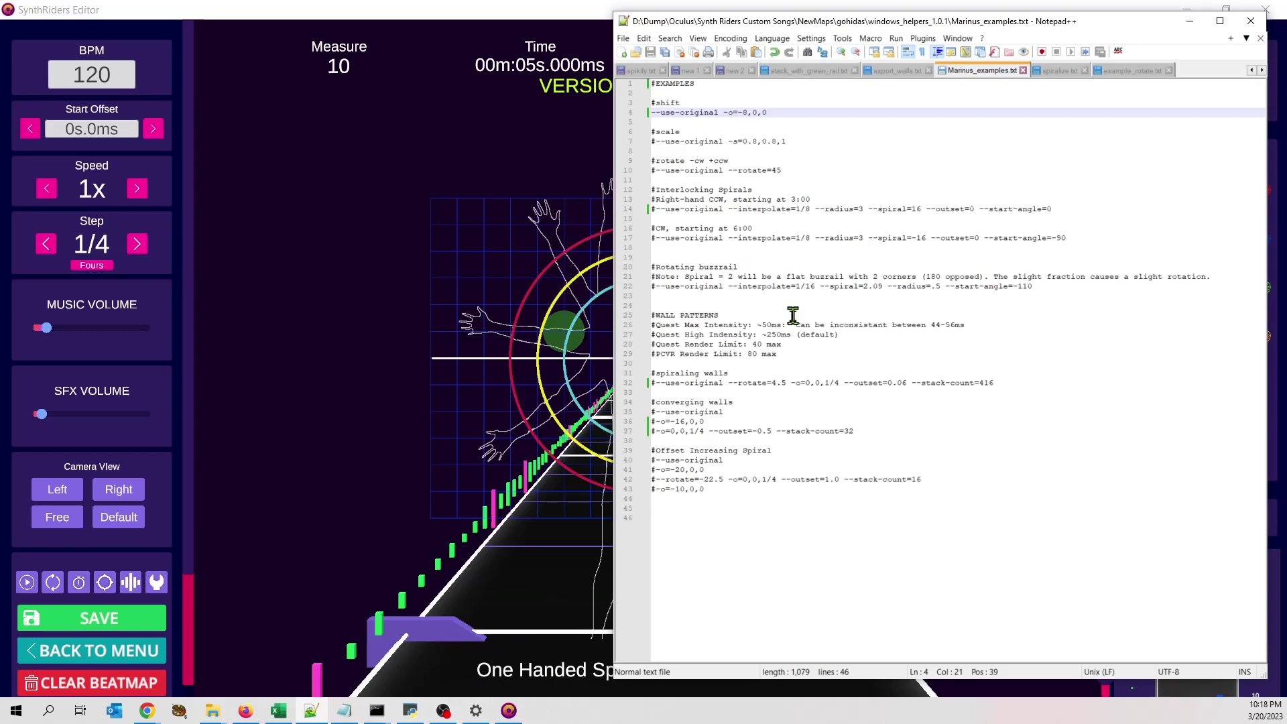
Change the shift offset to -o=4,0,0, save, and run the file through smh.bat
{"action": "key", "text": "BackSpace"}
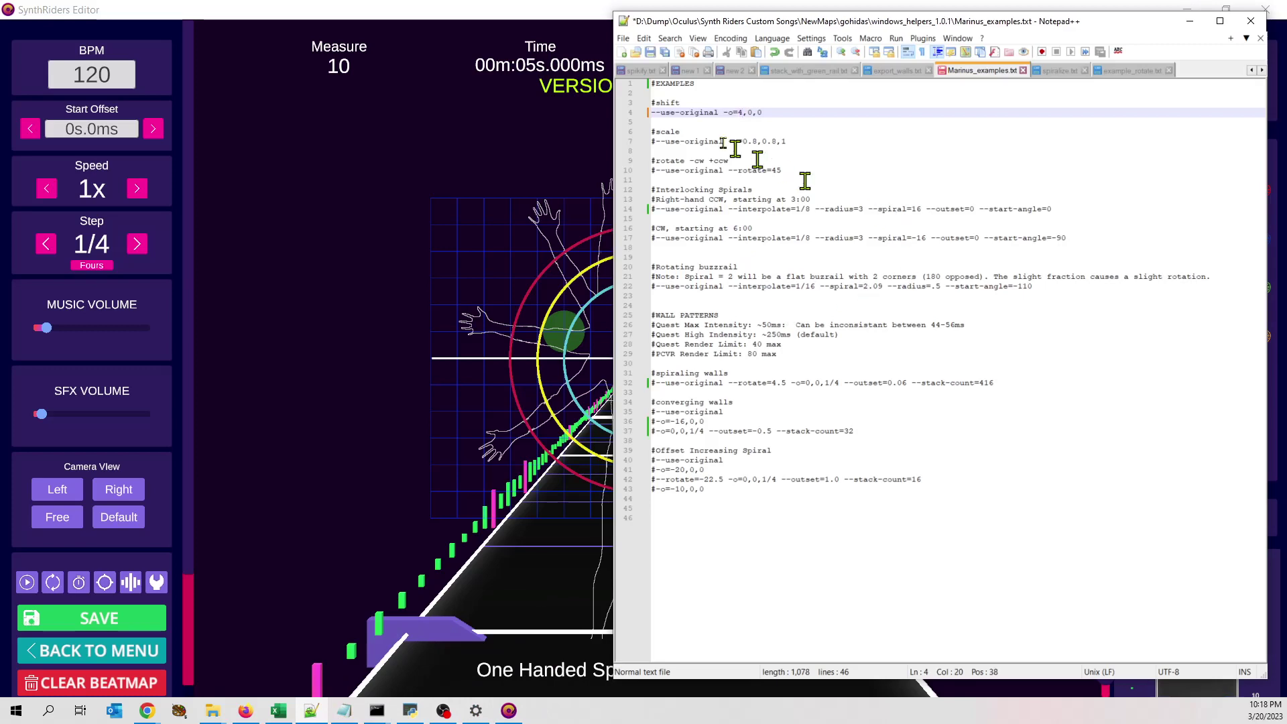
{"action": "left_click", "coordinate": [653, 53]}
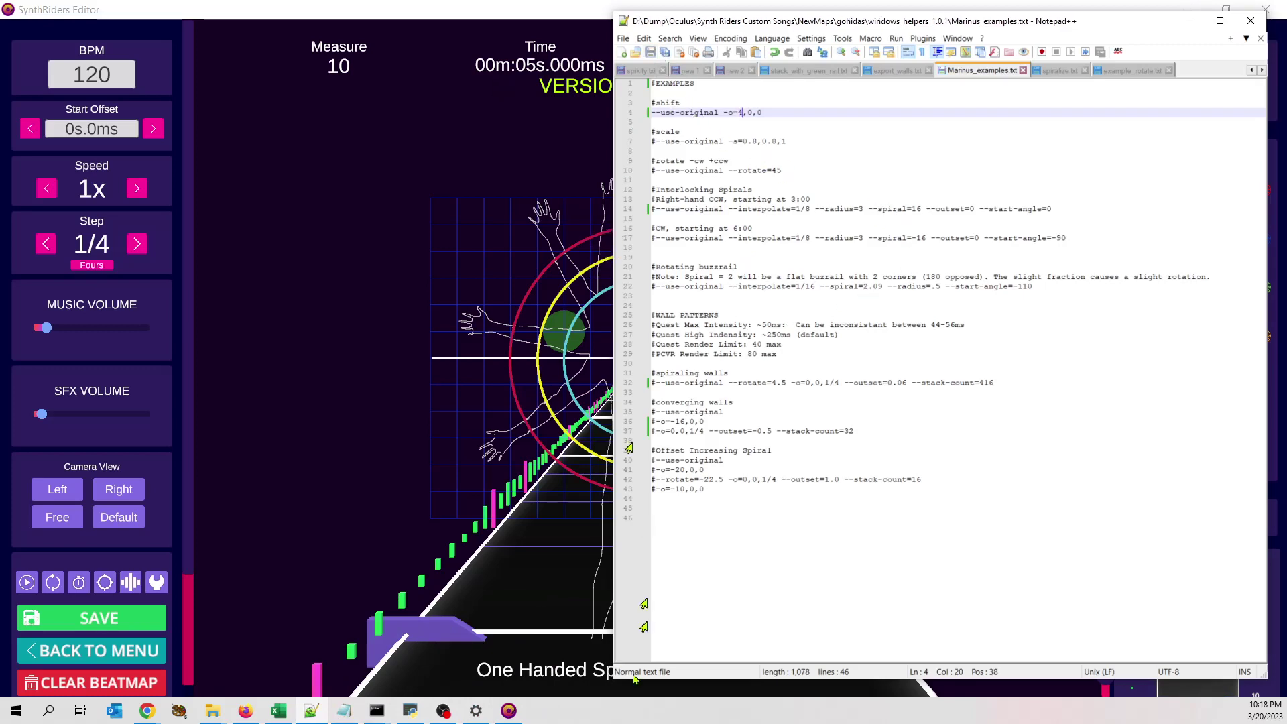
{"action": "left_click", "coordinate": [509, 710]}
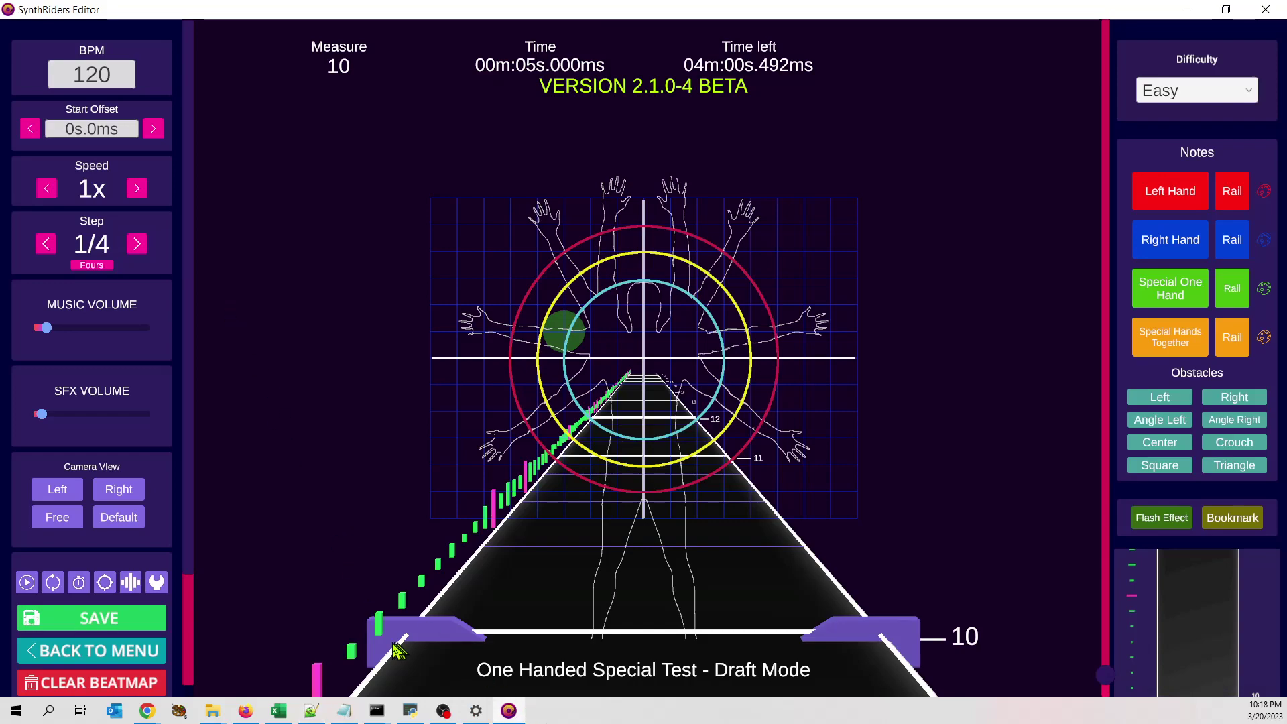
{"action": "left_click", "coordinate": [509, 710]}
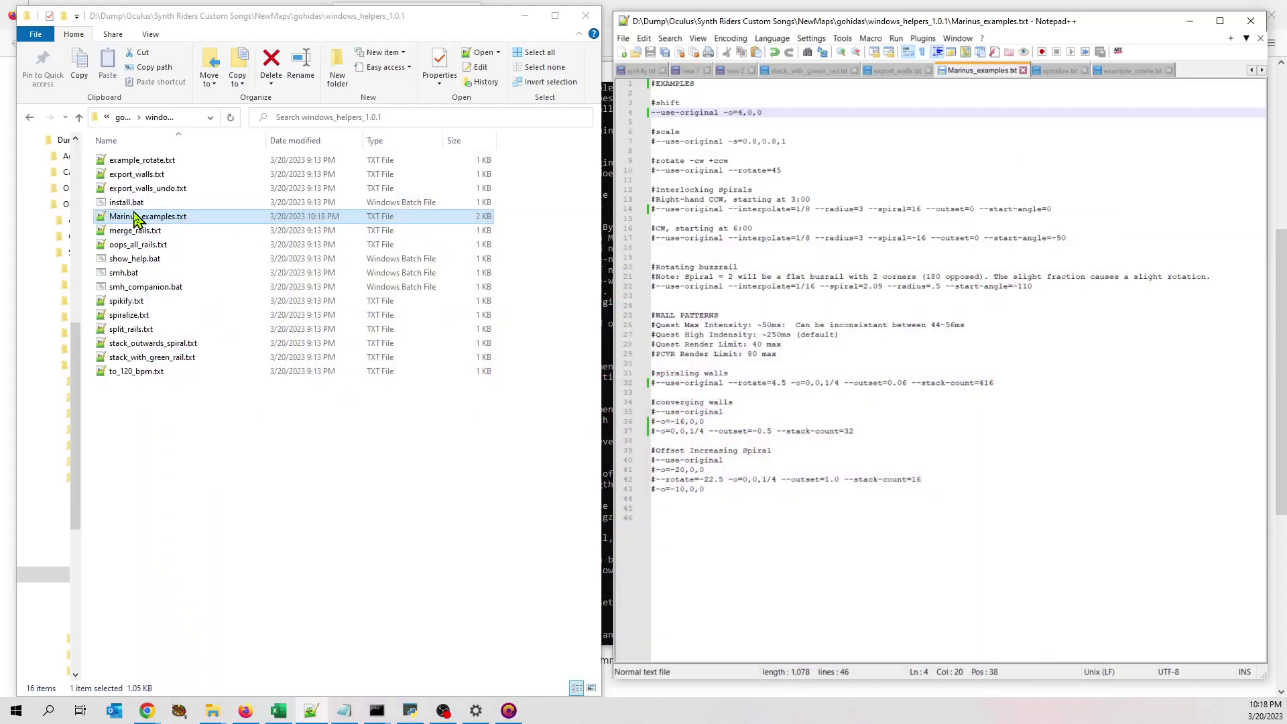
{"action": "left_click_drag", "start_coordinate": [138, 218], "coordinate": [124, 284]}
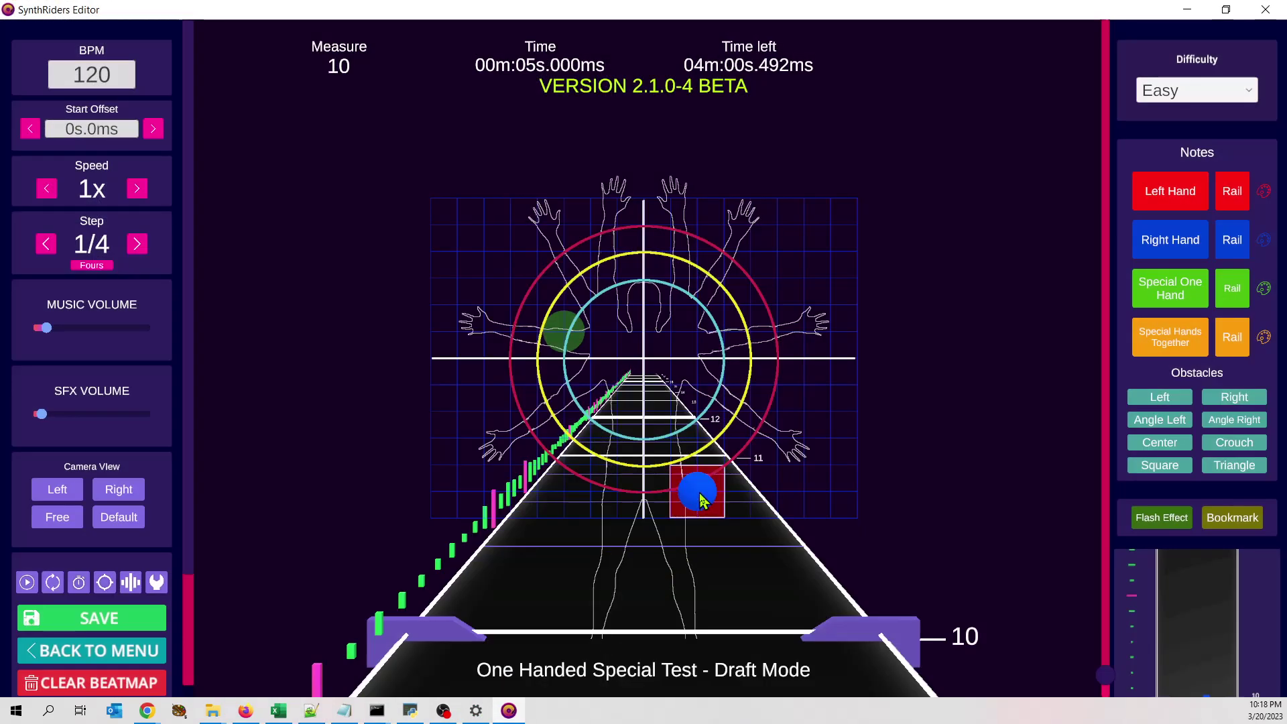
Paste the right-shifted rail and move its blue right-hand note right of centre
{"action": "key", "text": "ctrl+v"}
{"action": "scroll", "coordinate": [547, 364], "scroll_direction": "up", "scroll_amount": 8}
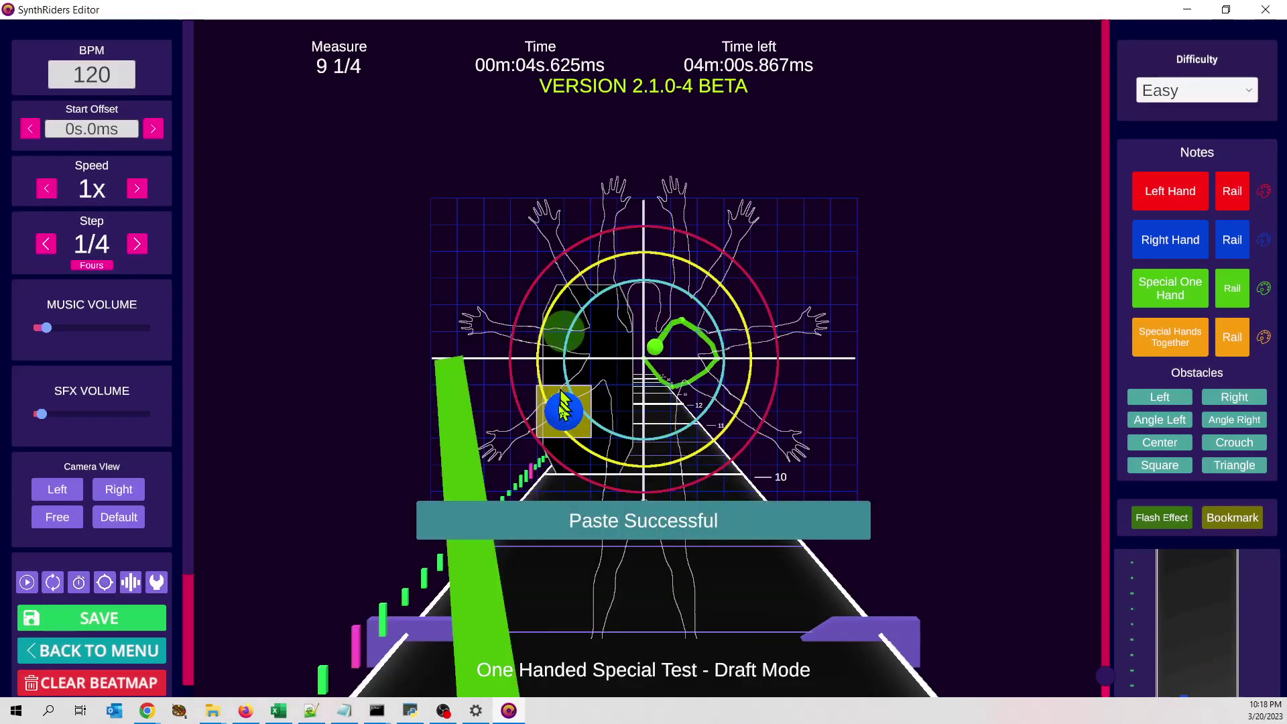
{"action": "scroll", "coordinate": [540, 335], "scroll_direction": "down", "scroll_amount": 8}
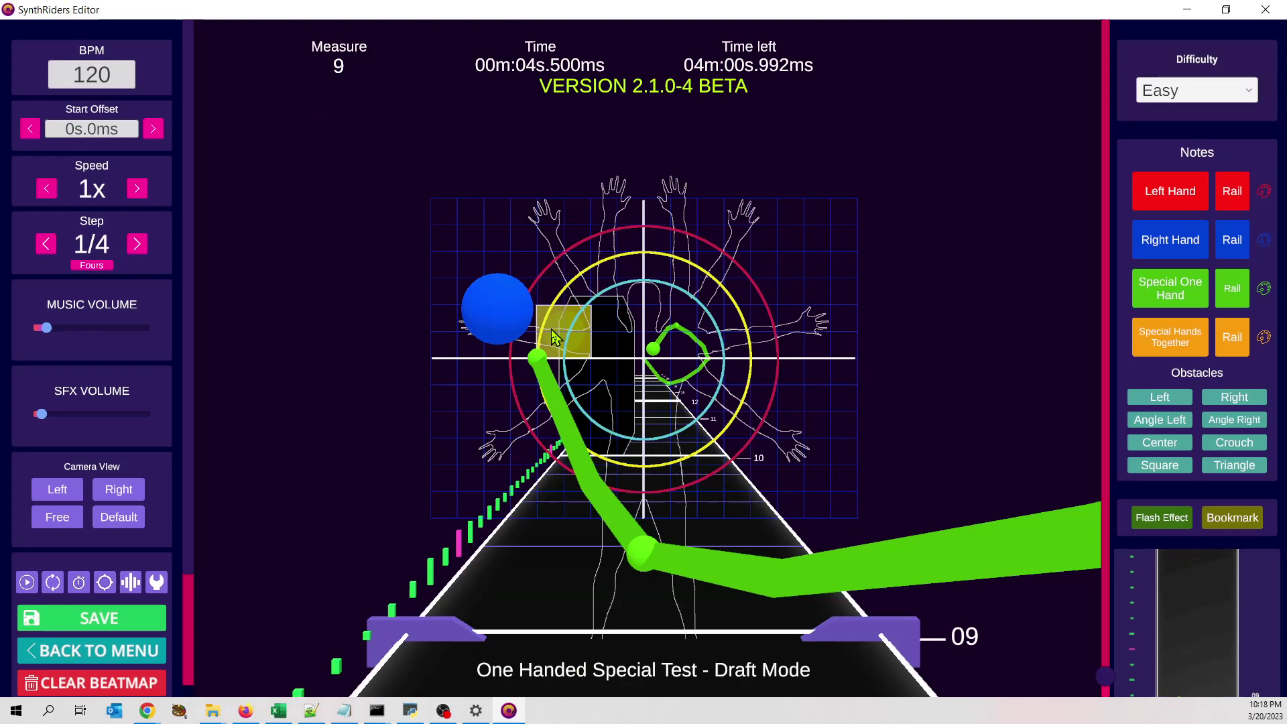
{"action": "right_click", "coordinate": [566, 336]}
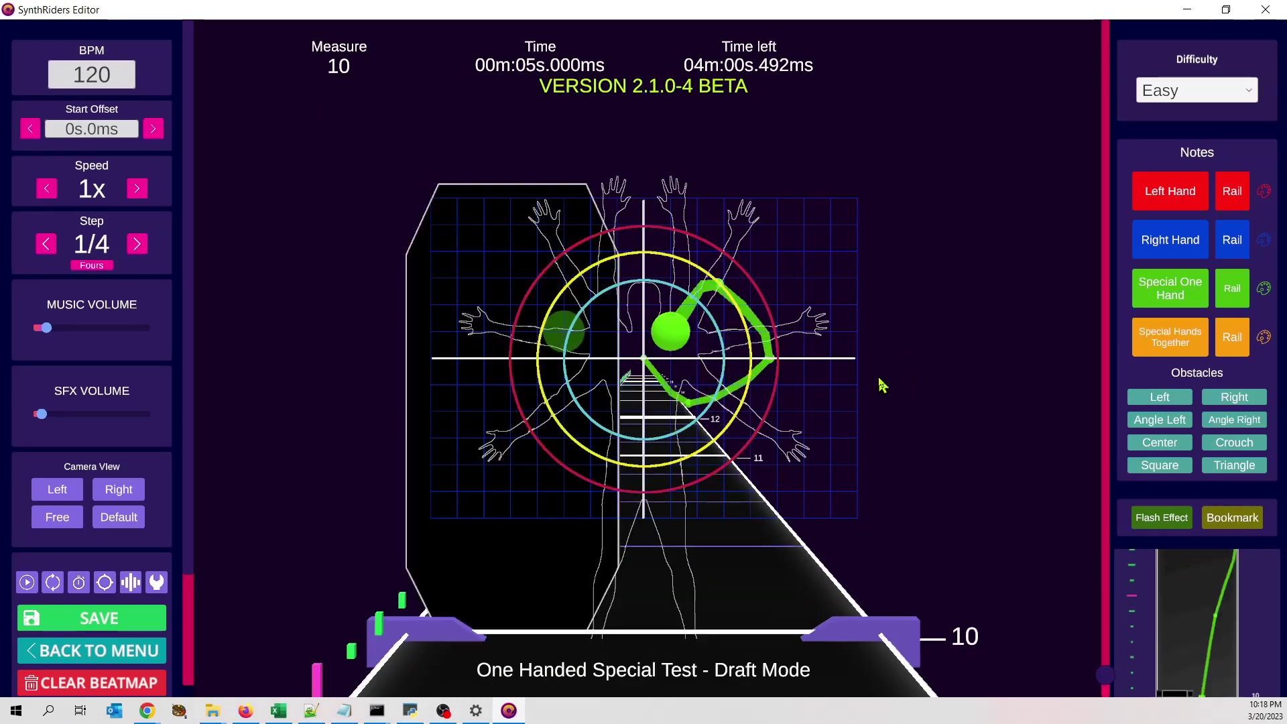
{"action": "left_click", "coordinate": [620, 376]}
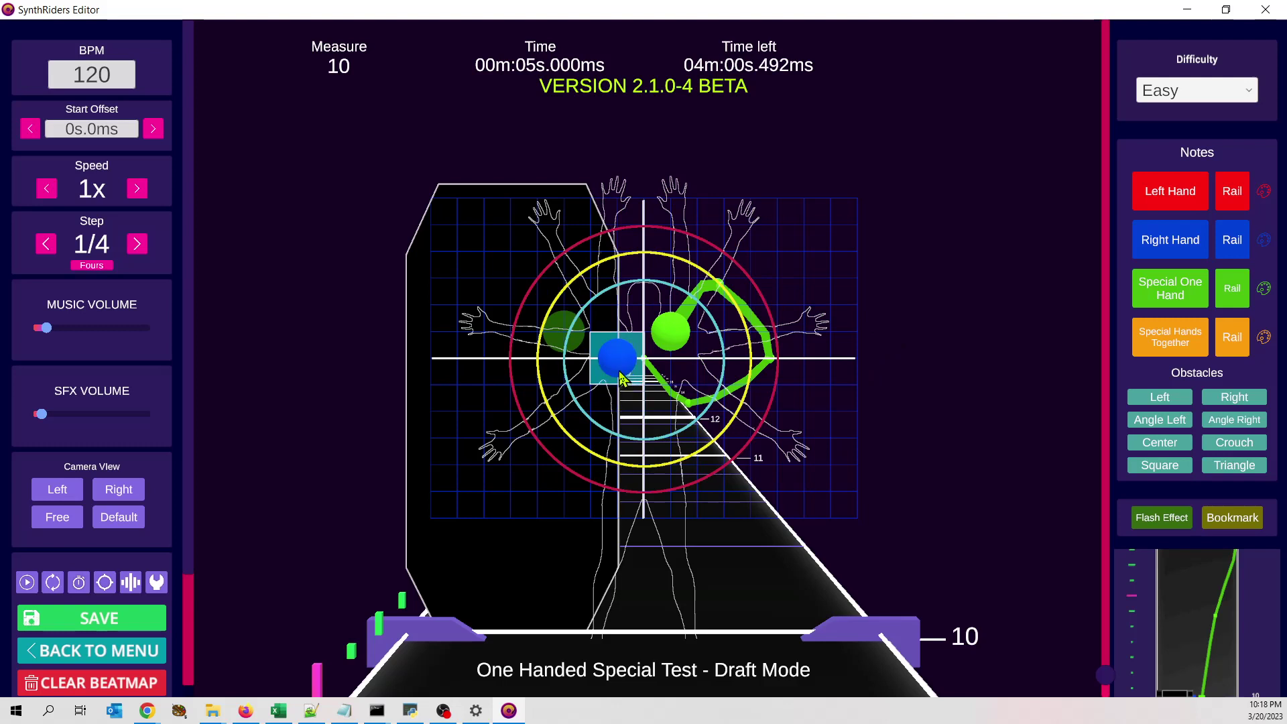
{"action": "left_click_drag", "start_coordinate": [620, 375], "coordinate": [403, 690]}
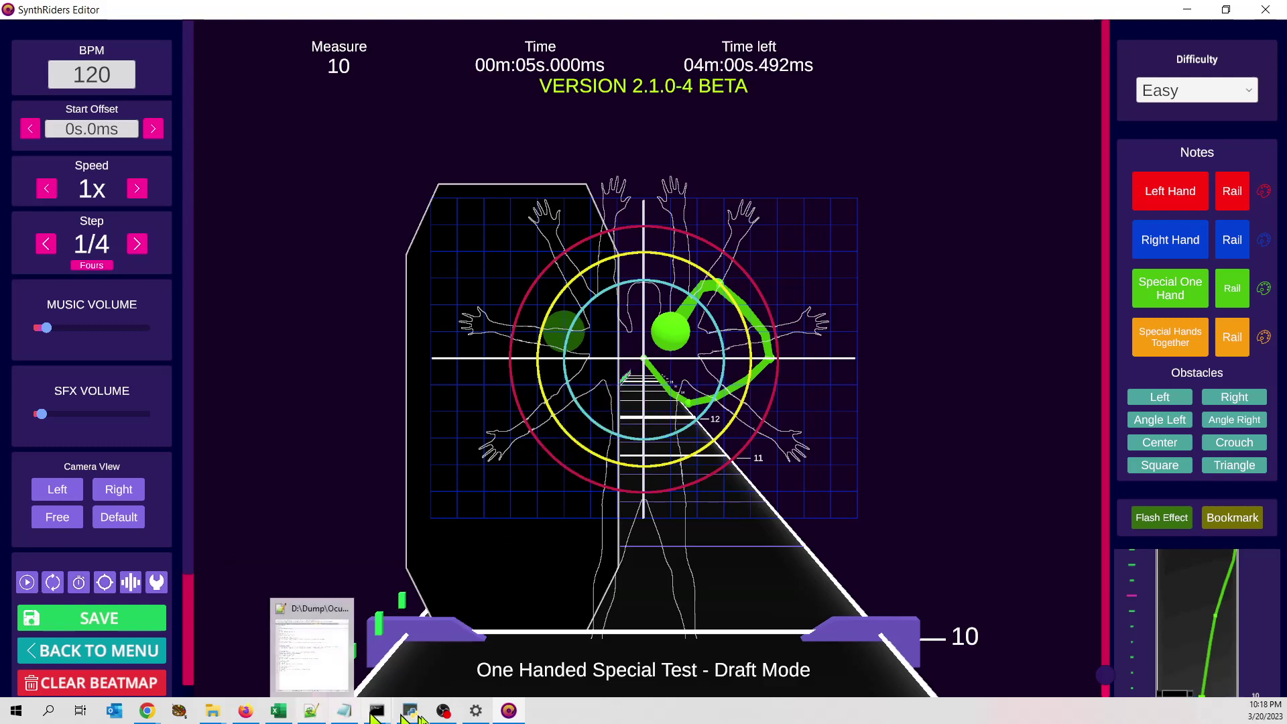
{"action": "left_click", "coordinate": [507, 715]}
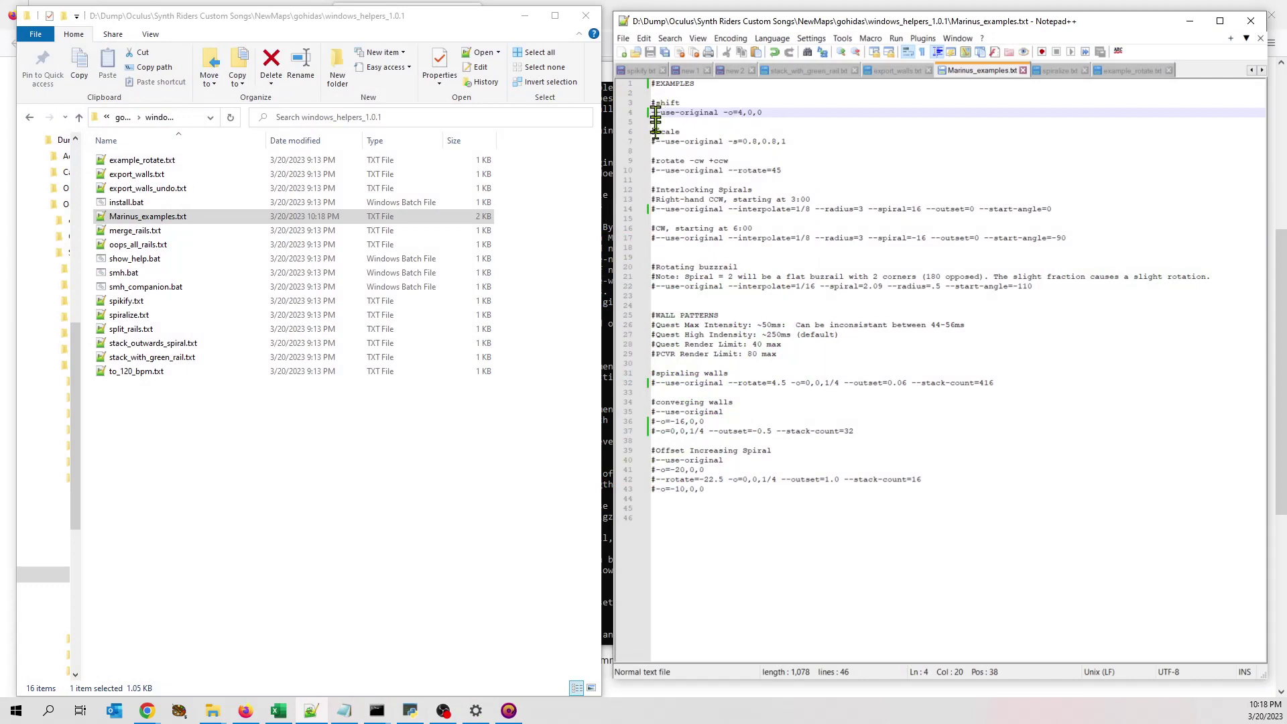
{"action": "left_click", "coordinate": [751, 170]}
{"action": "left_click_drag", "start_coordinate": [789, 168], "coordinate": [652, 172]}
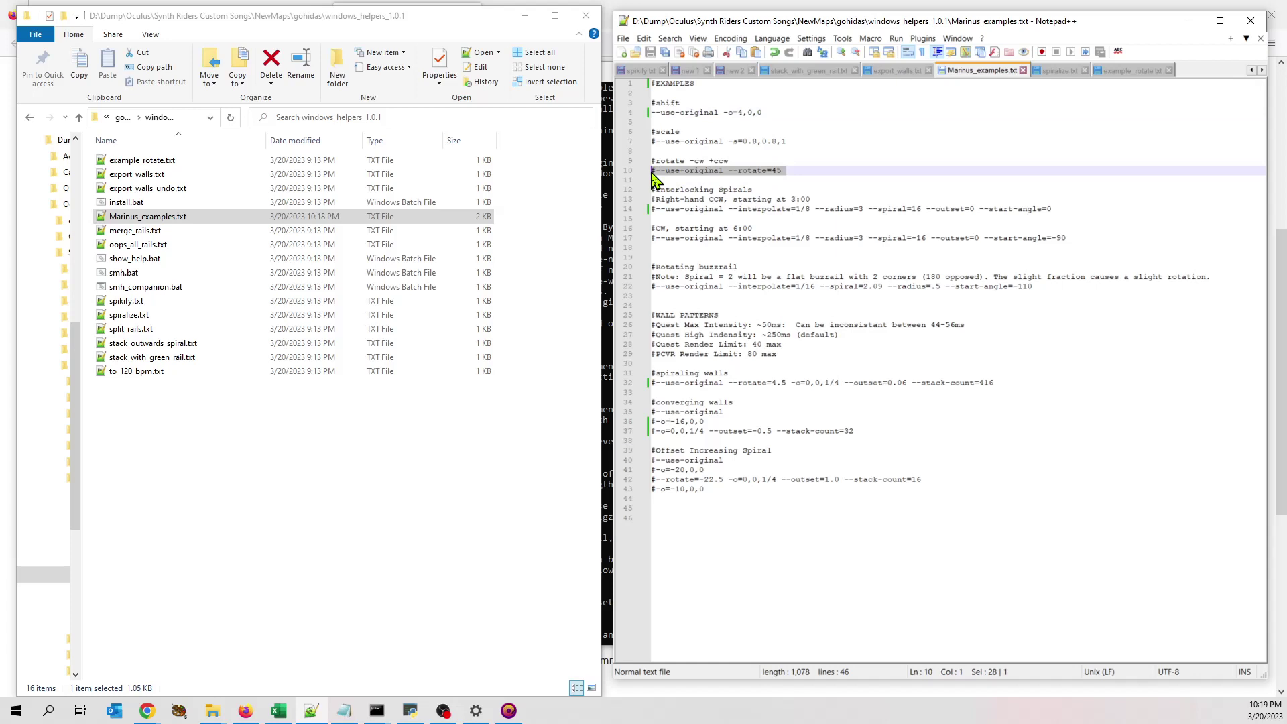
{"action": "left_click", "coordinate": [793, 173]}
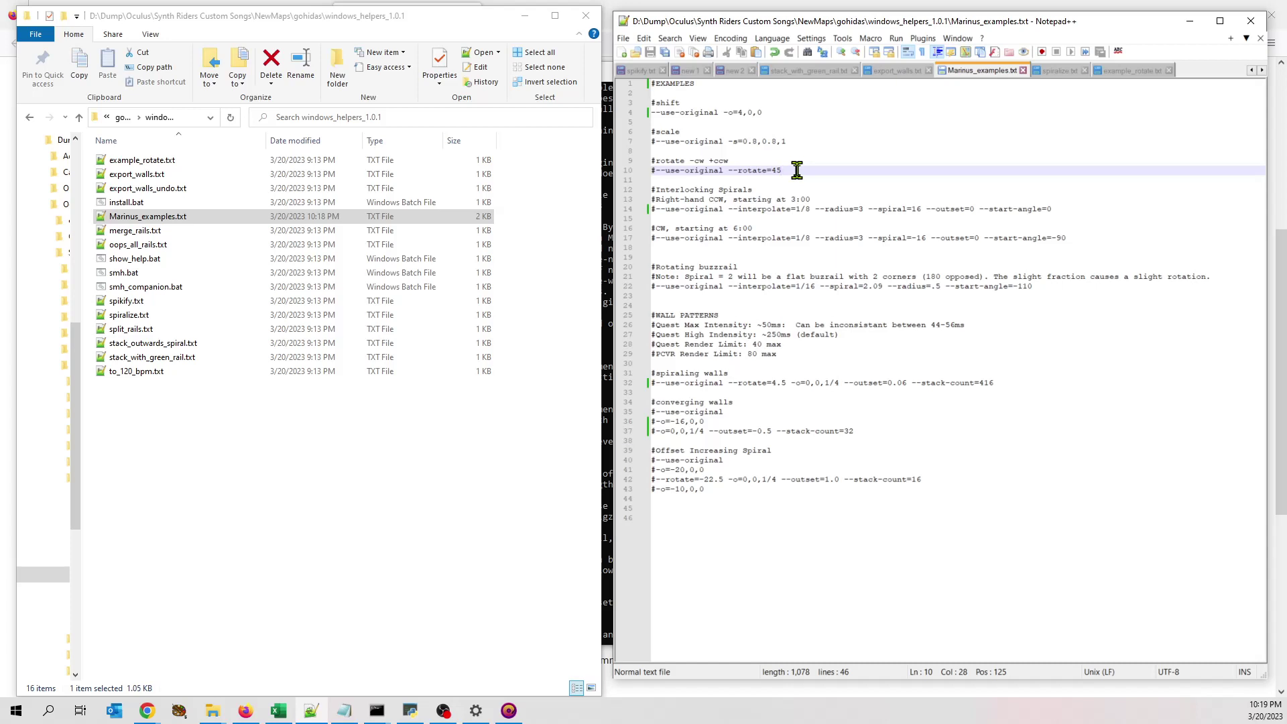
{"action": "left_click", "coordinate": [739, 199]}
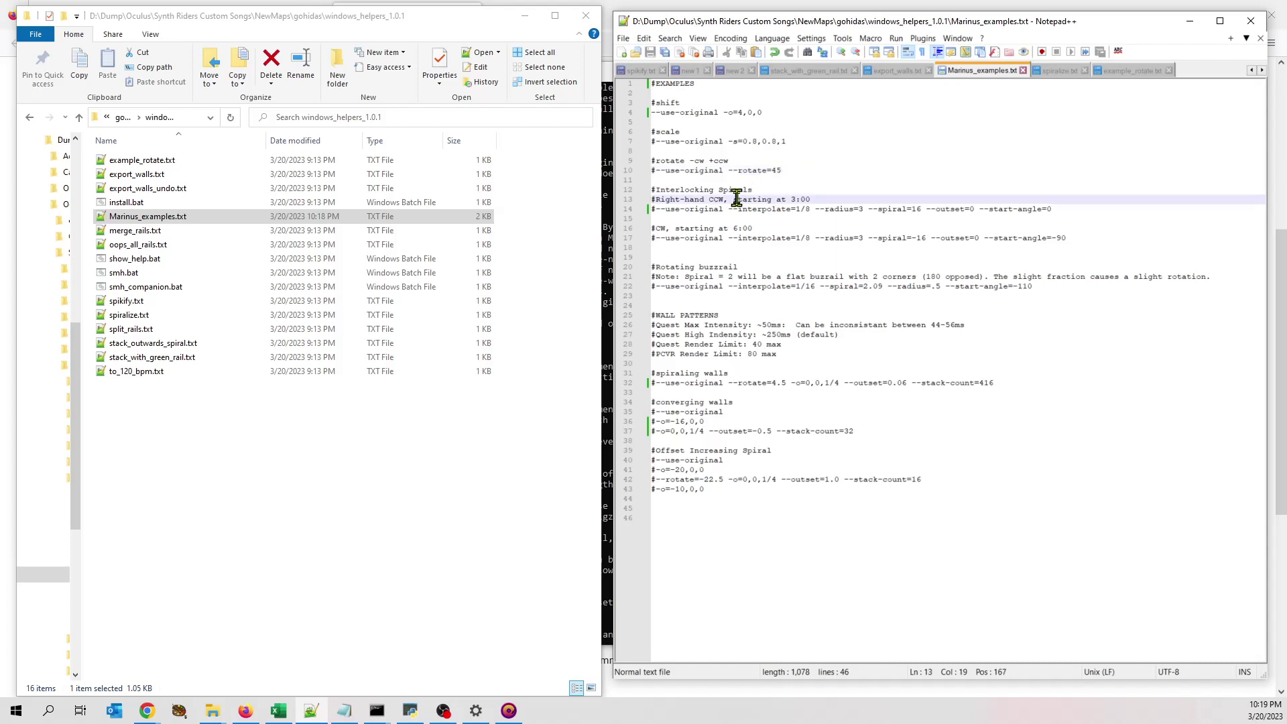
Uncomment the right-hand CCW interlocking spiral on line 14 and comment out the shift on line 4
{"action": "left_click", "coordinate": [656, 209]}
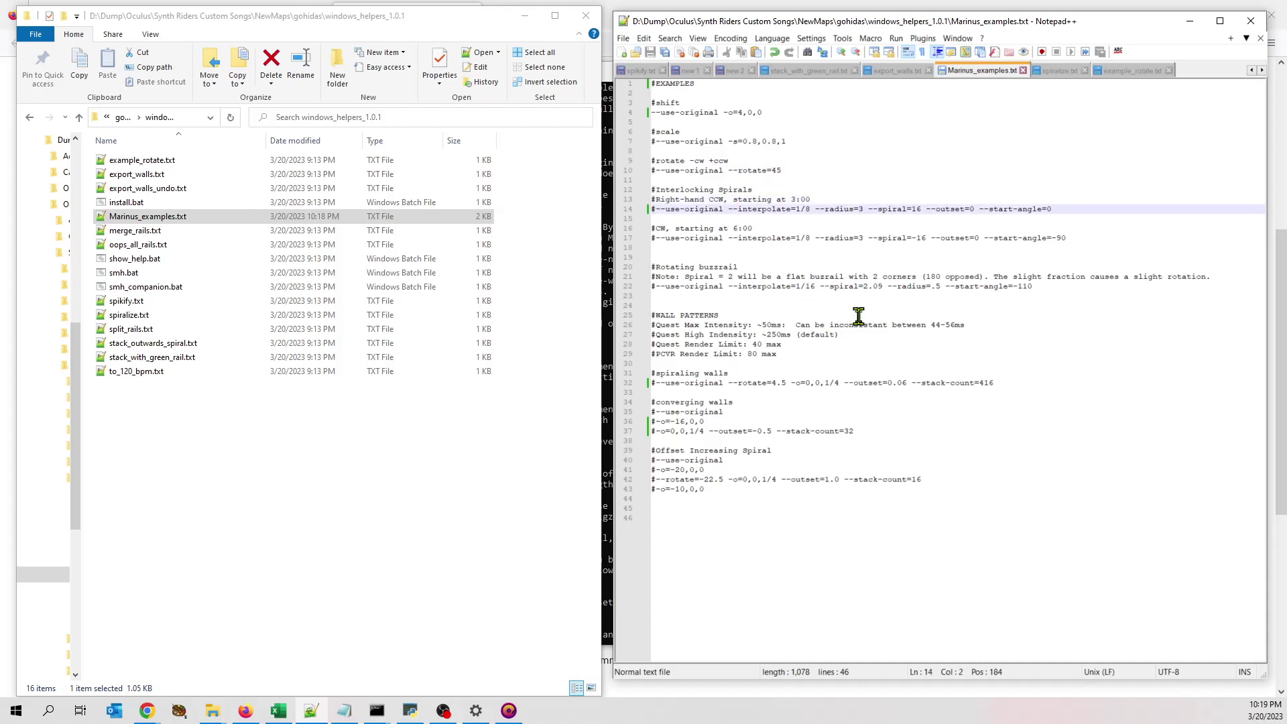
{"action": "key", "text": "BackSpace"}
{"action": "key", "text": "Up"}
{"action": "key", "text": "Up"}
{"action": "key", "text": "Up"}
{"action": "key", "text": "Up"}
{"action": "key", "text": "Up"}
{"action": "key", "text": "Up"}
{"action": "key", "text": "Up"}
{"action": "key", "text": "Up"}
{"action": "key", "text": "Up"}
{"action": "key", "text": "Up"}
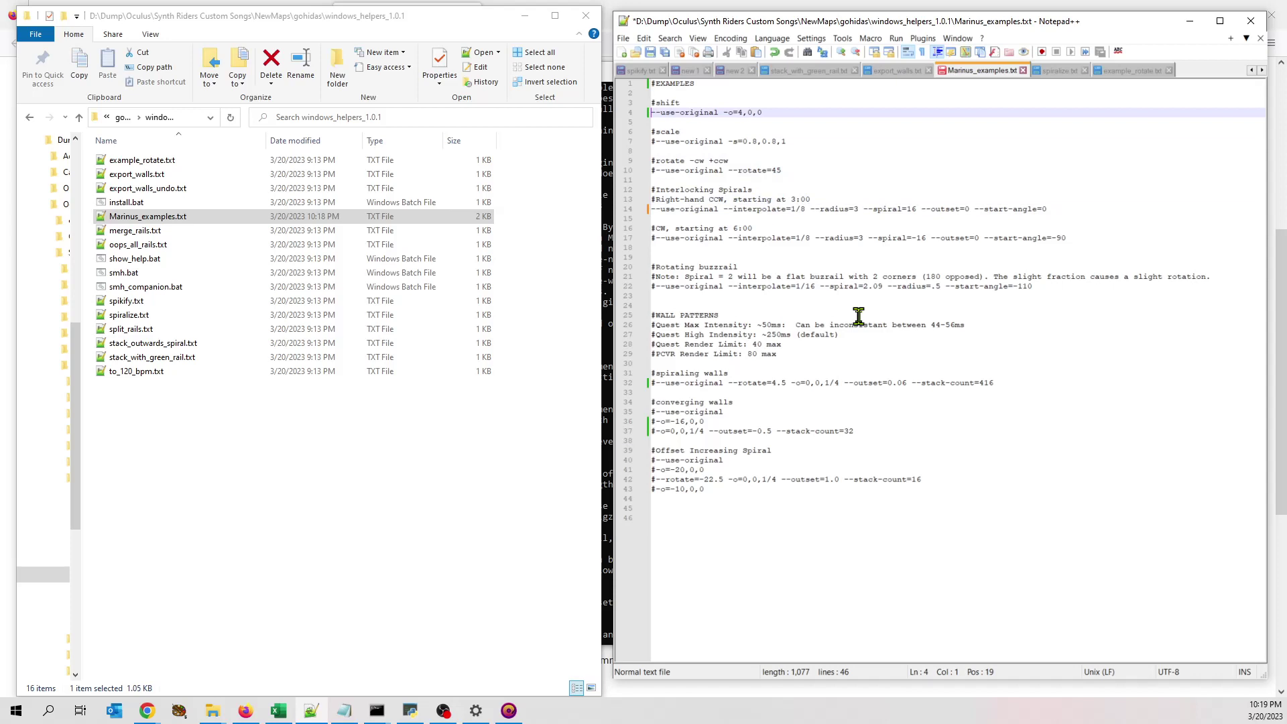
{"action": "type", "text": "#"}
{"action": "key", "text": "Down"}
{"action": "key", "text": "Down"}
{"action": "key", "text": "Down"}
{"action": "key", "text": "Down"}
{"action": "key", "text": "Down"}
{"action": "key", "text": "Down"}
{"action": "key", "text": "Down"}
{"action": "key", "text": "Down"}
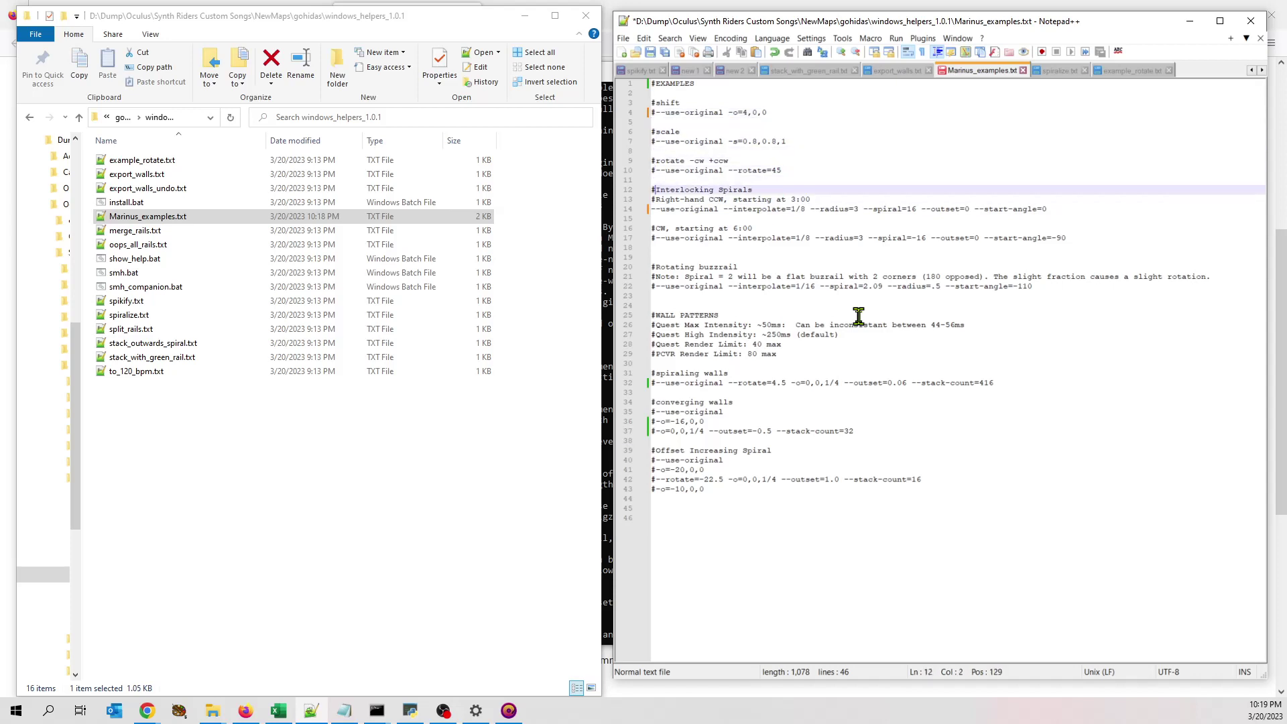
{"action": "key", "text": "Down"}
{"action": "key", "text": "Down"}
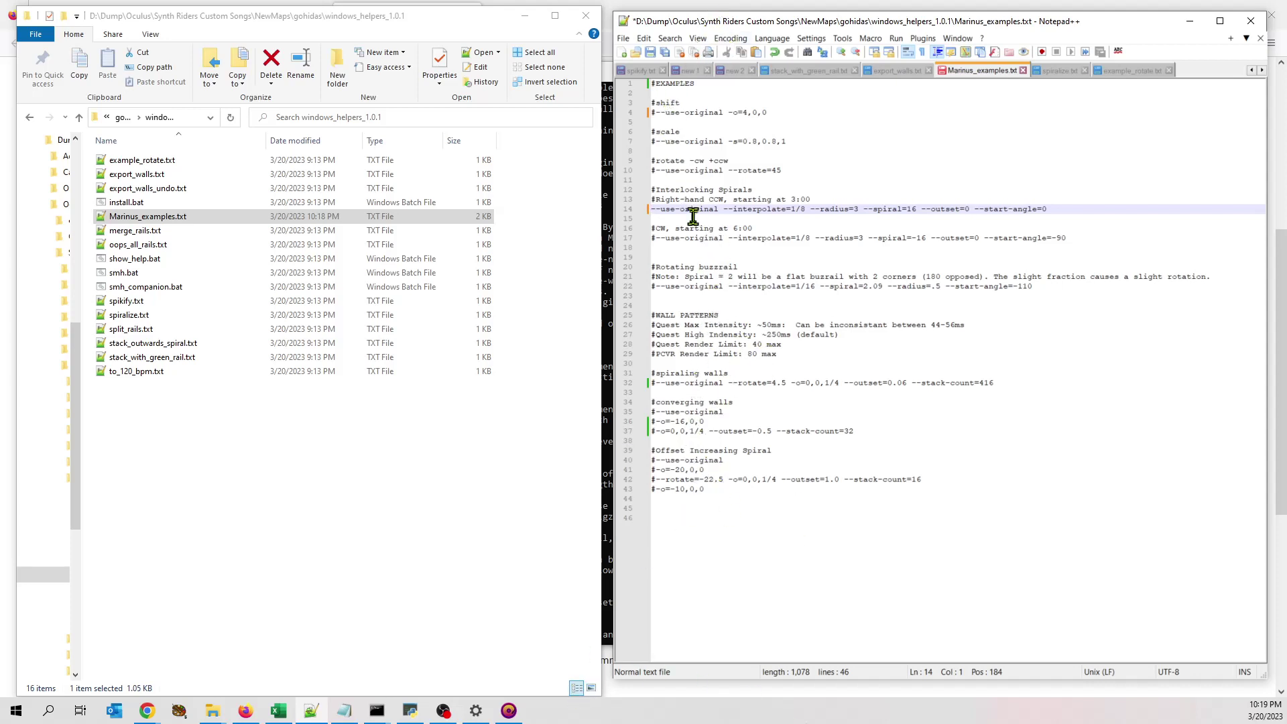
{"action": "left_click_drag", "start_coordinate": [1048, 210], "coordinate": [651, 212]}
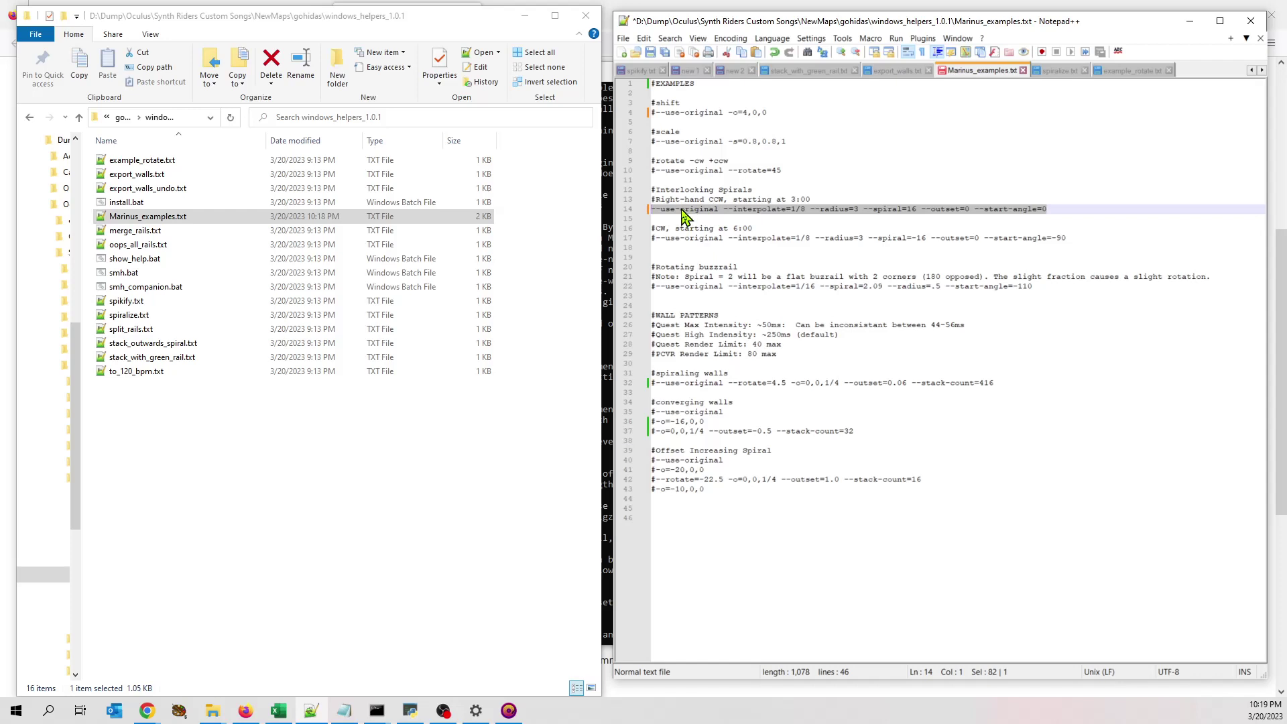
Review the --interpolate=1/8, --radius=3 and --spiral=16 options on line 14, then save the file
{"action": "left_click", "coordinate": [741, 209]}
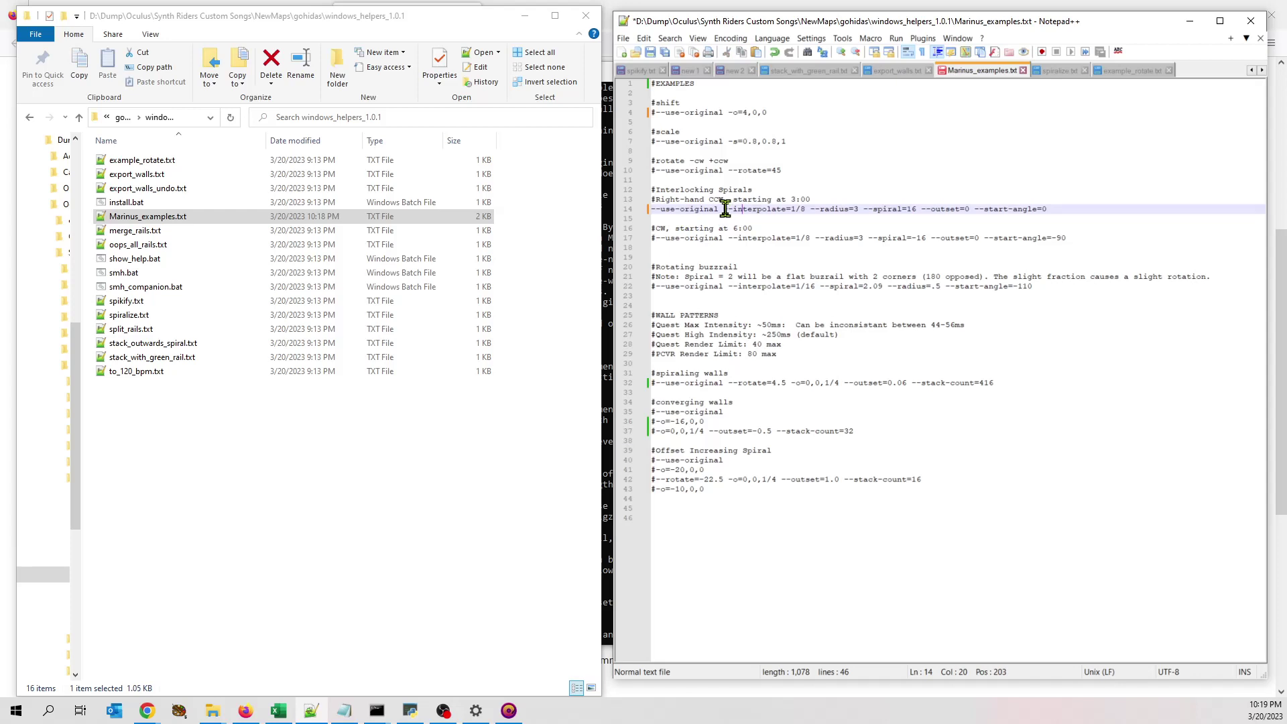
{"action": "left_click_drag", "start_coordinate": [725, 210], "coordinate": [806, 210]}
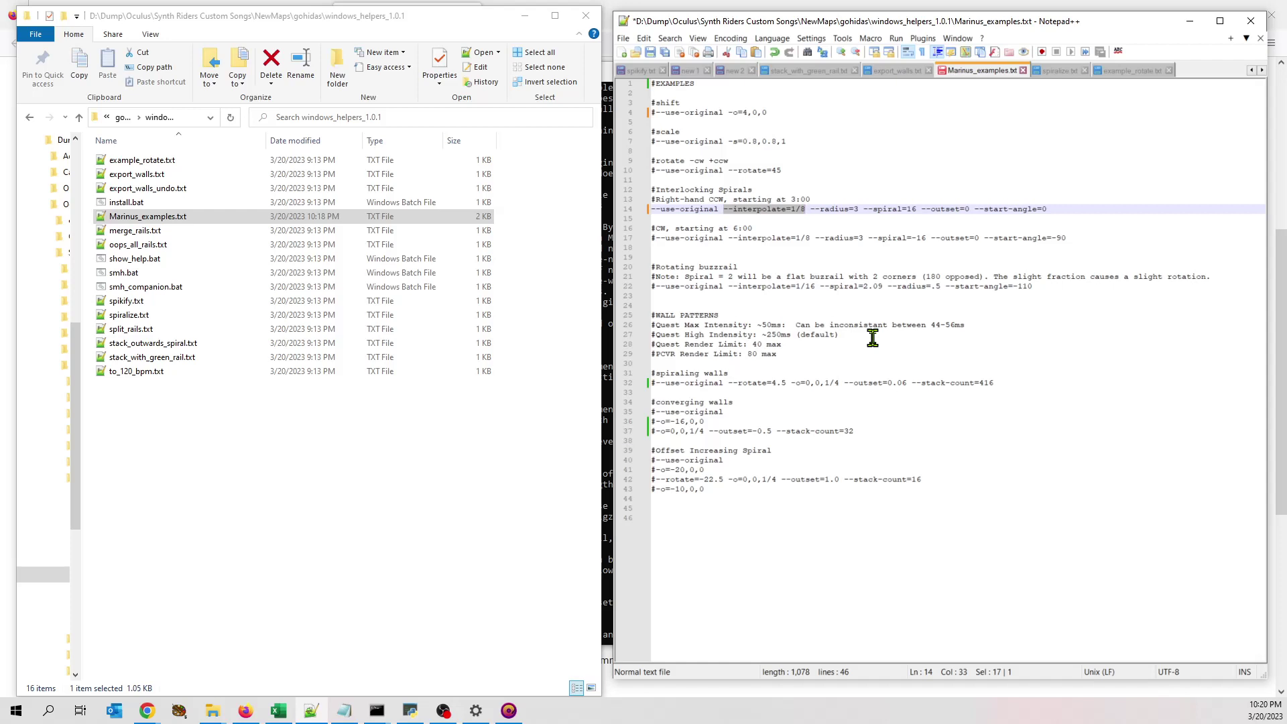
{"action": "left_click", "coordinate": [791, 212]}
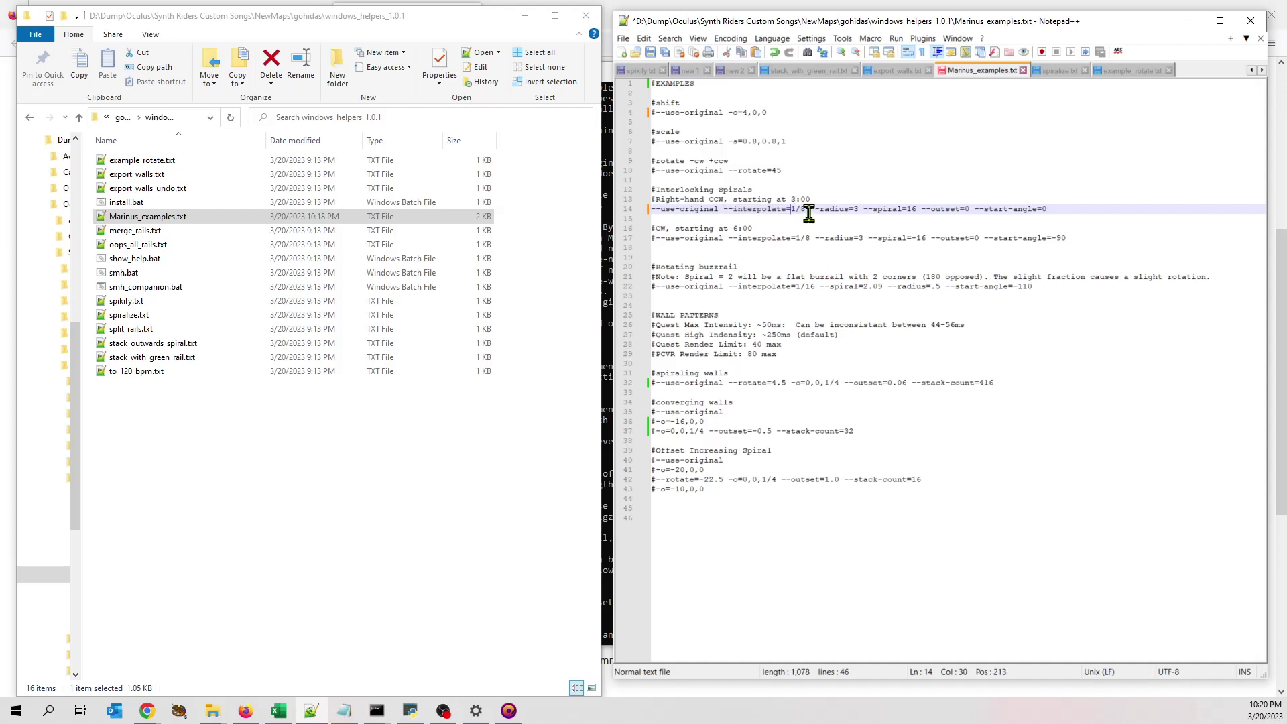
{"action": "left_click_drag", "start_coordinate": [812, 210], "coordinate": [864, 210]}
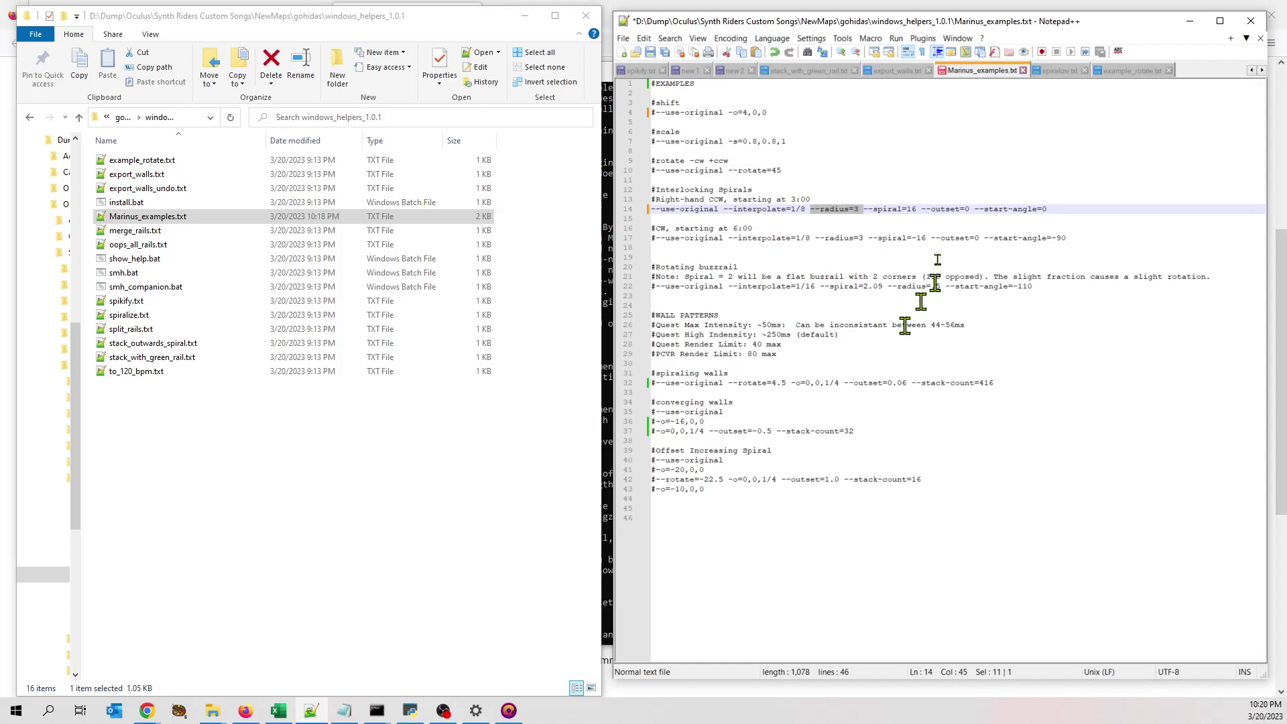
{"action": "left_click", "coordinate": [920, 216]}
{"action": "left_click_drag", "start_coordinate": [921, 210], "coordinate": [862, 209]}
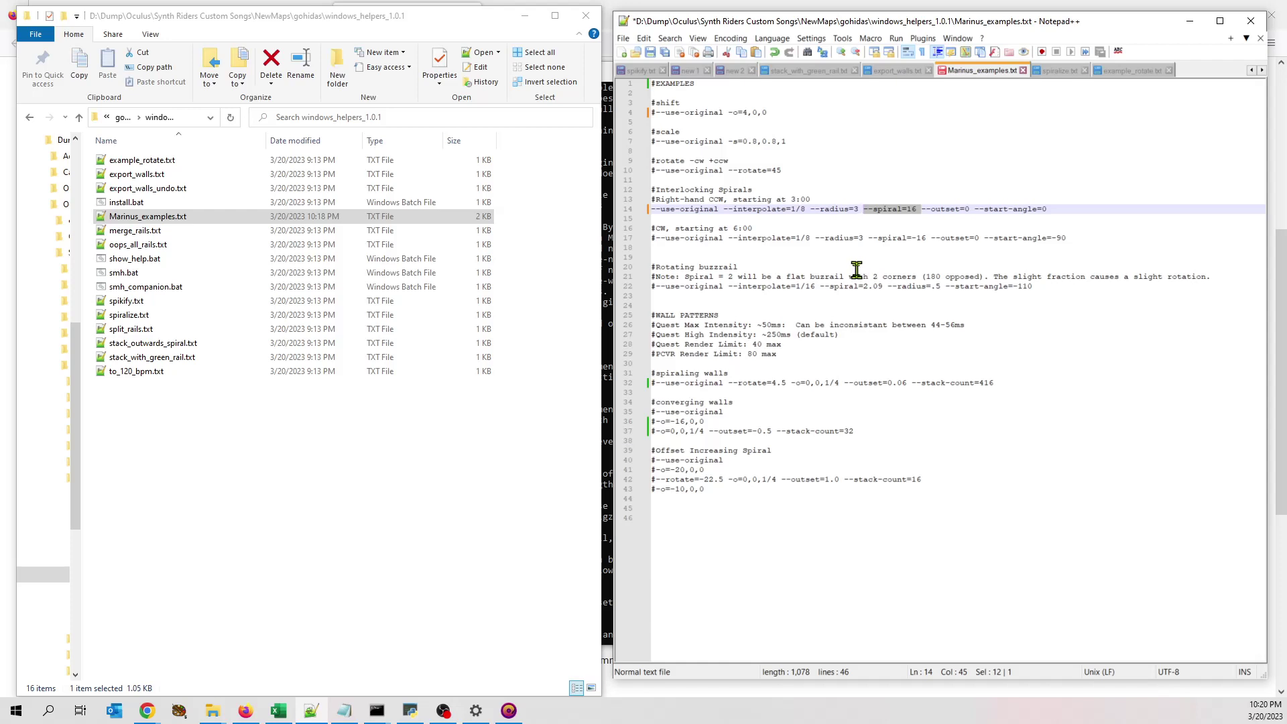
{"action": "left_click_drag", "start_coordinate": [811, 209], "coordinate": [739, 208]}
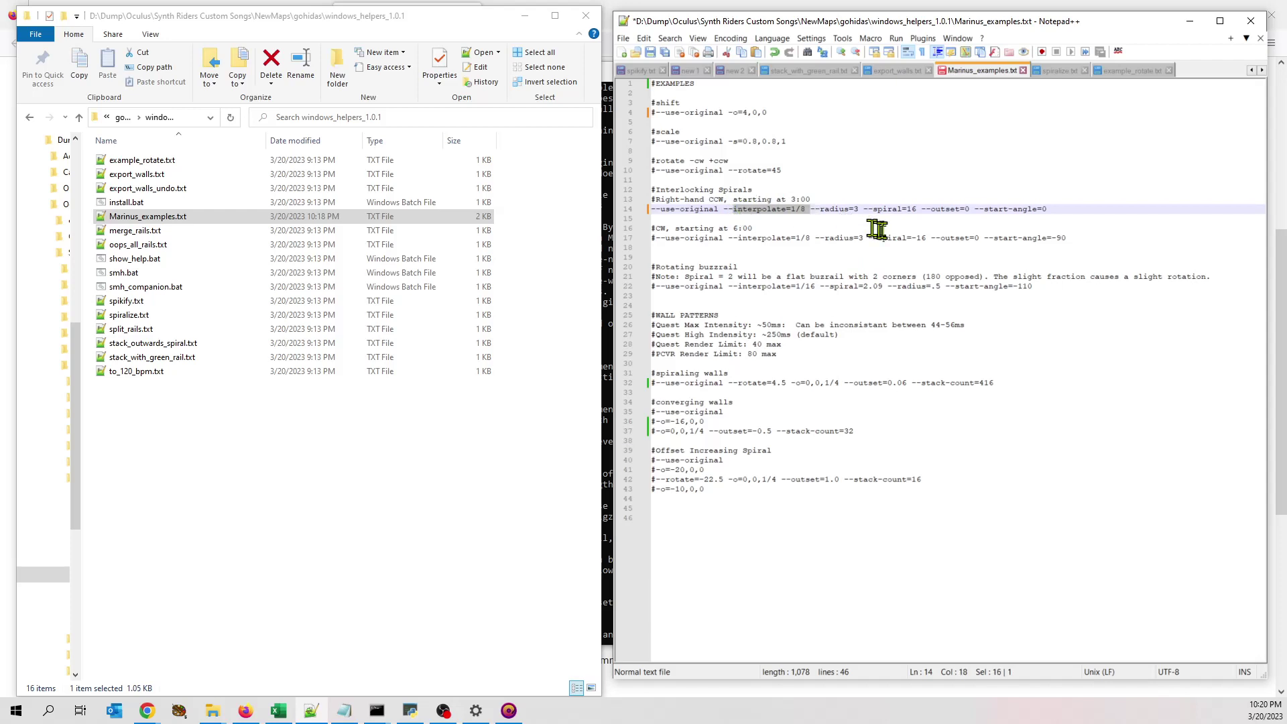
{"action": "left_click_drag", "start_coordinate": [917, 208], "coordinate": [869, 209]}
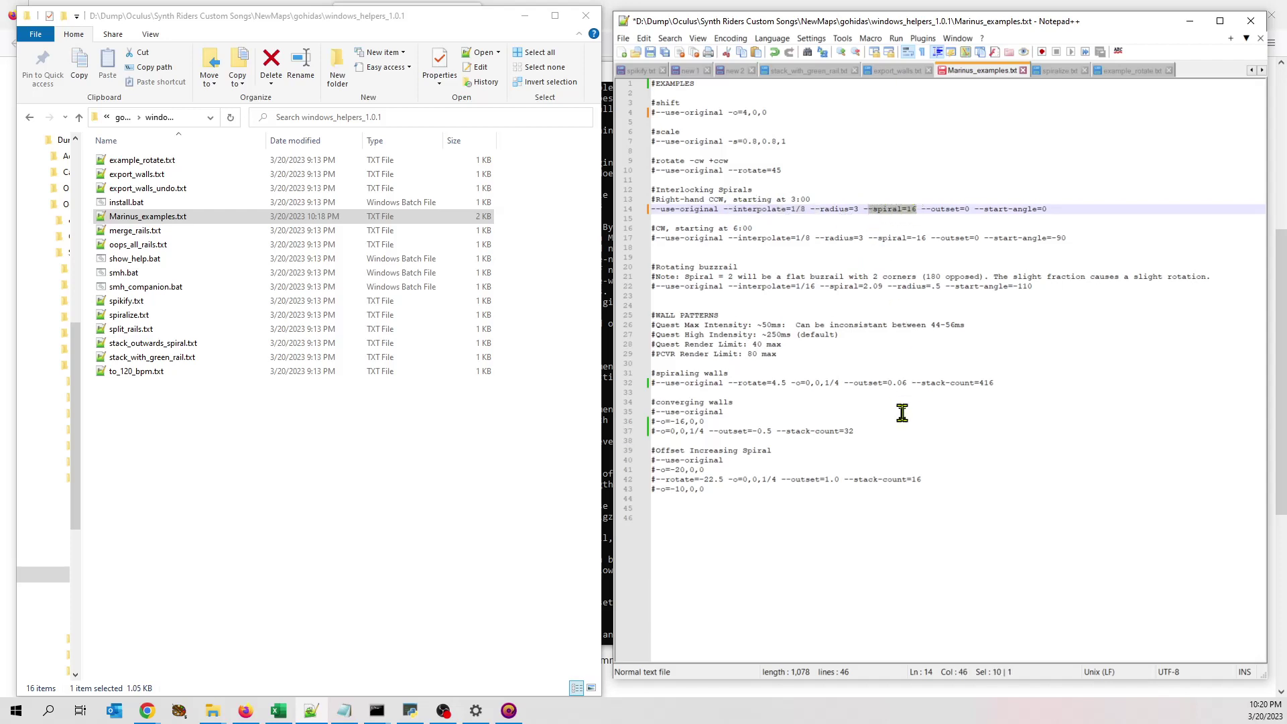
{"action": "left_click", "coordinate": [968, 210]}
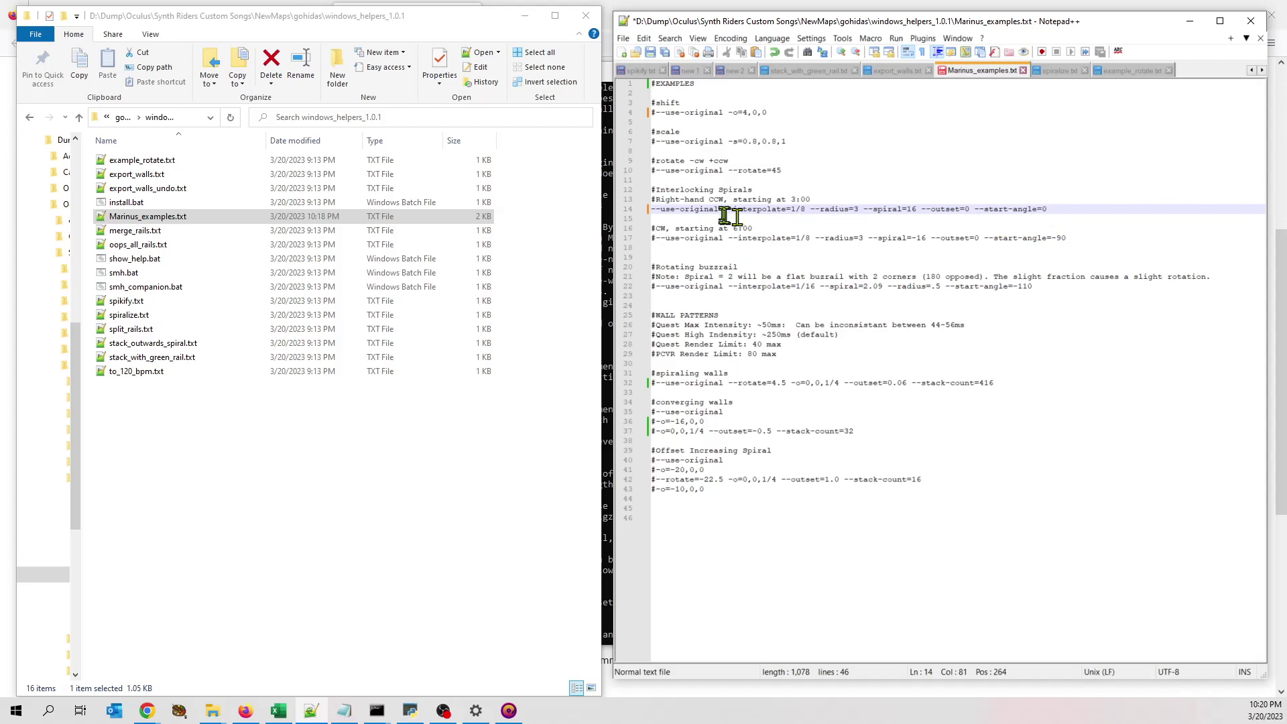
{"action": "left_click", "coordinate": [651, 54]}
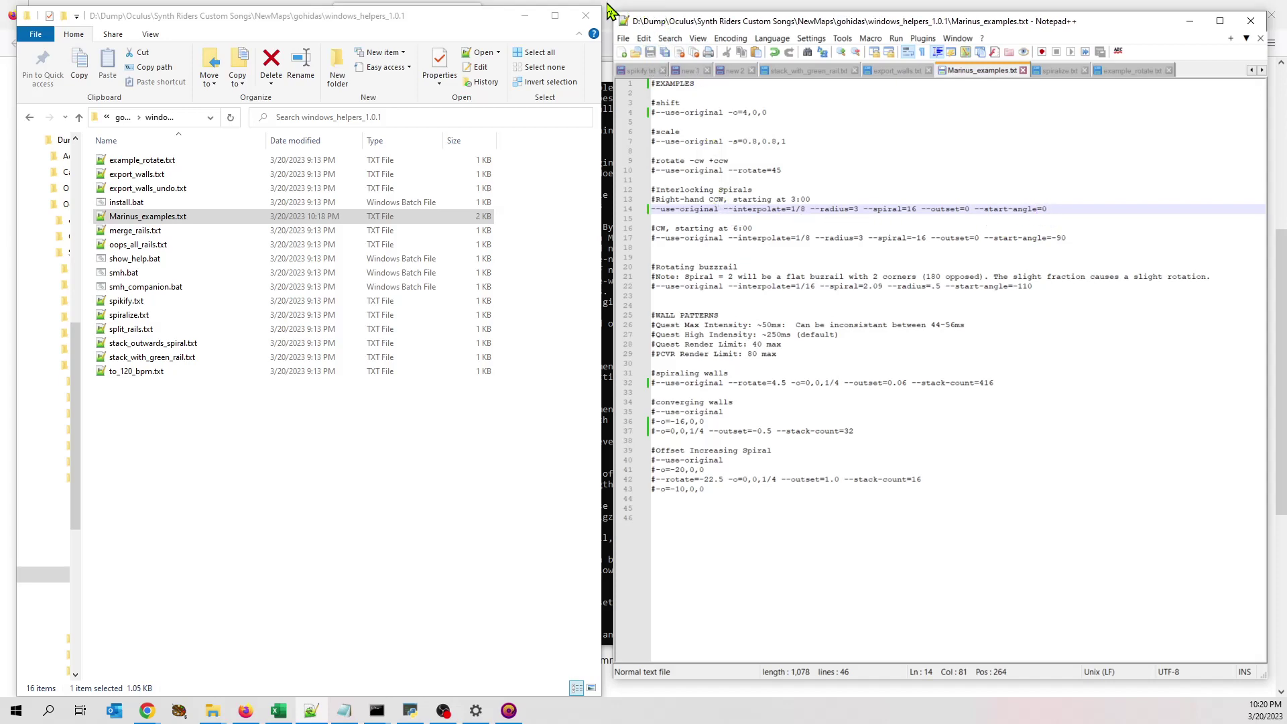
Draw a short blue right-hand rail at measure 12, right of centre, and copy it
{"action": "left_click", "coordinate": [509, 711]}
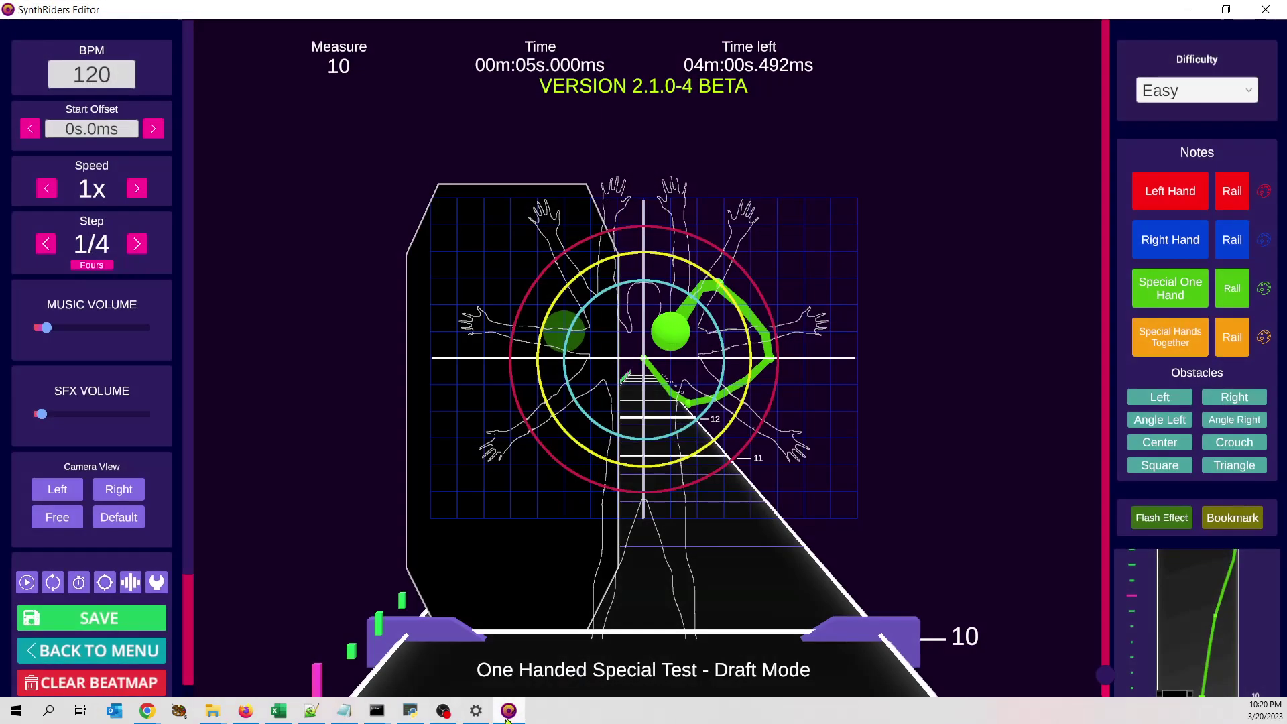
{"action": "scroll", "coordinate": [567, 557], "scroll_direction": "up", "scroll_amount": 7}
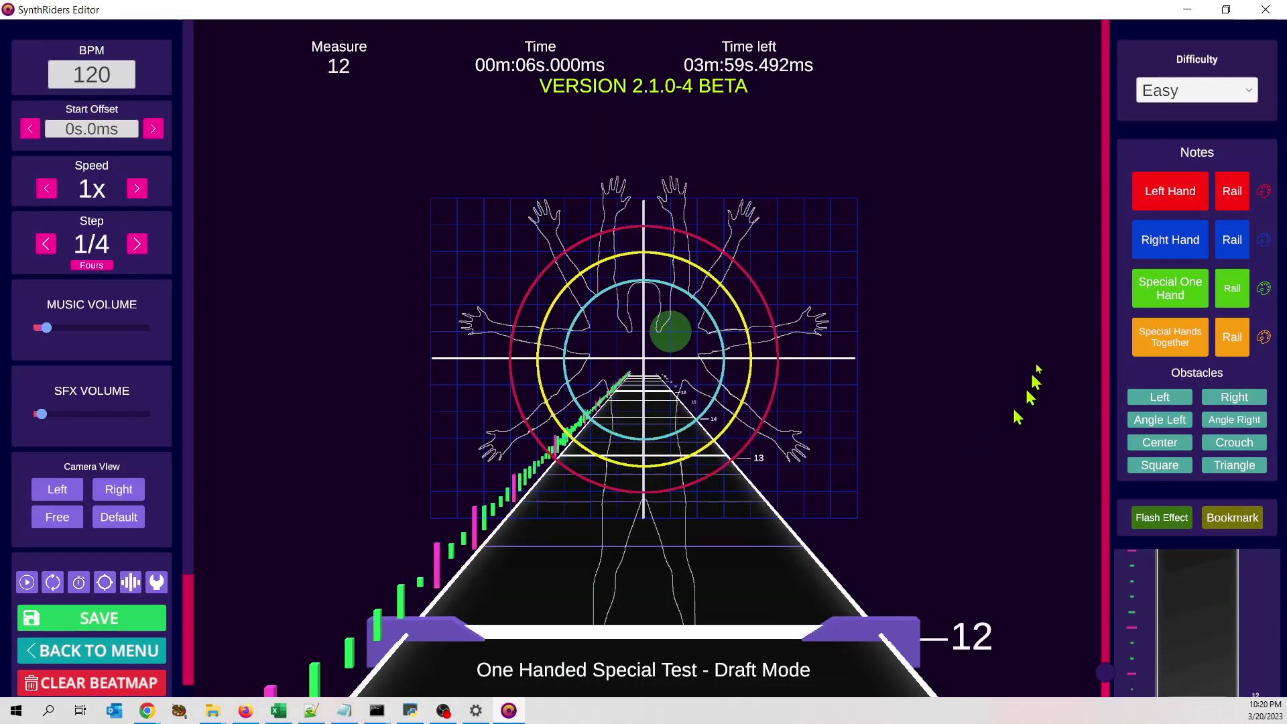
{"action": "left_click", "coordinate": [1238, 246]}
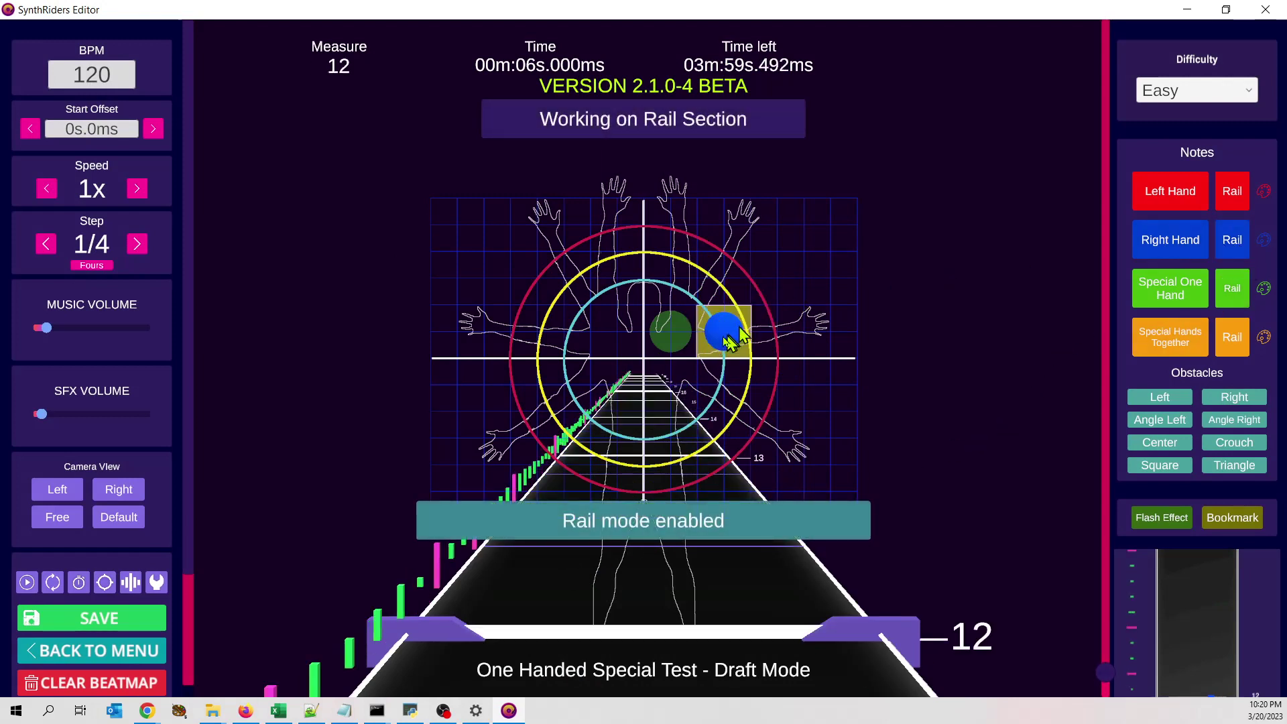
{"action": "scroll", "coordinate": [704, 355], "scroll_direction": "up", "scroll_amount": 5}
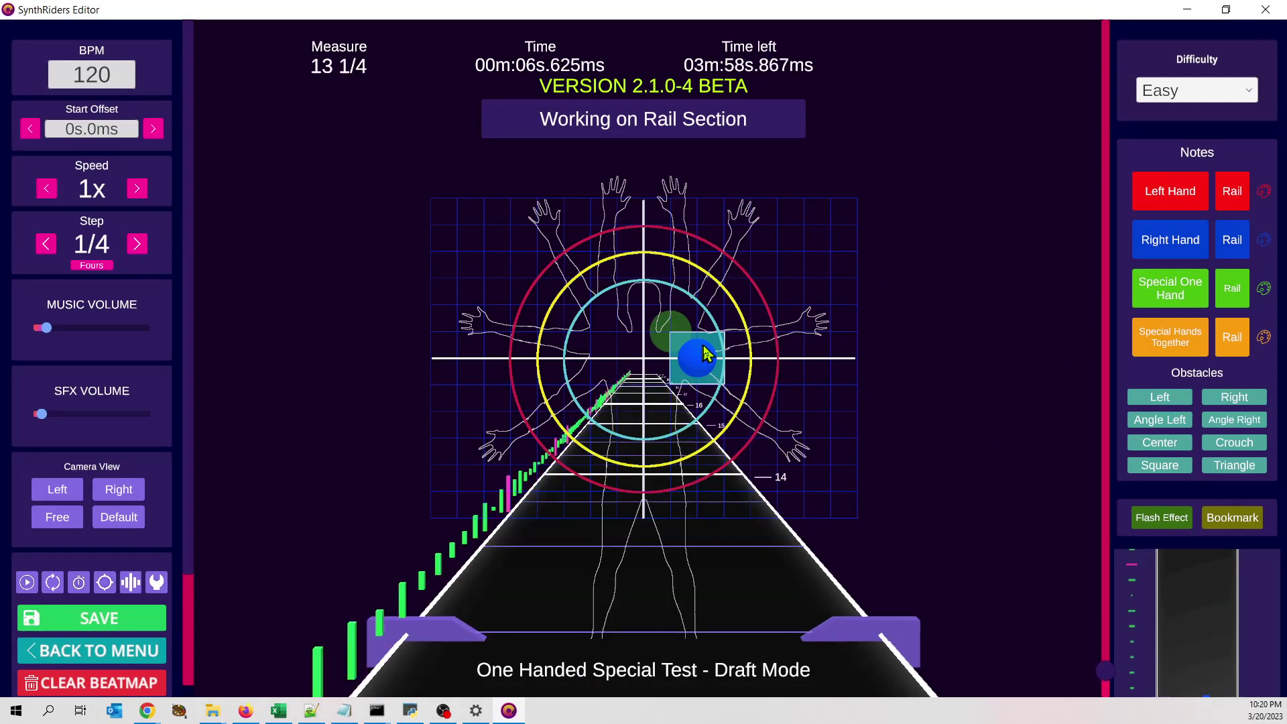
{"action": "scroll", "coordinate": [704, 355], "scroll_direction": "up", "scroll_amount": 3}
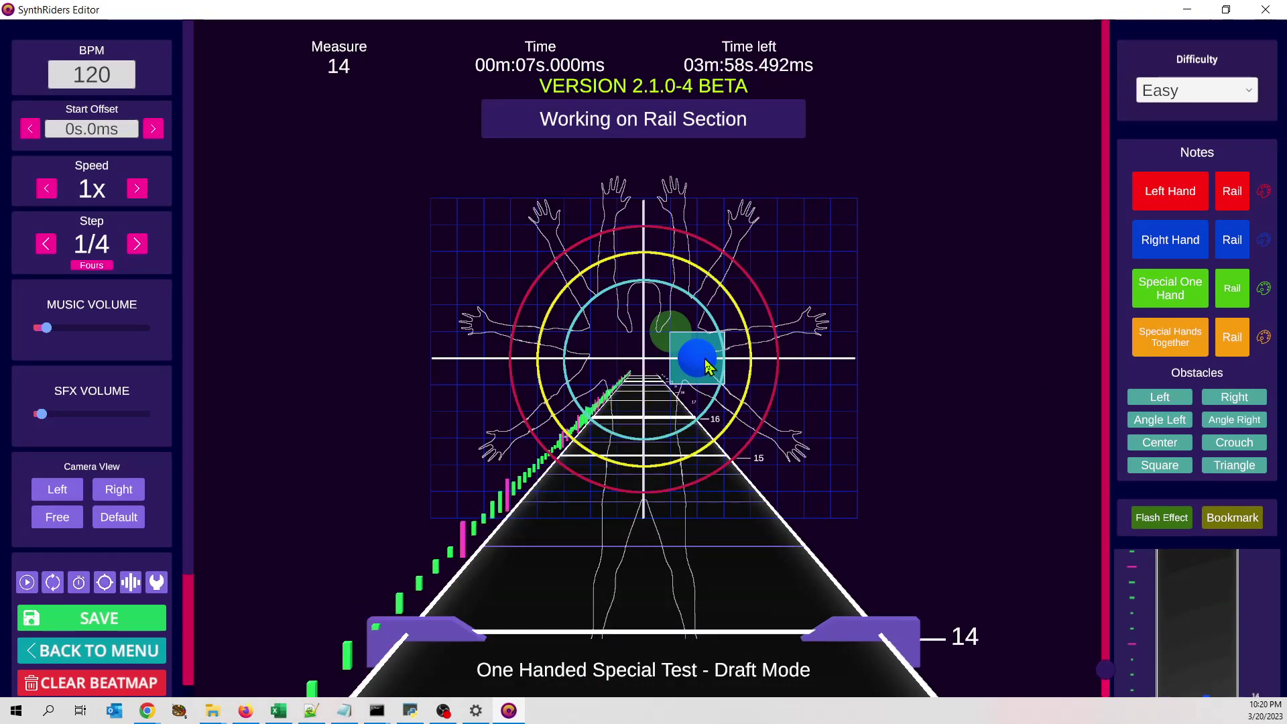
{"action": "left_click", "coordinate": [1231, 253]}
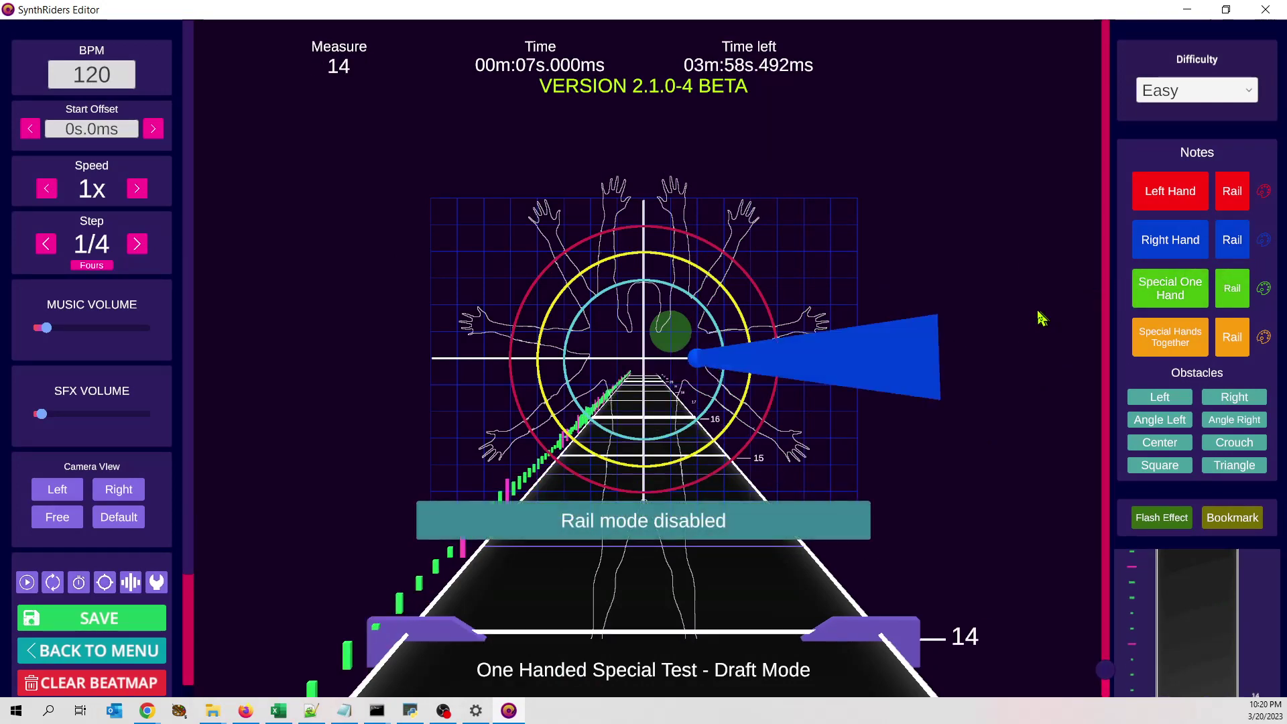
{"action": "scroll", "coordinate": [1039, 335], "scroll_direction": "down", "scroll_amount": 5}
{"action": "scroll", "coordinate": [1039, 357], "scroll_direction": "down", "scroll_amount": 3}
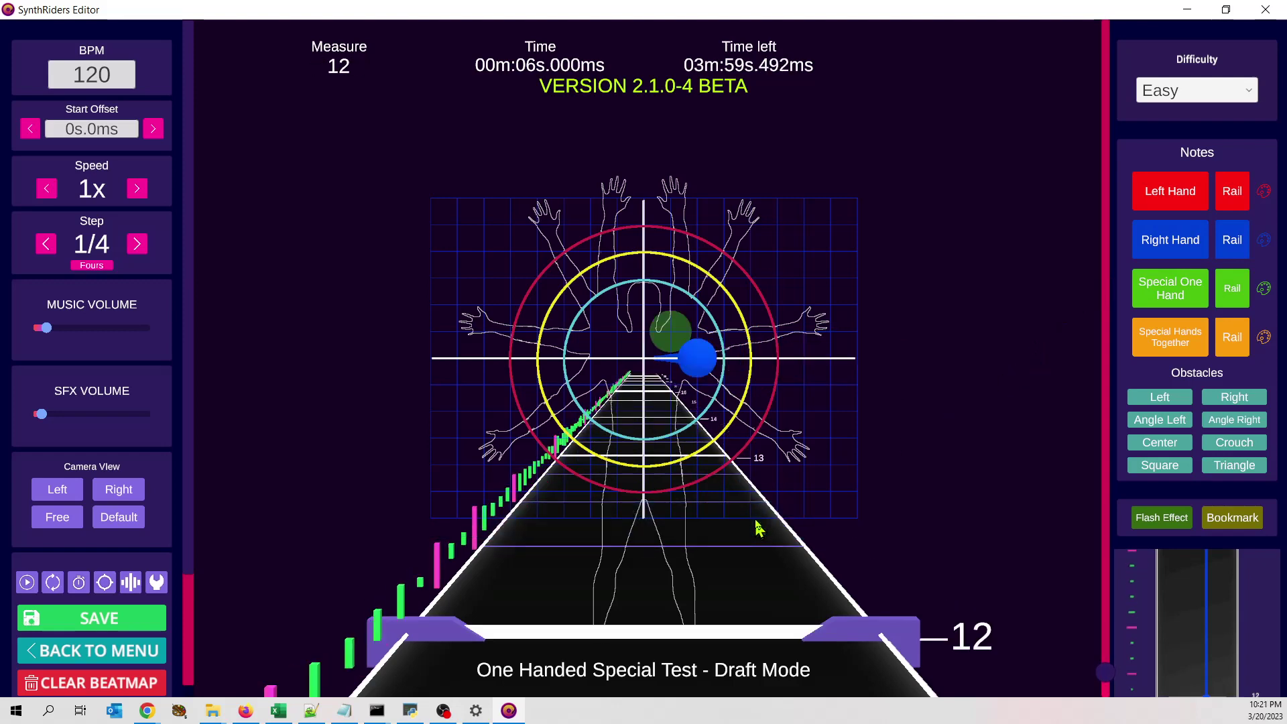
{"action": "left_click", "coordinate": [760, 509], "text": "ctrl"}
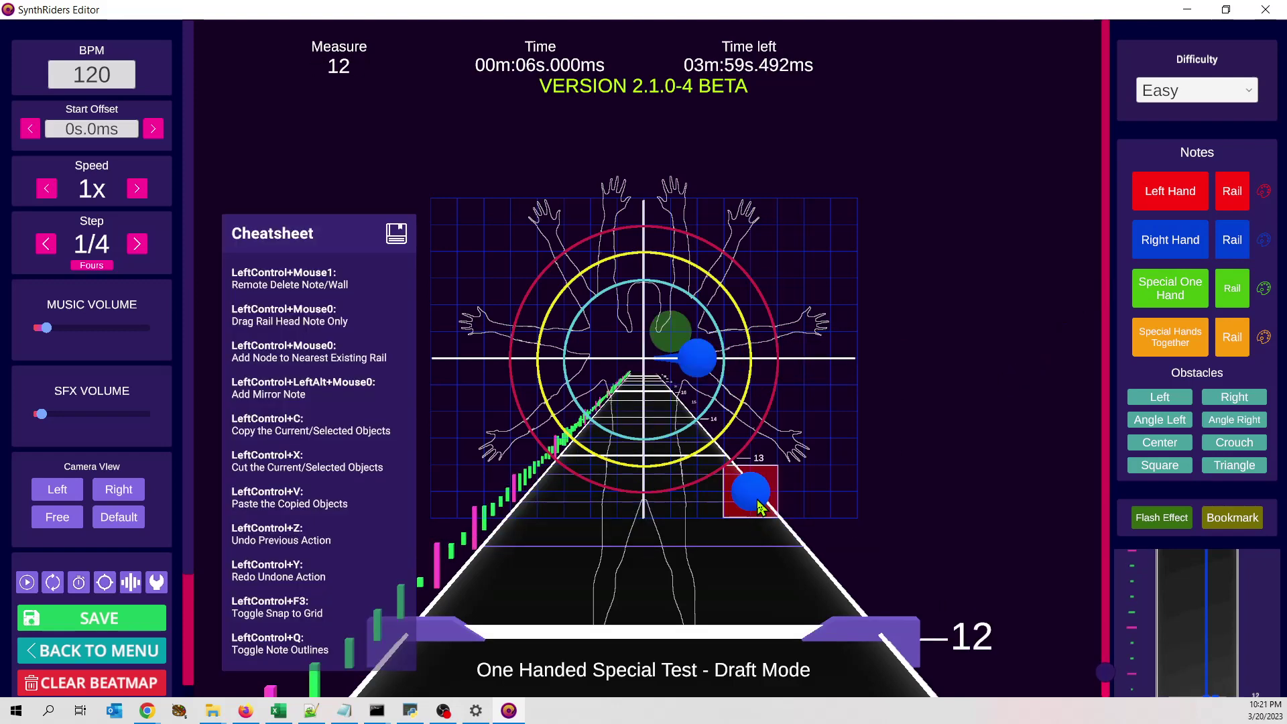
{"action": "key", "text": "ctrl+x"}
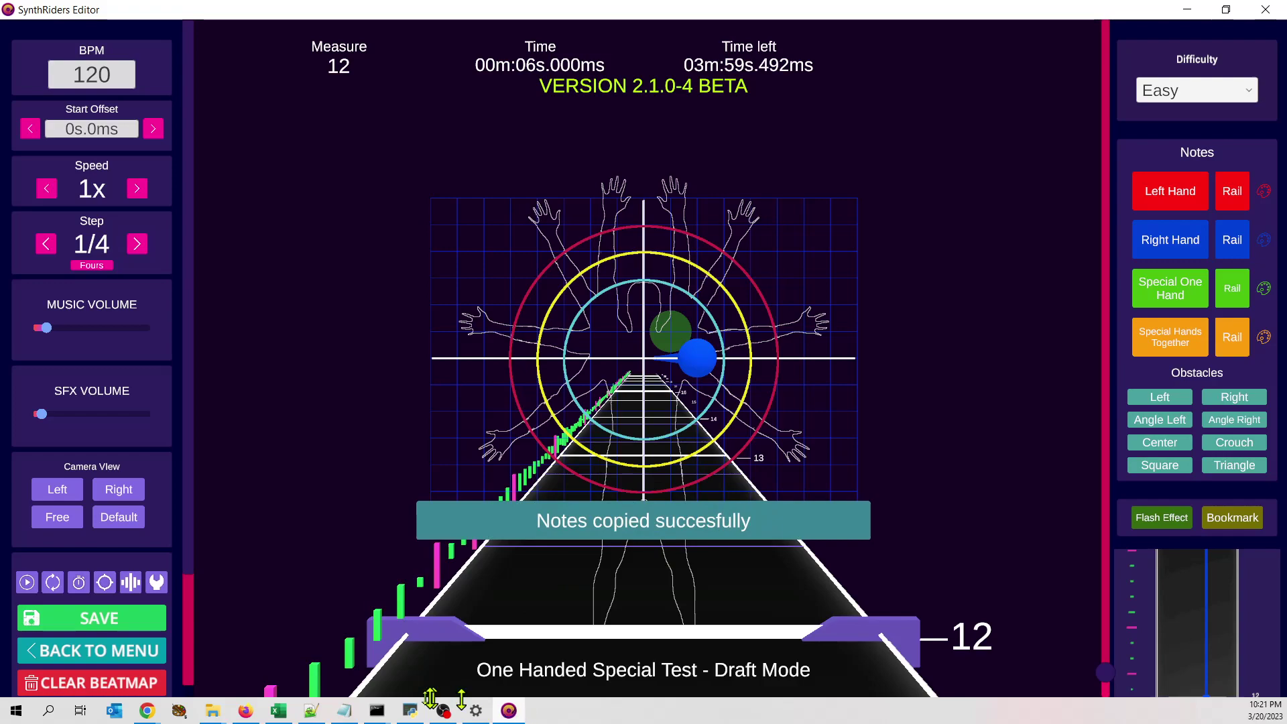
Run Marinus_examples.txt through smh.bat to generate the spiral from the copied rail
{"action": "left_click", "coordinate": [504, 700]}
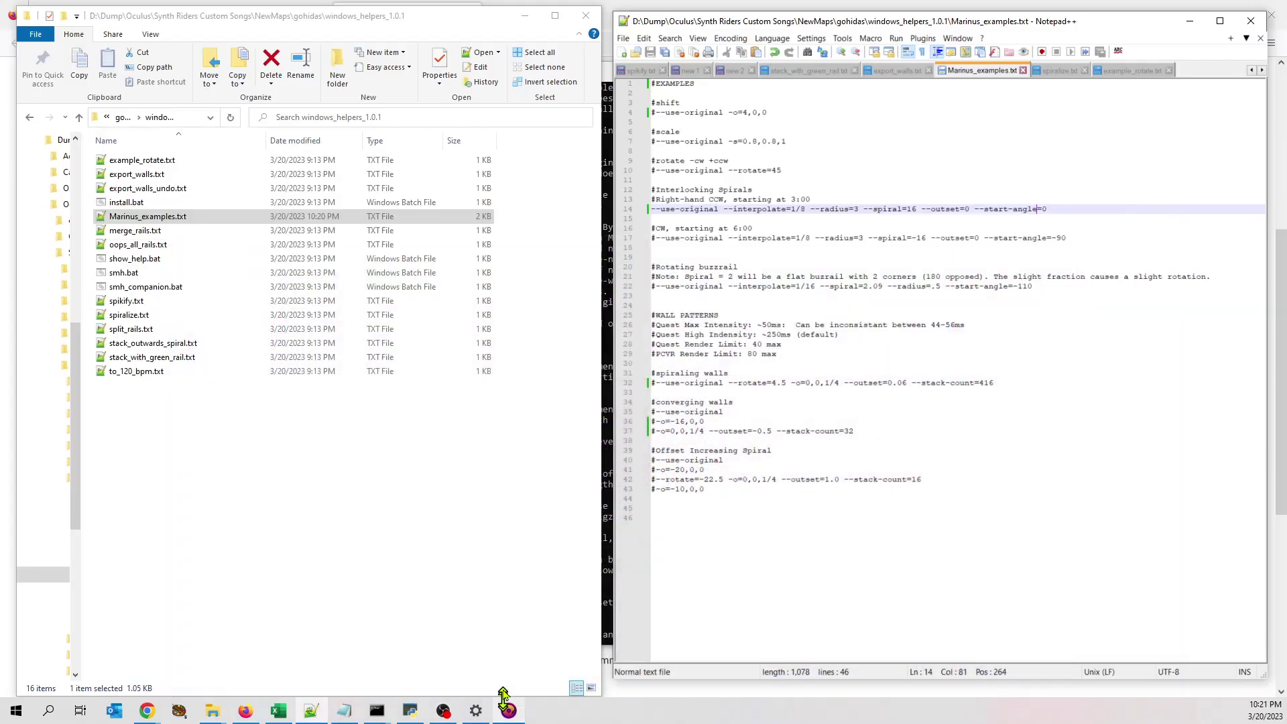
{"action": "left_click", "coordinate": [131, 222]}
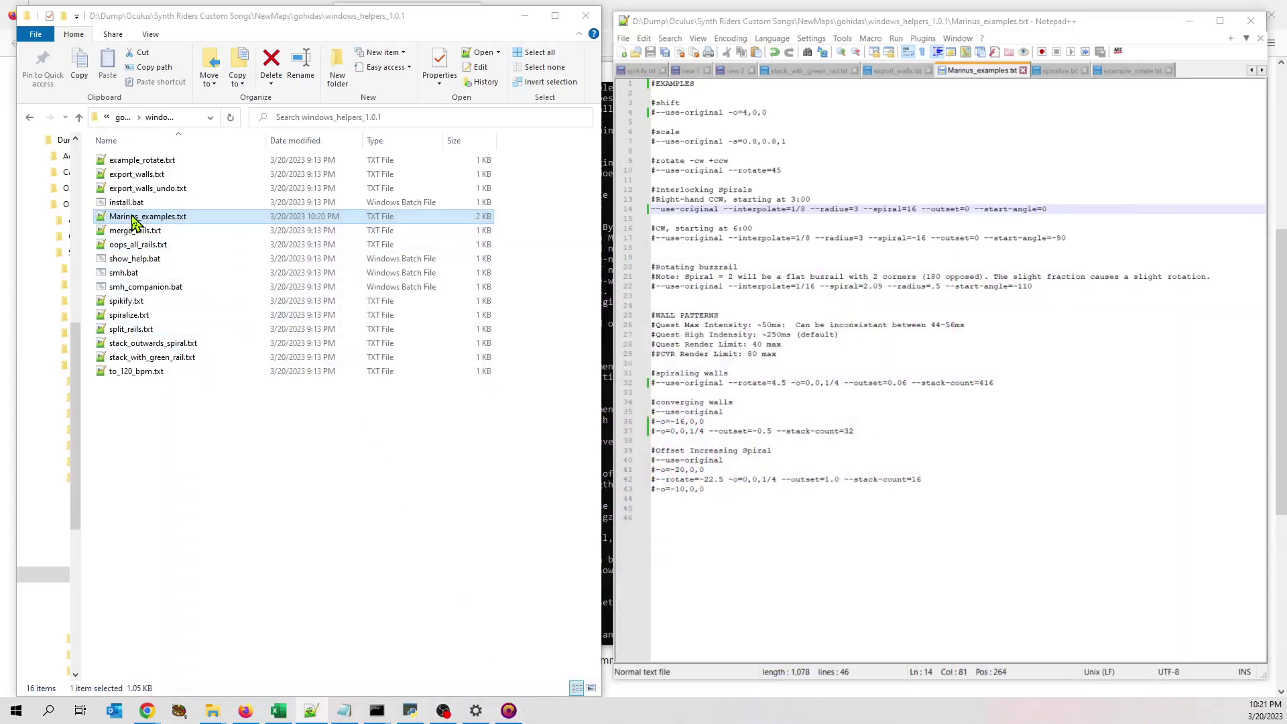
{"action": "left_click_drag", "start_coordinate": [134, 221], "coordinate": [158, 273]}
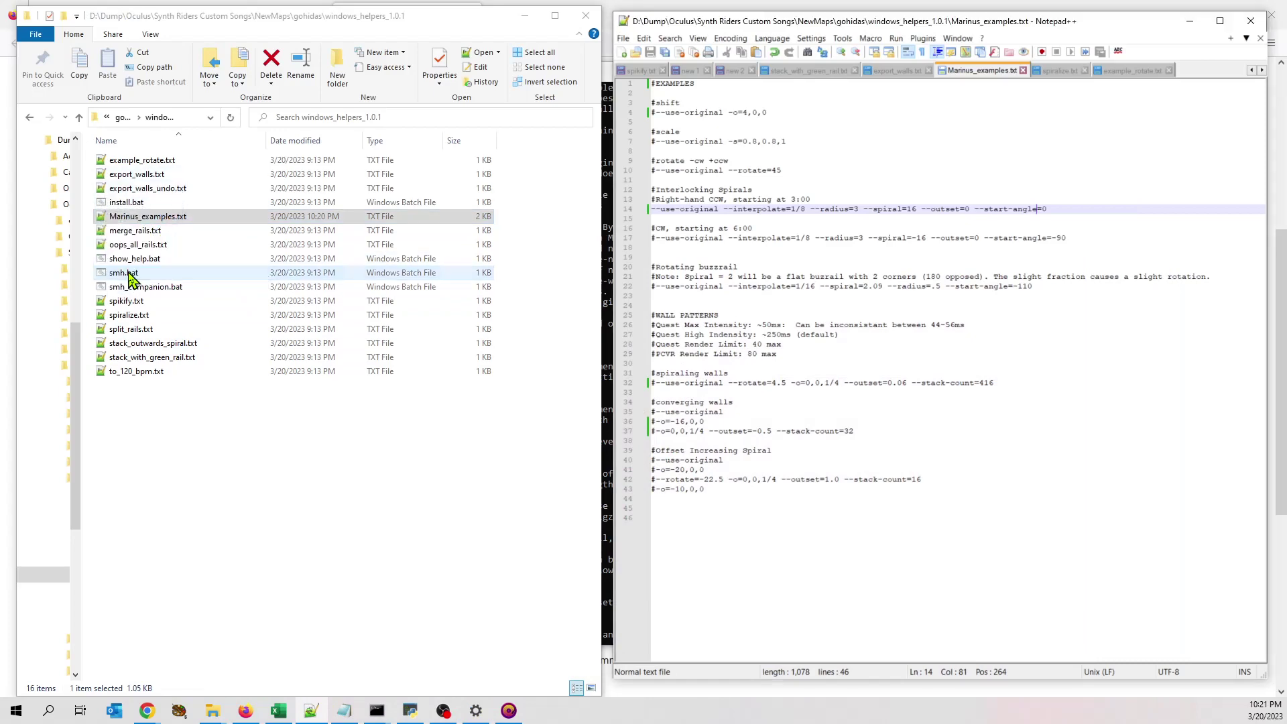
Paste the generated blue spiral rail at measure 12 and scroll to check it
{"action": "left_click", "coordinate": [509, 711]}
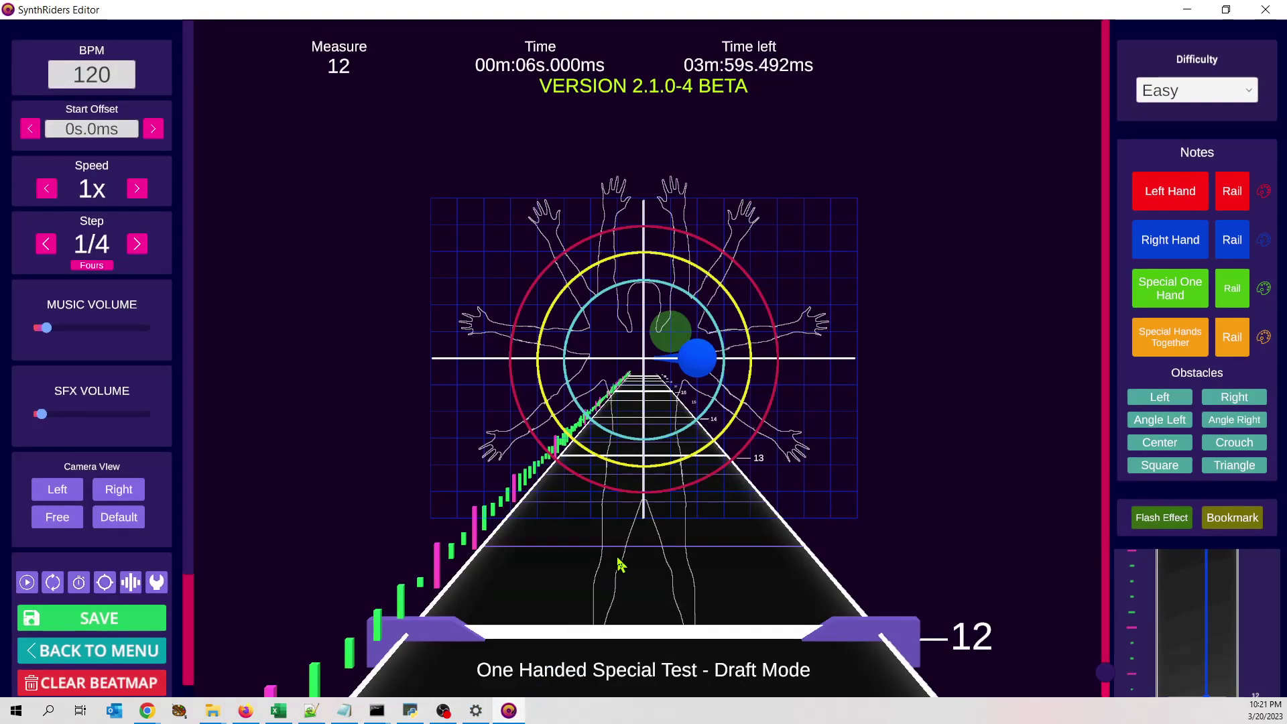
{"action": "key", "text": "ctrl+v"}
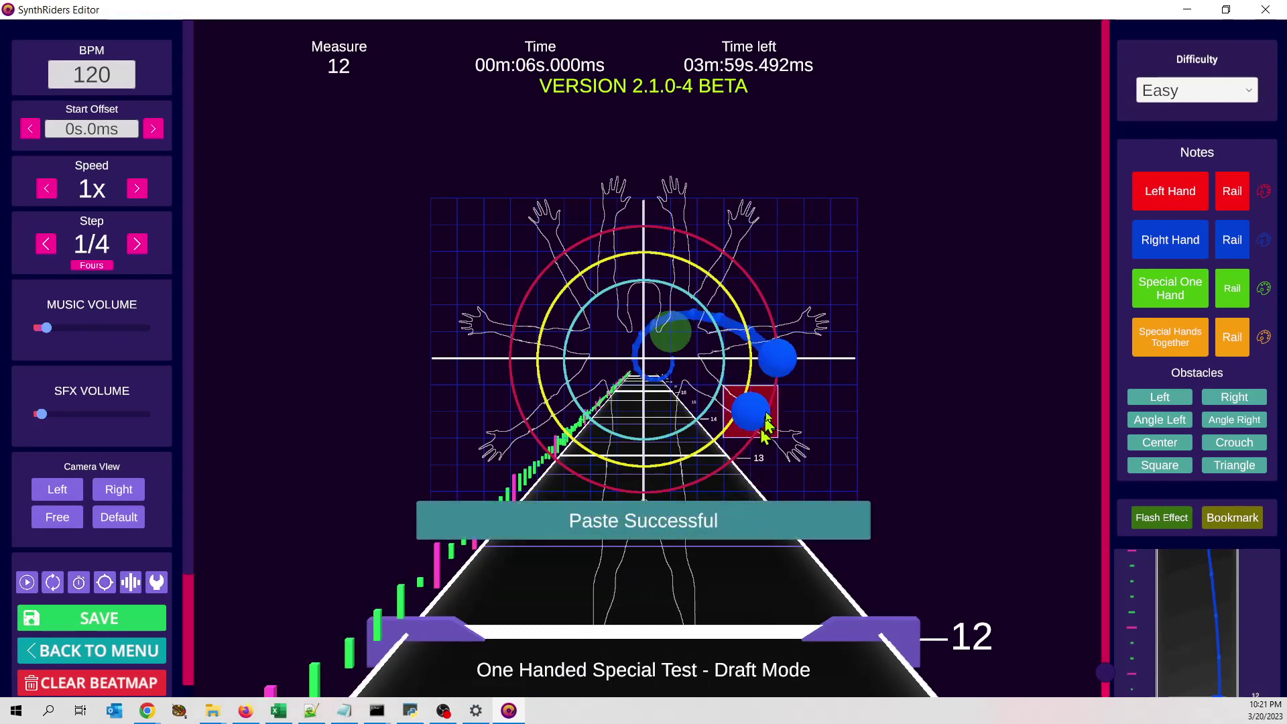
{"action": "scroll", "coordinate": [791, 380], "scroll_direction": "down", "scroll_amount": 1}
{"action": "scroll", "coordinate": [791, 380], "scroll_direction": "down", "scroll_amount": 7}
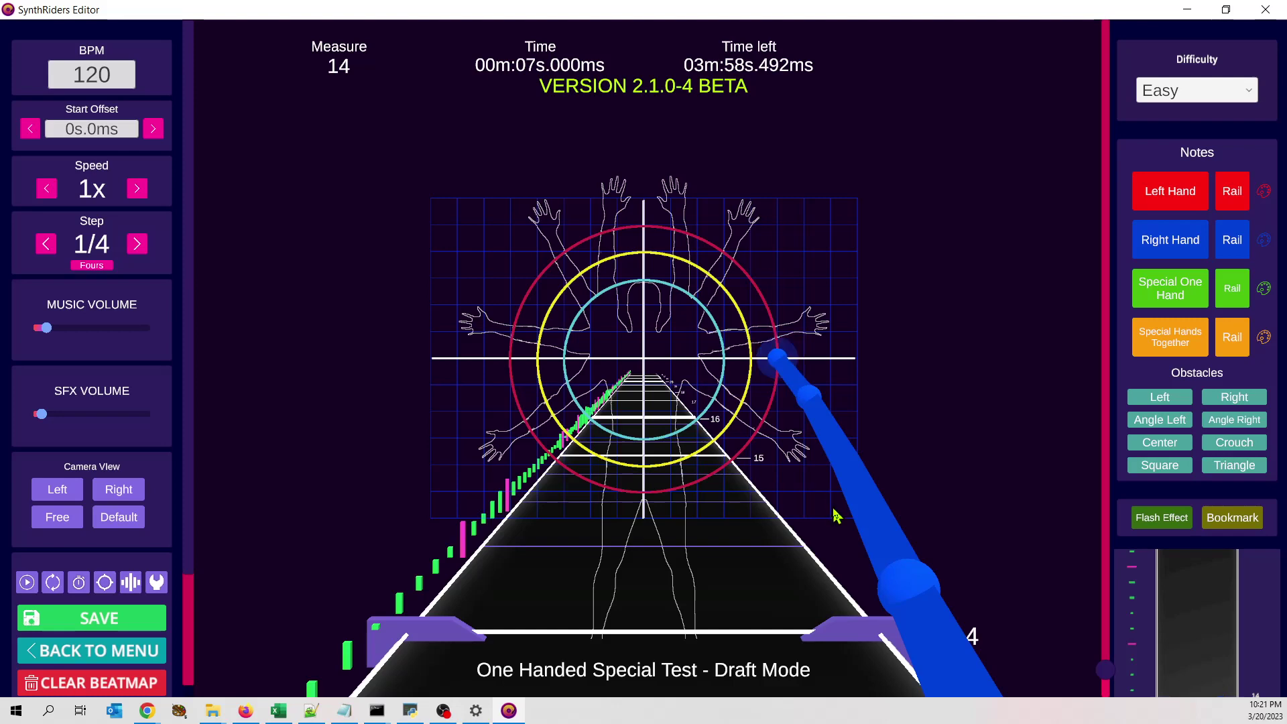
{"action": "scroll", "coordinate": [846, 519], "scroll_direction": "up", "scroll_amount": 8}
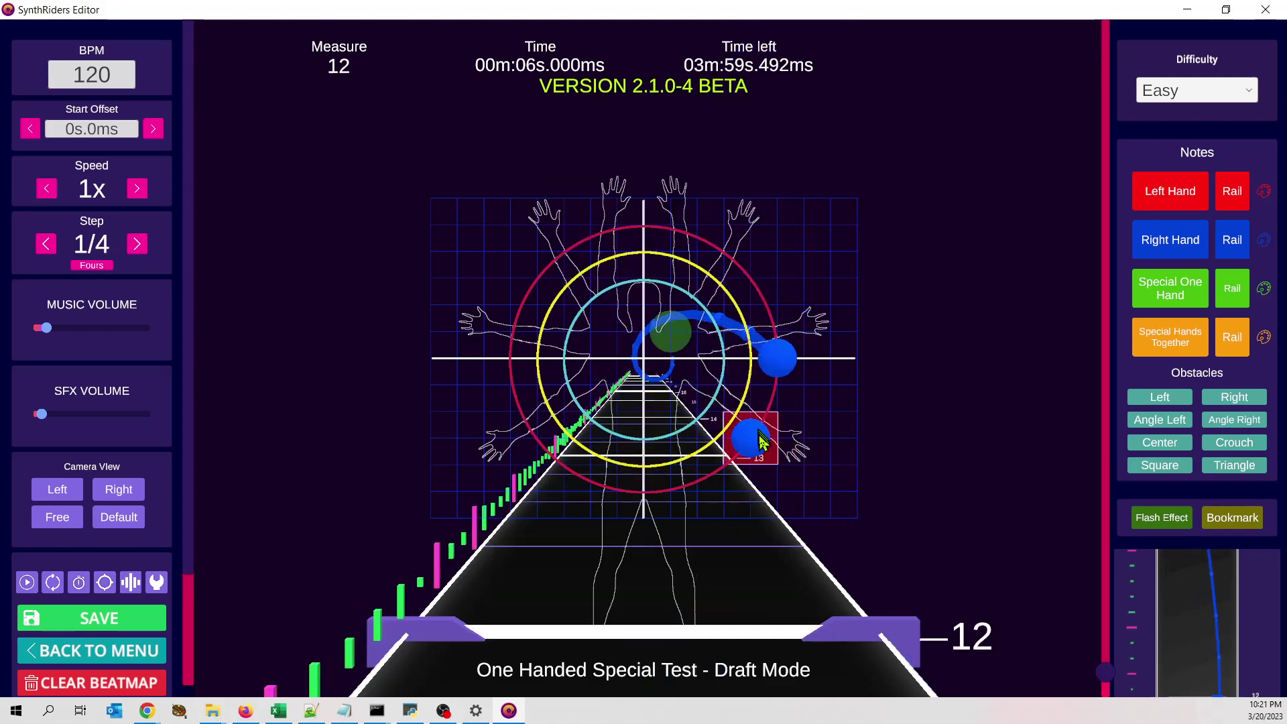
Set line 14 to --spiral=8, save, and run Marinus_examples.txt through smh.bat again
{"action": "left_click", "coordinate": [509, 711]}
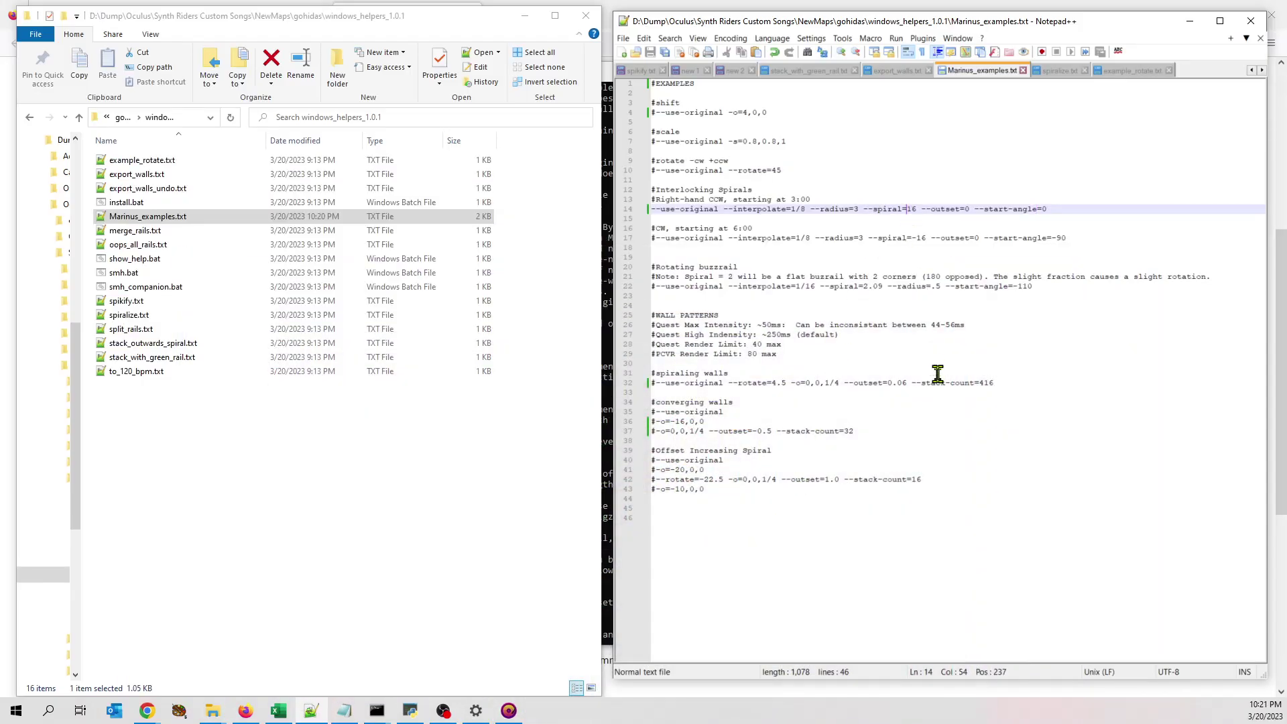
{"action": "key", "text": "Delete"}
{"action": "key", "text": "Delete"}
{"action": "type", "text": "-"}
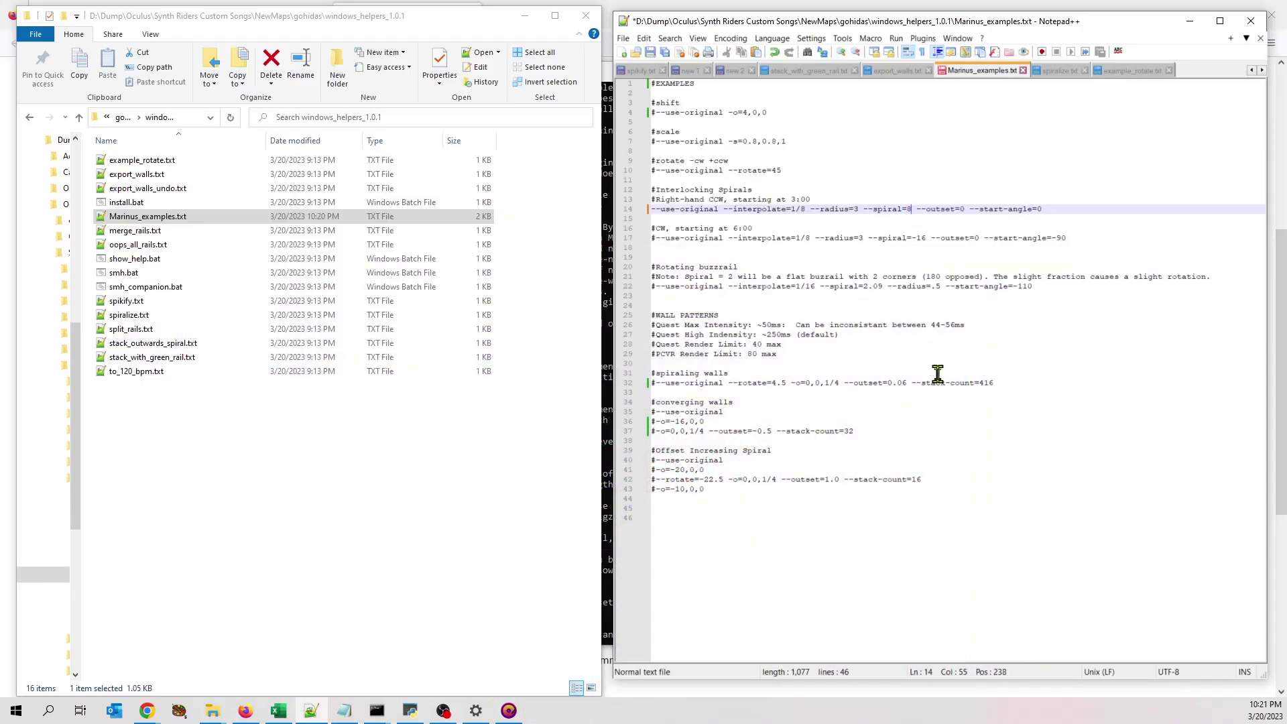
{"action": "left_click", "coordinate": [650, 59]}
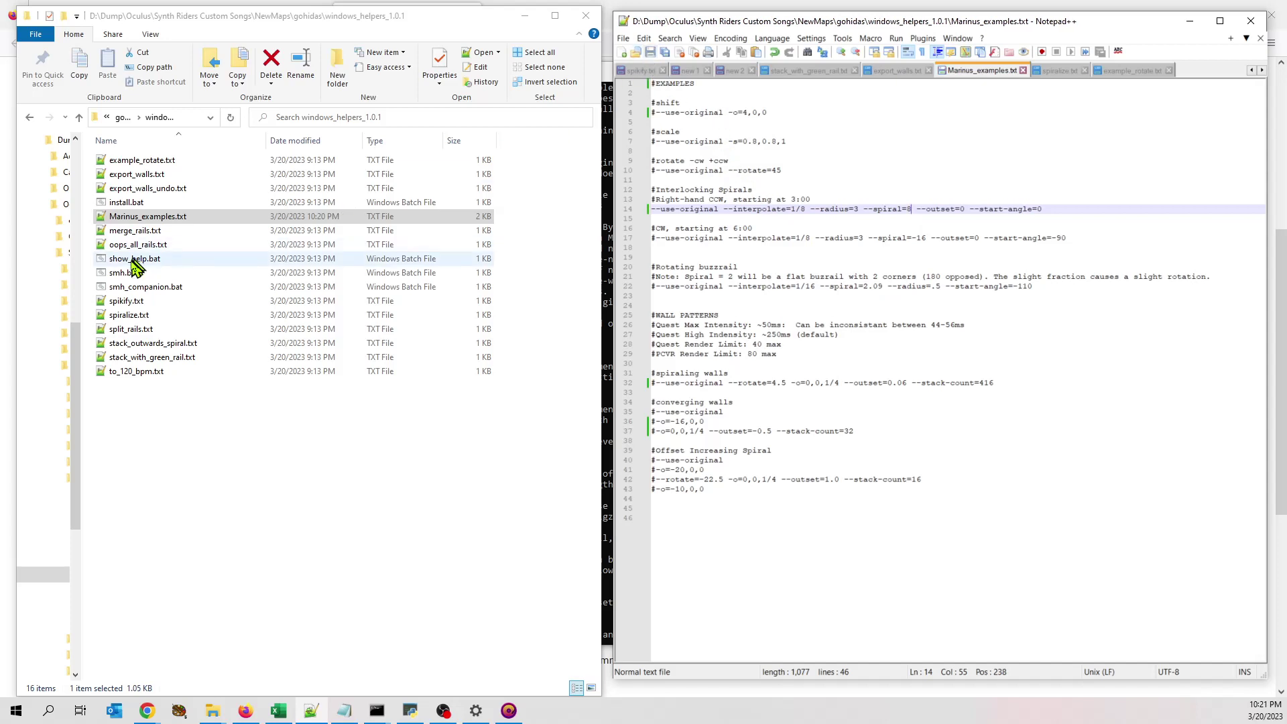
{"action": "left_click", "coordinate": [148, 221]}
{"action": "left_click_drag", "start_coordinate": [148, 221], "coordinate": [160, 275]}
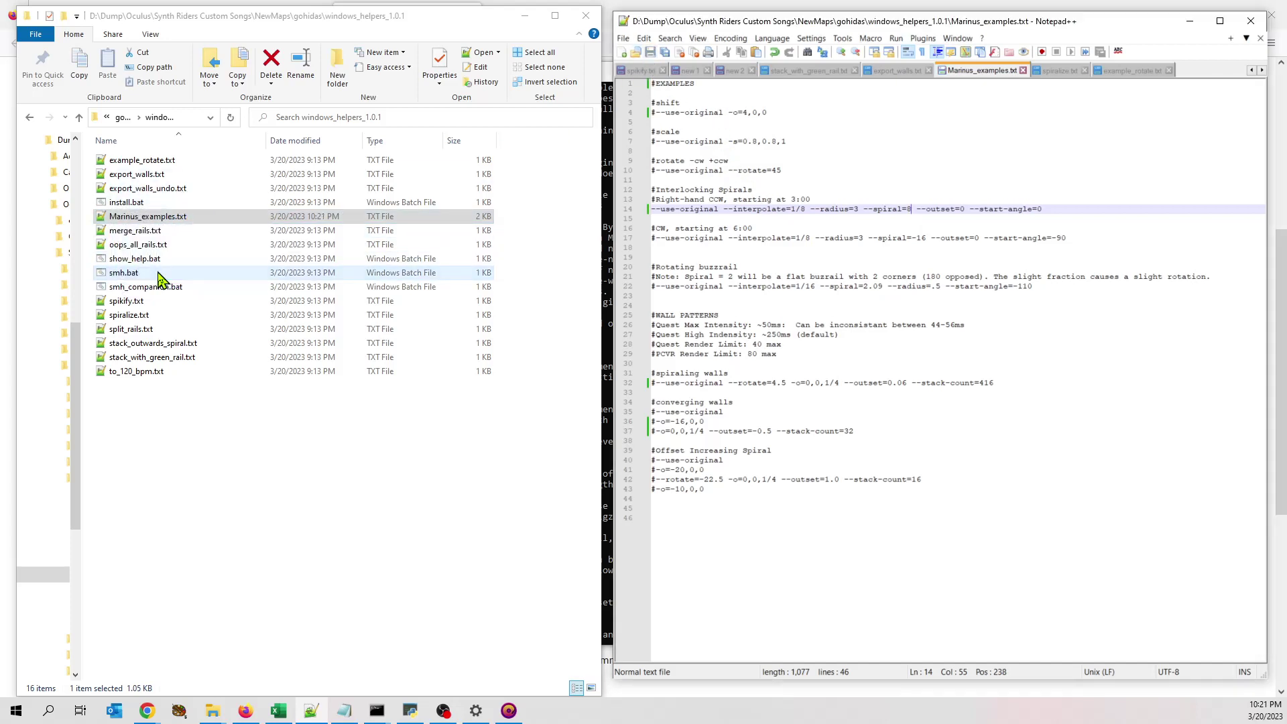
Paste the --spiral=8 rail at measure 12, play it back to preview, then minimize the editor
{"action": "left_click", "coordinate": [511, 712]}
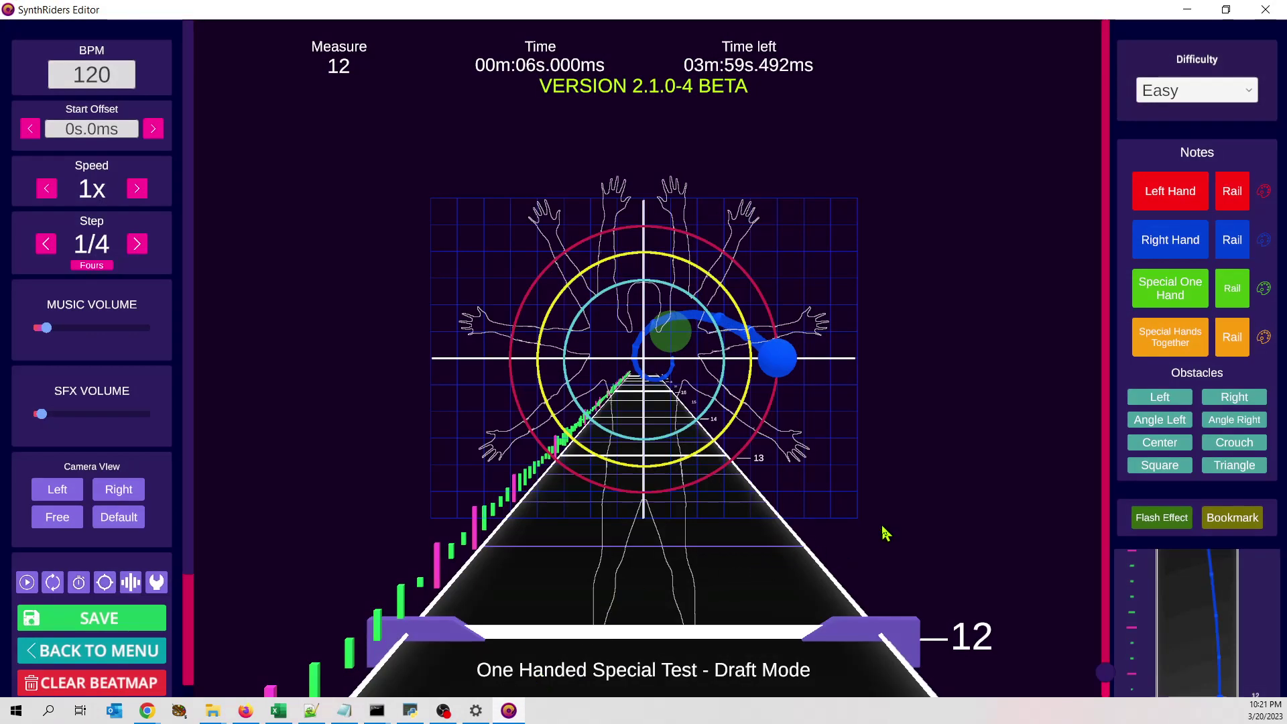
{"action": "key", "text": "ctrl+v"}
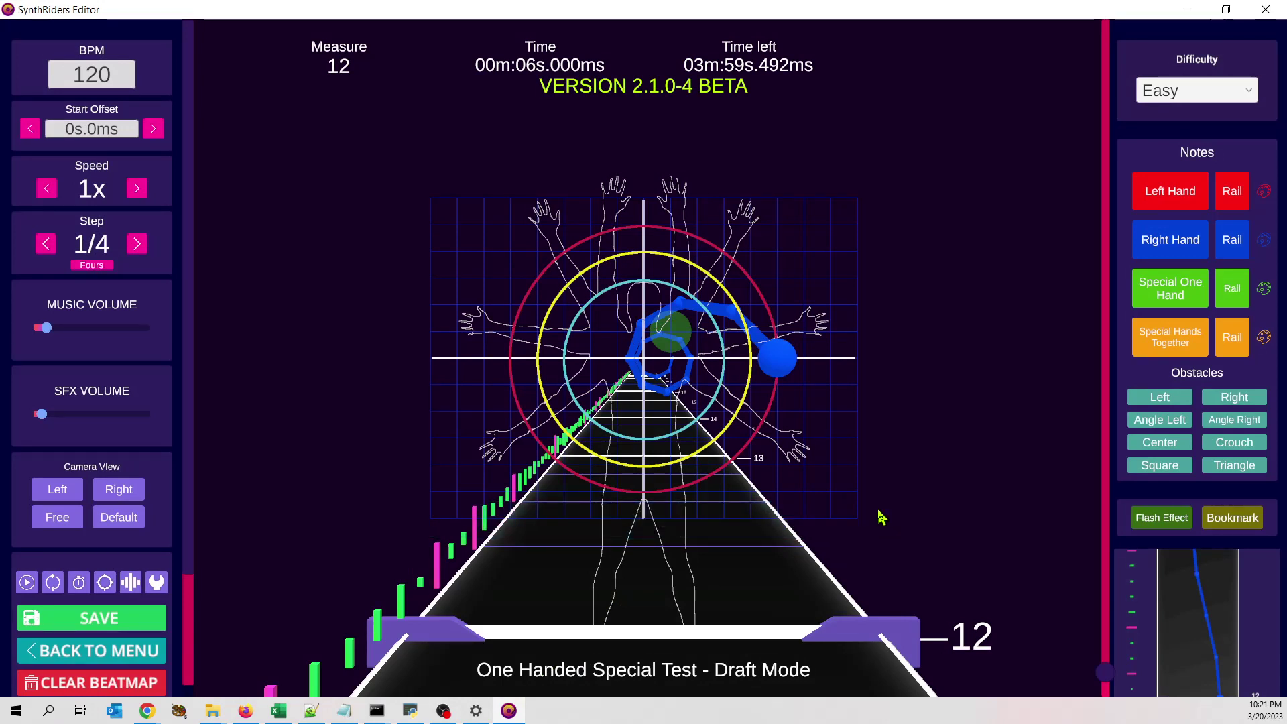
{"action": "key", "text": "space"}
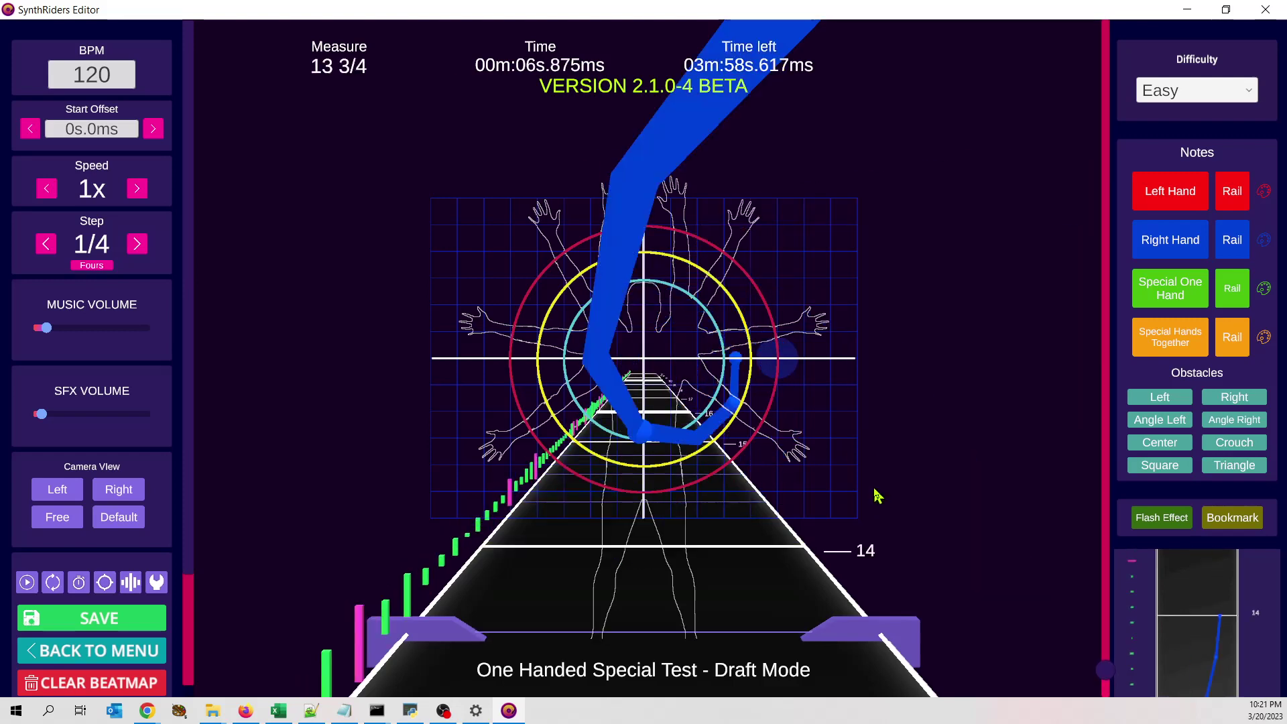
{"action": "key", "text": "space"}
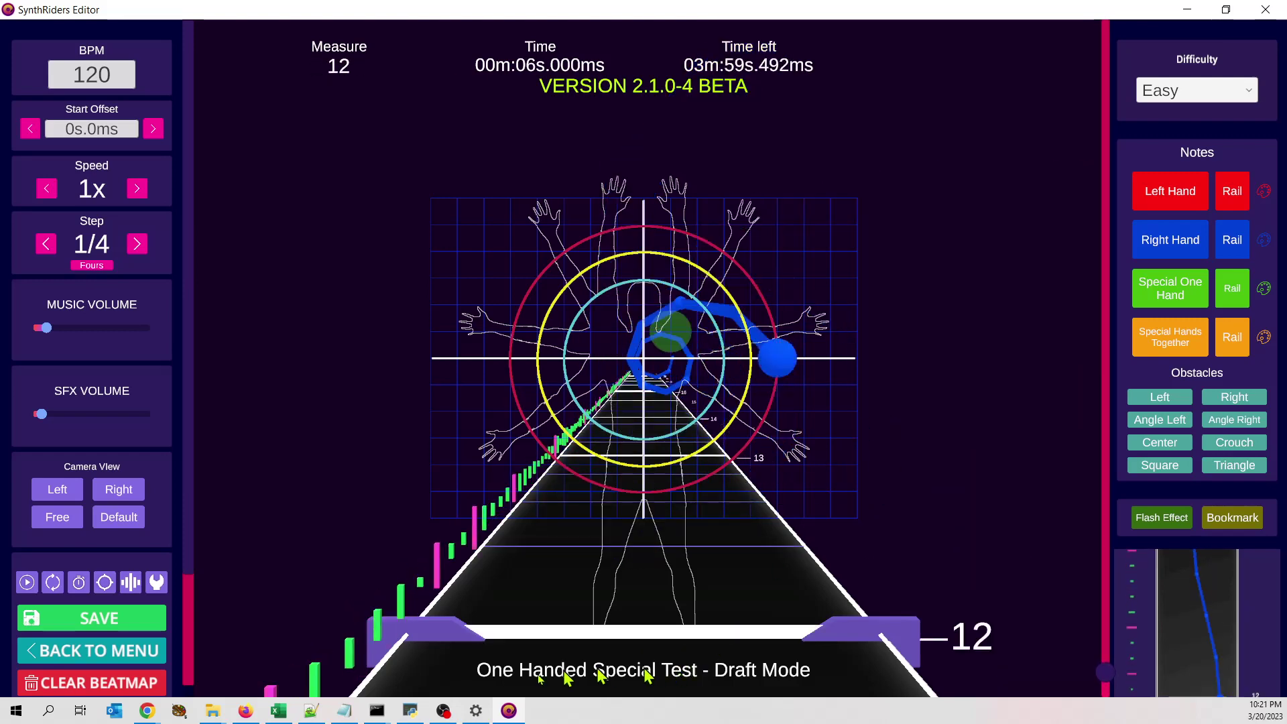
{"action": "left_click", "coordinate": [510, 709]}
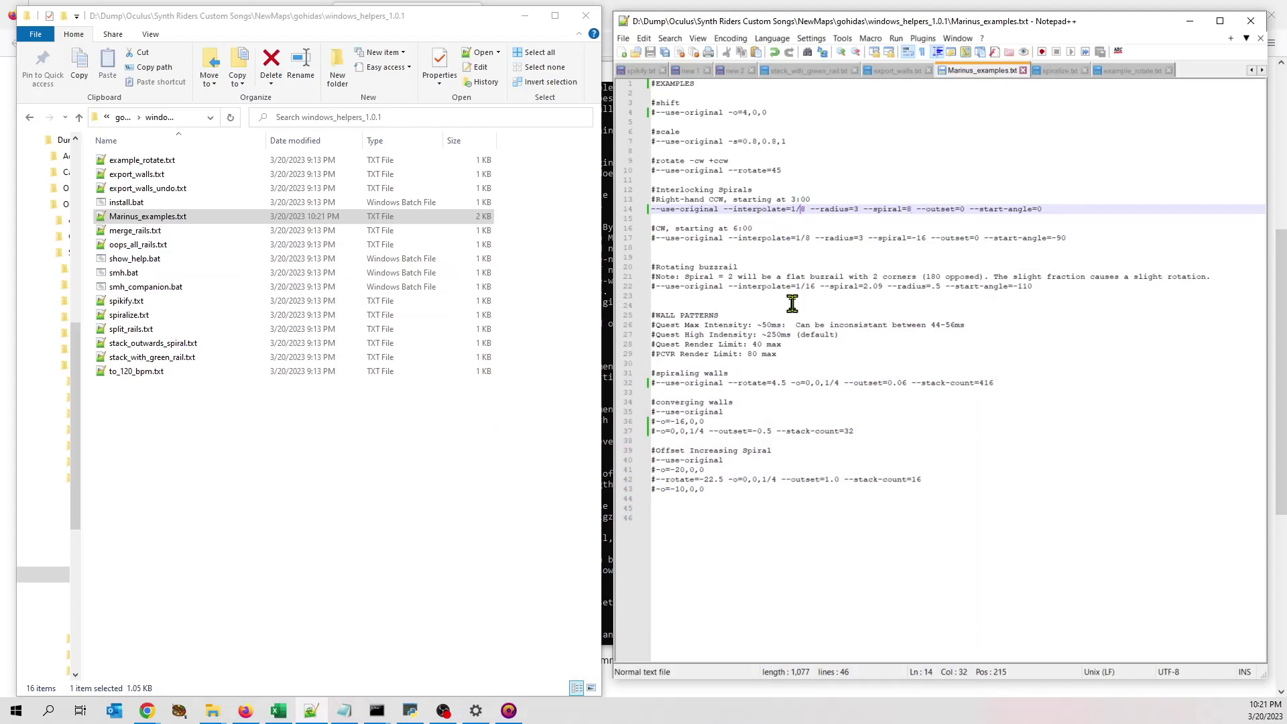
Set line 14 to --interpolate=1/16 and --spiral=16
{"action": "key", "text": "Delete"}
{"action": "type", "text": "16"}
{"action": "key", "text": "Right"}
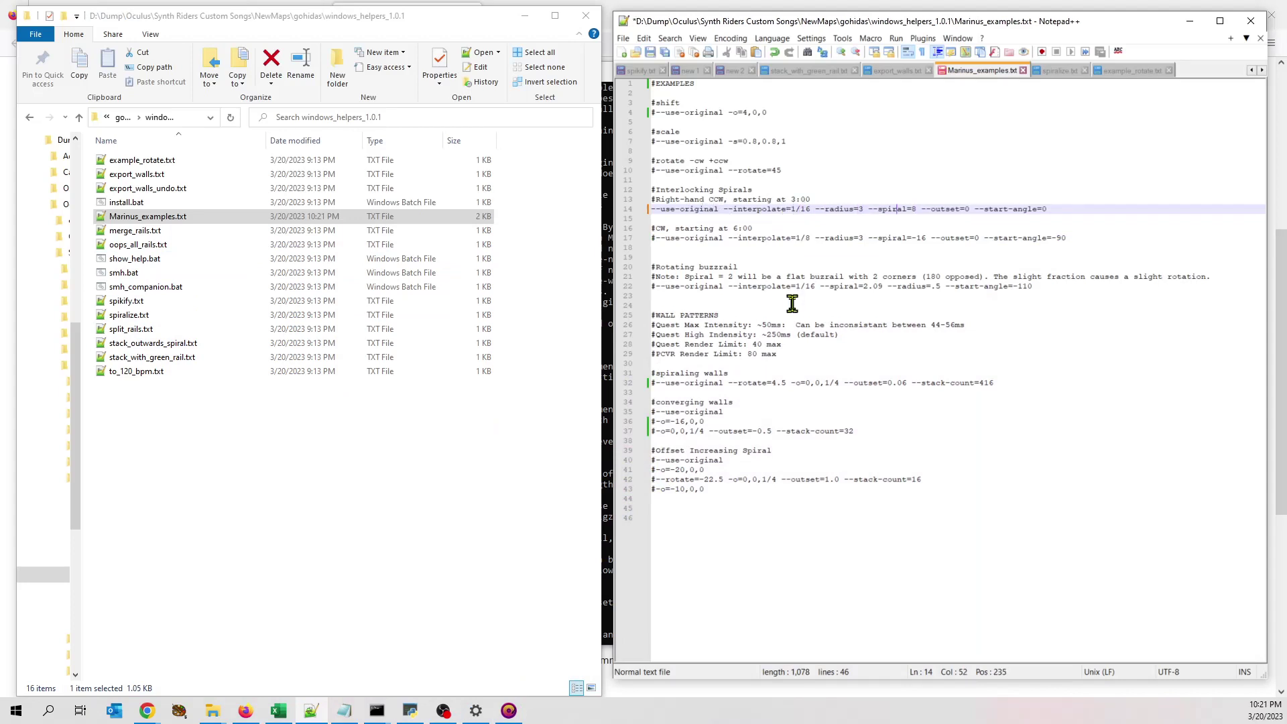
{"action": "key", "text": "Delete"}
{"action": "type", "text": "16"}
Save Marinus_examples.txt and run it through smh.bat
{"action": "left_click", "coordinate": [651, 52]}
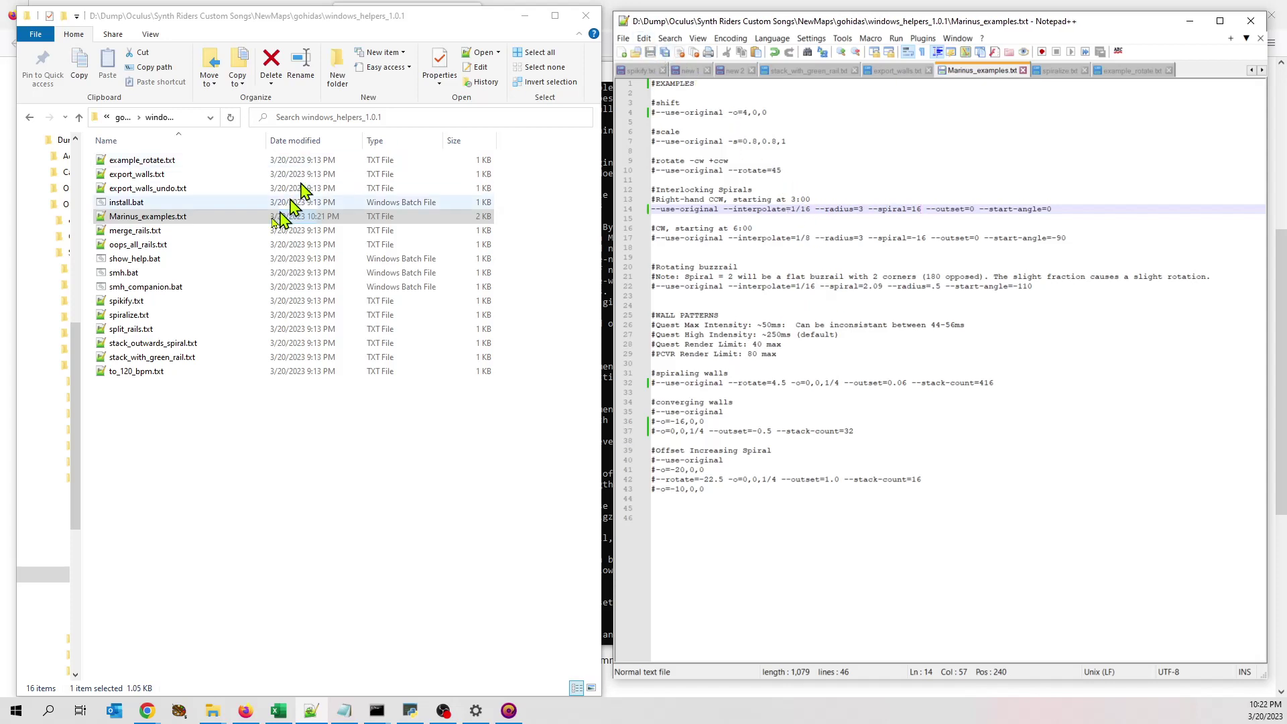
{"action": "left_click", "coordinate": [181, 218]}
{"action": "left_click_drag", "start_coordinate": [181, 219], "coordinate": [188, 287]}
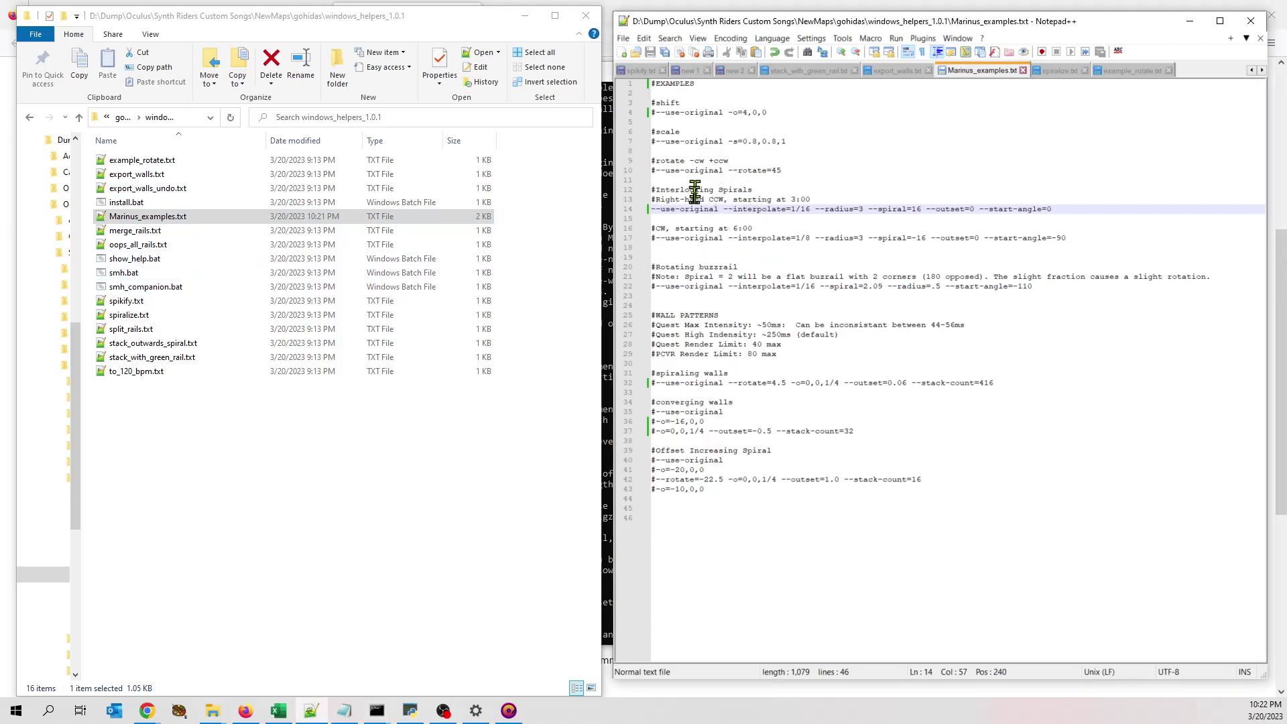
Paste the smoother 1/16-interpolated spiral rail at measure 12 and scroll the timeline to check it
{"action": "left_click", "coordinate": [509, 710]}
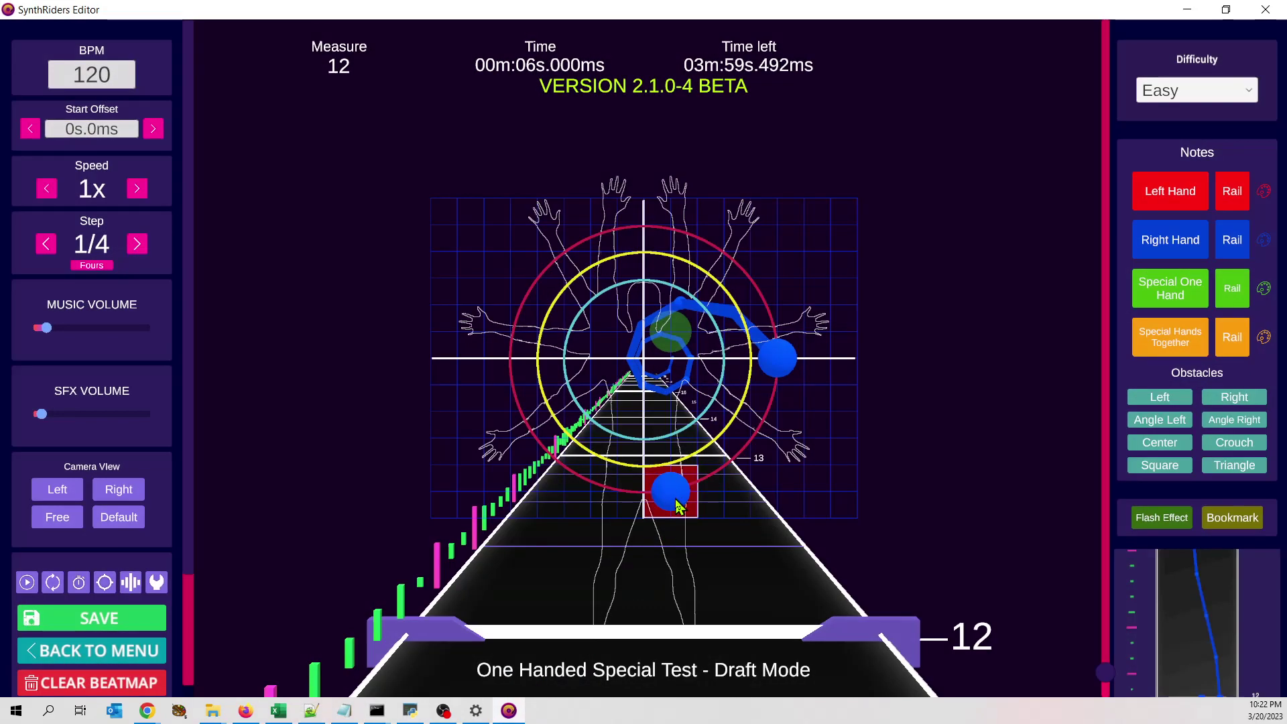
{"action": "key", "text": "ctrl+v"}
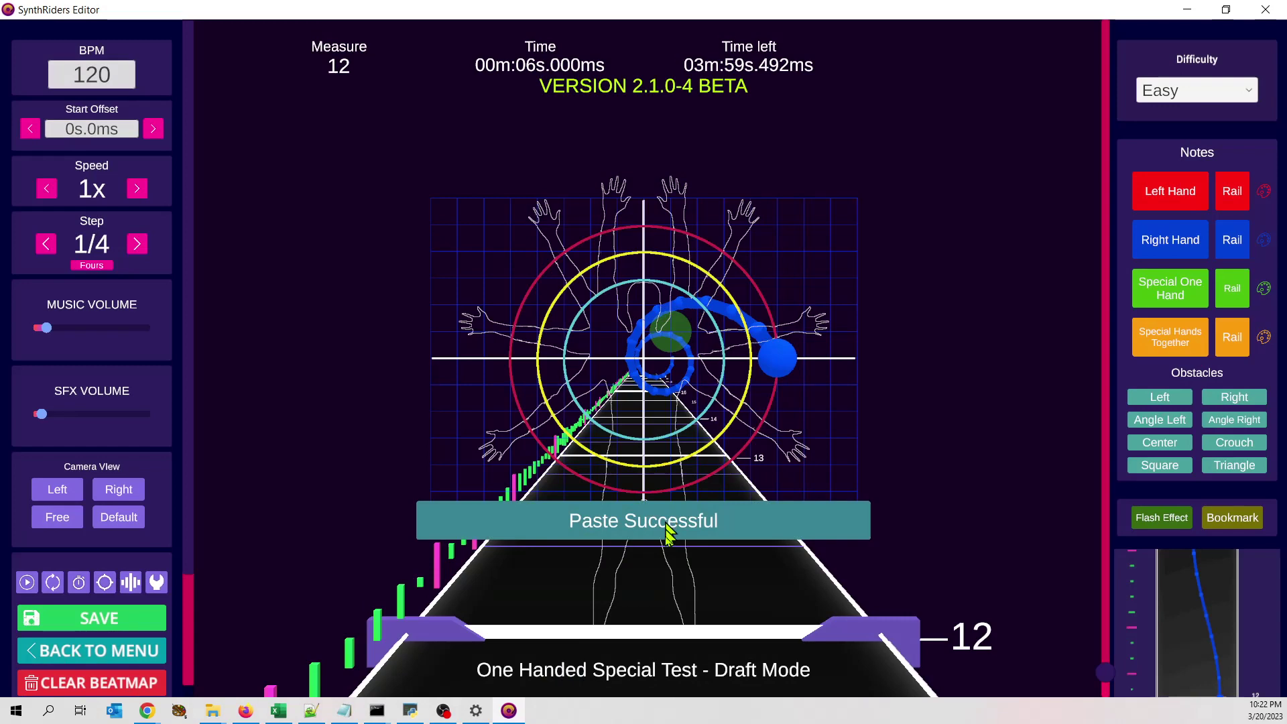
{"action": "scroll", "coordinate": [667, 533], "scroll_direction": "down", "scroll_amount": 7}
{"action": "scroll", "coordinate": [670, 577], "scroll_direction": "up", "scroll_amount": 5}
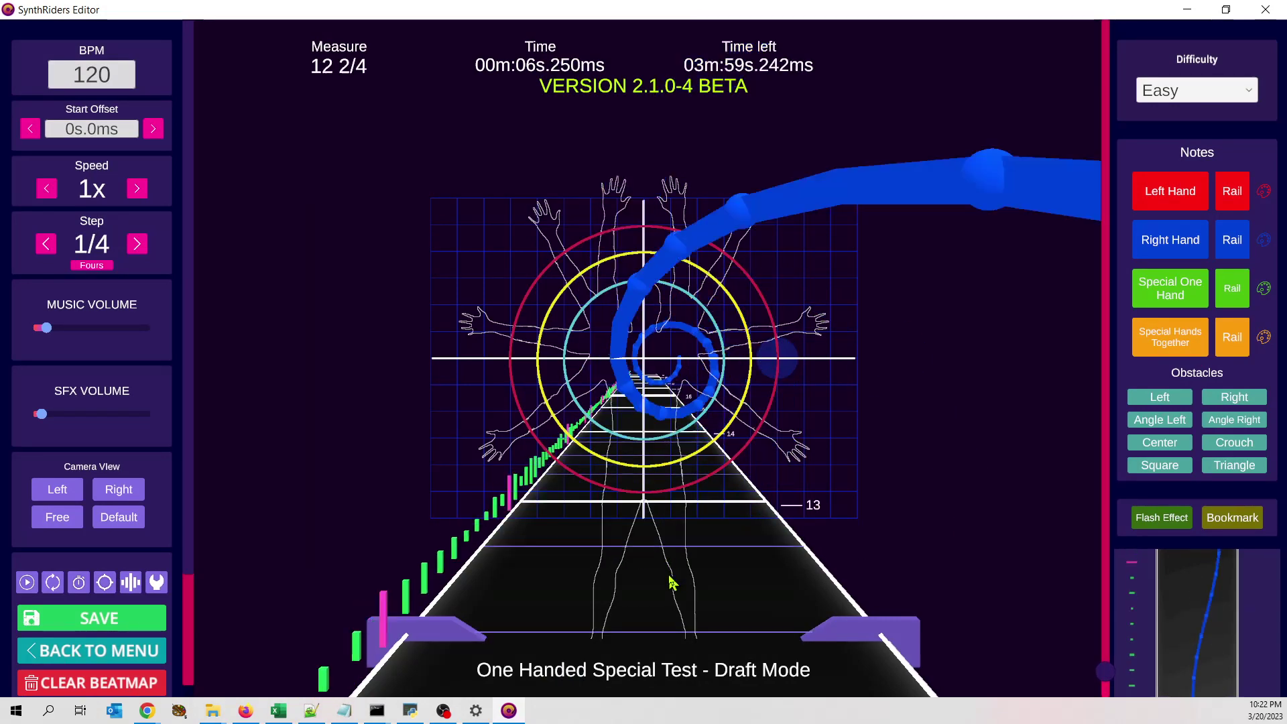
{"action": "scroll", "coordinate": [673, 583], "scroll_direction": "up", "scroll_amount": 4}
{"action": "scroll", "coordinate": [669, 597], "scroll_direction": "down", "scroll_amount": 10}
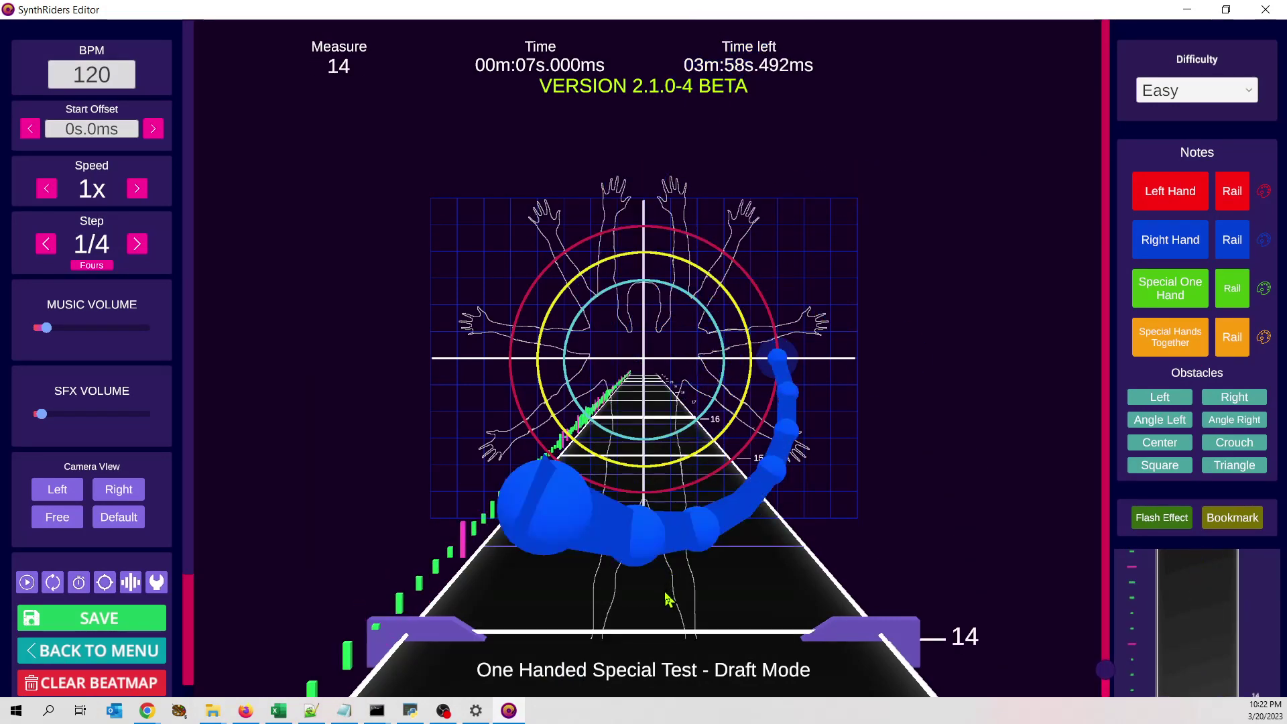
{"action": "scroll", "coordinate": [668, 598], "scroll_direction": "up", "scroll_amount": 8}
{"action": "scroll", "coordinate": [668, 595], "scroll_direction": "down", "scroll_amount": 1}
{"action": "scroll", "coordinate": [668, 594], "scroll_direction": "up", "scroll_amount": 1}
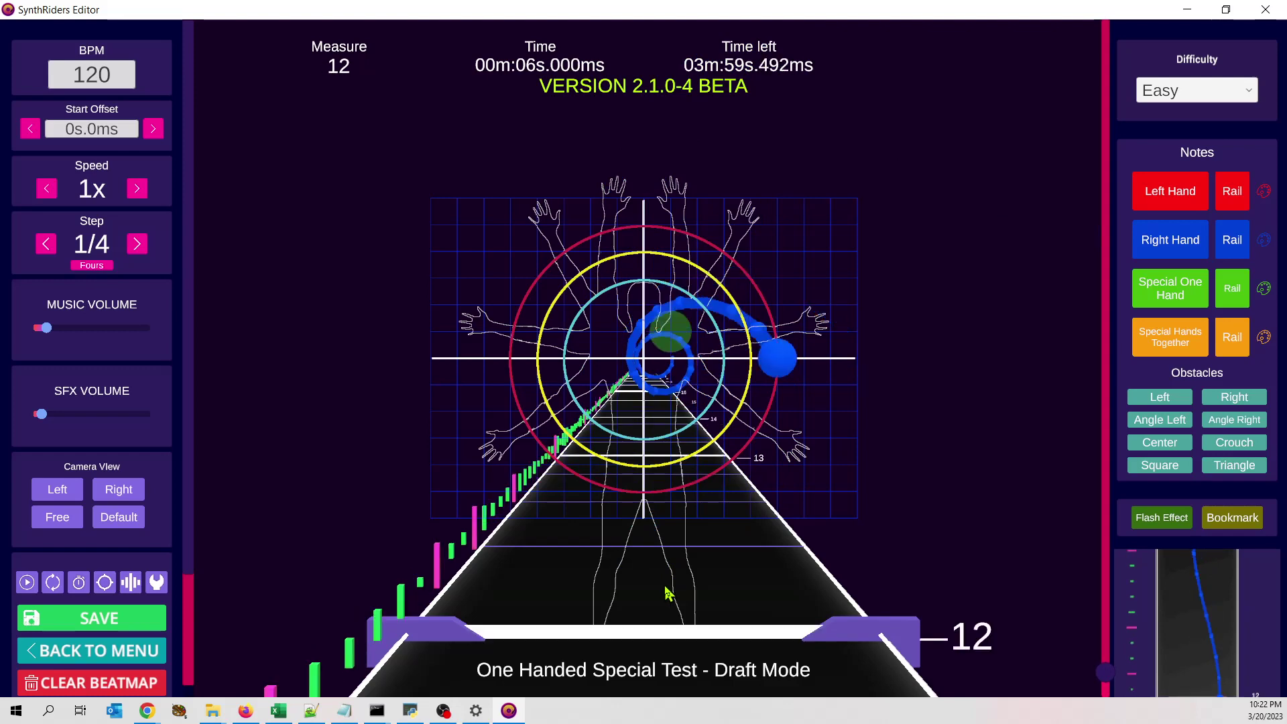
Undo the spiral to restore the straight blue rail
{"action": "key", "text": "ctrl+z"}
{"action": "key", "text": "ctrl+z"}
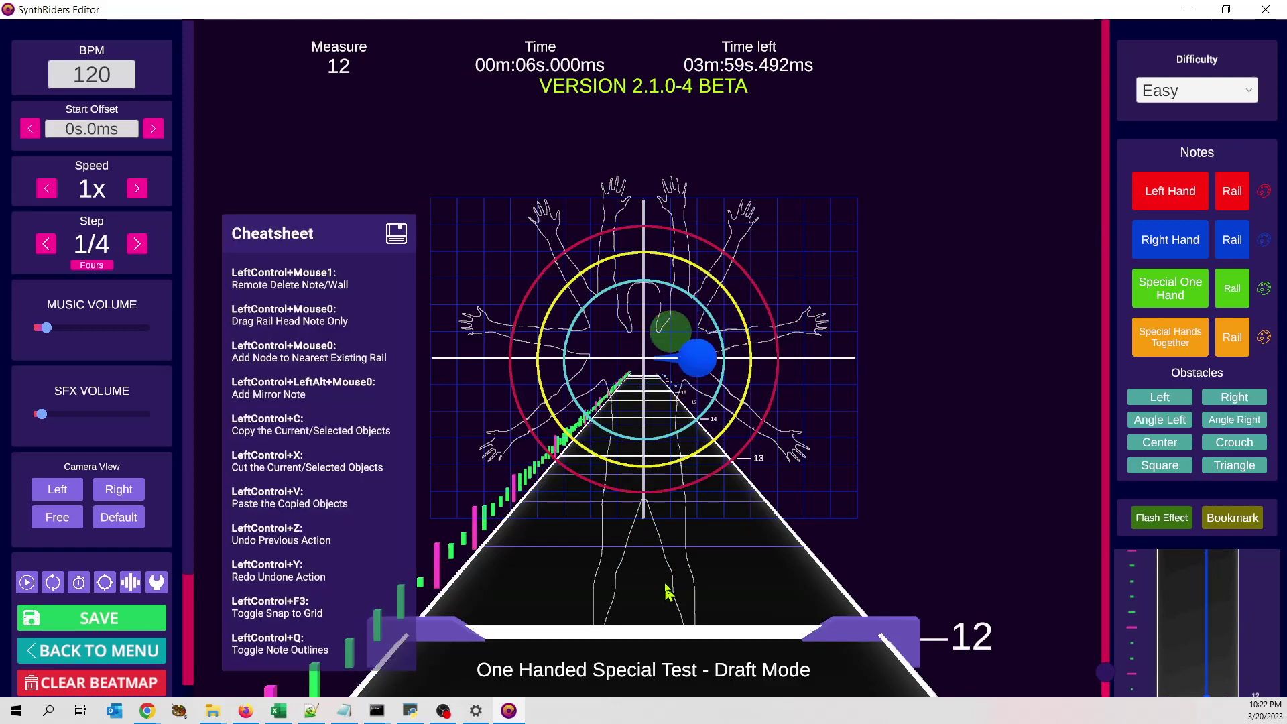
{"action": "scroll", "coordinate": [667, 577], "scroll_direction": "down", "scroll_amount": 9}
{"action": "scroll", "coordinate": [673, 555], "scroll_direction": "up", "scroll_amount": 1}
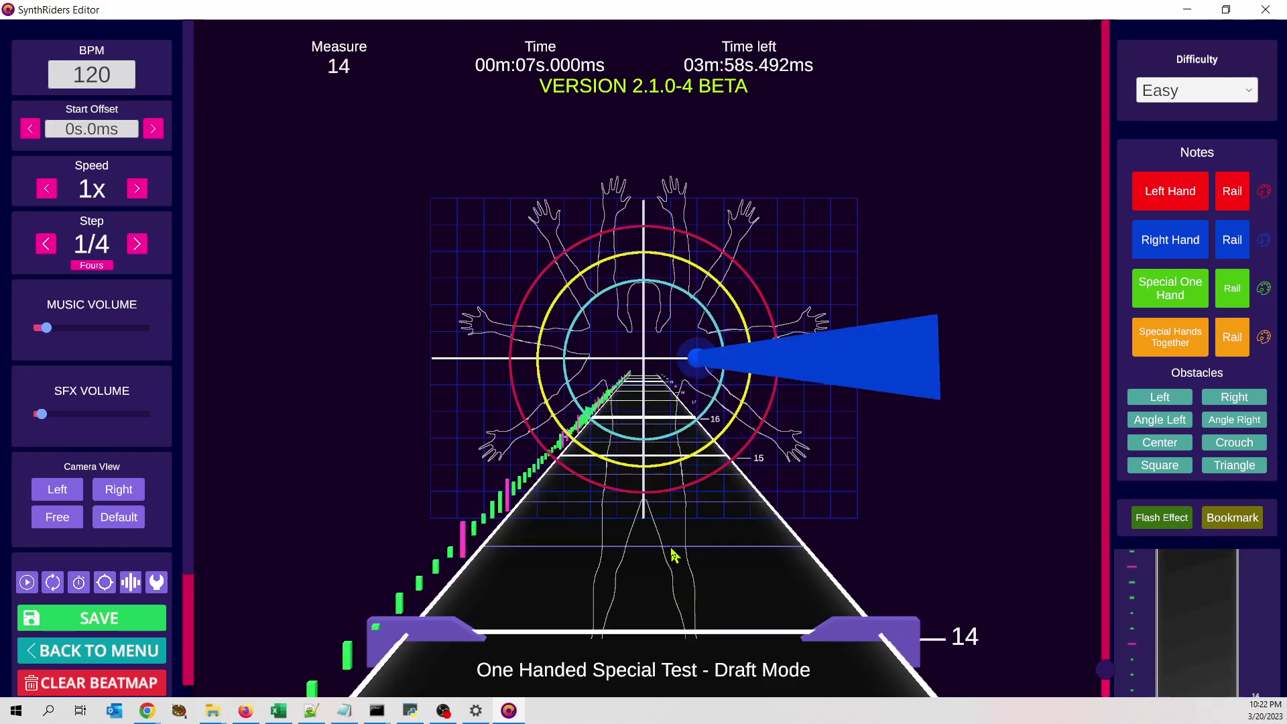
Freely reposition the blue rail's head note to just below the grid centre
{"action": "key", "text": "alt"}
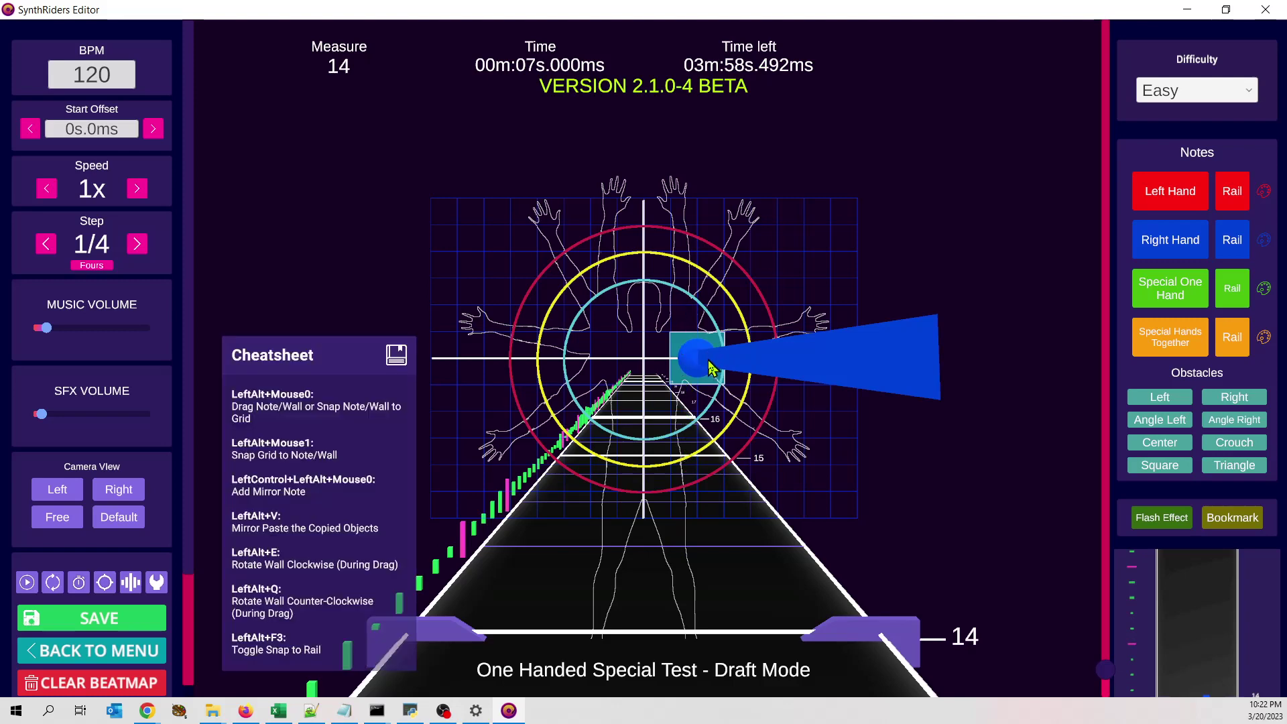
{"action": "left_click_drag", "start_coordinate": [711, 365], "coordinate": [560, 301]}
{"action": "scroll", "coordinate": [677, 474], "scroll_direction": "up", "scroll_amount": 4}
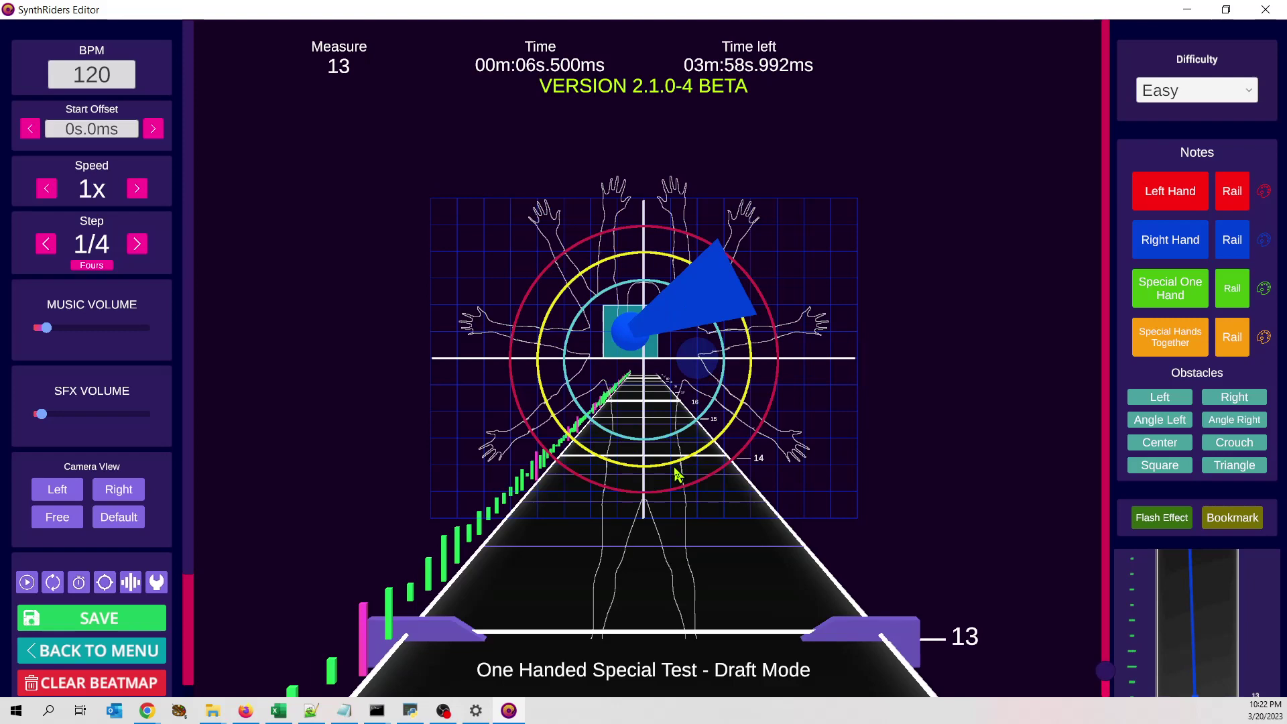
{"action": "key", "text": "ctrl"}
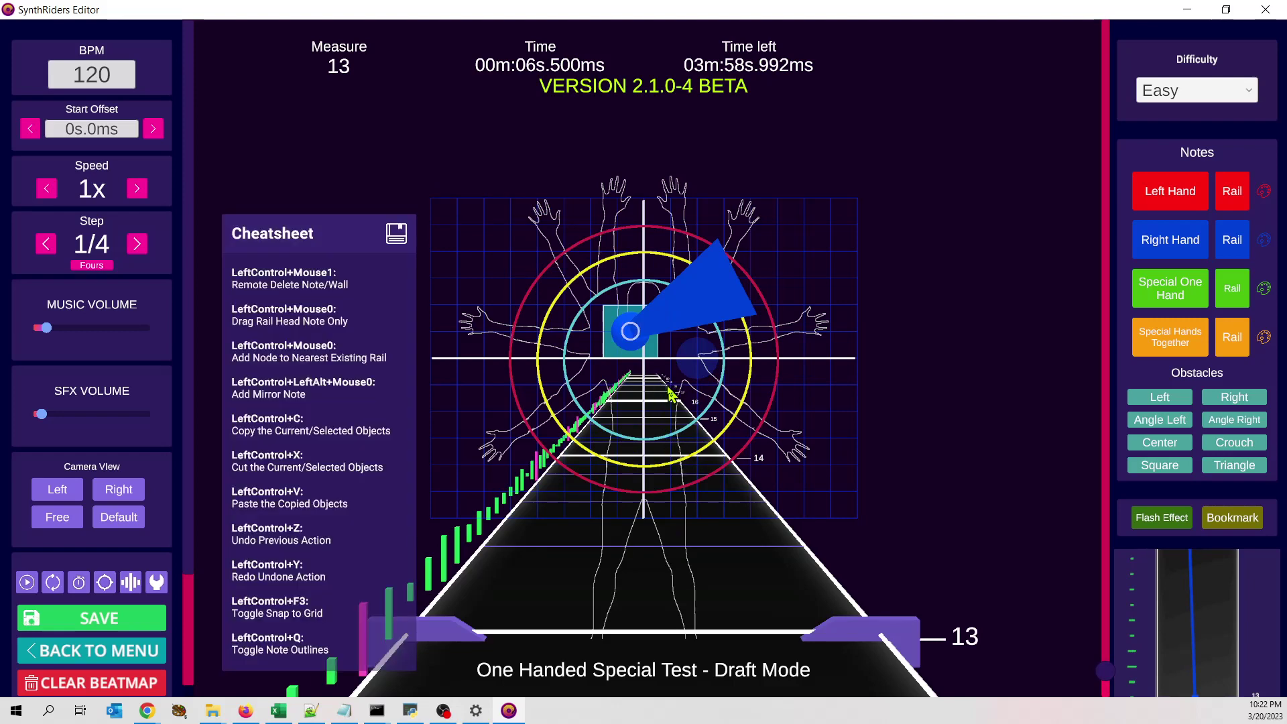
{"action": "key", "text": "alt"}
{"action": "left_click_drag", "start_coordinate": [628, 335], "coordinate": [664, 357]}
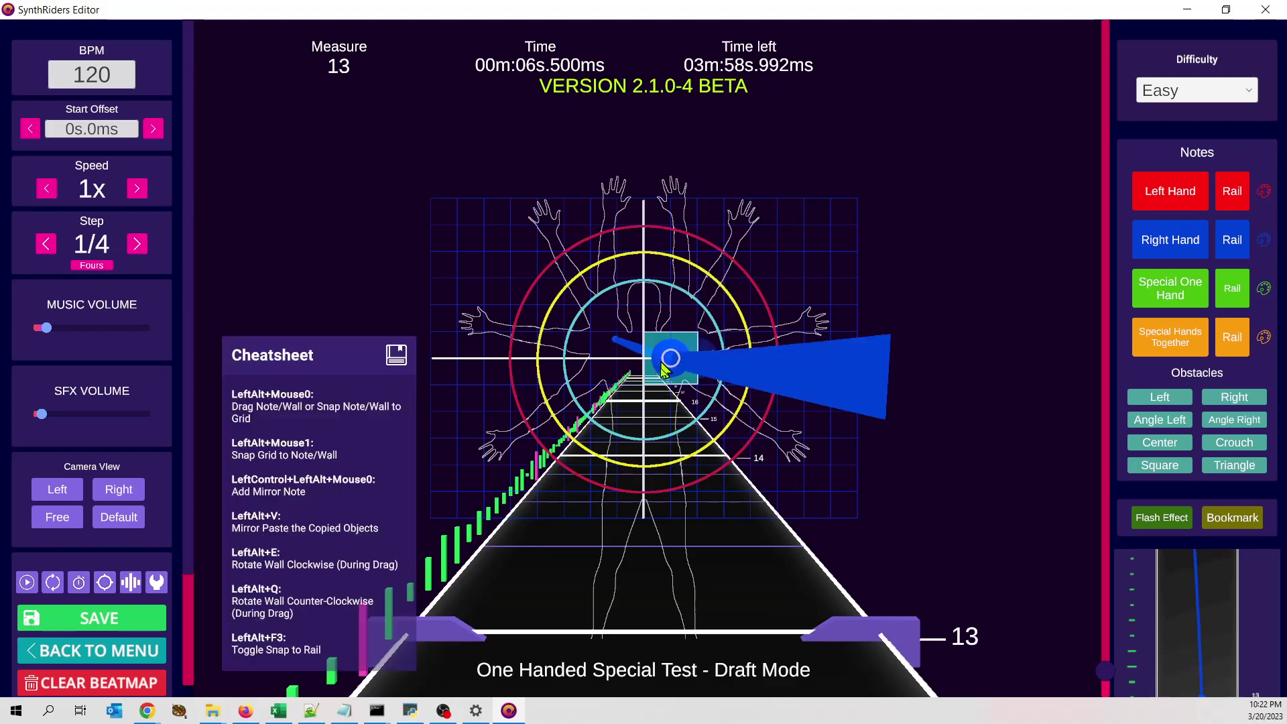
{"action": "scroll", "coordinate": [683, 566], "scroll_direction": "up", "scroll_amount": 4}
{"action": "scroll", "coordinate": [682, 567], "scroll_direction": "down", "scroll_amount": 1}
{"action": "scroll", "coordinate": [683, 567], "scroll_direction": "down", "scroll_amount": 4}
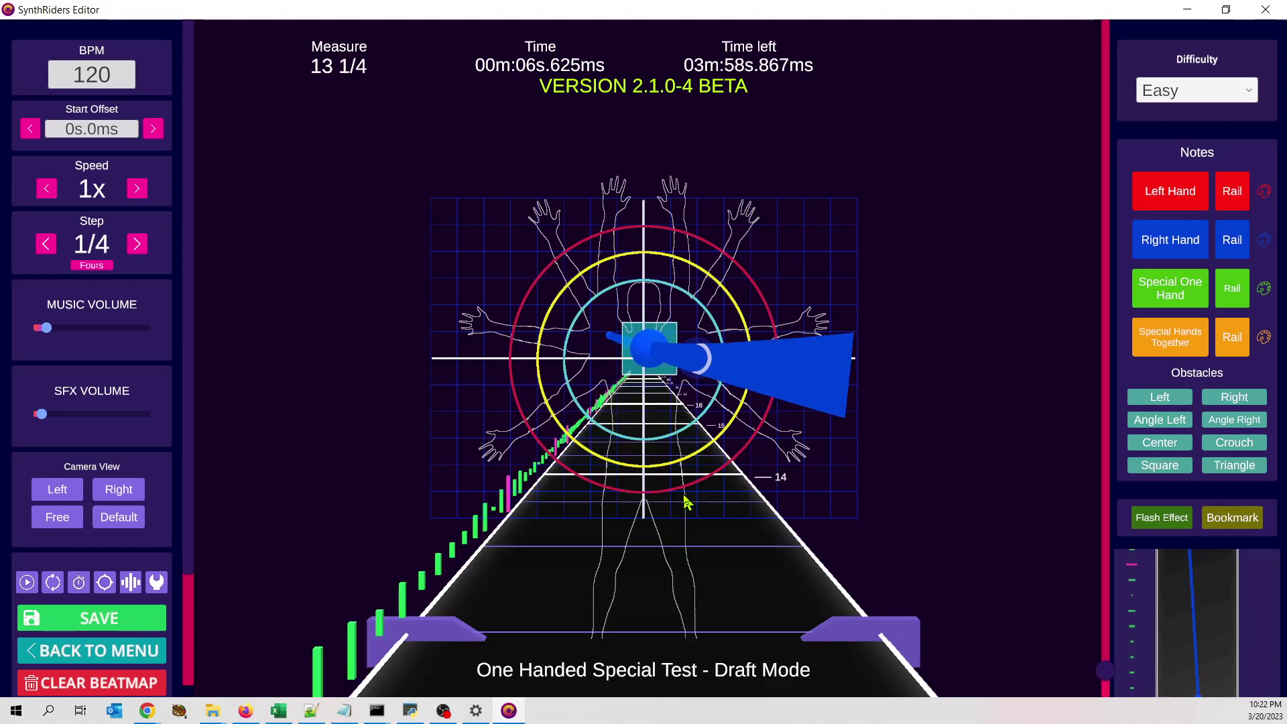
{"action": "scroll", "coordinate": [689, 477], "scroll_direction": "up", "scroll_amount": 1}
{"action": "key", "text": "alt"}
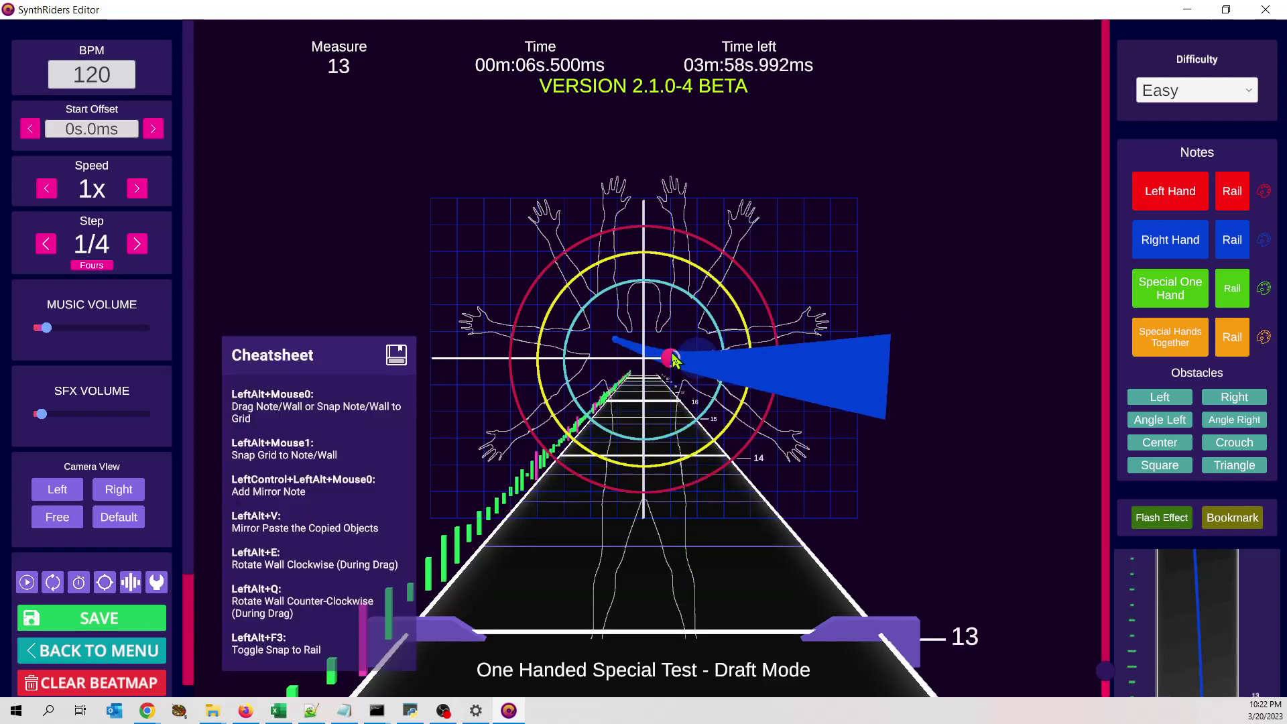
{"action": "left_click_drag", "start_coordinate": [674, 360], "coordinate": [674, 480]}
Turn off snap to rail (Alt+F3) and copy the blue rail's notes
{"action": "key", "text": "alt+F3"}
{"action": "scroll", "coordinate": [684, 540], "scroll_direction": "up", "scroll_amount": 7}
{"action": "scroll", "coordinate": [684, 539], "scroll_direction": "down", "scroll_amount": 3}
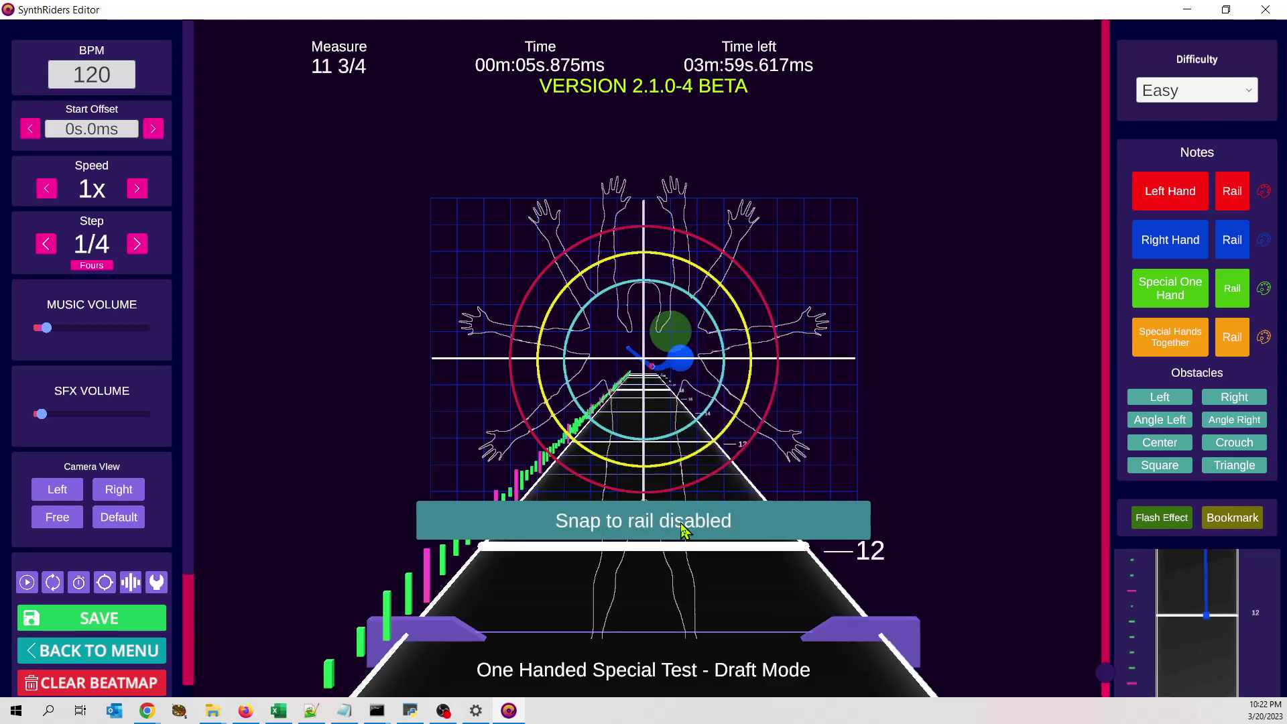
{"action": "key", "text": "ctrl+c"}
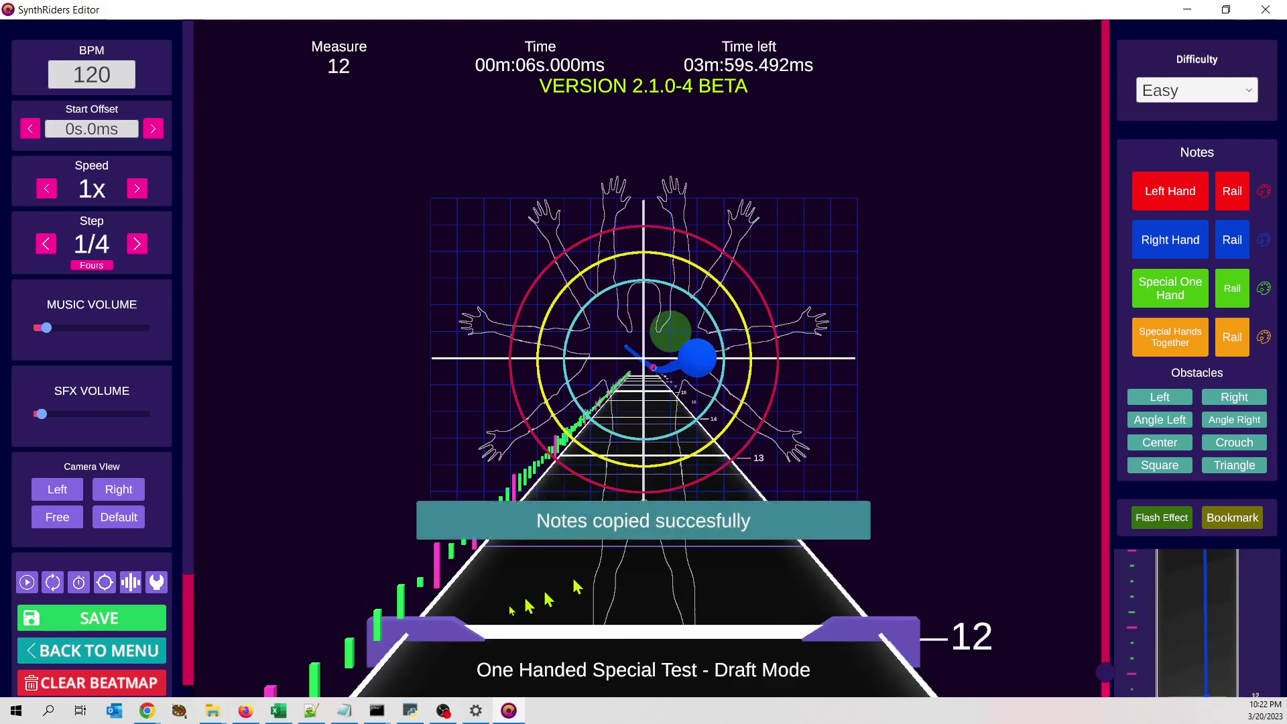
Run Marinus_examples.txt through the smh helper again and return to the map editor
{"action": "left_click", "coordinate": [497, 716]}
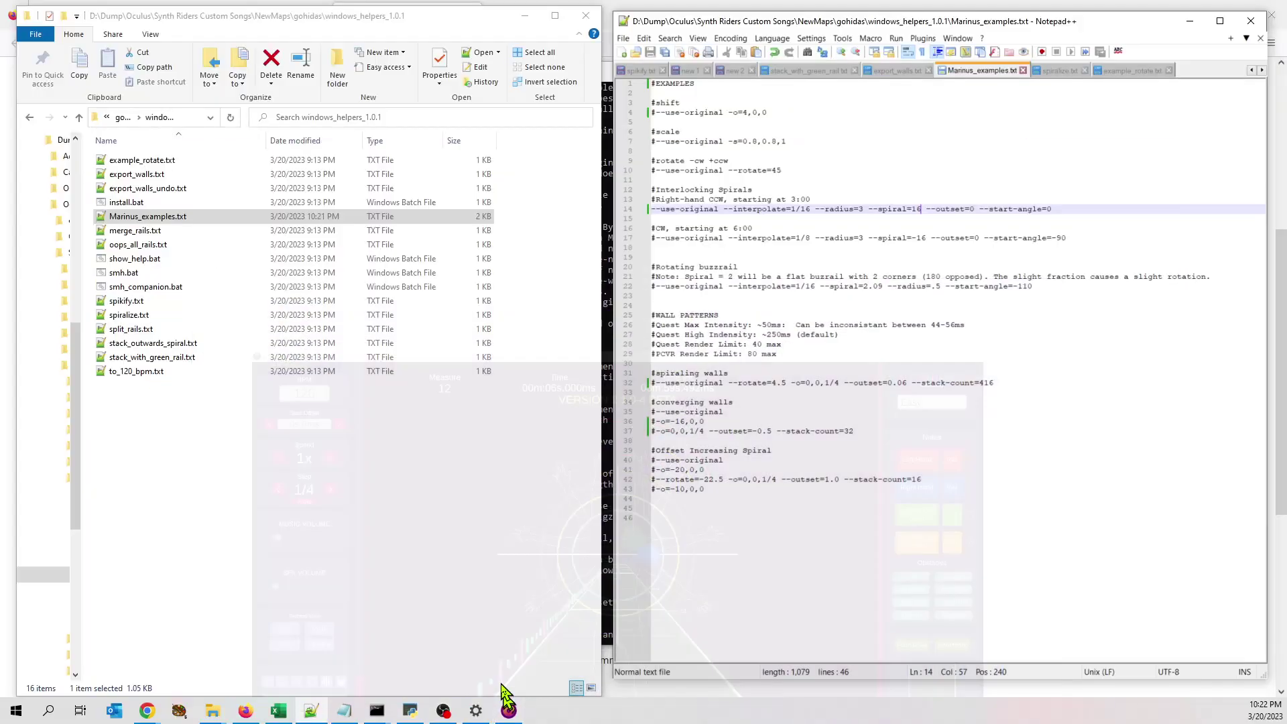
{"action": "left_click_drag", "start_coordinate": [144, 223], "coordinate": [137, 275]}
{"action": "left_click_drag", "start_coordinate": [228, 305], "coordinate": [813, 279]}
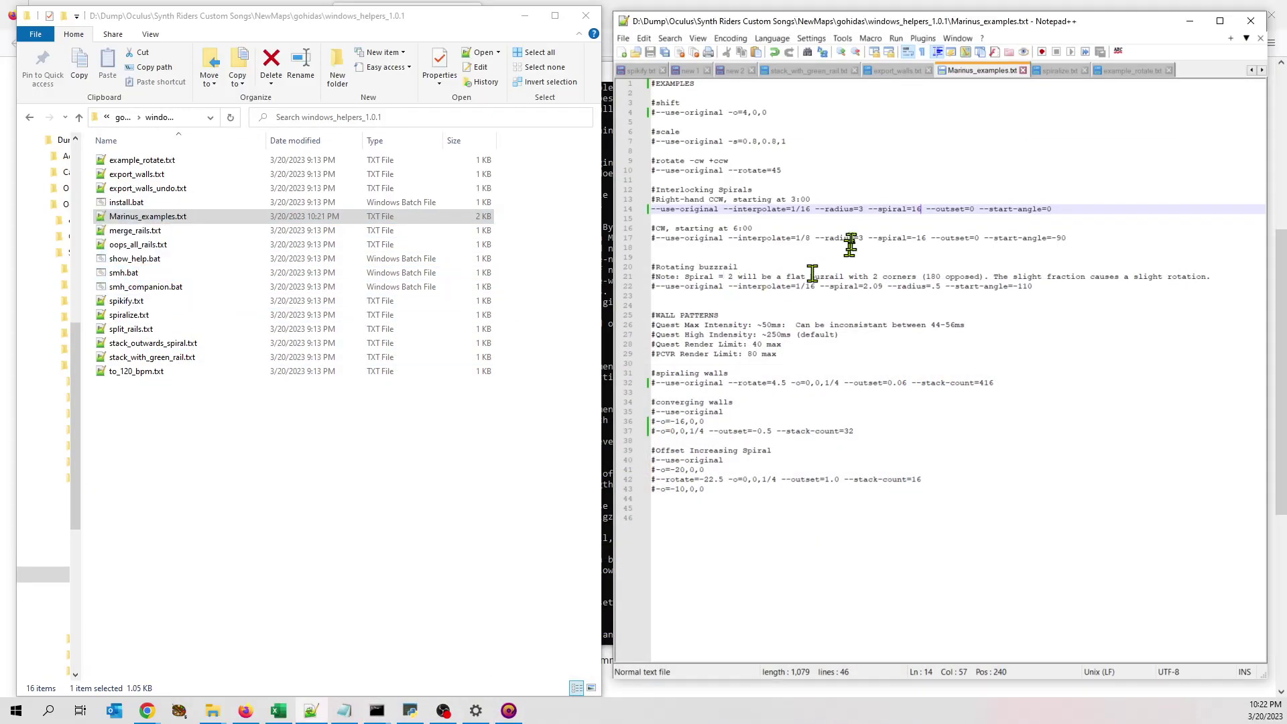
{"action": "left_click", "coordinate": [509, 710]}
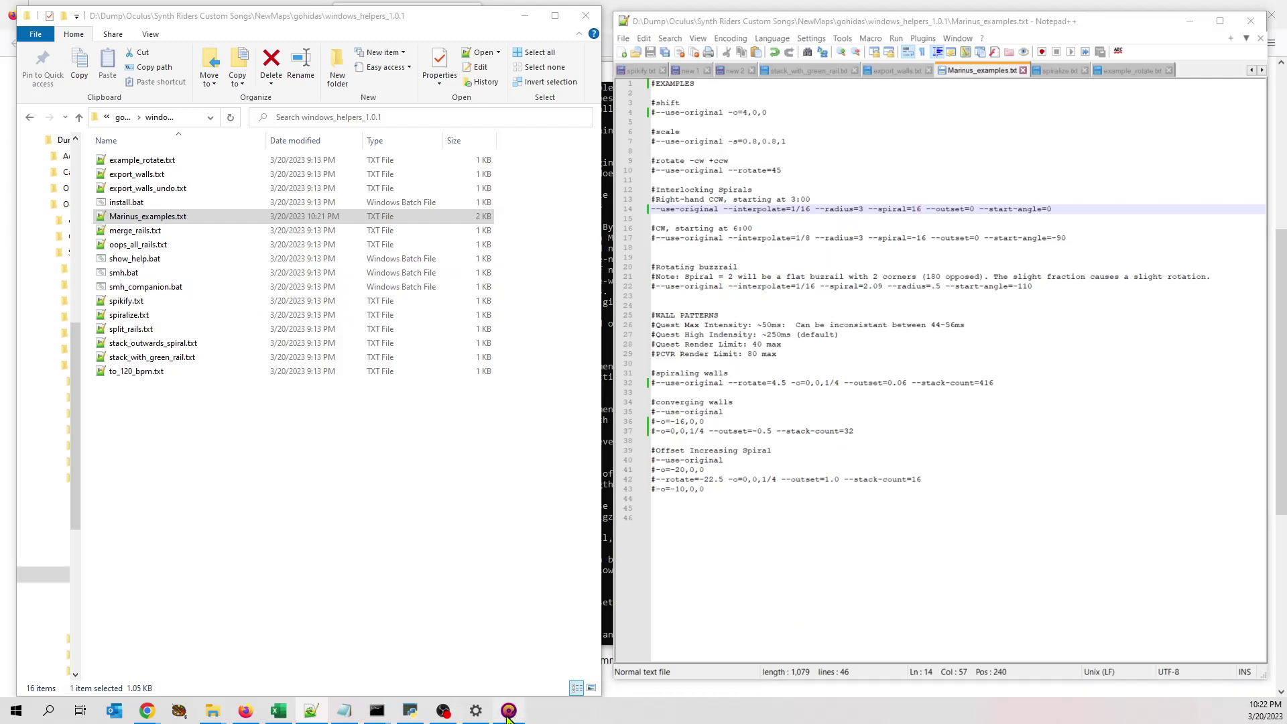
Paste the newly generated spiral over the blue rail at measure 12 and scroll measures 12–14 to check it
{"action": "key", "text": "ctrl+v"}
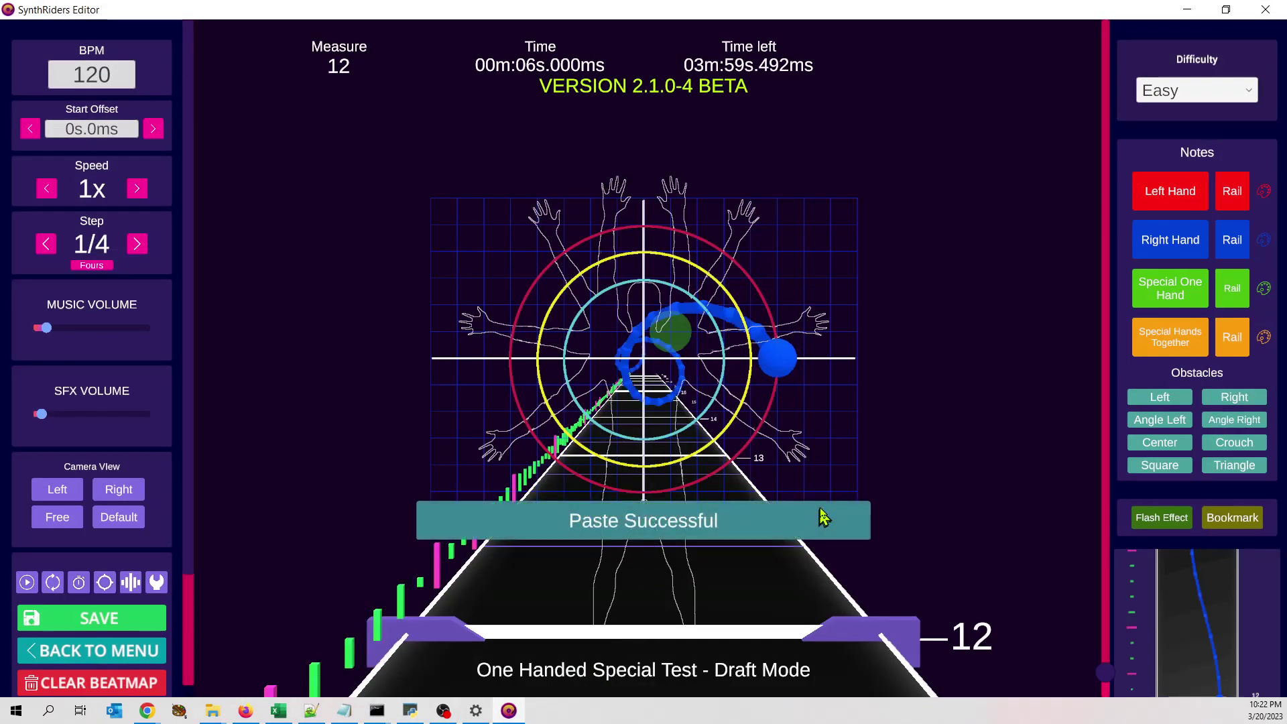
{"action": "scroll", "coordinate": [724, 375], "scroll_direction": "up", "scroll_amount": 8}
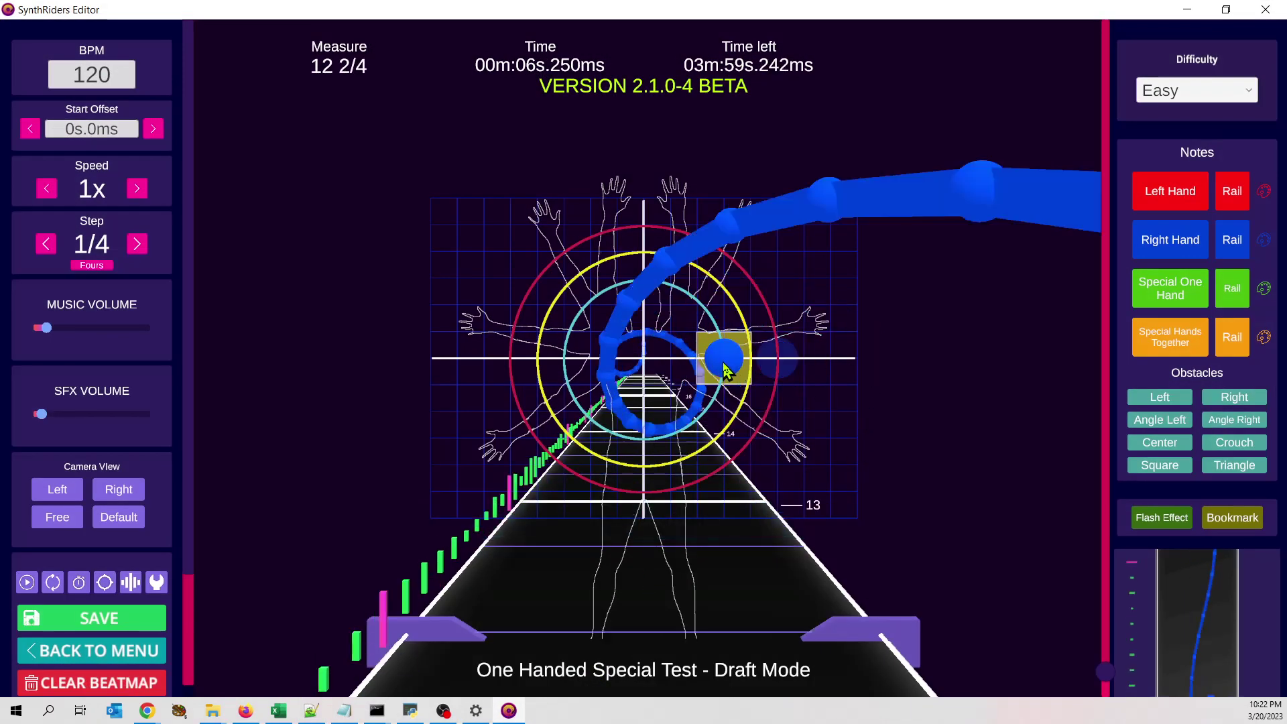
{"action": "scroll", "coordinate": [647, 367], "scroll_direction": "down", "scroll_amount": 8}
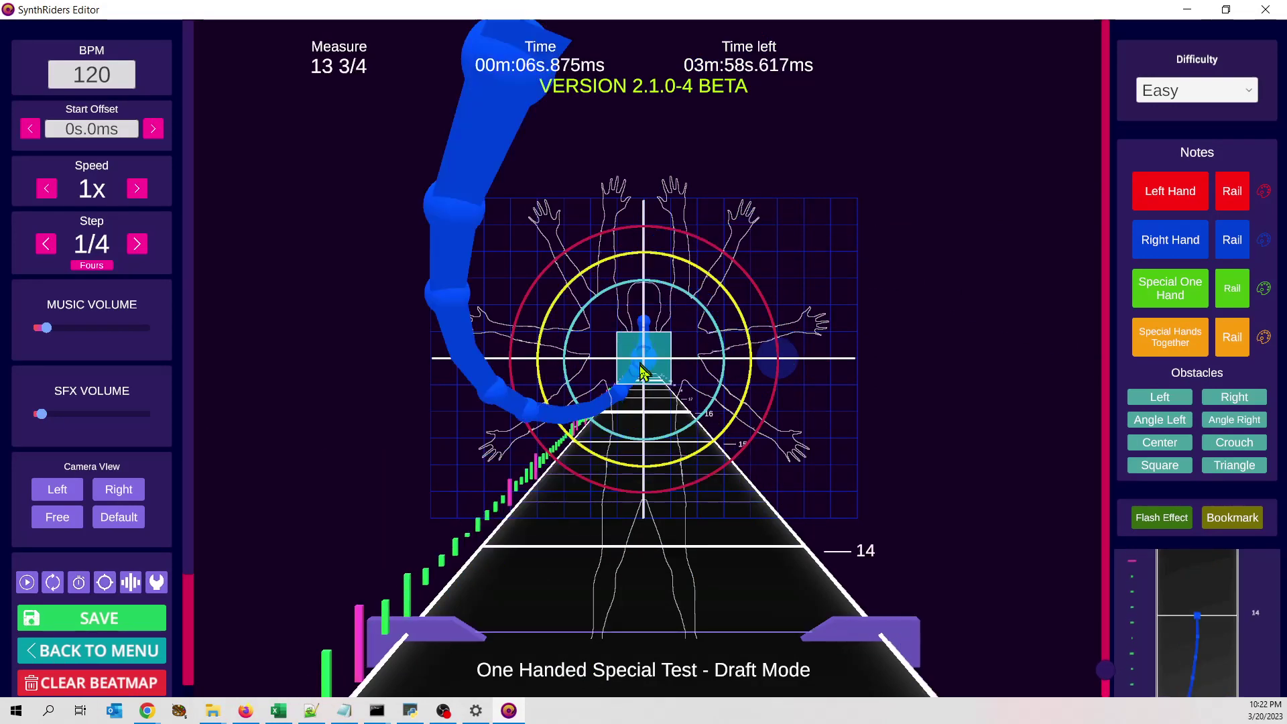
{"action": "scroll", "coordinate": [637, 396], "scroll_direction": "up", "scroll_amount": 1}
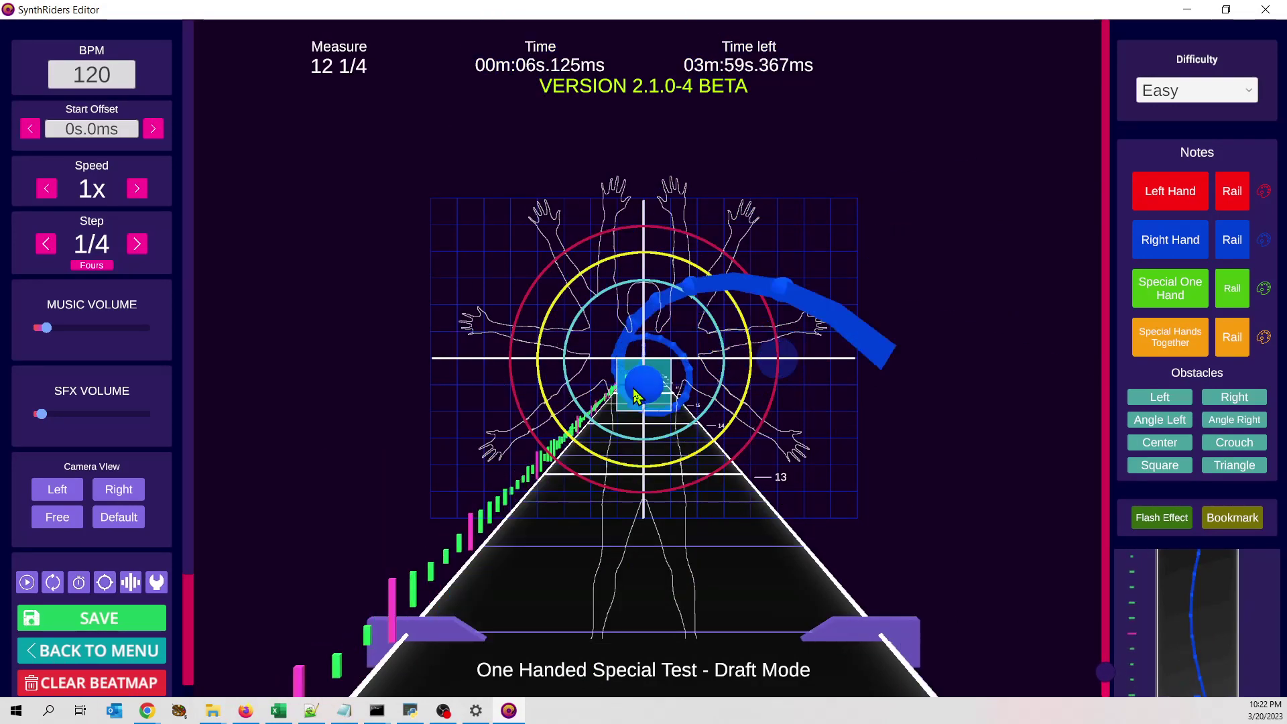
{"action": "scroll", "coordinate": [637, 396], "scroll_direction": "down", "scroll_amount": 2}
{"action": "scroll", "coordinate": [654, 339], "scroll_direction": "up", "scroll_amount": 1}
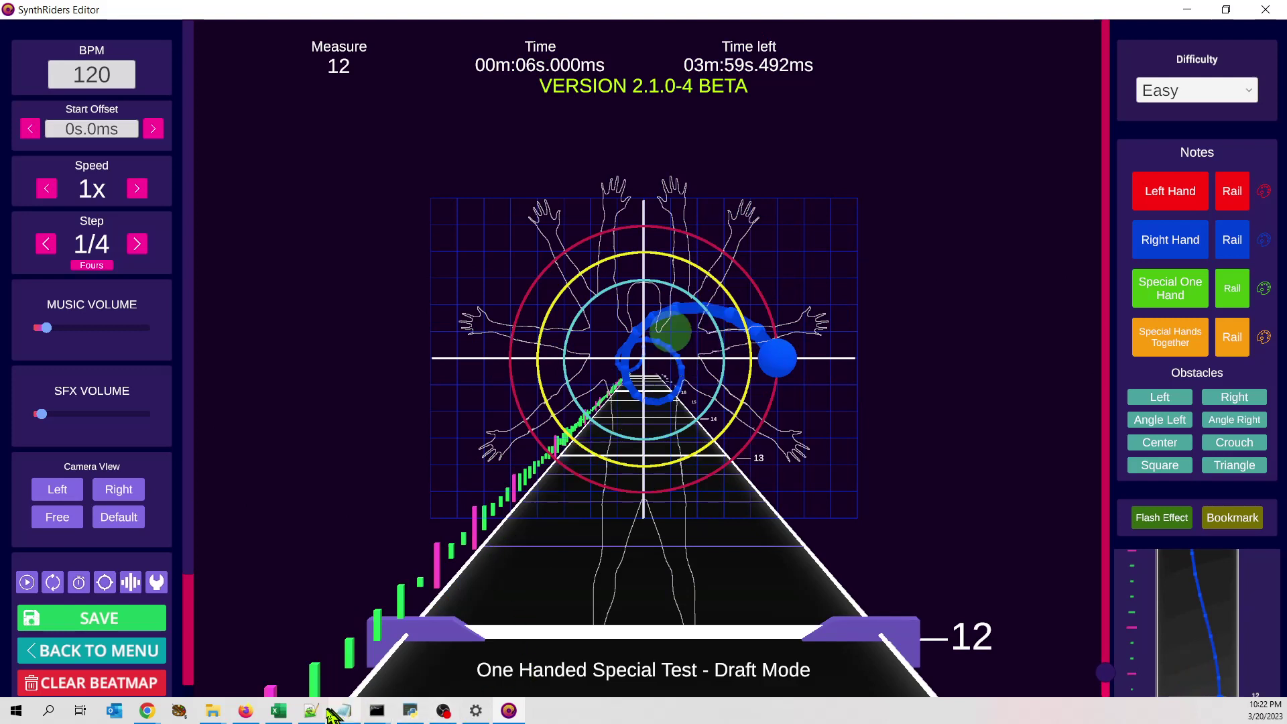
Change line 14 to --radius=1, save, and run the file through smh_companion.bat
{"action": "left_click", "coordinate": [509, 711]}
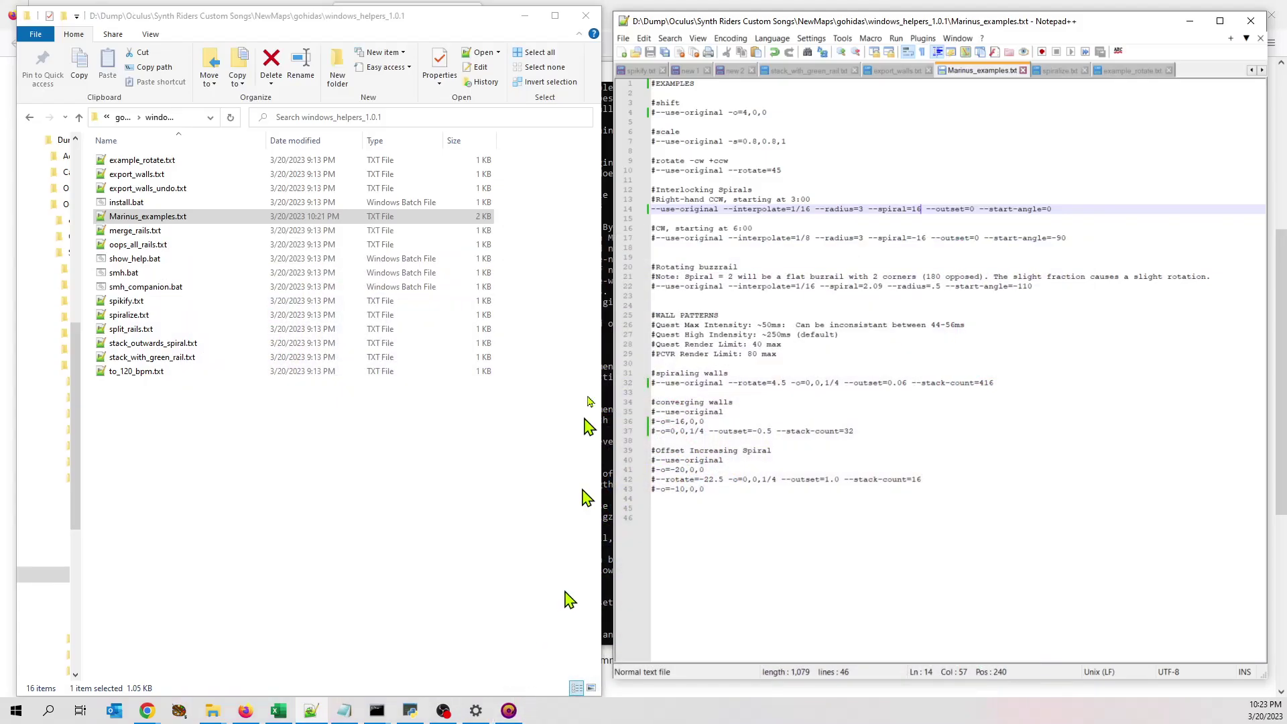
{"action": "left_click", "coordinate": [859, 210]}
{"action": "key", "text": "Delete"}
{"action": "type", "text": "1"}
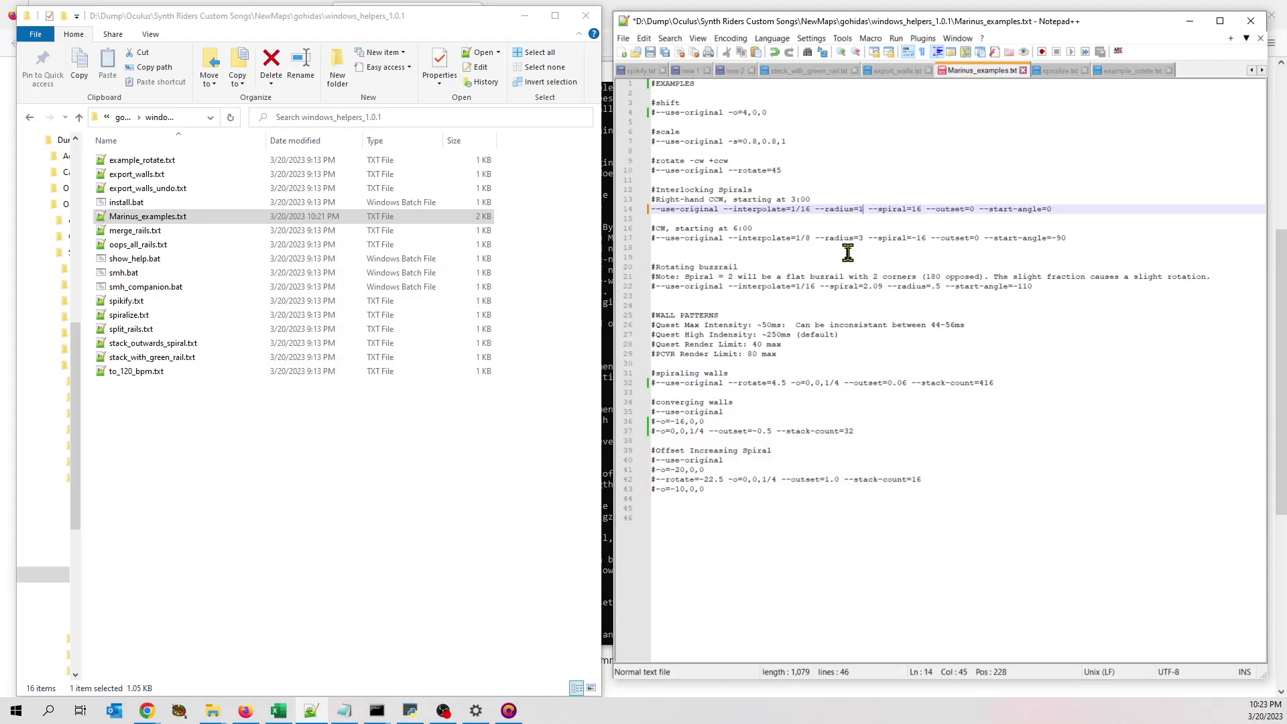
{"action": "left_click", "coordinate": [655, 53]}
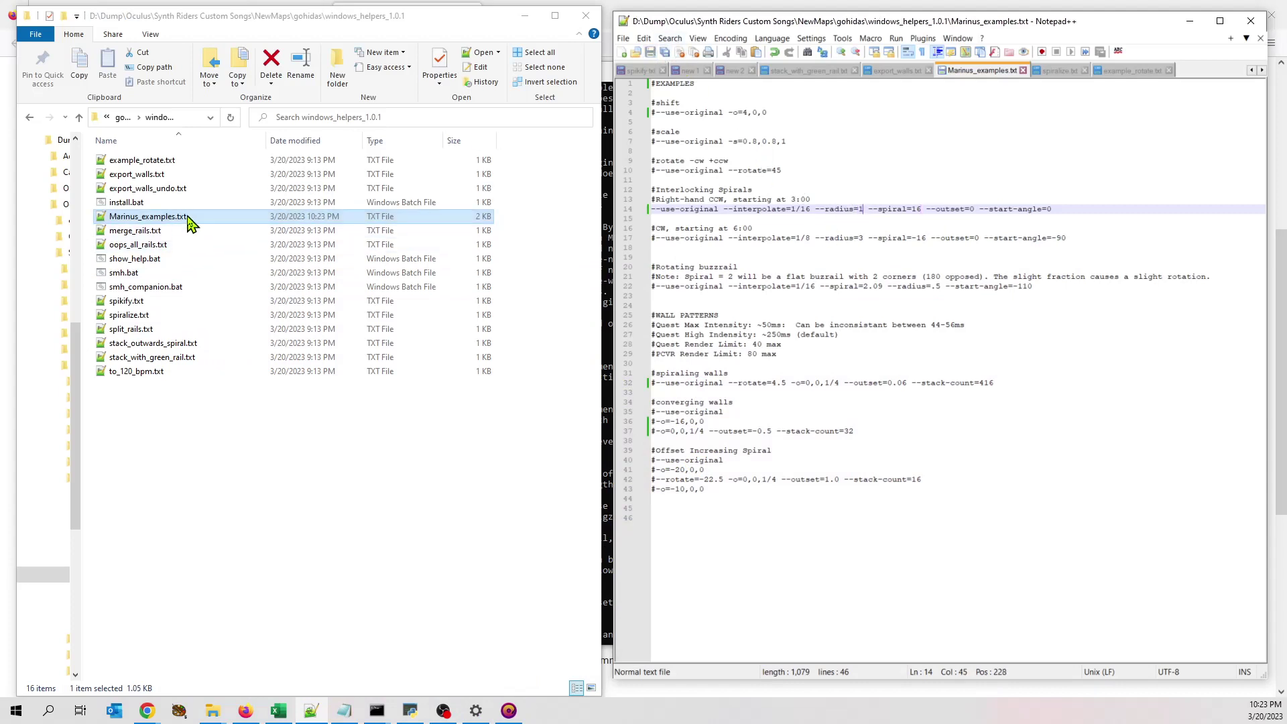
{"action": "left_click_drag", "start_coordinate": [189, 225], "coordinate": [178, 287]}
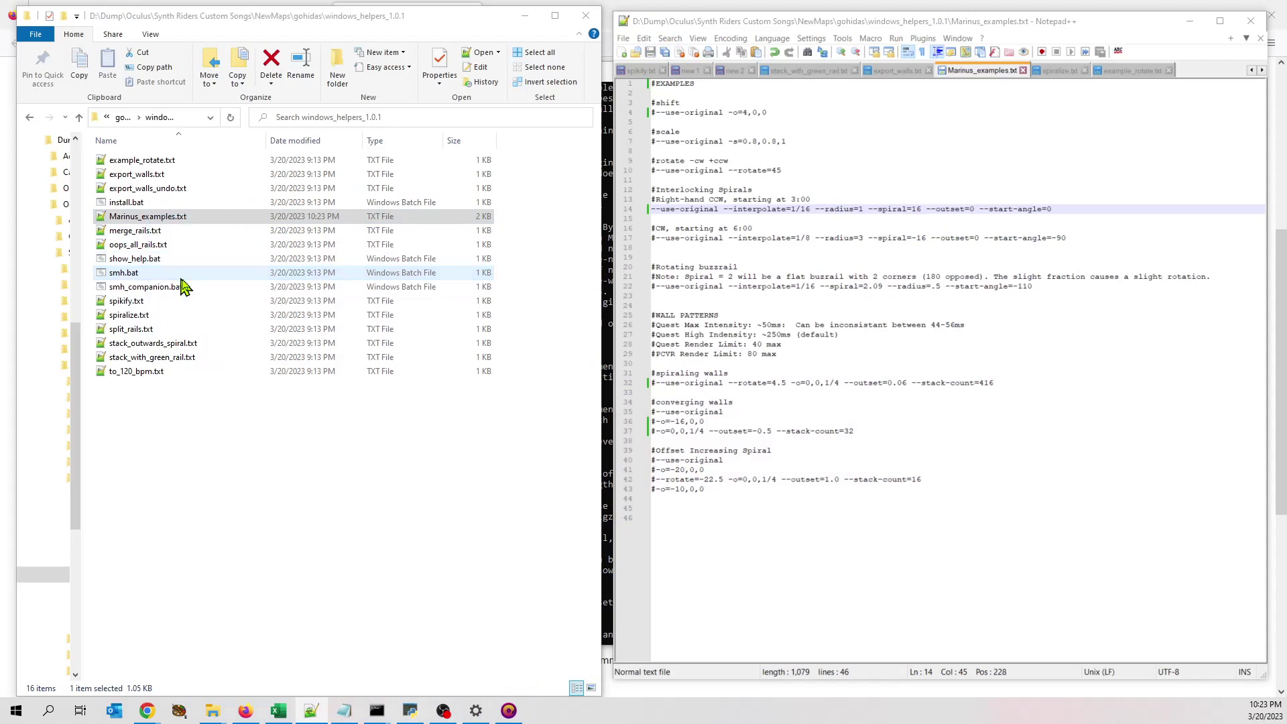
{"action": "left_click", "coordinate": [507, 714]}
Paste the radius-1 spiral rail at measure 12 and scroll to inspect its tight coil
{"action": "key", "text": "ctrl+v"}
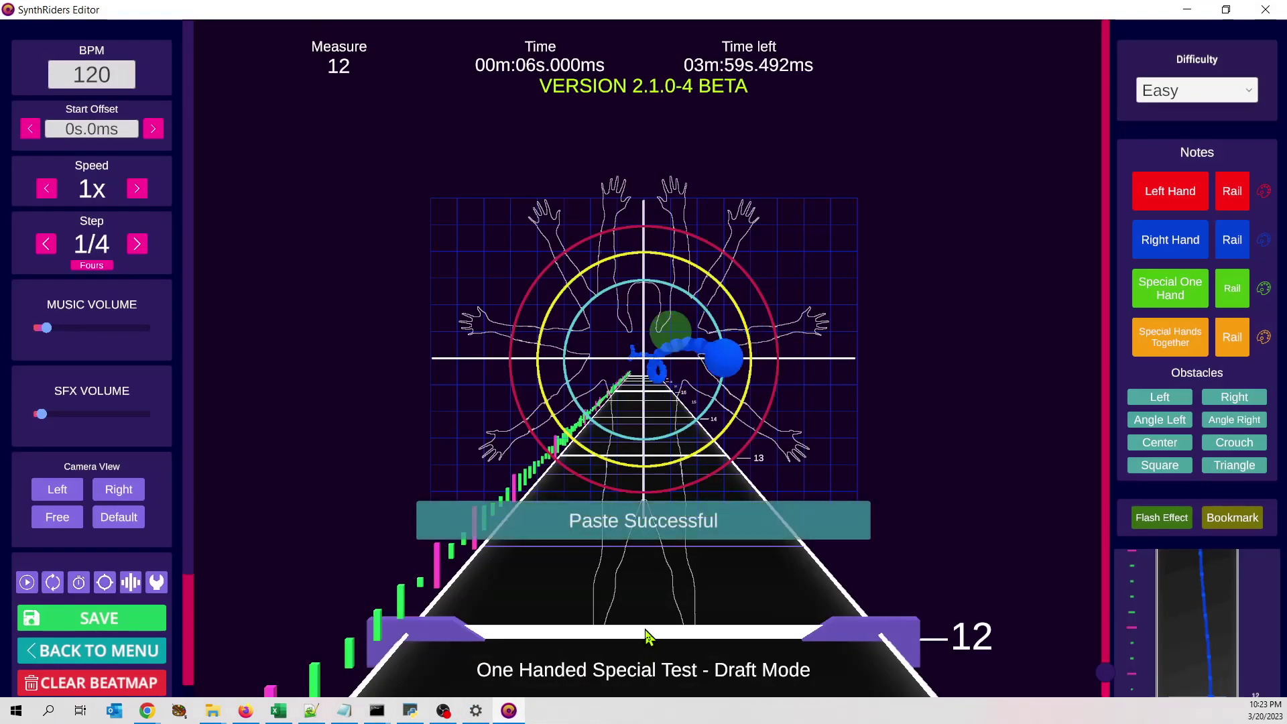
{"action": "scroll", "coordinate": [664, 590], "scroll_direction": "down", "scroll_amount": 7}
{"action": "scroll", "coordinate": [681, 548], "scroll_direction": "down", "scroll_amount": 2}
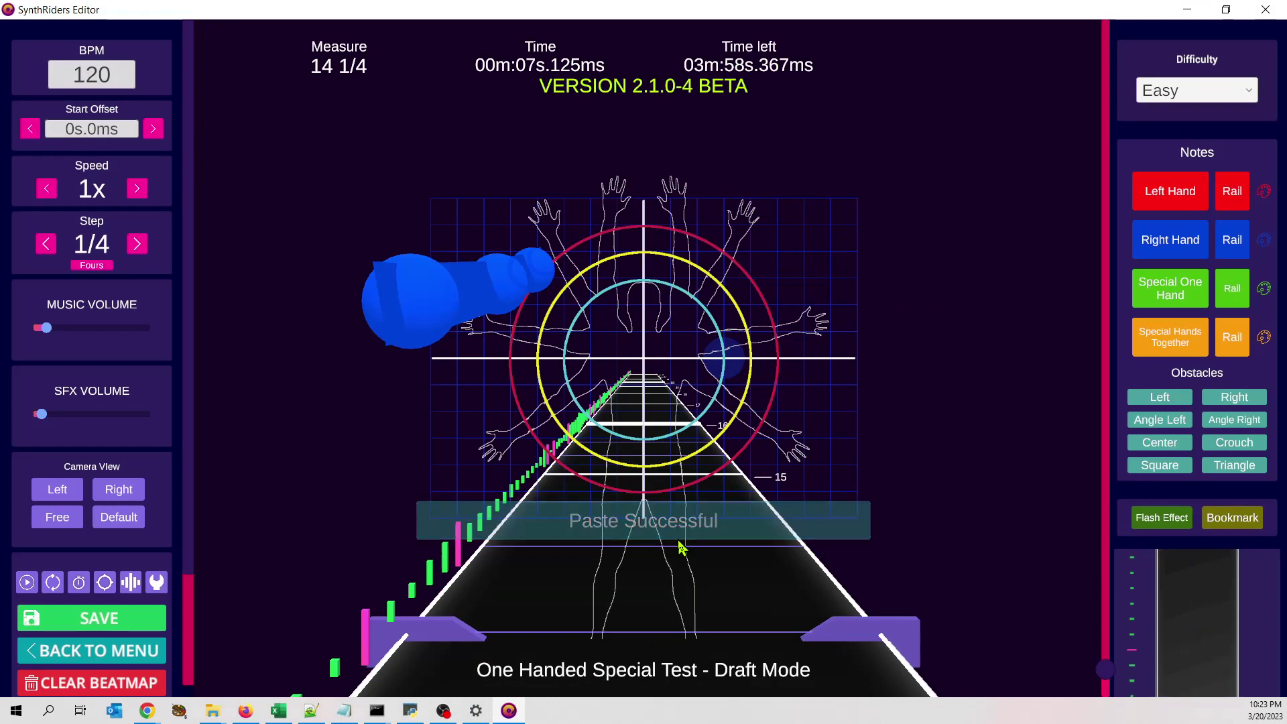
{"action": "scroll", "coordinate": [679, 563], "scroll_direction": "up", "scroll_amount": 9}
{"action": "scroll", "coordinate": [678, 573], "scroll_direction": "down", "scroll_amount": 9}
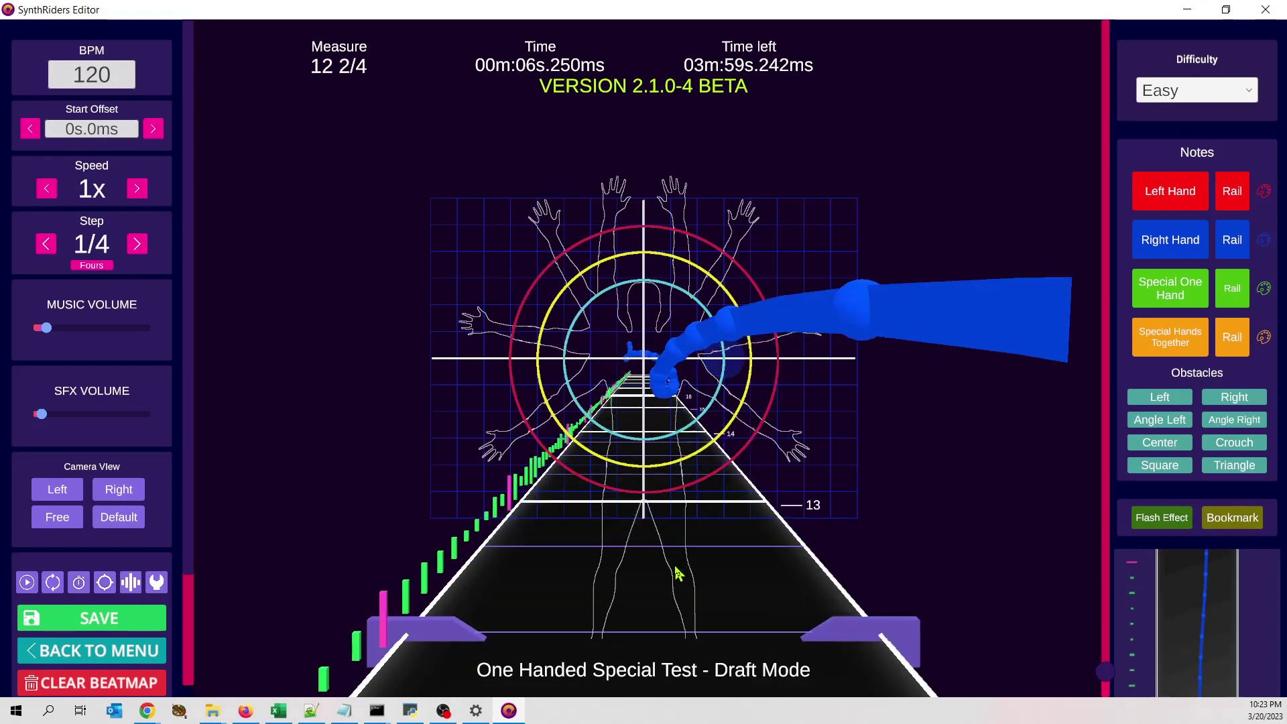
{"action": "scroll", "coordinate": [678, 574], "scroll_direction": "up", "scroll_amount": 8}
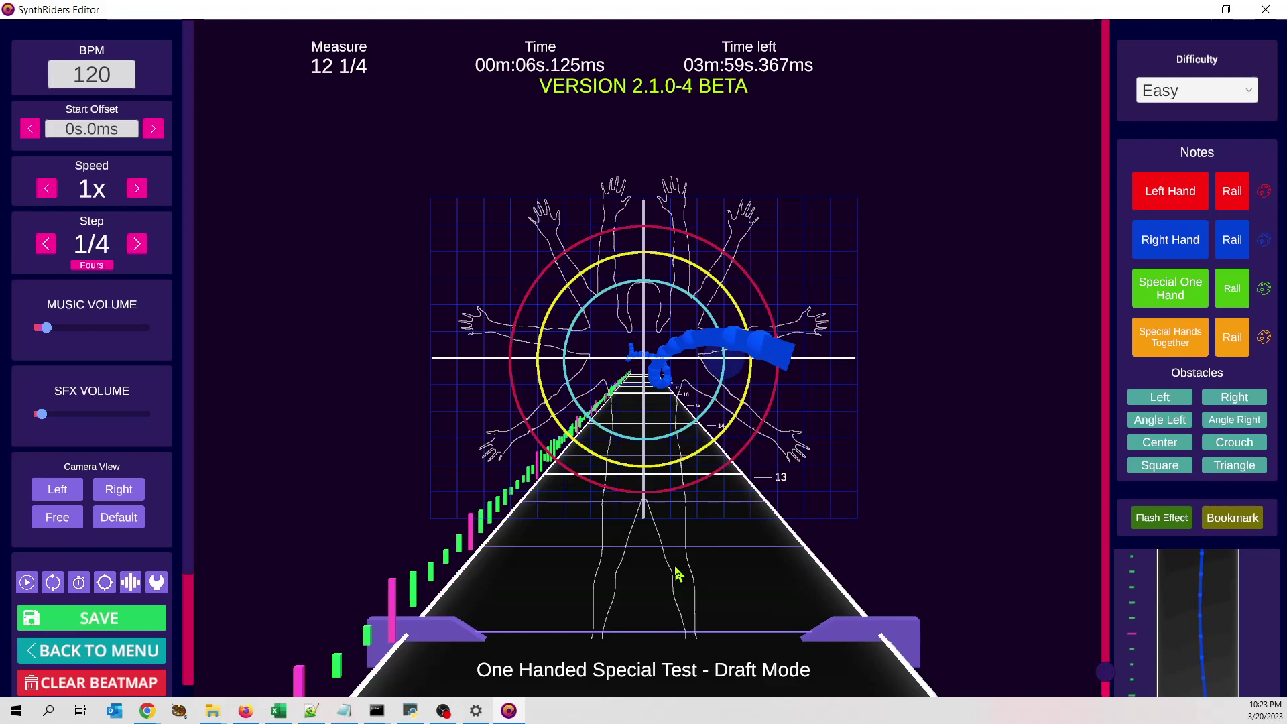
{"action": "scroll", "coordinate": [677, 574], "scroll_direction": "up", "scroll_amount": 2}
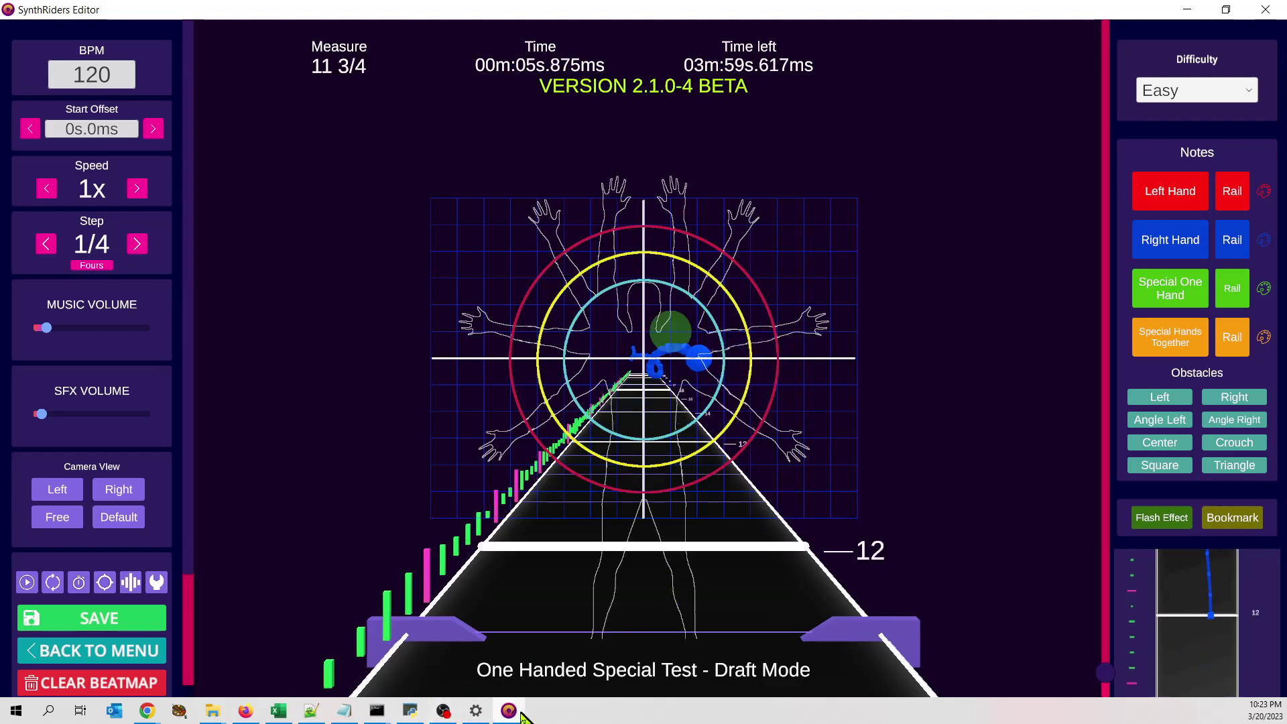
Find and select the spiraling walls command on line 32 of Marinus_examples.txt
{"action": "left_click", "coordinate": [310, 714]}
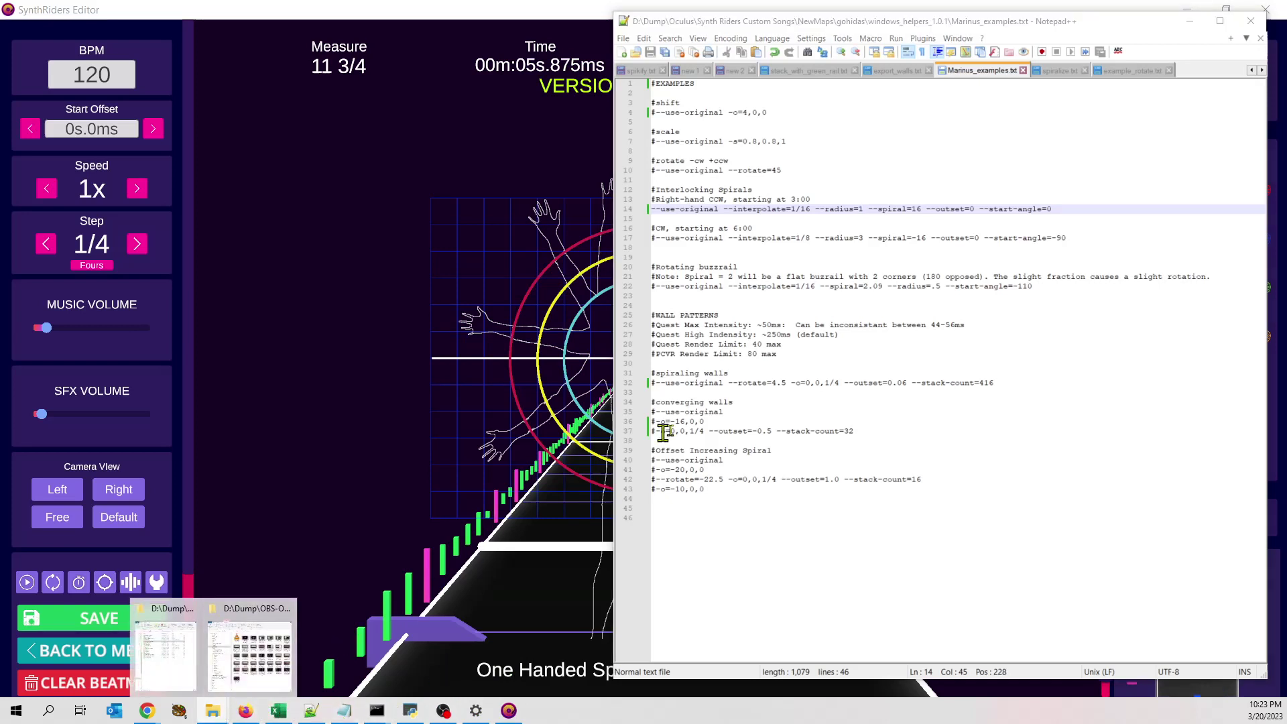
{"action": "left_click", "coordinate": [738, 354]}
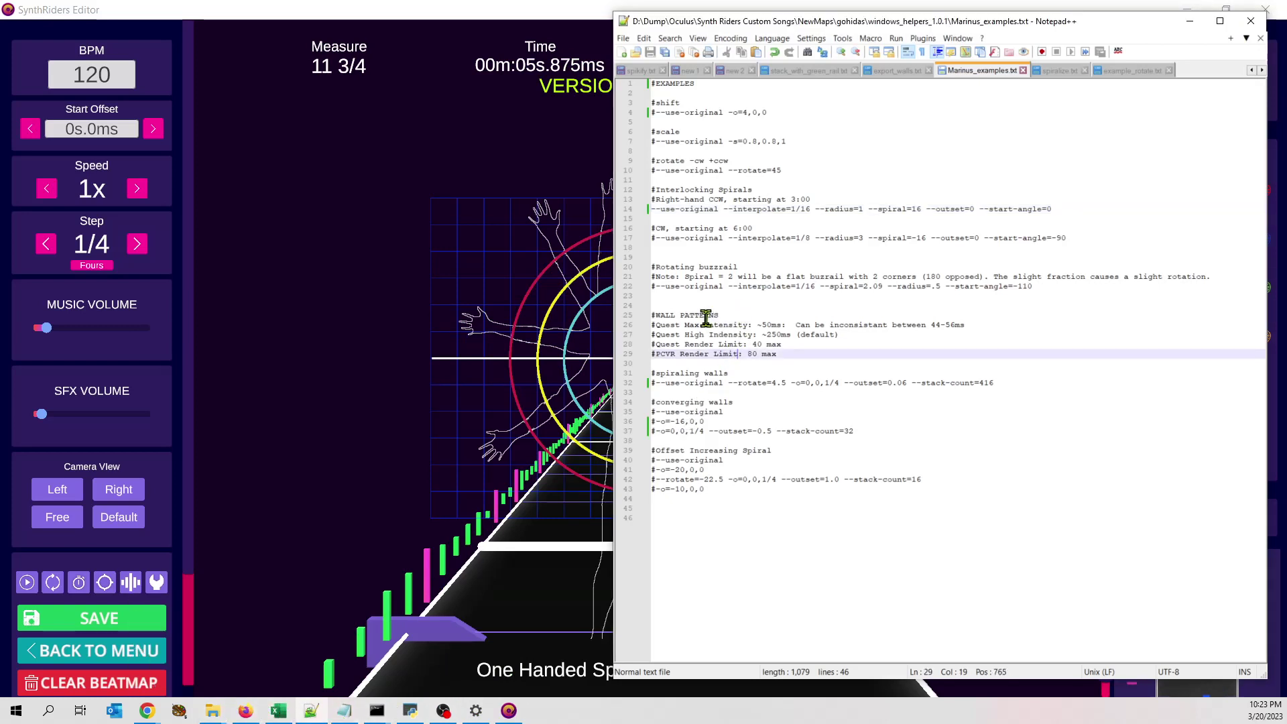
{"action": "left_click", "coordinate": [719, 382]}
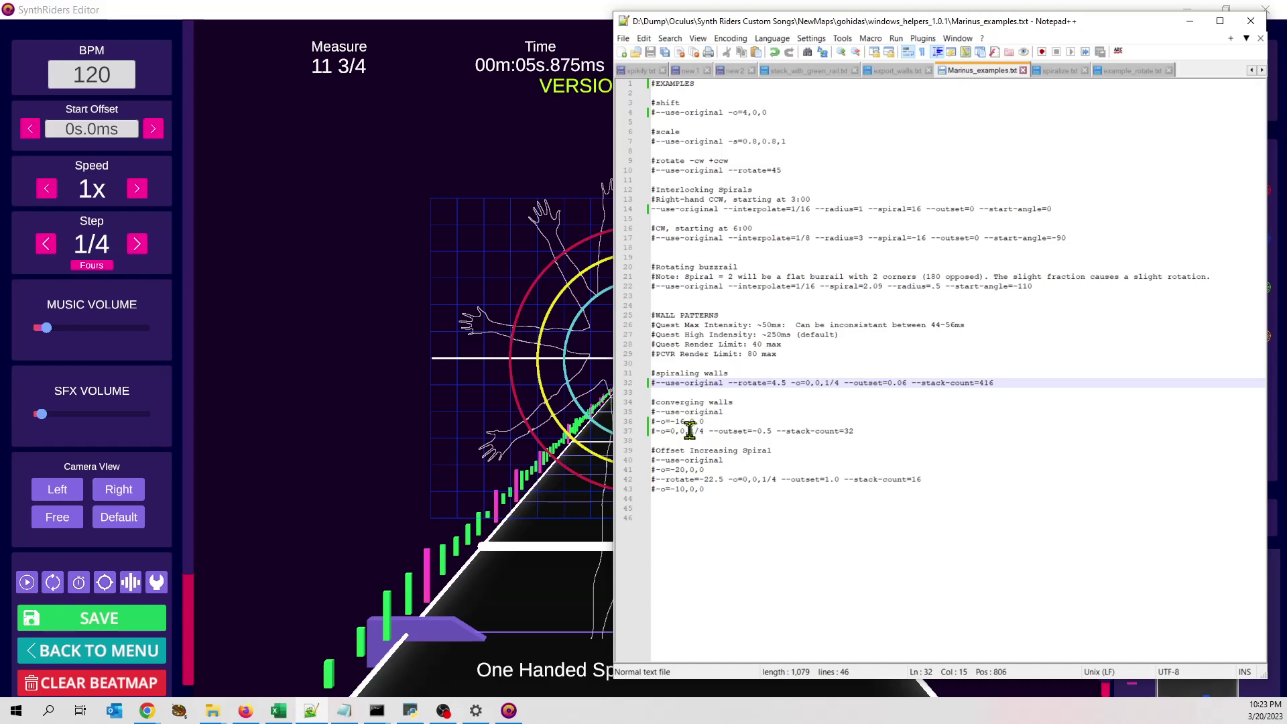
{"action": "left_click_drag", "start_coordinate": [1000, 382], "coordinate": [642, 379]}
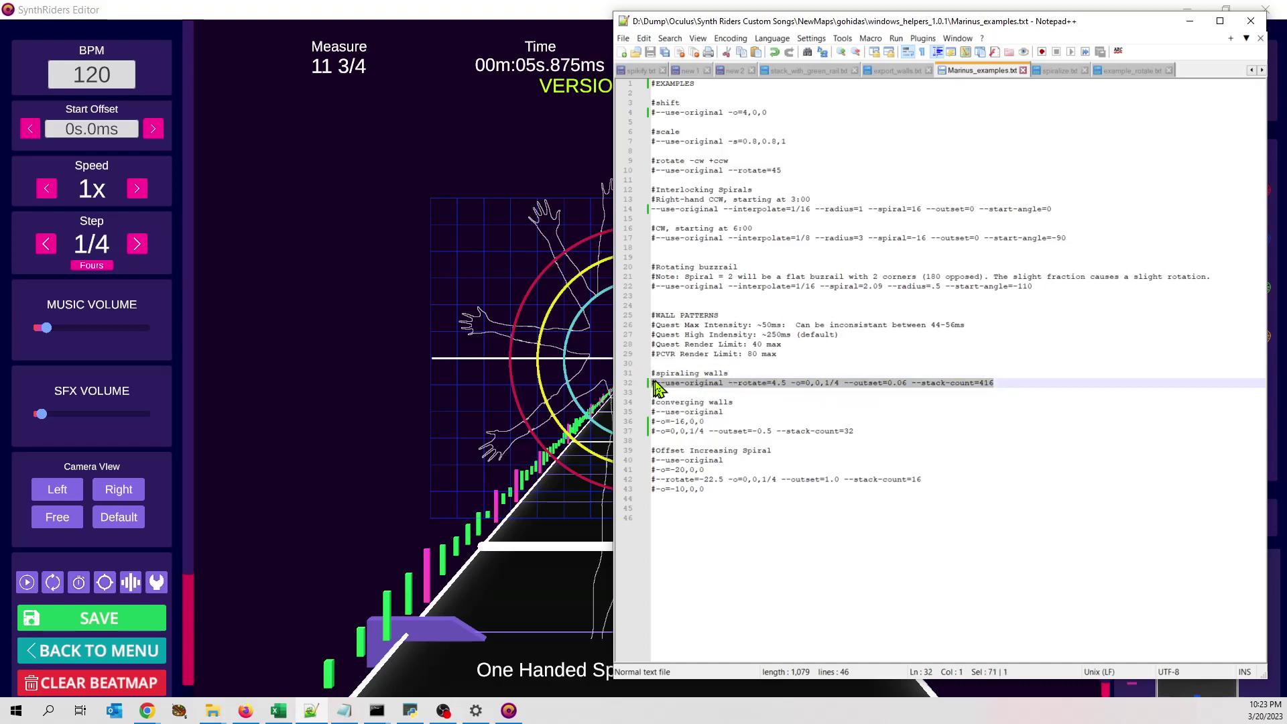
Remove the # from line 32 and add # at the start of line 14
{"action": "left_click", "coordinate": [655, 383]}
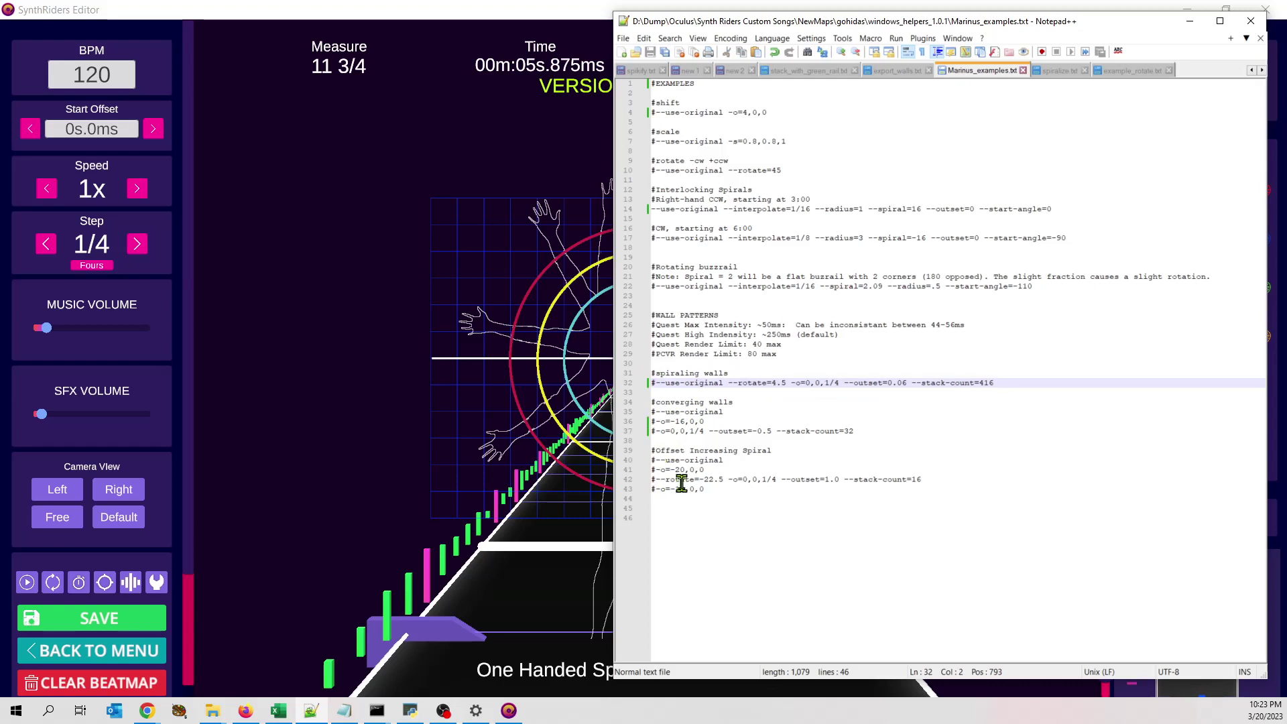
{"action": "key", "text": "BackSpace"}
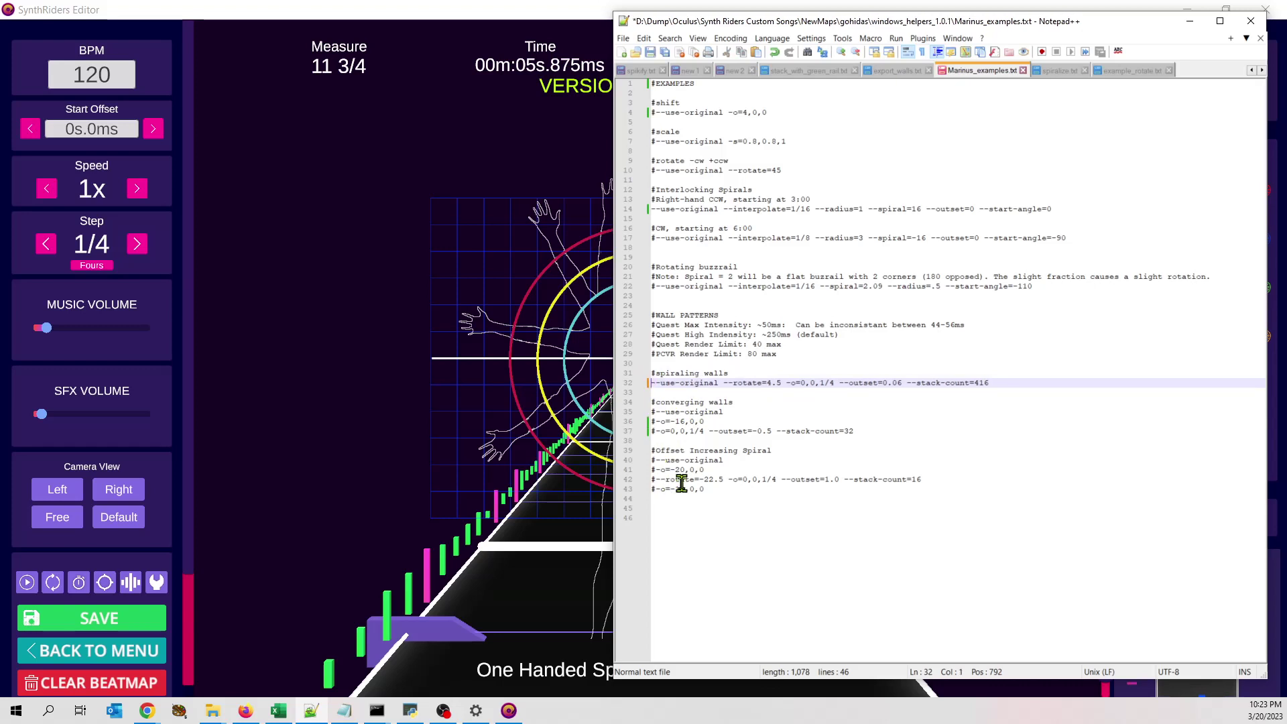
{"action": "key", "text": "Up"}
{"action": "key", "text": "Up"}
{"action": "key", "text": "Up"}
{"action": "key", "text": "Up"}
{"action": "key", "text": "Up"}
{"action": "key", "text": "Up"}
{"action": "key", "text": "Up"}
{"action": "key", "text": "Up"}
{"action": "key", "text": "Up"}
{"action": "key", "text": "Up"}
{"action": "key", "text": "Up"}
{"action": "key", "text": "Up"}
{"action": "key", "text": "Up"}
{"action": "key", "text": "Up"}
{"action": "key", "text": "Up"}
{"action": "key", "text": "Up"}
{"action": "key", "text": "Up"}
{"action": "key", "text": "Up"}
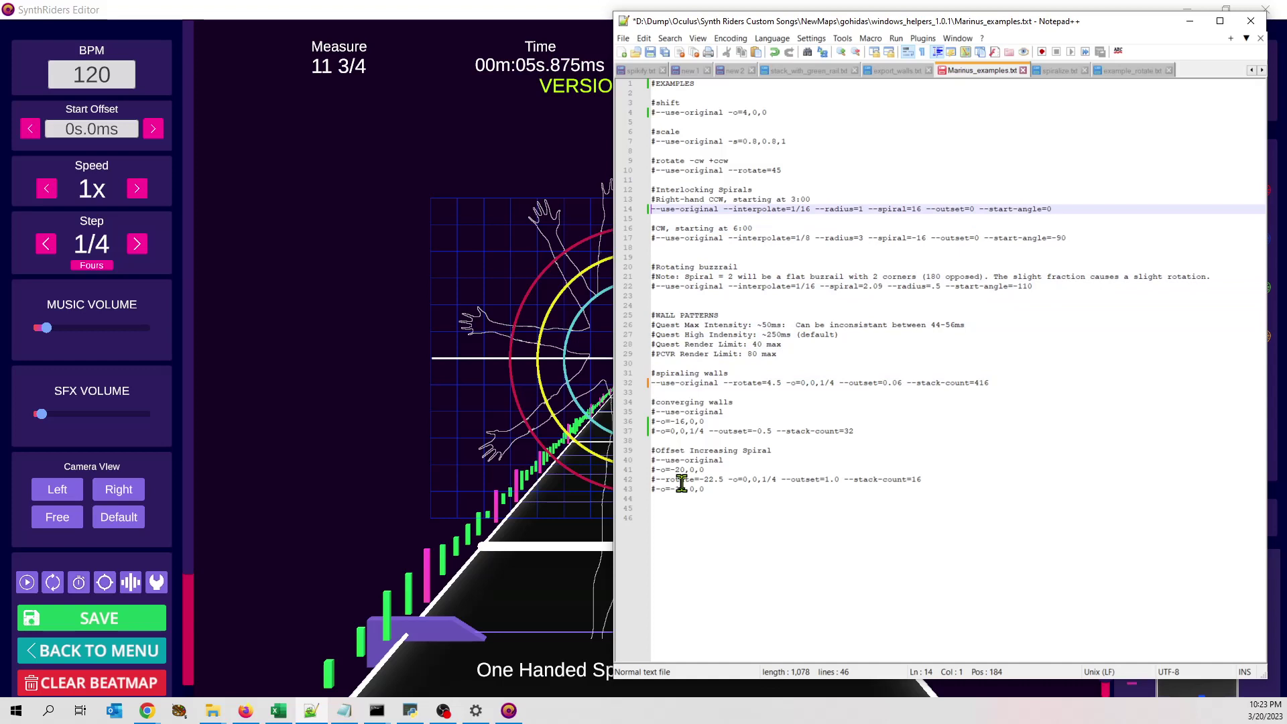
{"action": "type", "text": "#"}
{"action": "key", "text": "Down"}
{"action": "key", "text": "Down"}
{"action": "key", "text": "Down"}
{"action": "key", "text": "Down"}
{"action": "key", "text": "Down"}
{"action": "key", "text": "Down"}
{"action": "key", "text": "Down"}
{"action": "key", "text": "Down"}
{"action": "key", "text": "Down"}
{"action": "key", "text": "Down"}
{"action": "key", "text": "Down"}
{"action": "key", "text": "Down"}
{"action": "key", "text": "Down"}
{"action": "key", "text": "Down"}
{"action": "key", "text": "Down"}
{"action": "key", "text": "Down"}
{"action": "key", "text": "Down"}
{"action": "key", "text": "Down"}
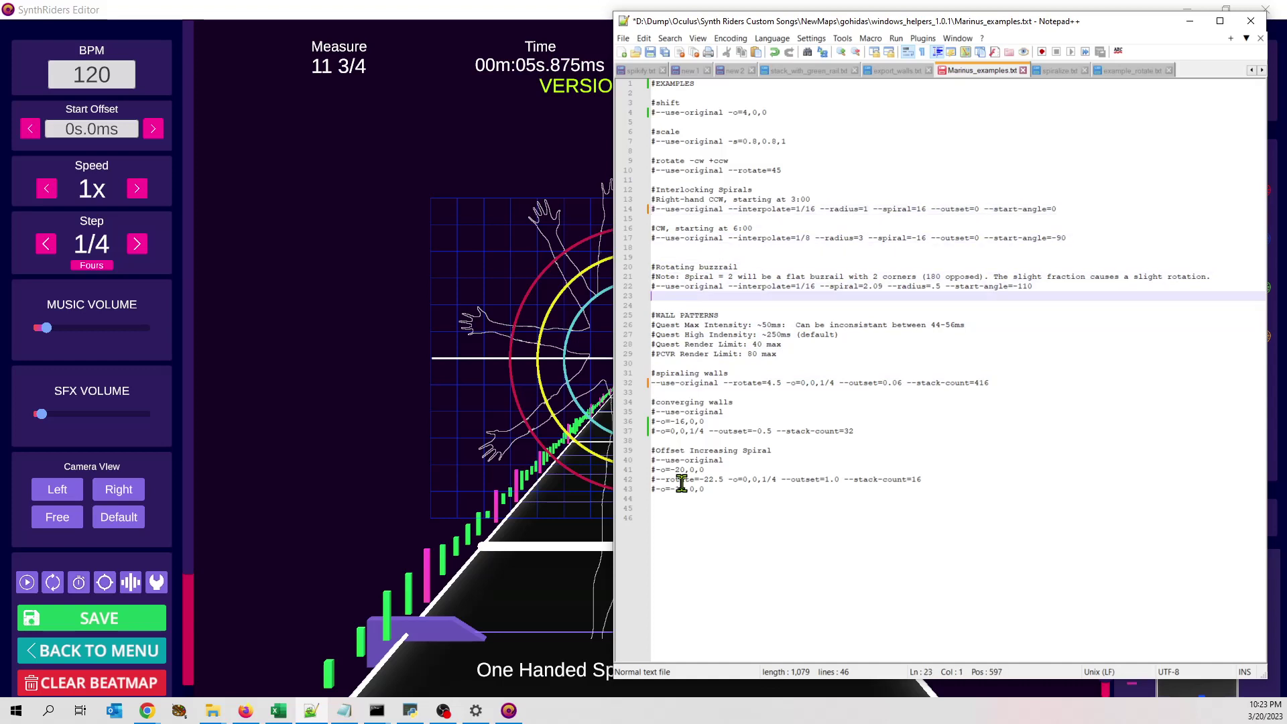
{"action": "key", "text": "Left"}
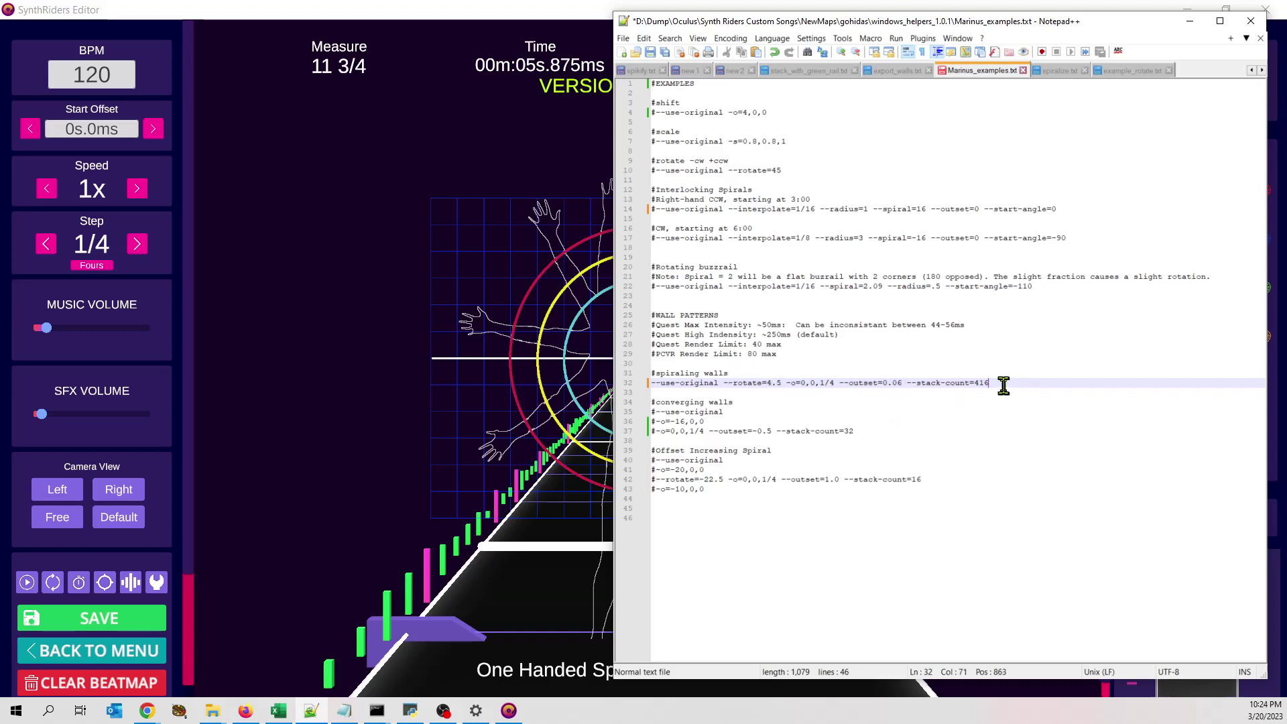
Return to the beatmap editor and scroll to the green rail and wall at measure 8
{"action": "left_click", "coordinate": [872, 421]}
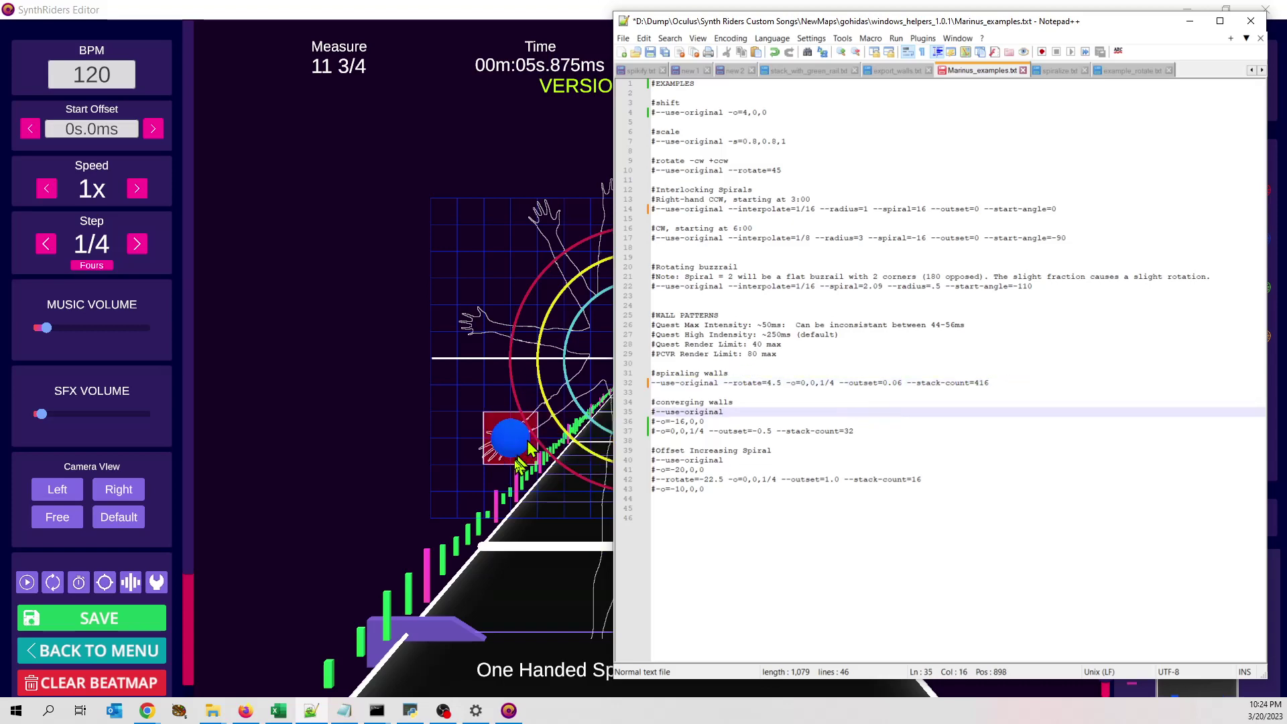
{"action": "left_click", "coordinate": [496, 450]}
{"action": "scroll", "coordinate": [499, 527], "scroll_direction": "up", "scroll_amount": 5}
{"action": "scroll", "coordinate": [514, 541], "scroll_direction": "up", "scroll_amount": 7}
{"action": "scroll", "coordinate": [523, 557], "scroll_direction": "down", "scroll_amount": 3}
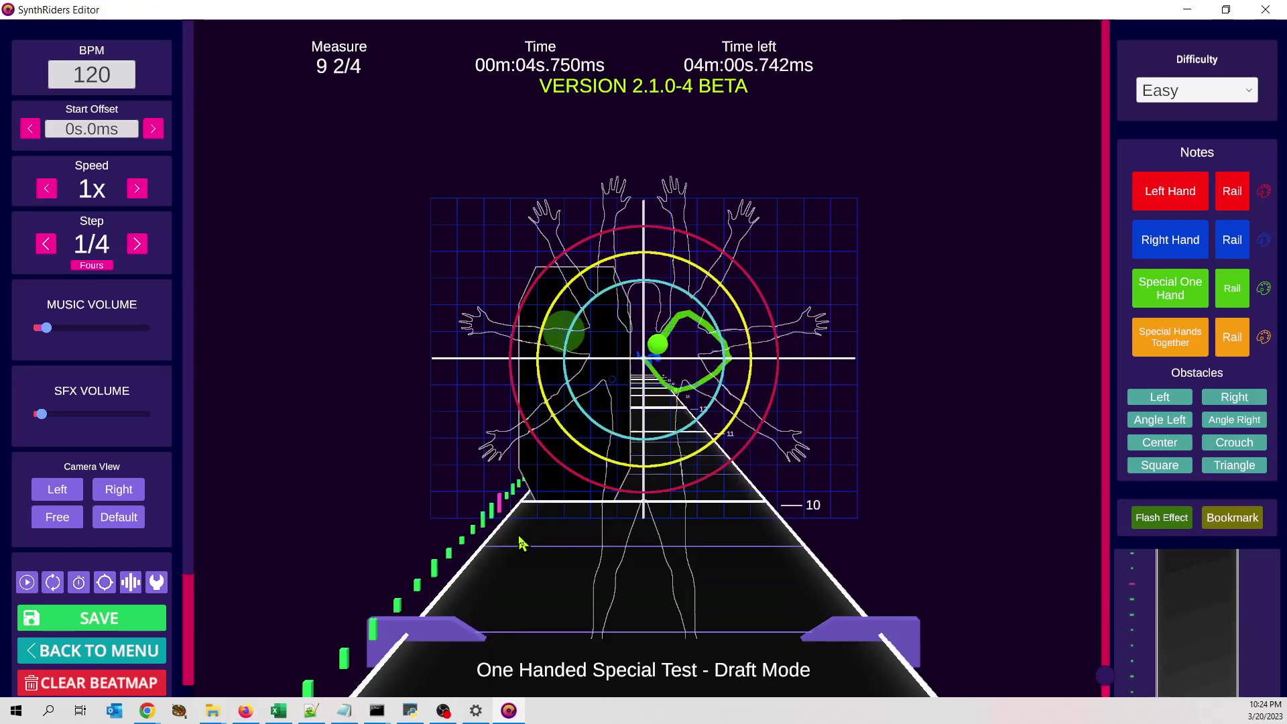
{"action": "scroll", "coordinate": [536, 570], "scroll_direction": "up", "scroll_amount": 16}
{"action": "scroll", "coordinate": [541, 578], "scroll_direction": "down", "scroll_amount": 10}
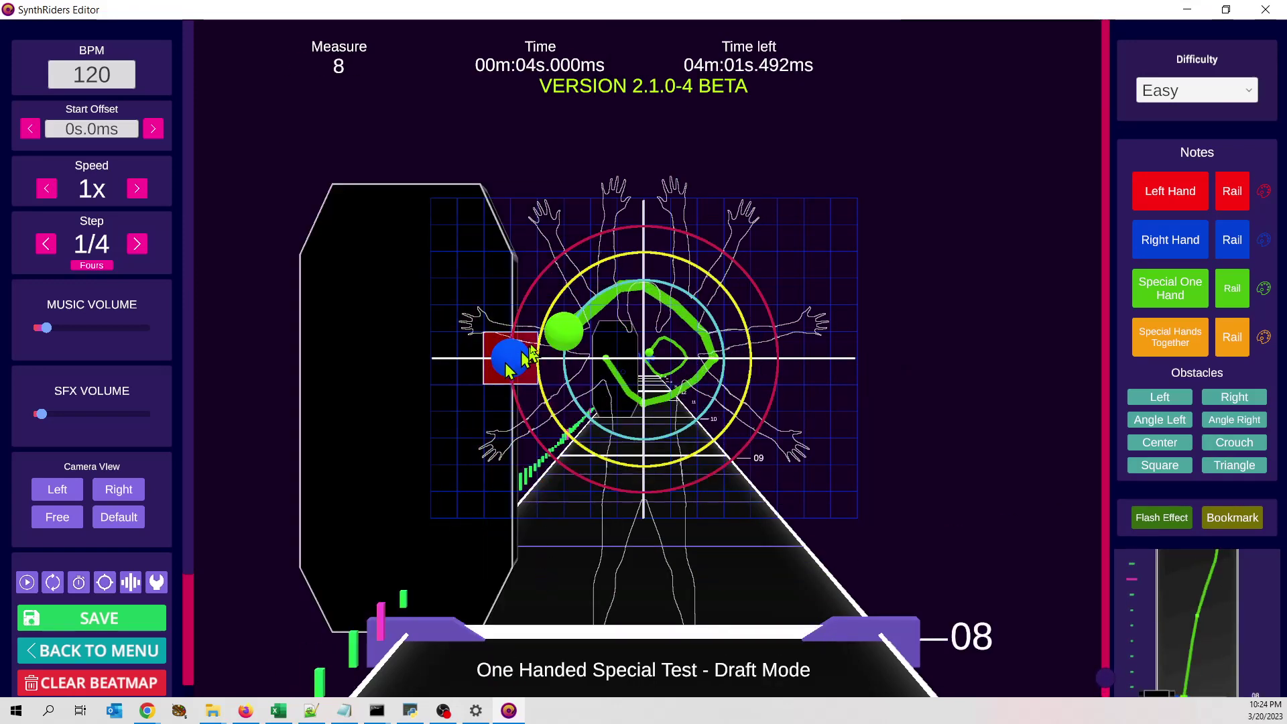
Turn on selection mode and copy the measure 8 green rail and wall notes
{"action": "key", "text": "Tab"}
{"action": "scroll", "coordinate": [539, 603], "scroll_direction": "down", "scroll_amount": 1}
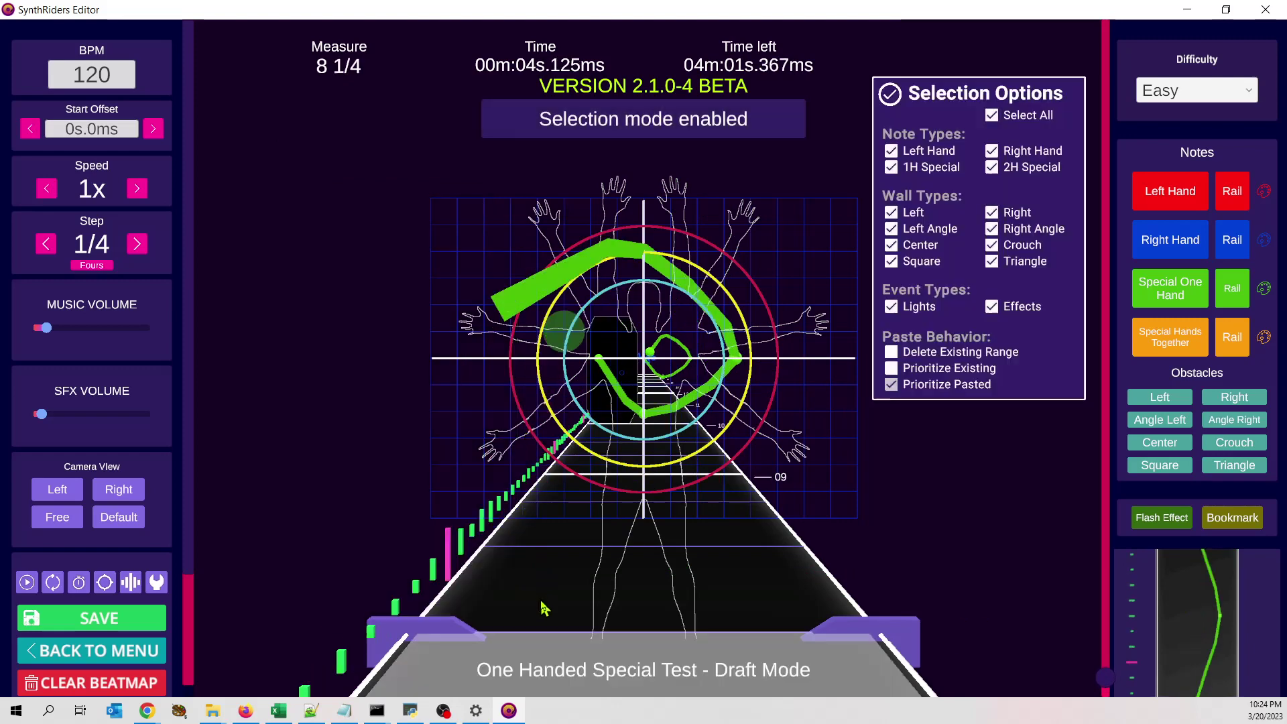
{"action": "key", "text": "ctrl+c"}
{"action": "scroll", "coordinate": [569, 610], "scroll_direction": "down", "scroll_amount": 20}
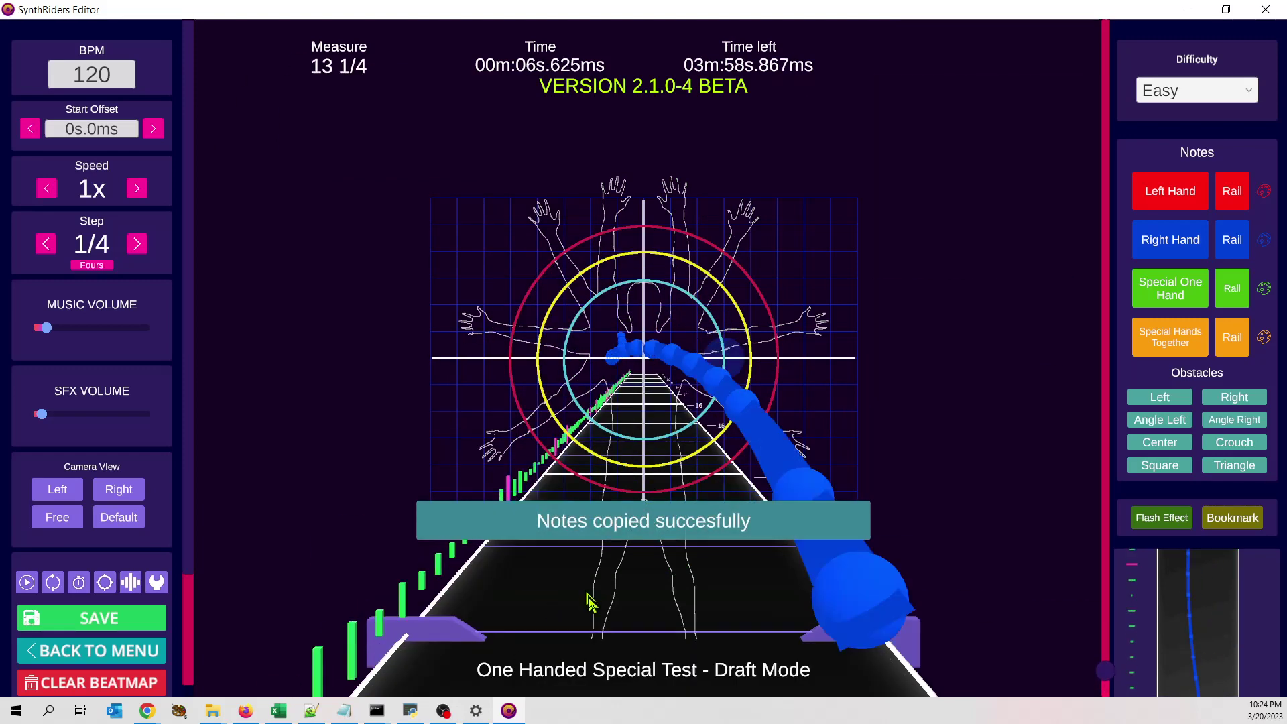
{"action": "scroll", "coordinate": [595, 616], "scroll_direction": "down", "scroll_amount": 6}
{"action": "scroll", "coordinate": [595, 617], "scroll_direction": "up", "scroll_amount": 1}
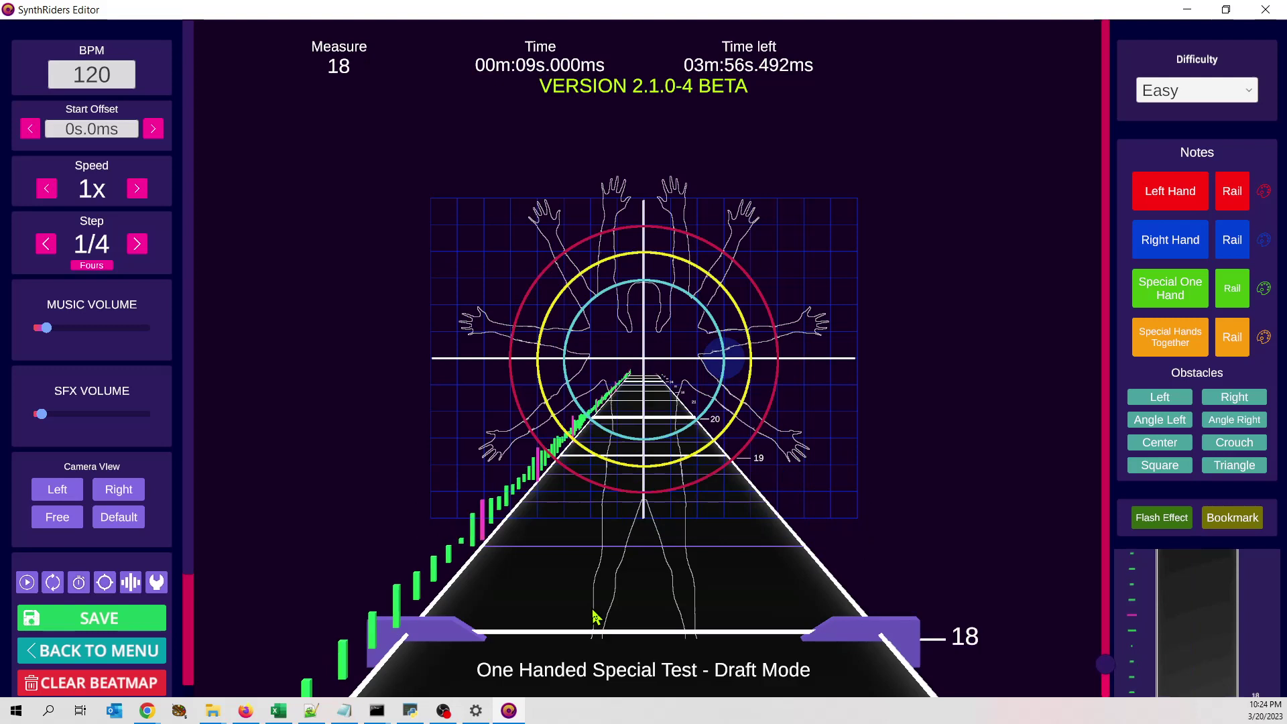
Save Marinus_examples.txt in Notepad++ with the spiraling walls command on line 32 active
{"action": "left_click", "coordinate": [311, 711]}
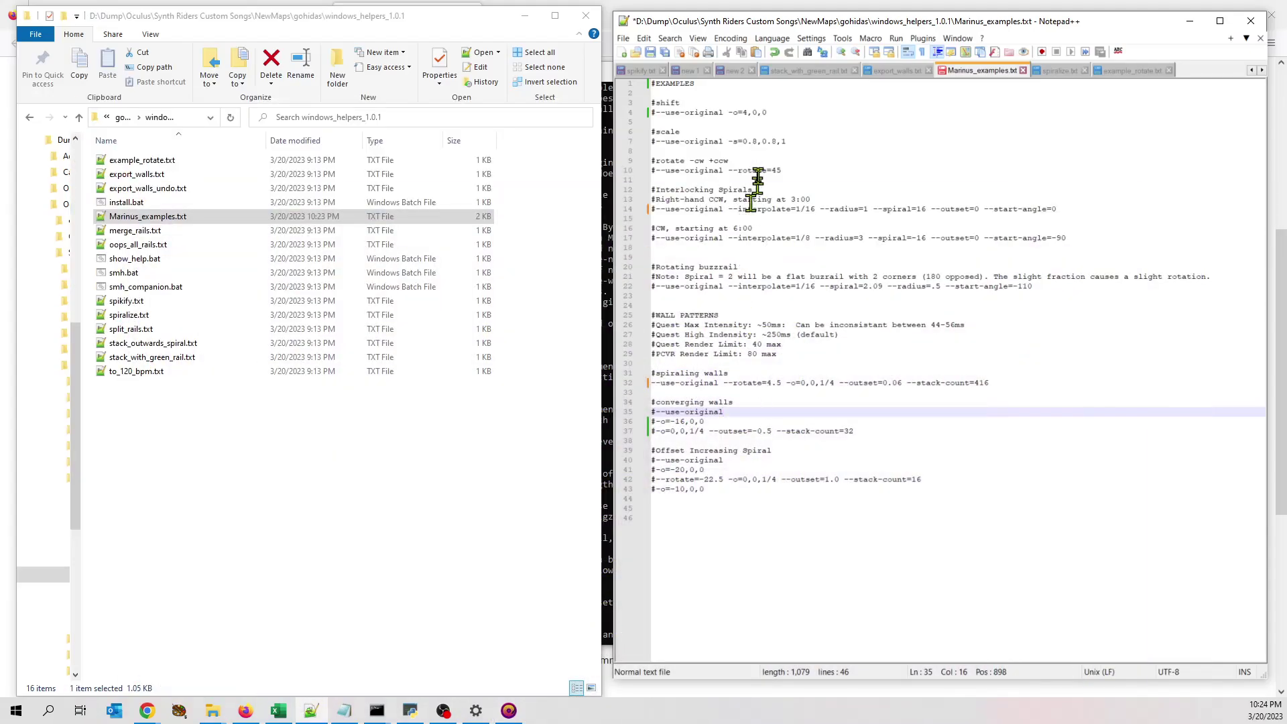
{"action": "left_click", "coordinate": [649, 54]}
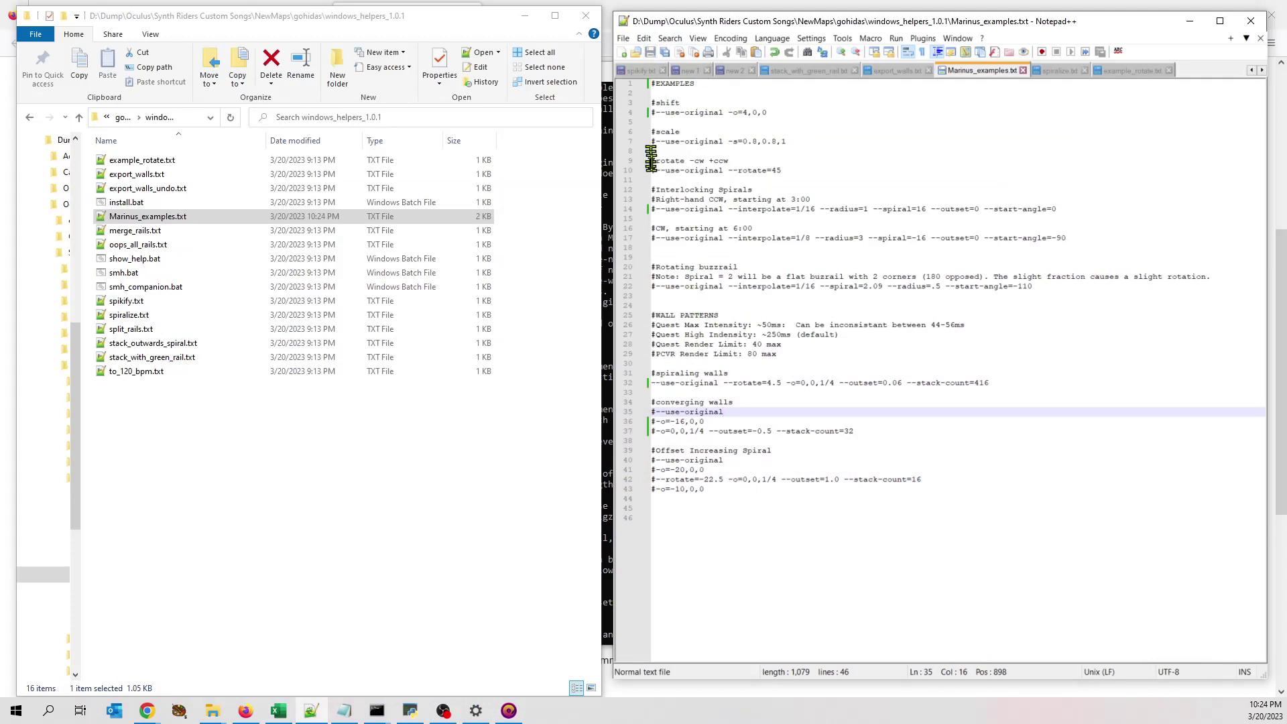
{"action": "left_click_drag", "start_coordinate": [1056, 382], "coordinate": [620, 379]}
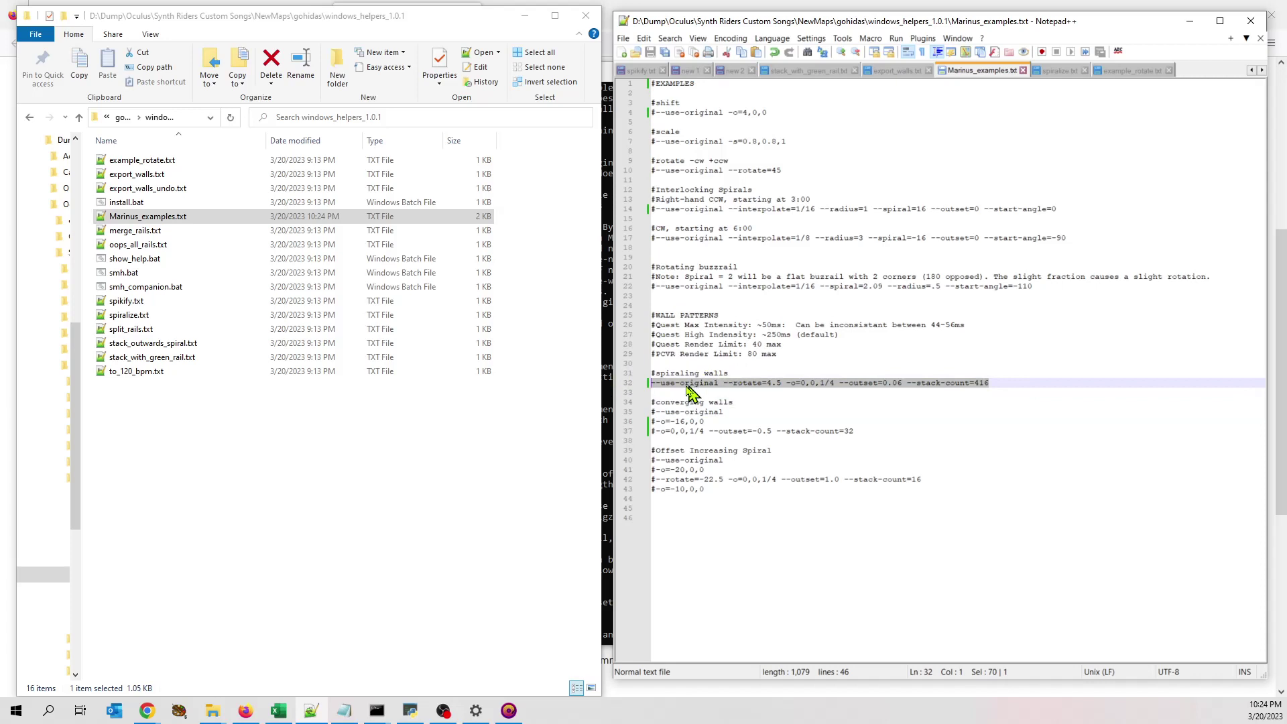
Run Marinus_examples.txt through smh.bat and return to SynthRiders Editor at measure 18
{"action": "left_click", "coordinate": [173, 225]}
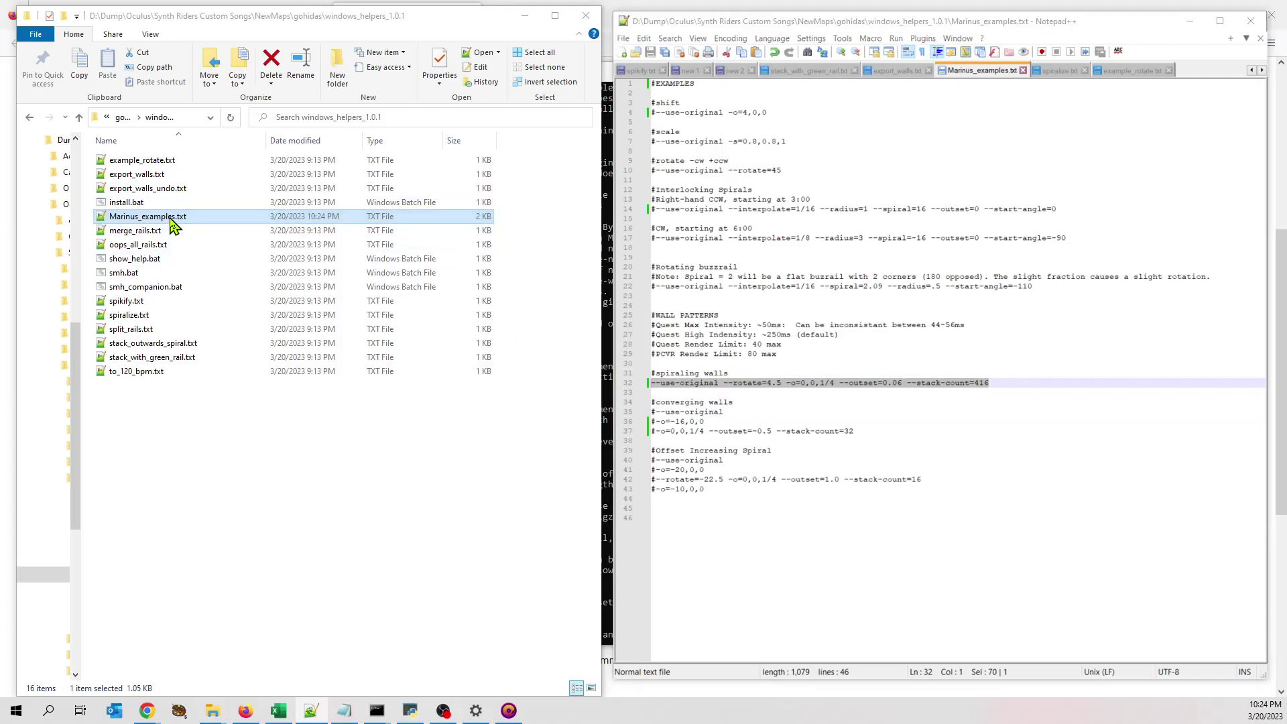
{"action": "left_click_drag", "start_coordinate": [173, 225], "coordinate": [167, 285]}
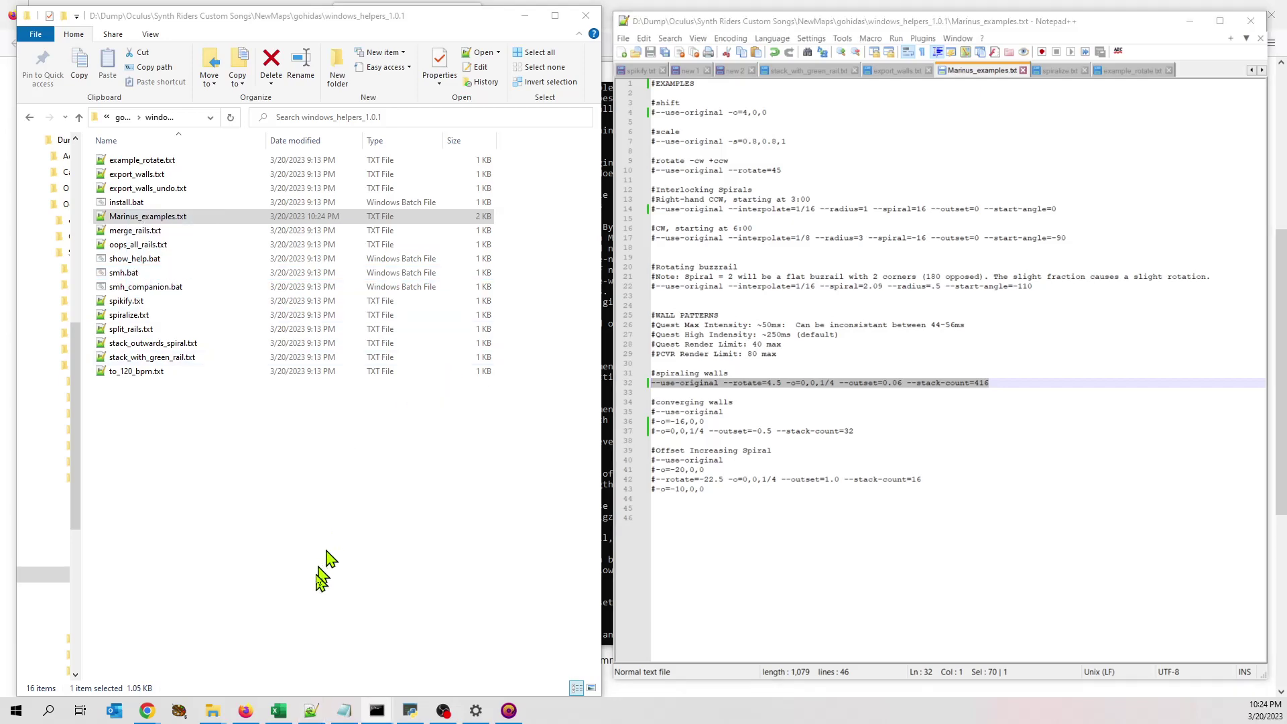
{"action": "left_click", "coordinate": [511, 716]}
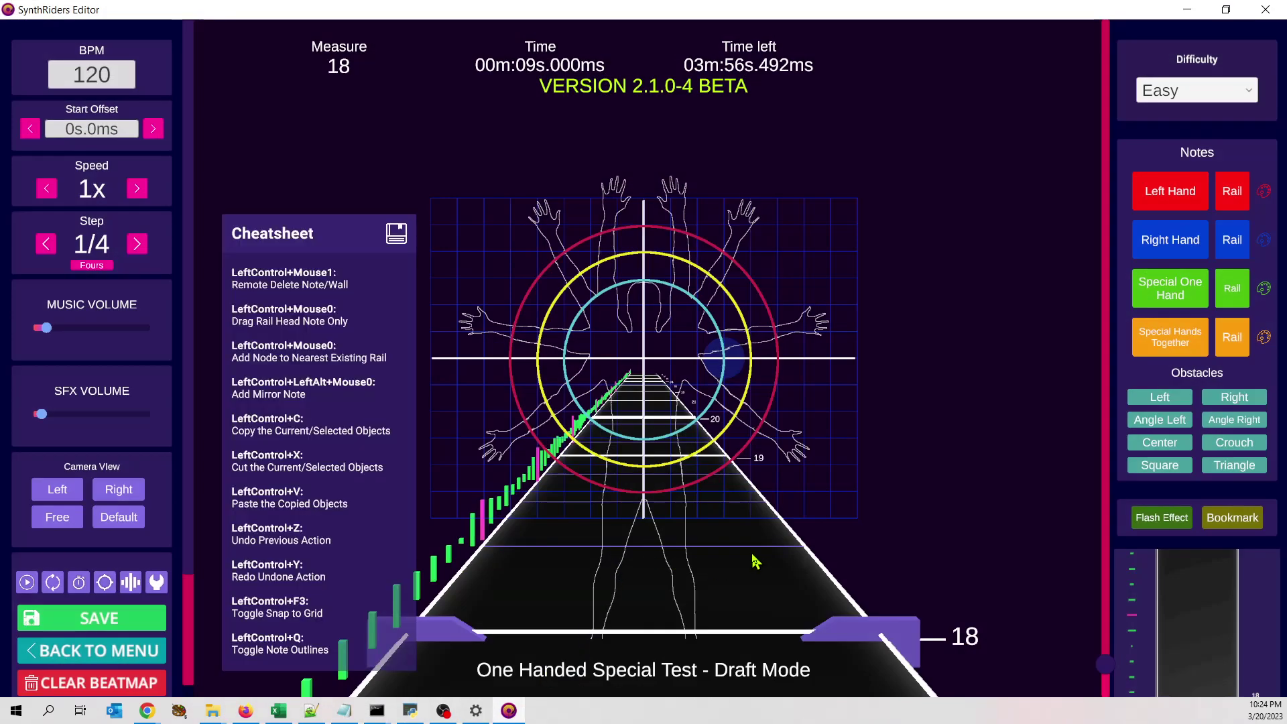
Paste the processed spiraling green walls at measure 18 and review the resulting spiral tunnel
{"action": "key", "text": "ctrl+v"}
{"action": "scroll", "coordinate": [857, 506], "scroll_direction": "down", "scroll_amount": 3}
{"action": "scroll", "coordinate": [853, 509], "scroll_direction": "up", "scroll_amount": 9}
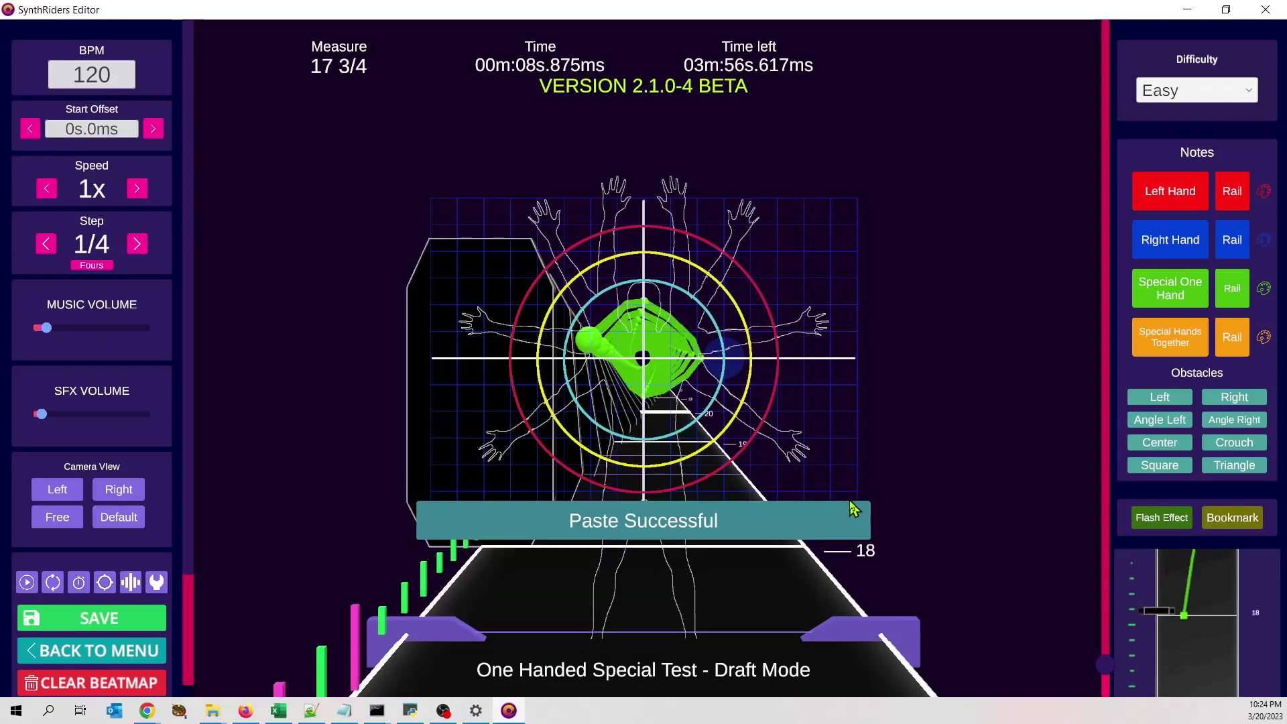
{"action": "scroll", "coordinate": [845, 533], "scroll_direction": "up", "scroll_amount": 20}
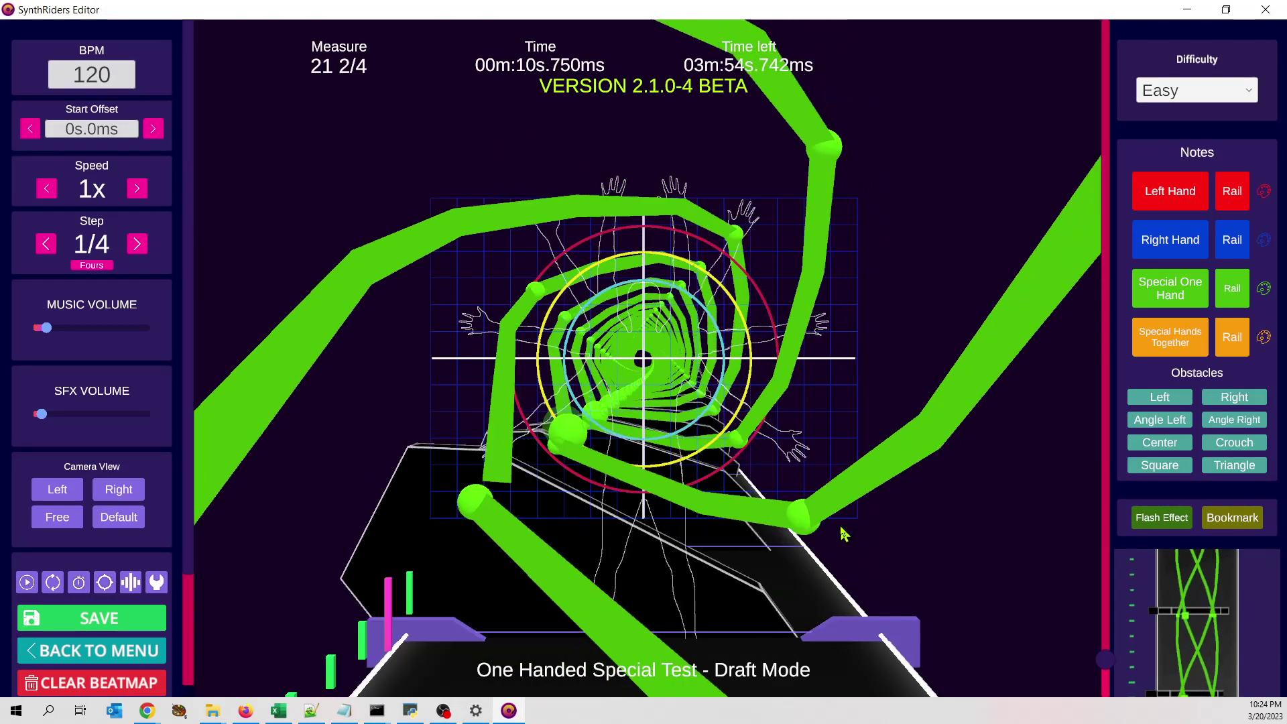
{"action": "scroll", "coordinate": [843, 540], "scroll_direction": "up", "scroll_amount": 20}
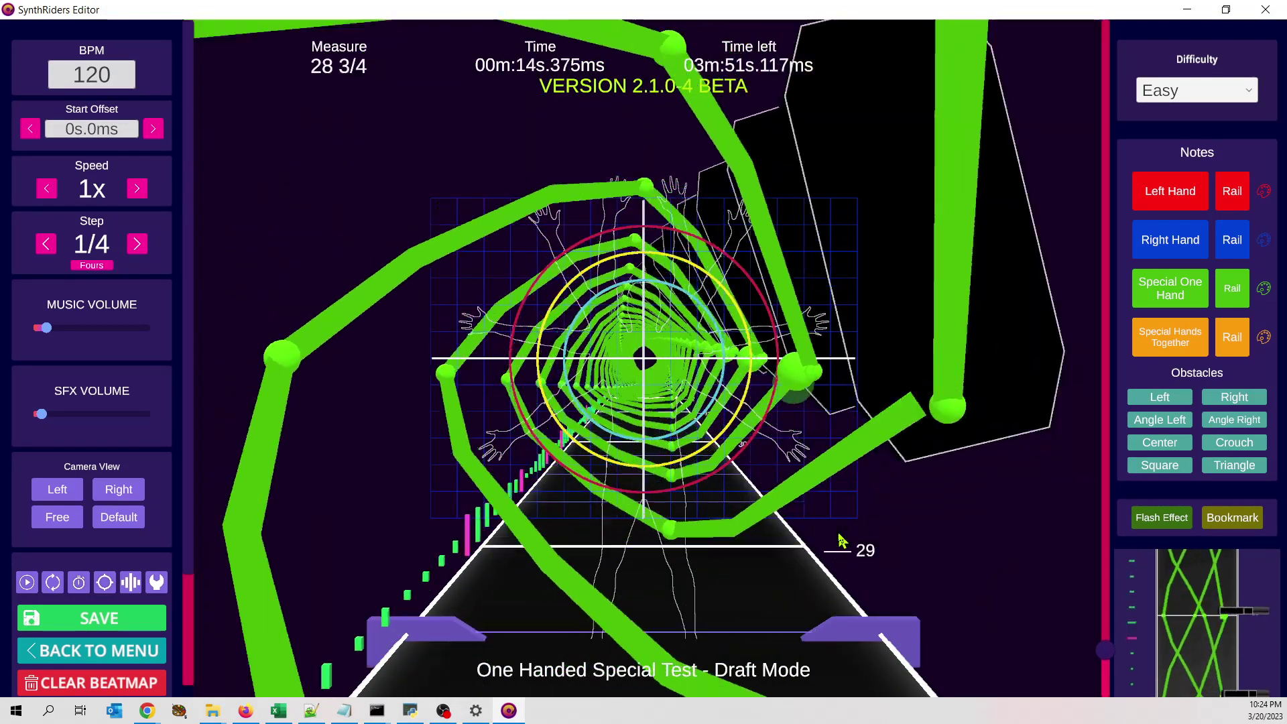
{"action": "scroll", "coordinate": [843, 541], "scroll_direction": "down", "scroll_amount": 20}
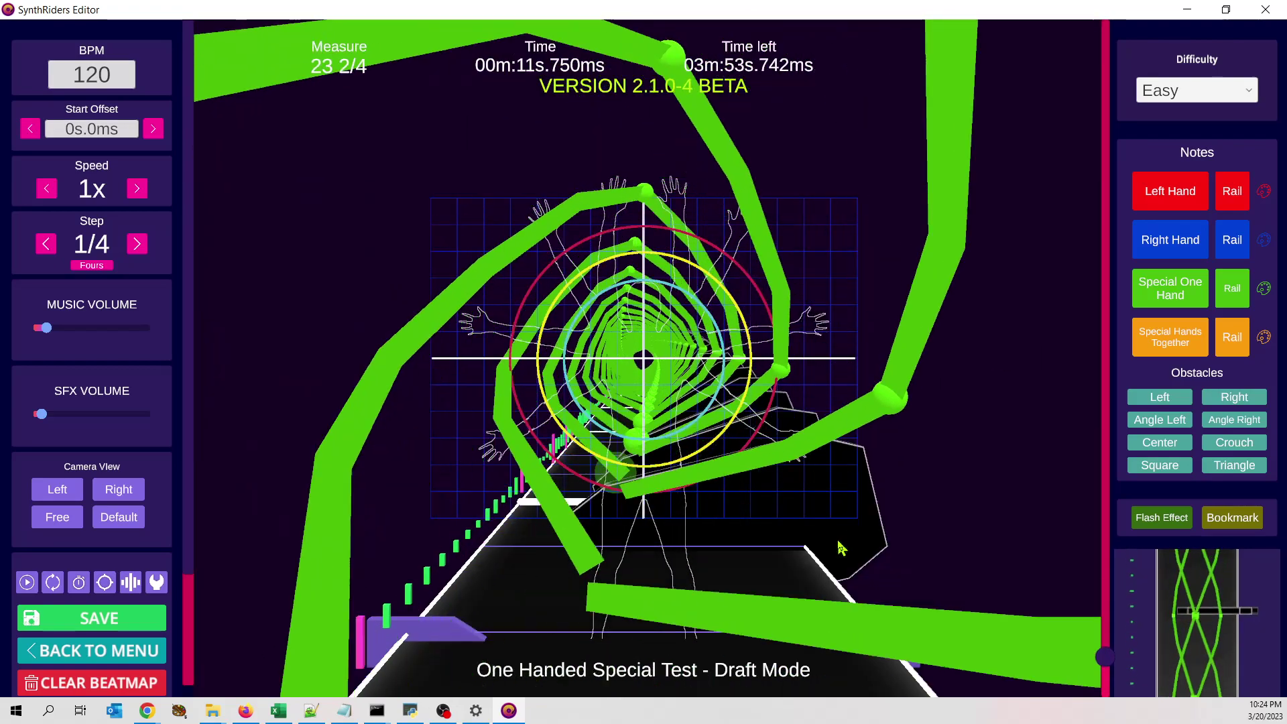
{"action": "scroll", "coordinate": [842, 555], "scroll_direction": "up", "scroll_amount": 7}
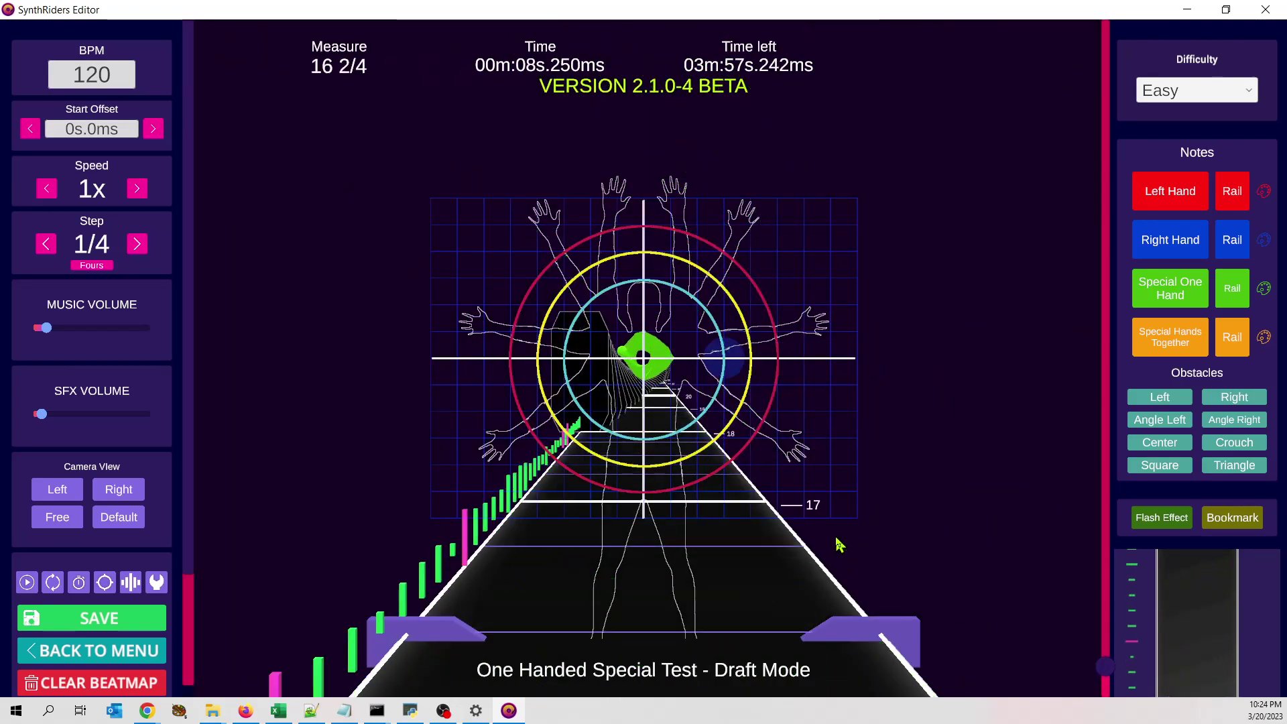
{"action": "key", "text": "ctrl"}
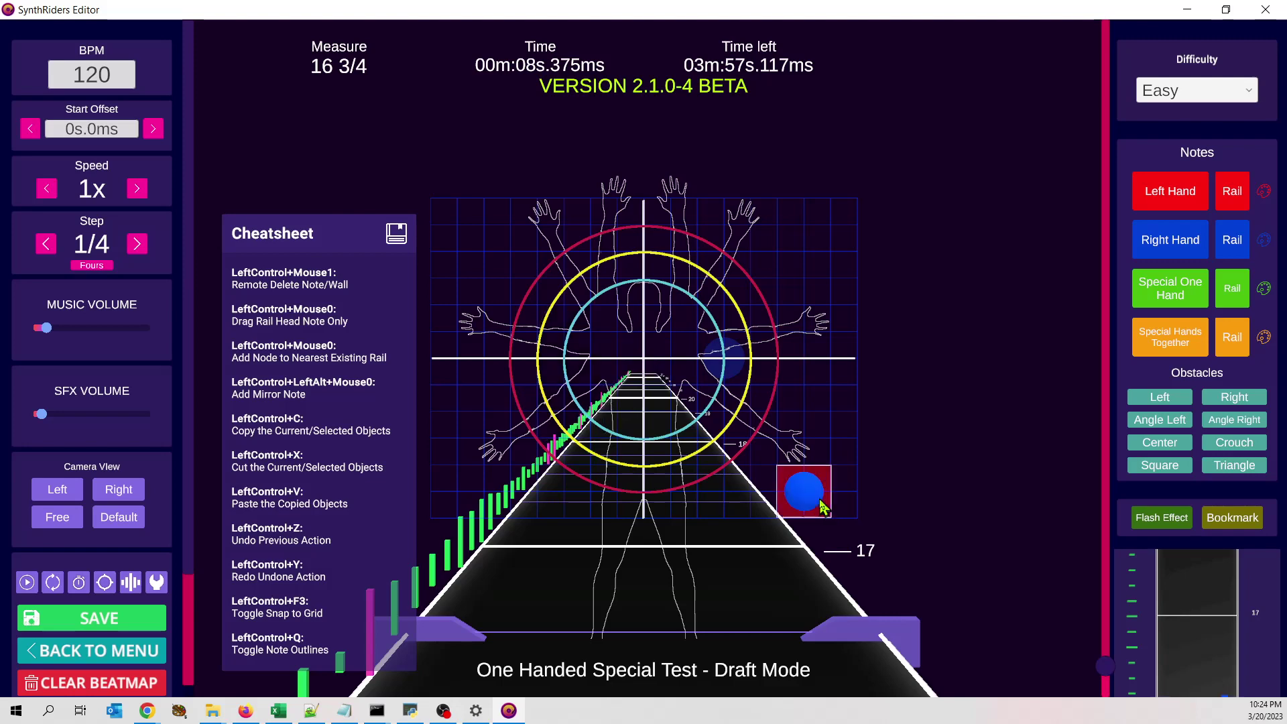
Filter the selection to Left walls only and copy the wall at measure 8
{"action": "scroll", "coordinate": [824, 519], "scroll_direction": "down", "scroll_amount": 20}
{"action": "scroll", "coordinate": [823, 530], "scroll_direction": "up", "scroll_amount": 19}
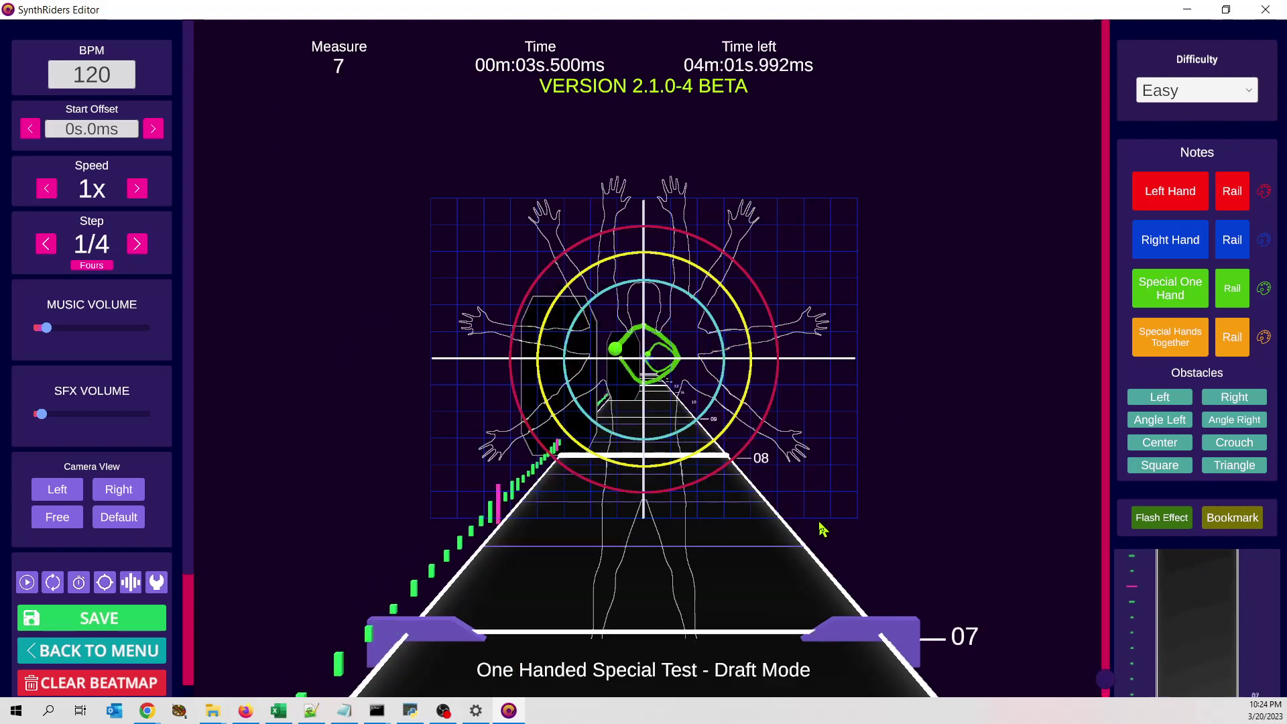
{"action": "scroll", "coordinate": [823, 529], "scroll_direction": "down", "scroll_amount": 2}
{"action": "scroll", "coordinate": [823, 528], "scroll_direction": "up", "scroll_amount": 1}
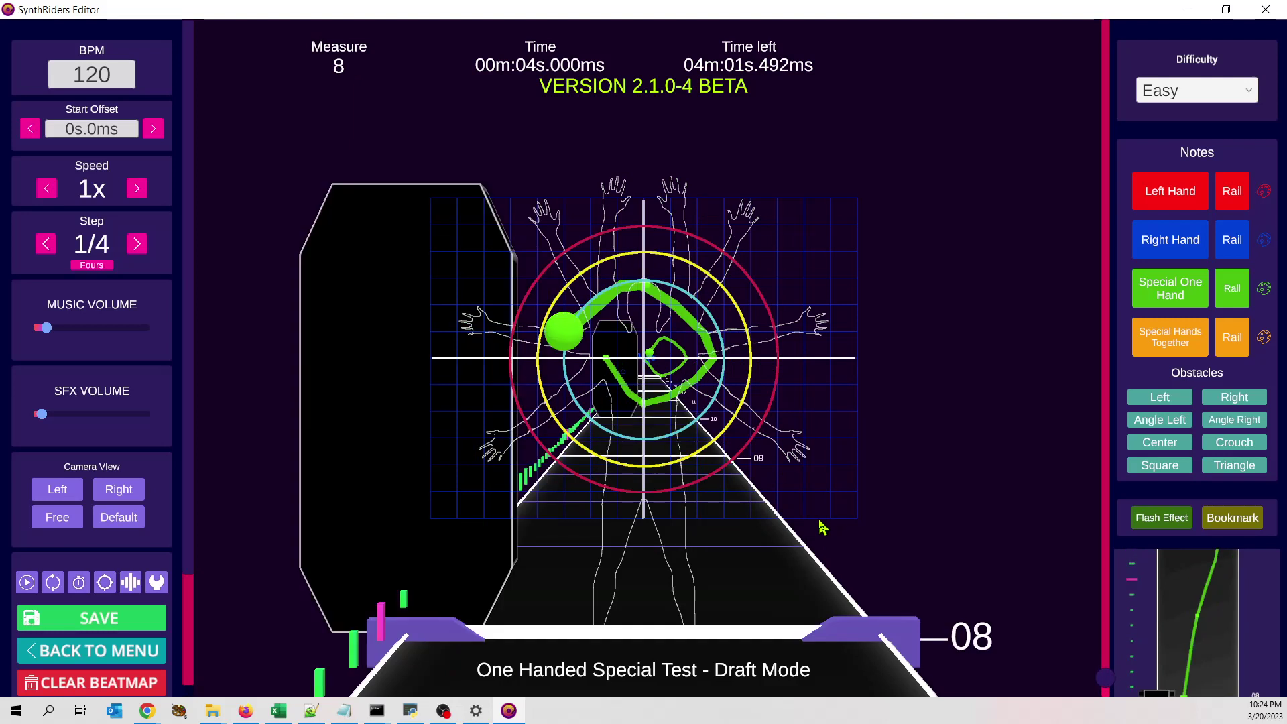
{"action": "key", "text": "Tab"}
{"action": "left_click", "coordinate": [992, 116]}
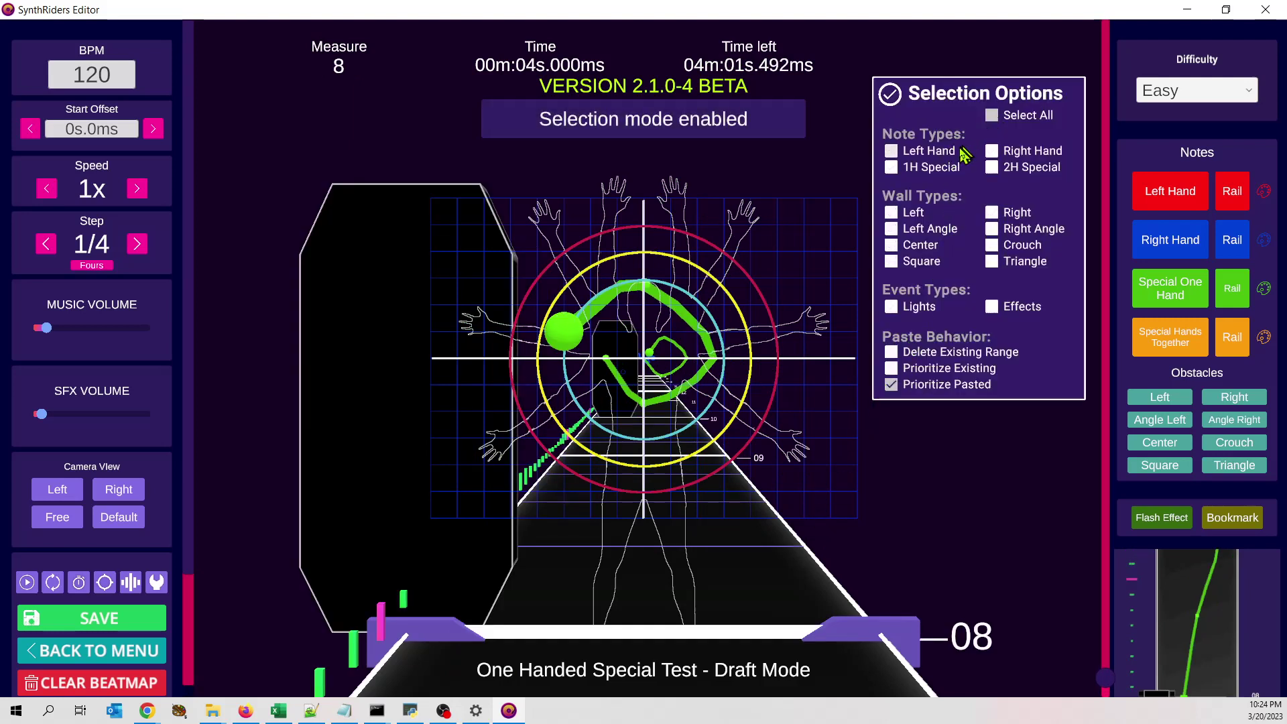
{"action": "left_click", "coordinate": [892, 213]}
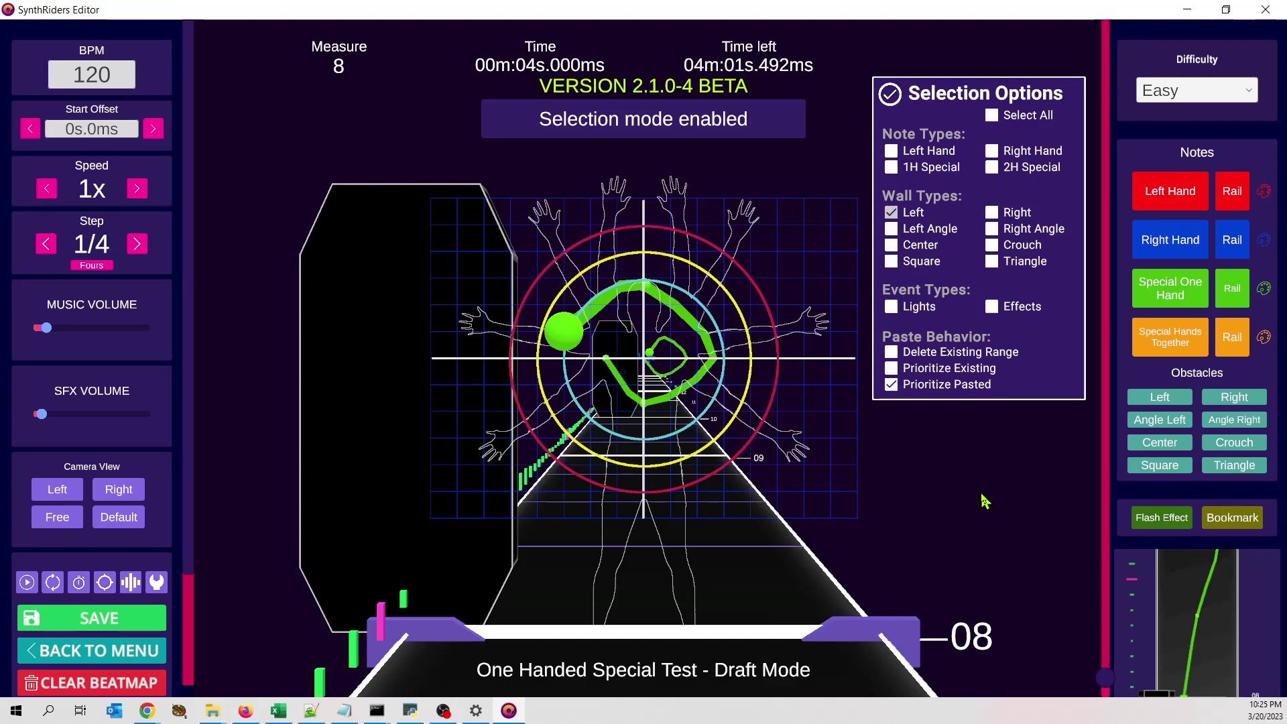
{"action": "key", "text": "ctrl"}
{"action": "key", "text": "ctrl+c"}
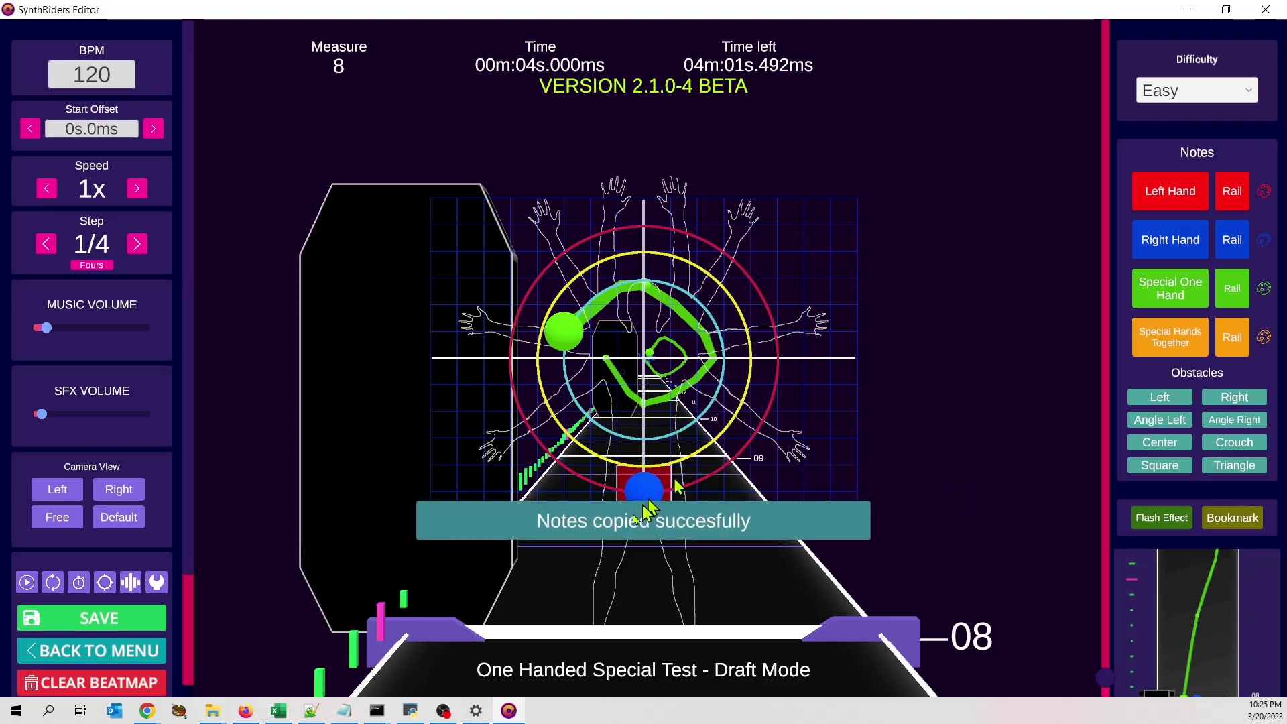
Run the copied walls through the Marinus_examples commands and return to the editor
{"action": "left_click", "coordinate": [511, 712]}
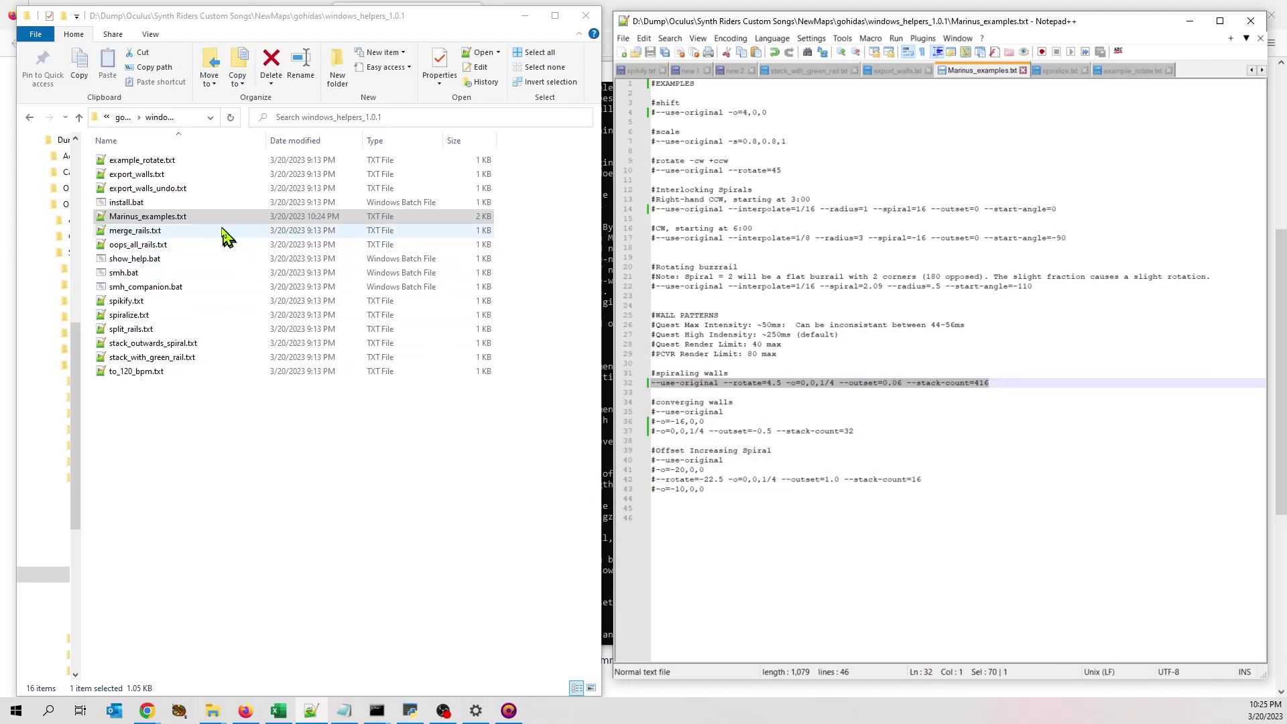
{"action": "left_click_drag", "start_coordinate": [221, 217], "coordinate": [196, 265]}
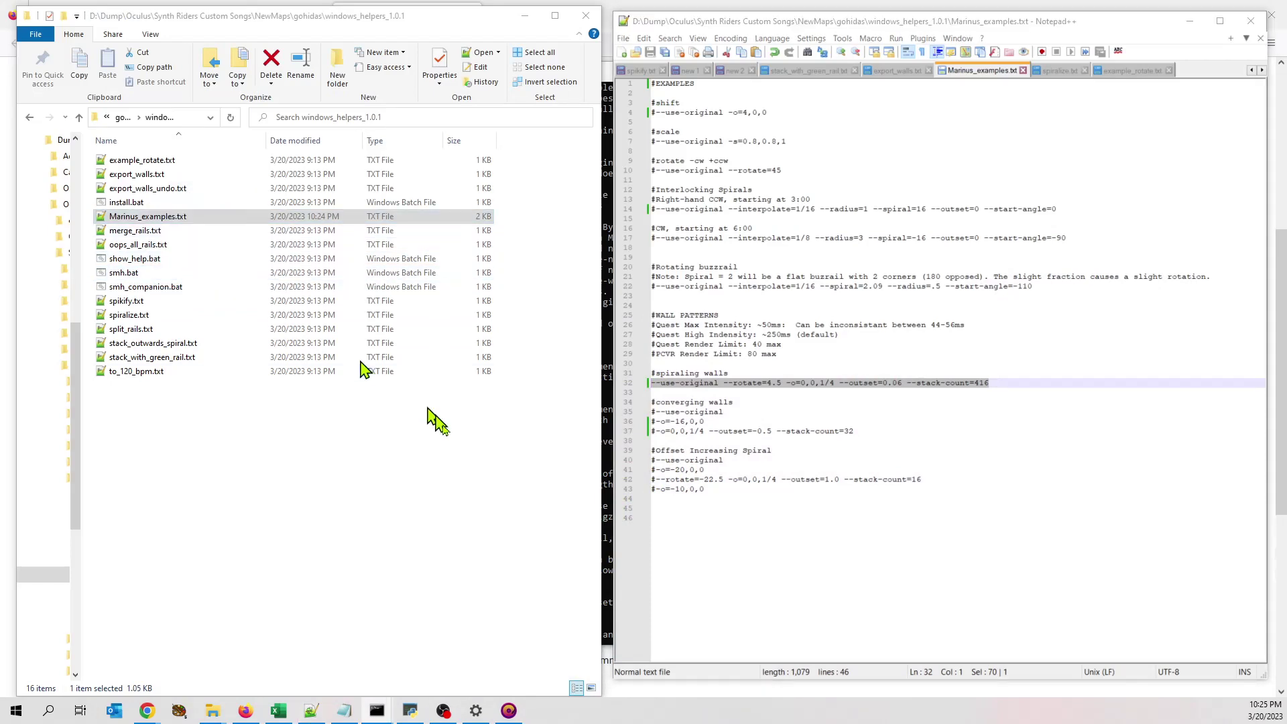
{"action": "left_click", "coordinate": [509, 711]}
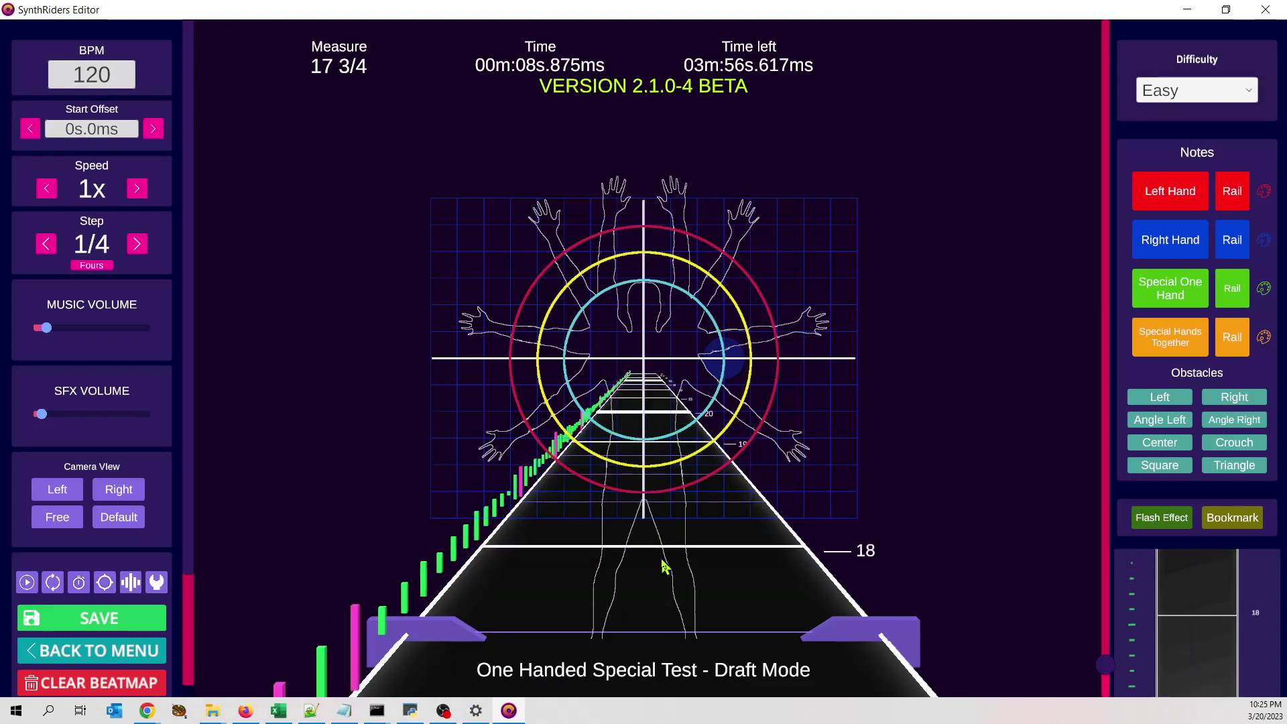
Paste the transformed left walls from measure 18 as a spiral tunnel reaching past measure 116
{"action": "key", "text": "ctrl"}
{"action": "key", "text": "ctrl+v"}
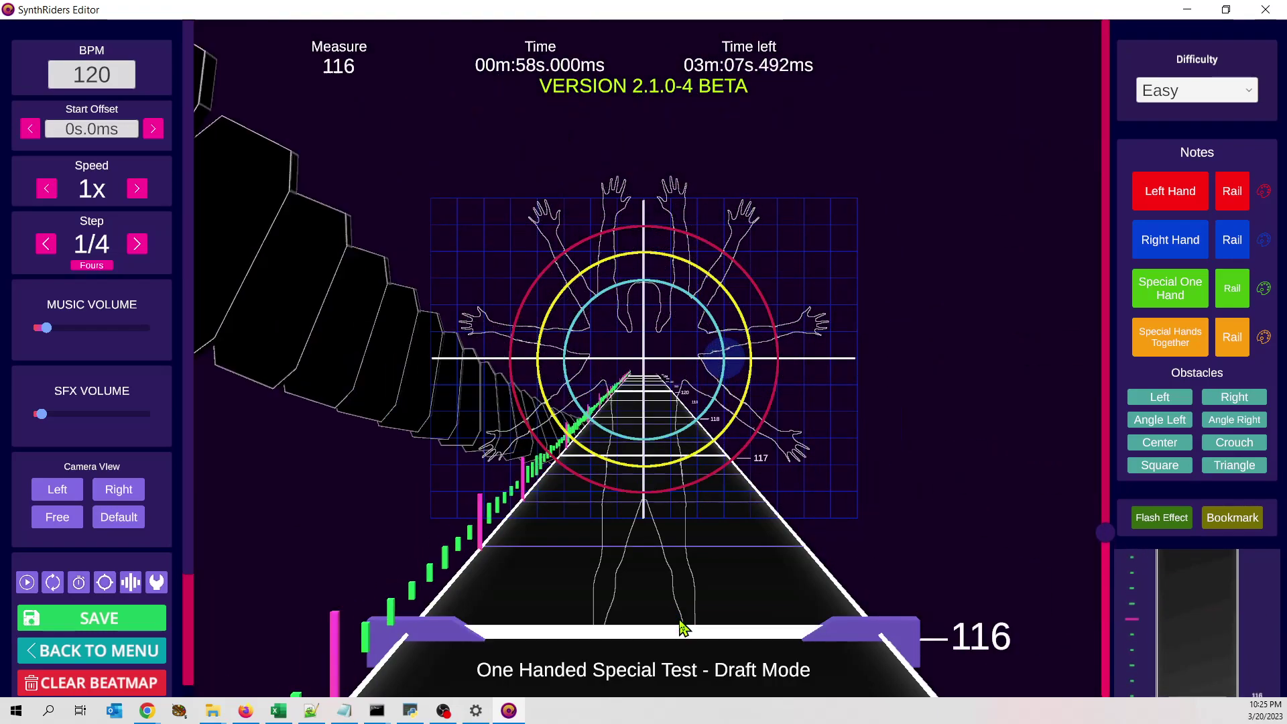
{"action": "scroll", "coordinate": [682, 629], "scroll_direction": "down", "scroll_amount": 5}
{"action": "scroll", "coordinate": [680, 625], "scroll_direction": "up", "scroll_amount": 15}
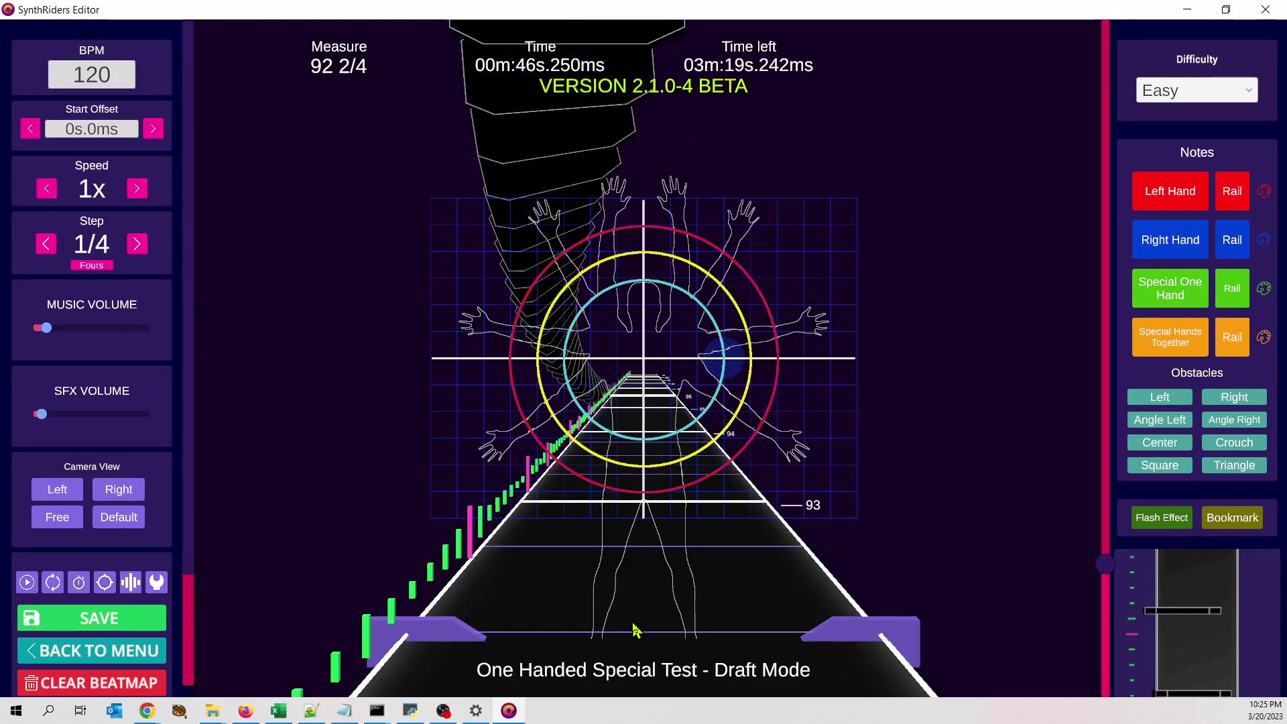
{"action": "scroll", "coordinate": [635, 630], "scroll_direction": "up", "scroll_amount": 20}
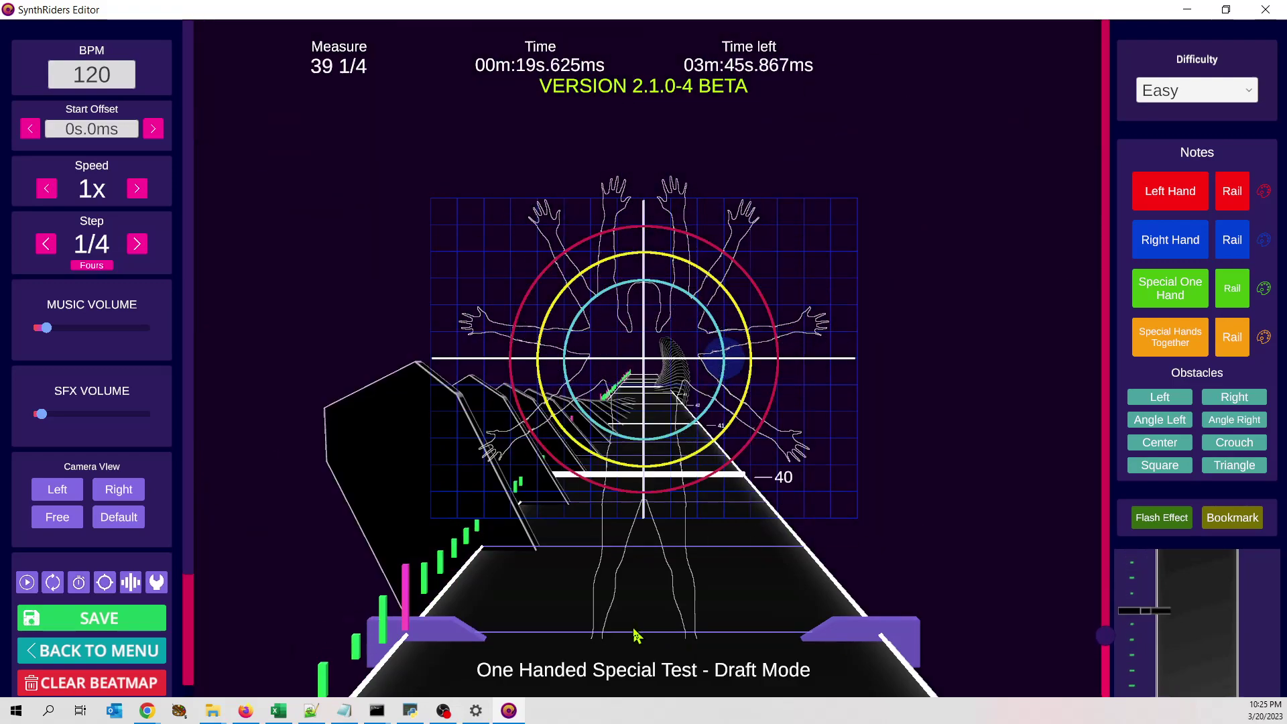
{"action": "scroll", "coordinate": [635, 634], "scroll_direction": "up", "scroll_amount": 15}
{"action": "scroll", "coordinate": [635, 634], "scroll_direction": "down", "scroll_amount": 2}
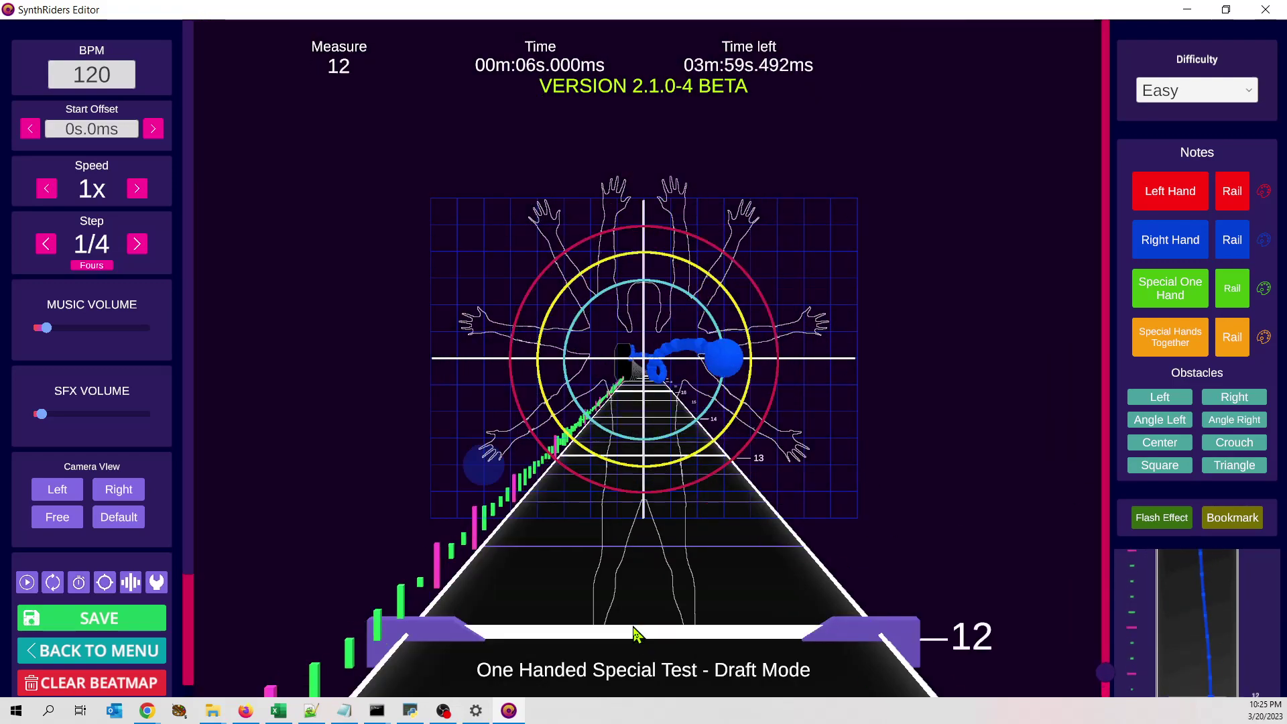
{"action": "scroll", "coordinate": [637, 630], "scroll_direction": "down", "scroll_amount": 20}
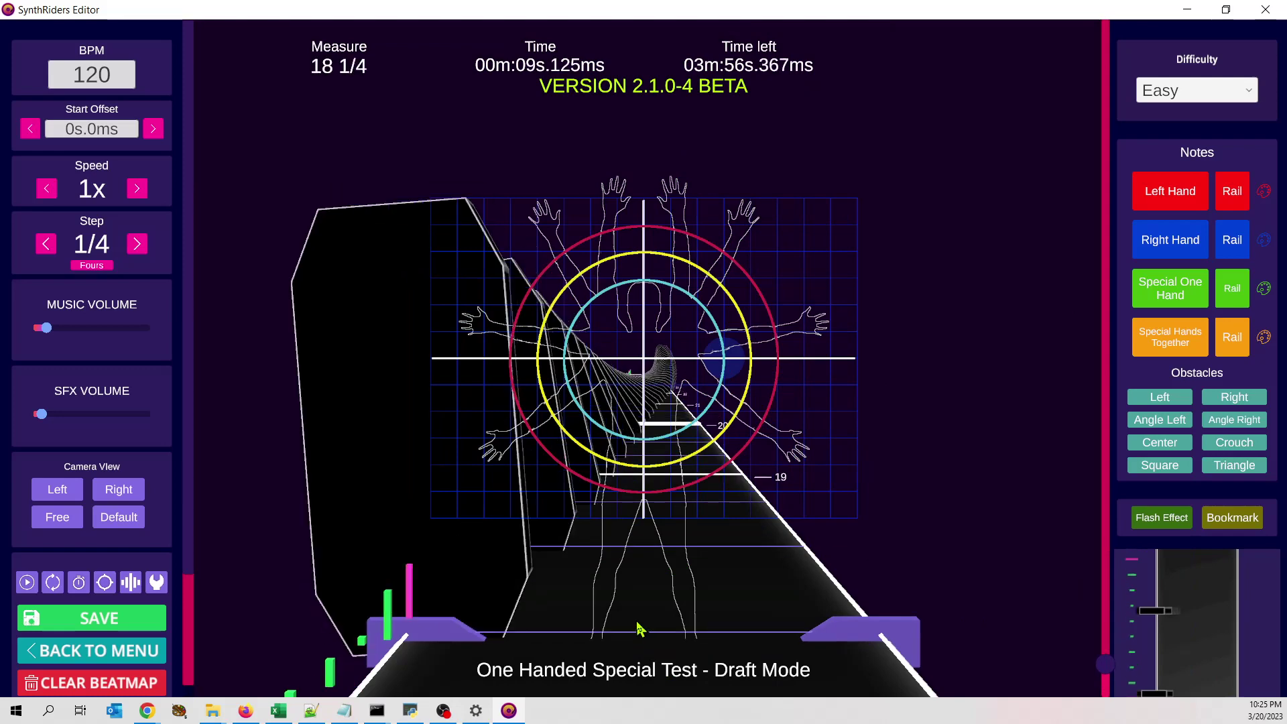
{"action": "scroll", "coordinate": [638, 628], "scroll_direction": "up", "scroll_amount": 1}
{"action": "key", "text": "ctrl"}
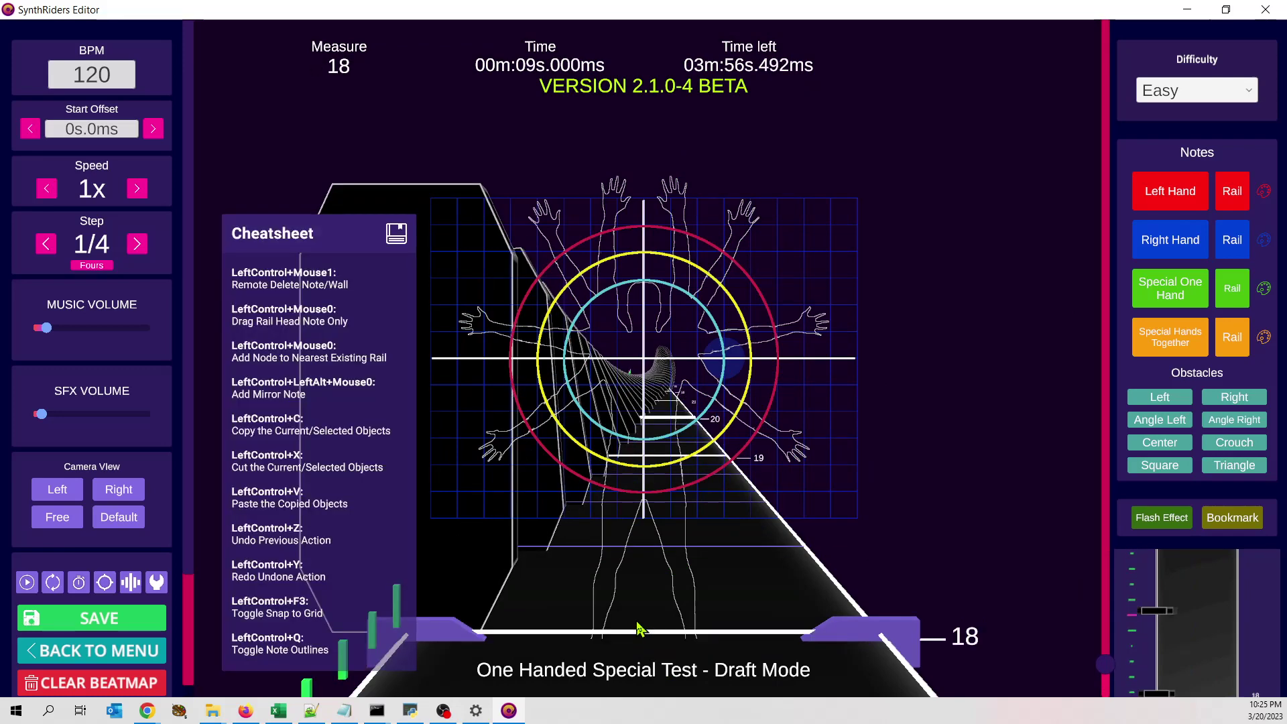
Delete the wall at measure 18 in SynthRiders Editor
{"action": "right_click", "coordinate": [592, 517], "text": "ctrl"}
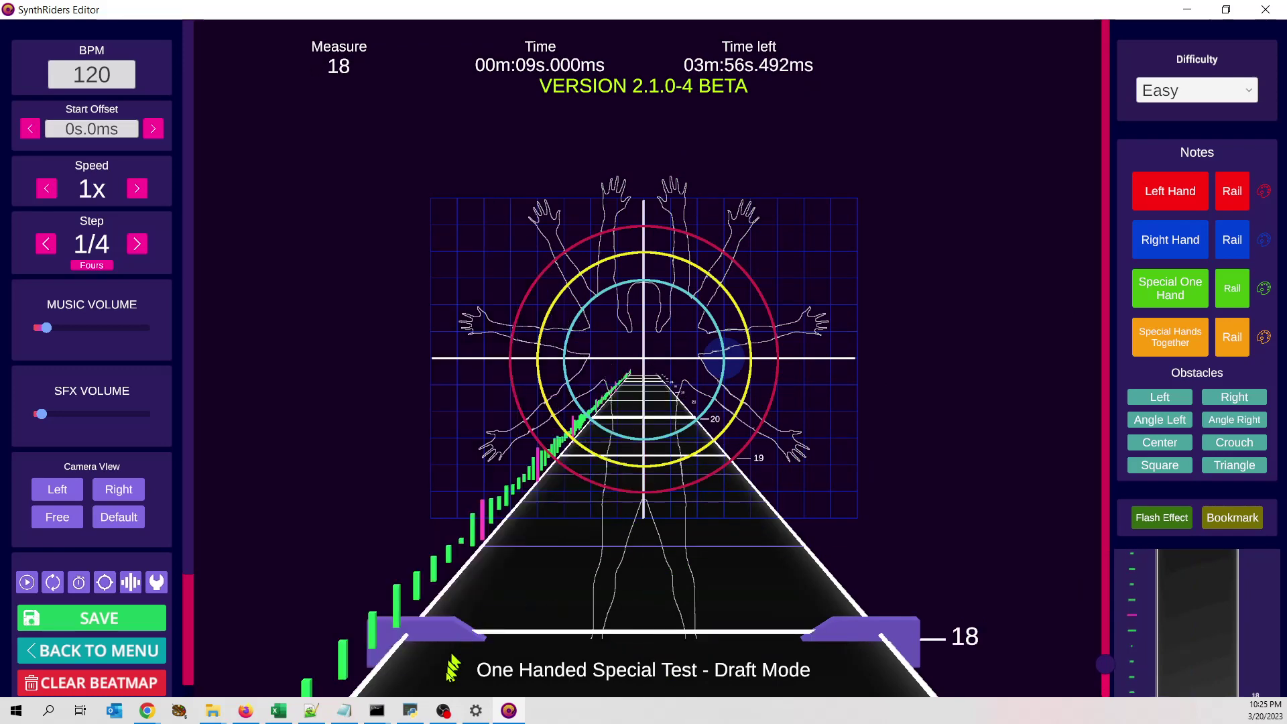
{"action": "left_click", "coordinate": [508, 712]}
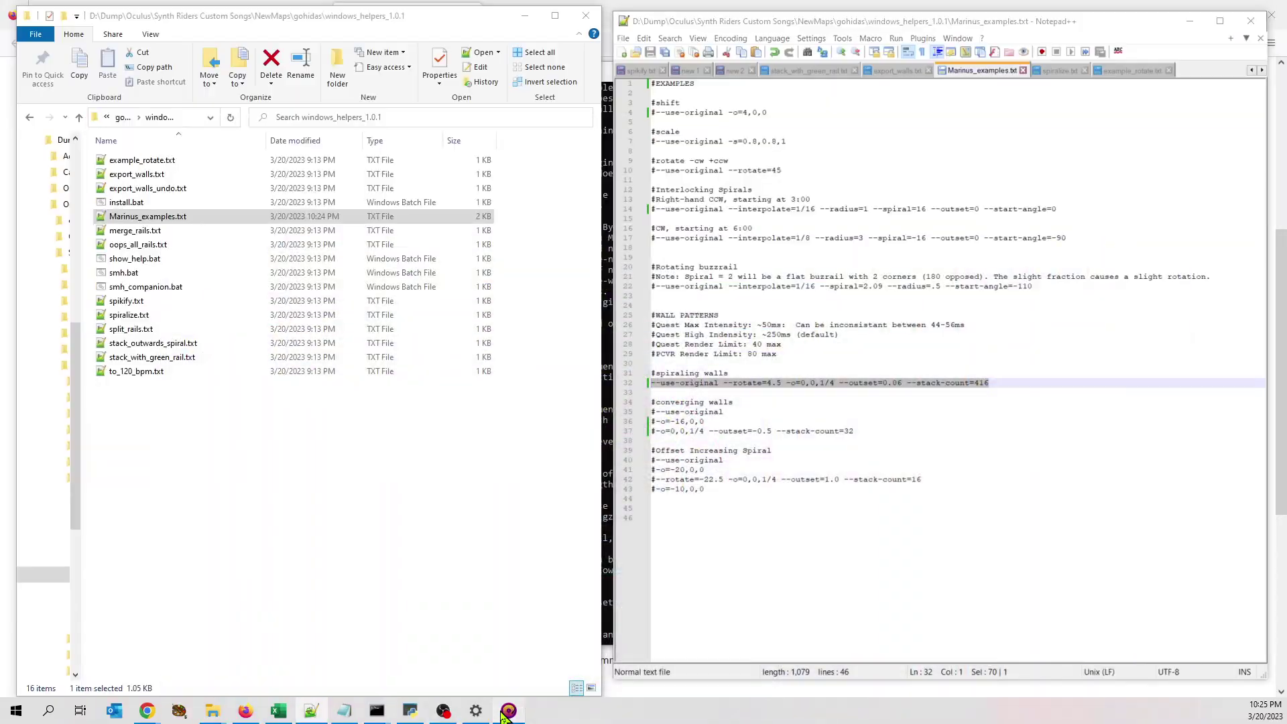
{"action": "left_click", "coordinate": [508, 712]}
{"action": "left_click", "coordinate": [508, 712]}
Add a -o=-30,0,0 offset line below the spiraling walls command, save, and run it through smh.bat
{"action": "left_click", "coordinate": [730, 392]}
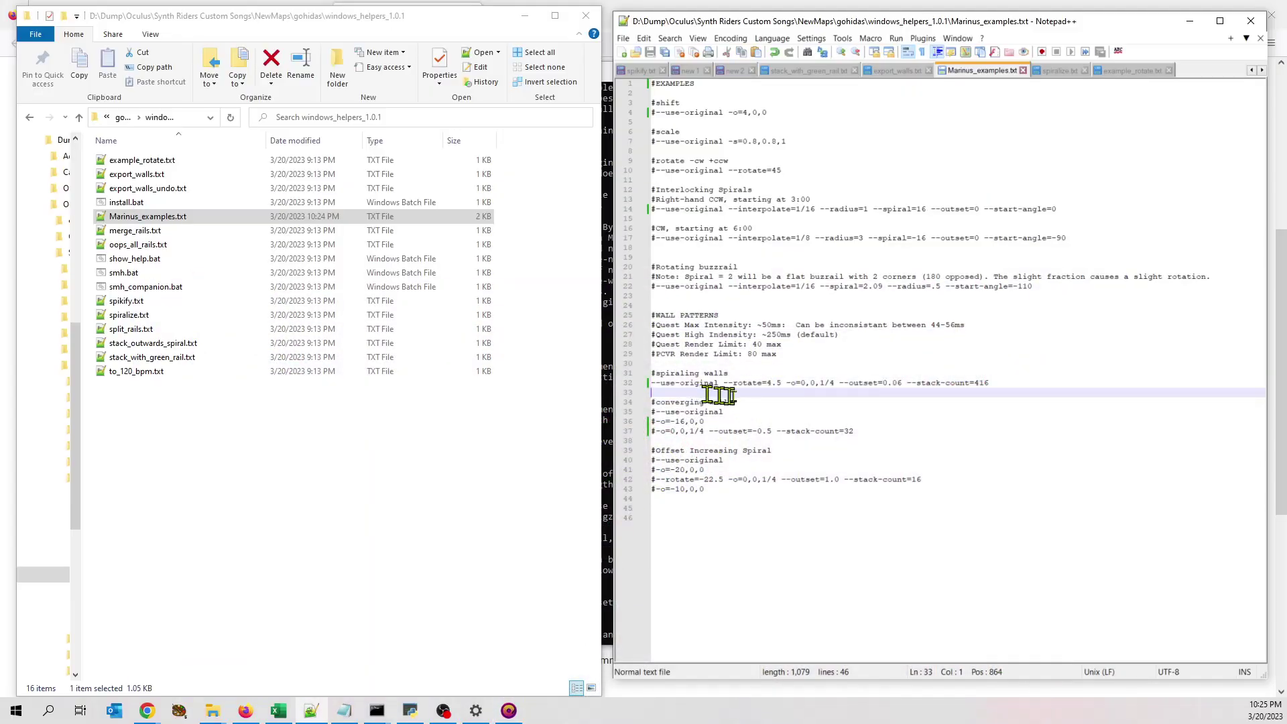
{"action": "left_click", "coordinate": [670, 354]}
{"action": "key", "text": "Down"}
{"action": "key", "text": "Down"}
{"action": "key", "text": "Down"}
{"action": "key", "text": "Down"}
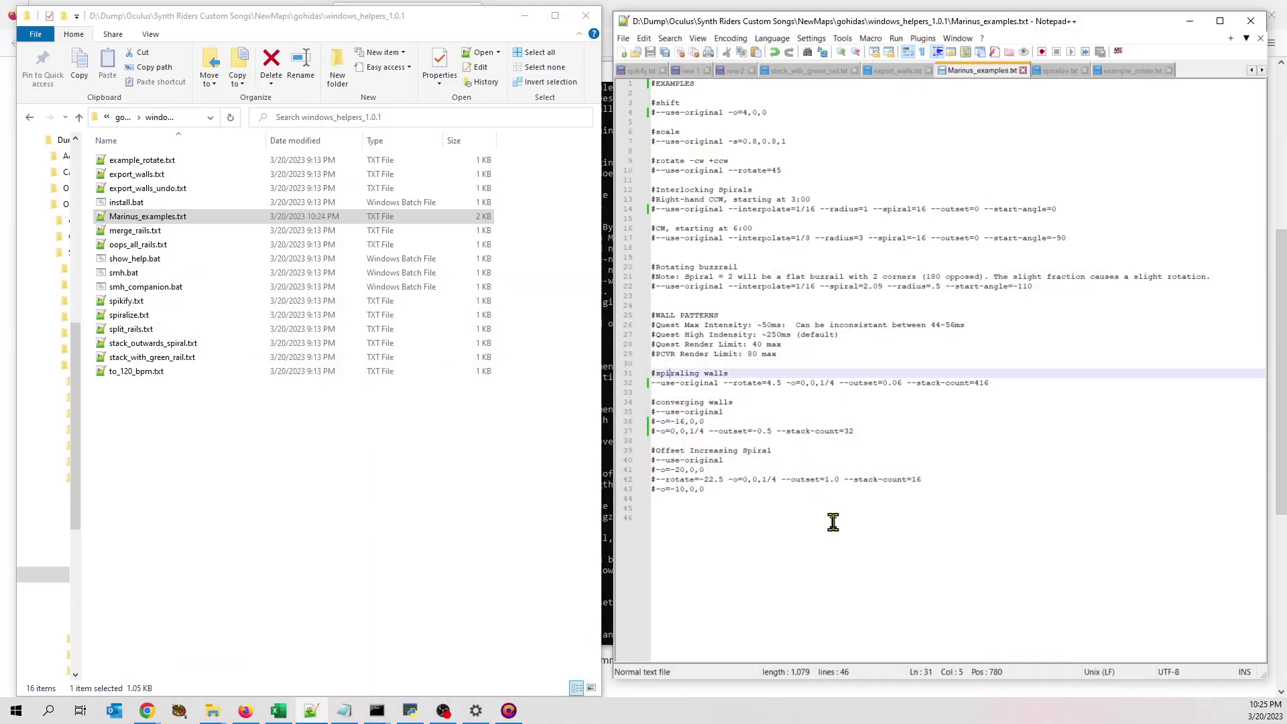
{"action": "key", "text": "Return"}
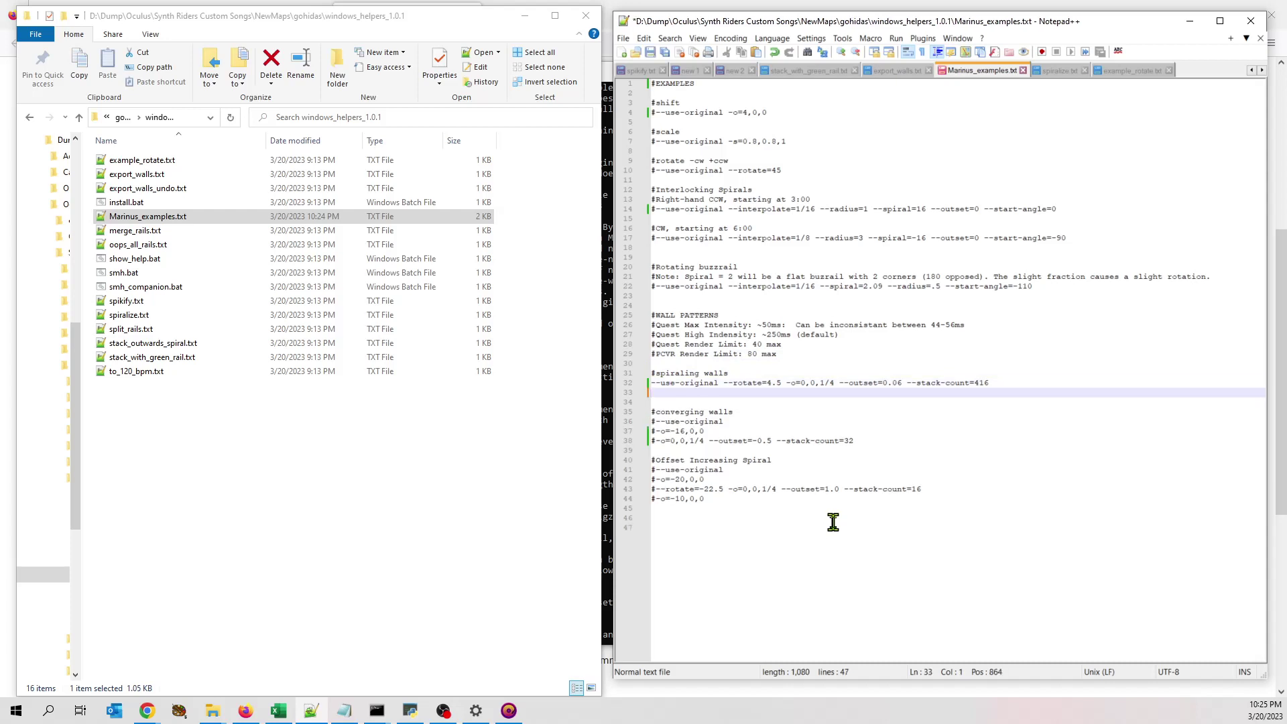
{"action": "type", "text": "-o=-30,0,0"}
{"action": "left_click", "coordinate": [651, 52]}
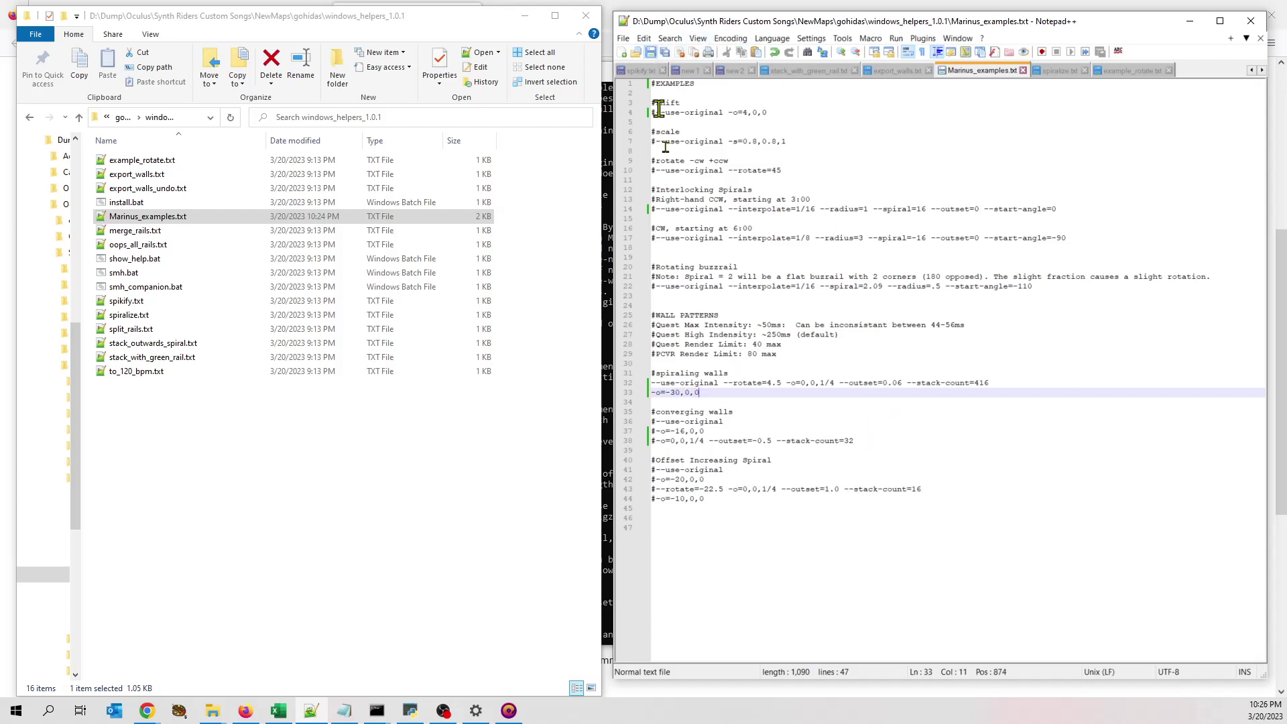
{"action": "left_click", "coordinate": [662, 380]}
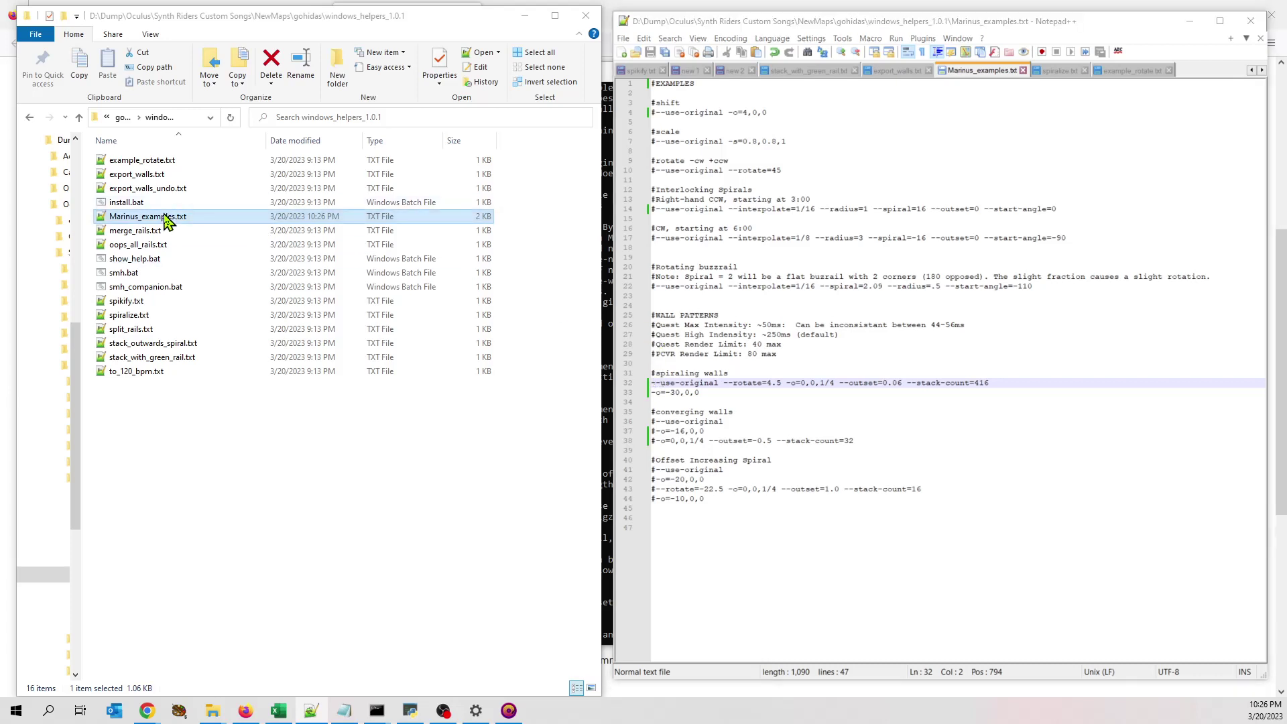
{"action": "left_click_drag", "start_coordinate": [167, 216], "coordinate": [162, 274]}
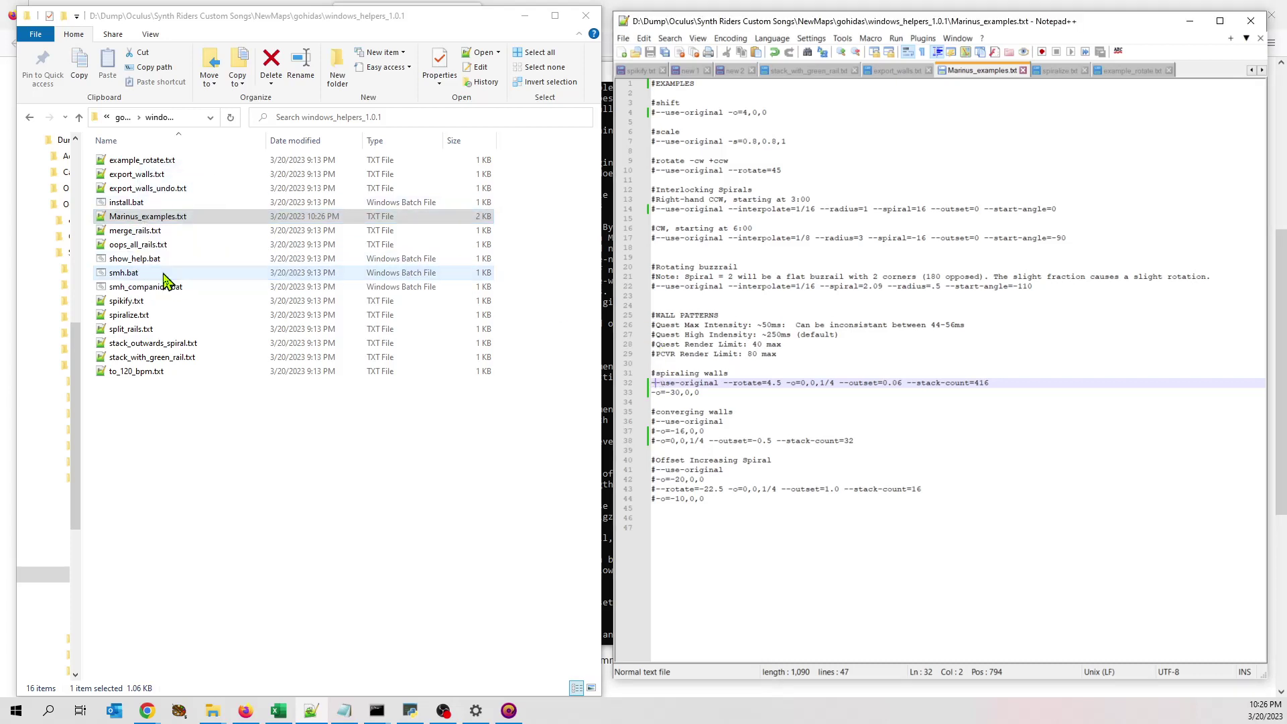
Paste the -o=-30,0,0 offset spiral walls at measure 16 and check them winding left of the track
{"action": "left_click", "coordinate": [509, 711]}
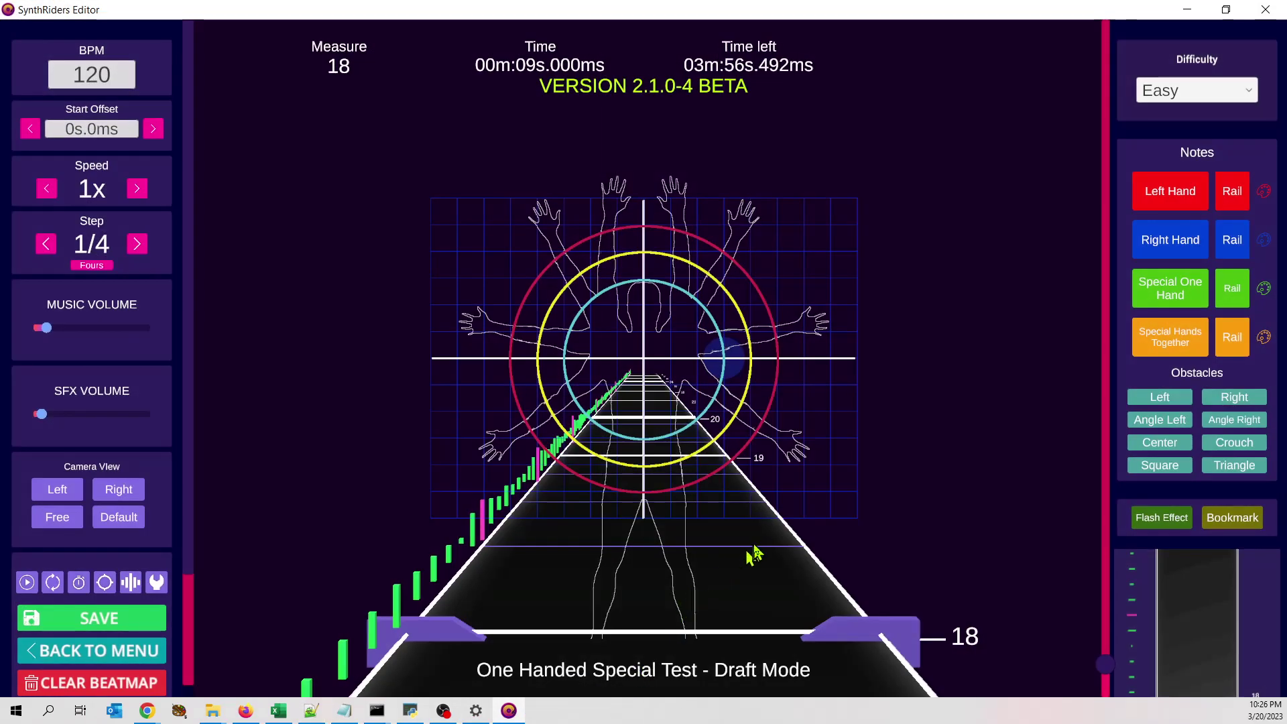
{"action": "key", "text": "ctrl+v"}
{"action": "scroll", "coordinate": [771, 525], "scroll_direction": "down", "scroll_amount": 2}
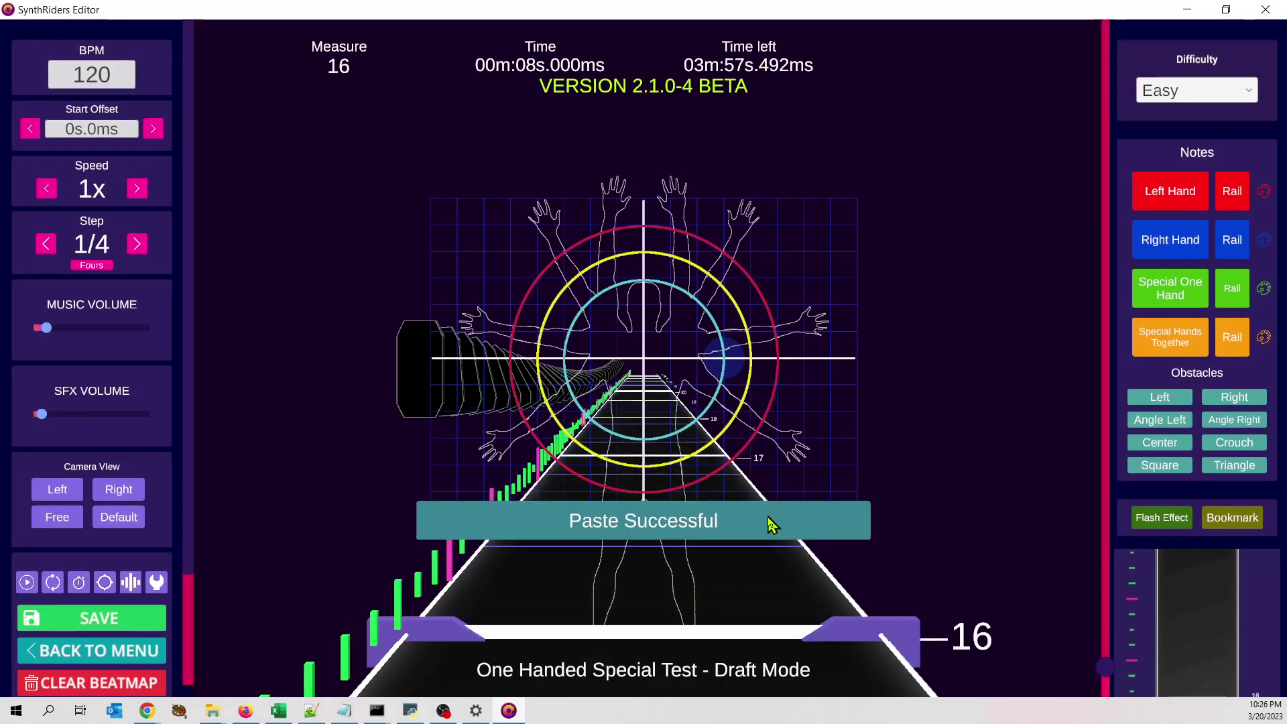
{"action": "scroll", "coordinate": [771, 525], "scroll_direction": "up", "scroll_amount": 20}
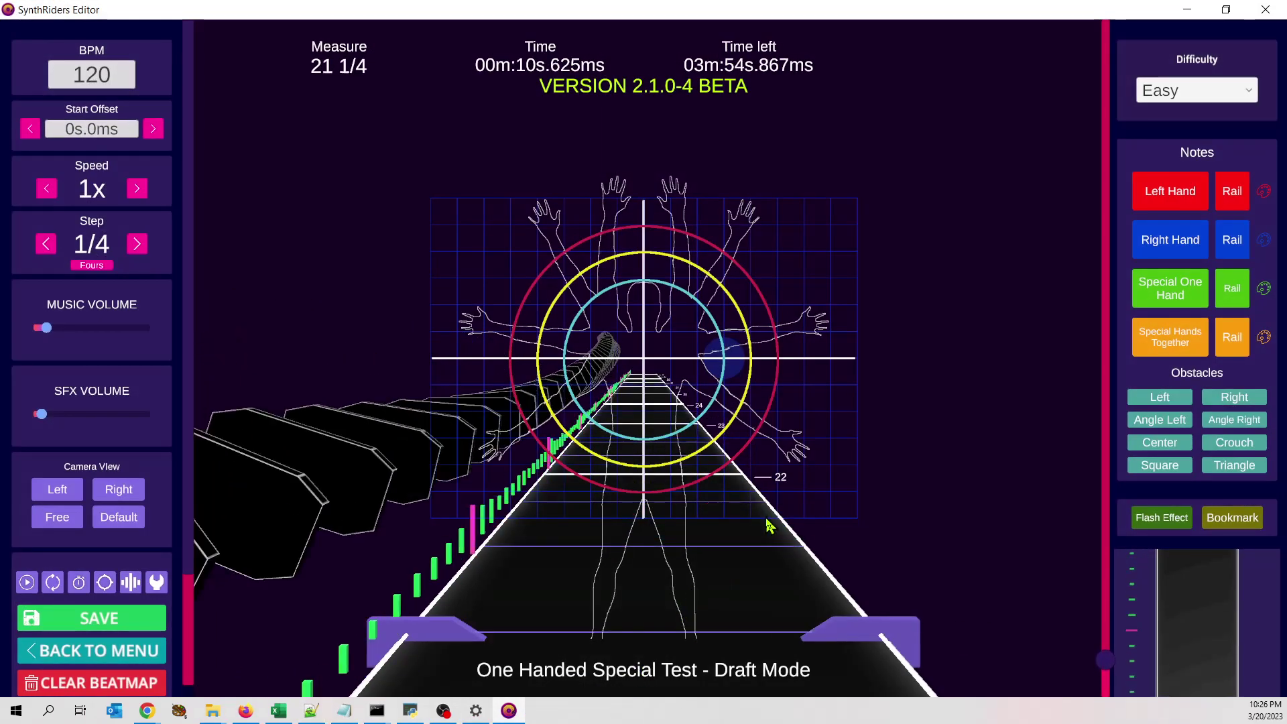
{"action": "scroll", "coordinate": [769, 526], "scroll_direction": "up", "scroll_amount": 20}
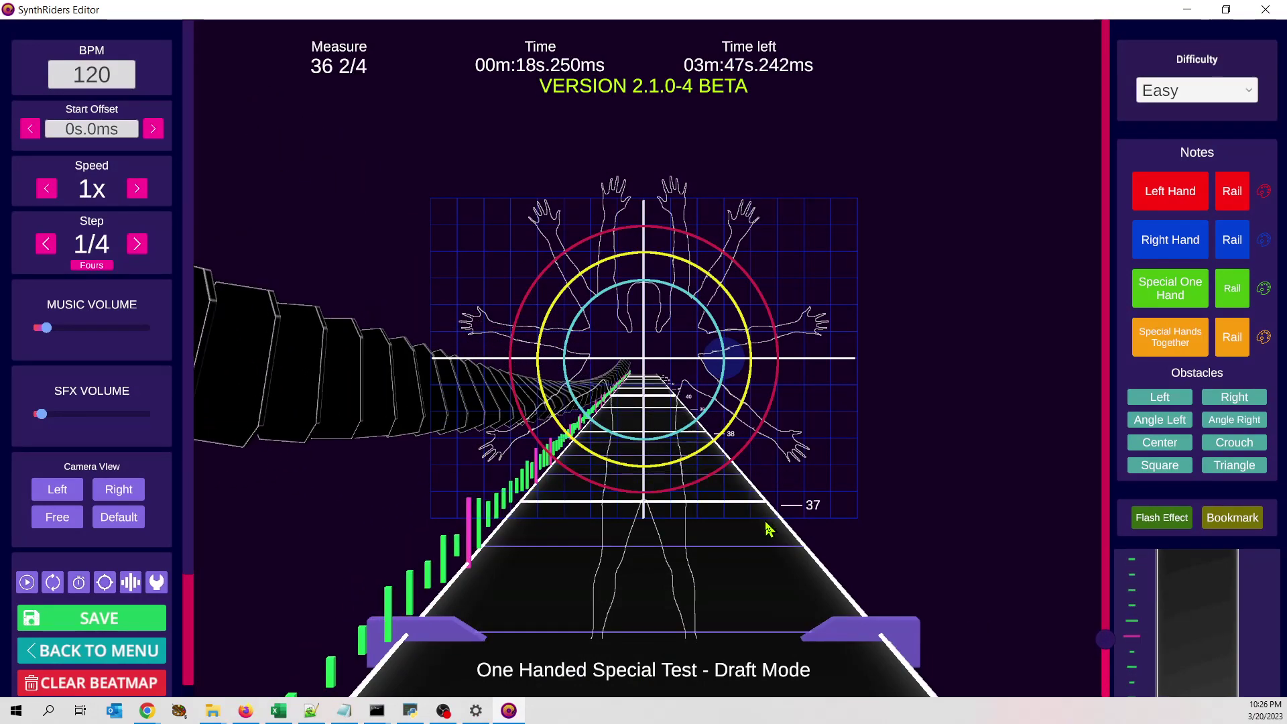
{"action": "scroll", "coordinate": [769, 529], "scroll_direction": "up", "scroll_amount": 20}
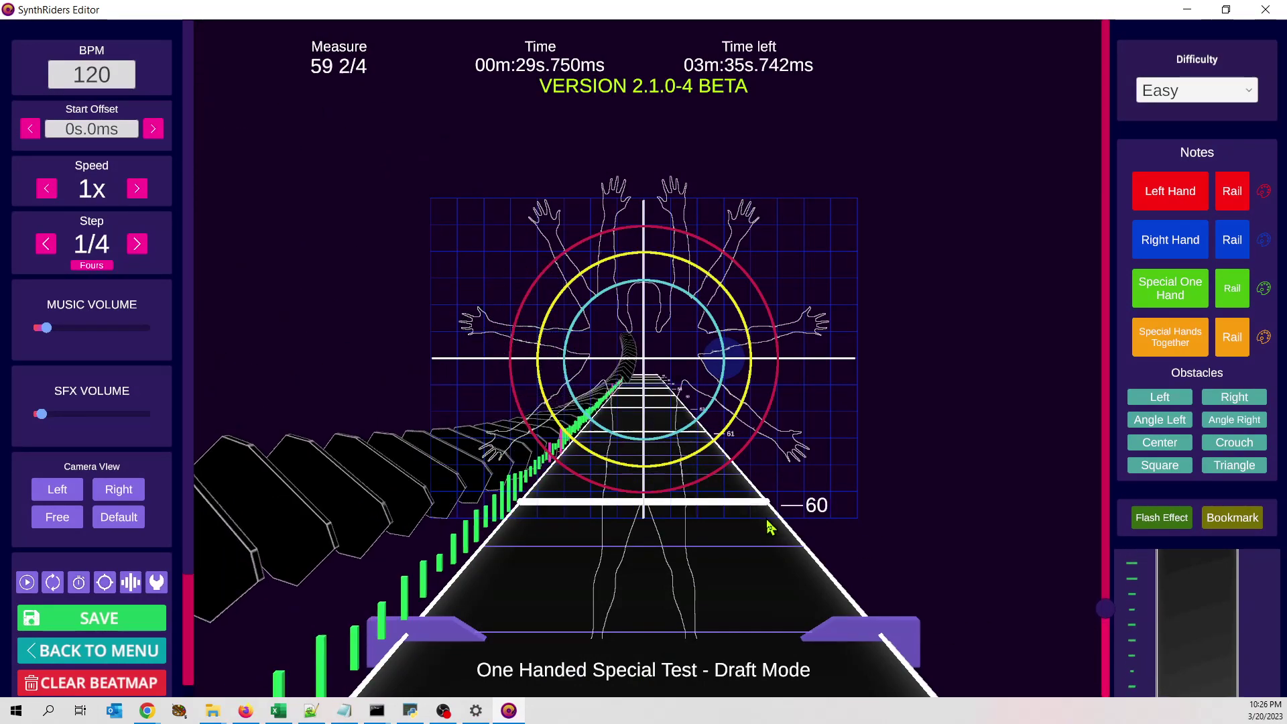
{"action": "scroll", "coordinate": [770, 528], "scroll_direction": "up", "scroll_amount": 20}
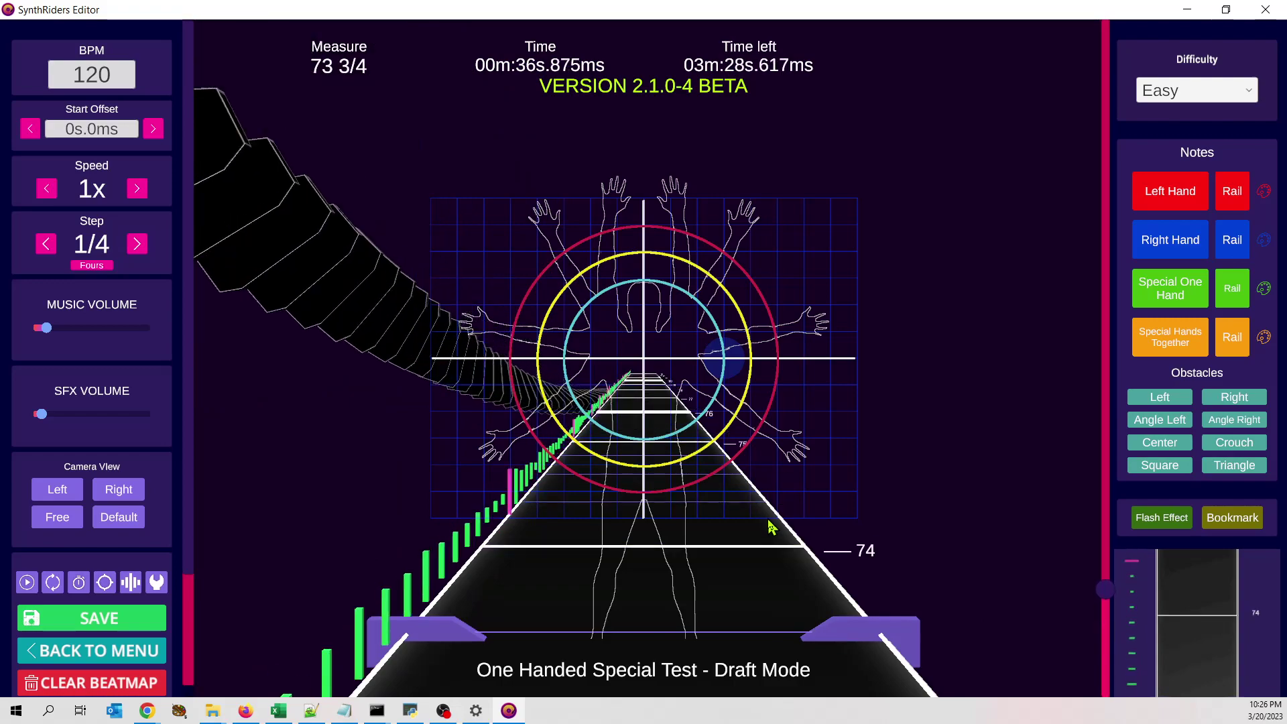
{"action": "scroll", "coordinate": [769, 528], "scroll_direction": "up", "scroll_amount": 20}
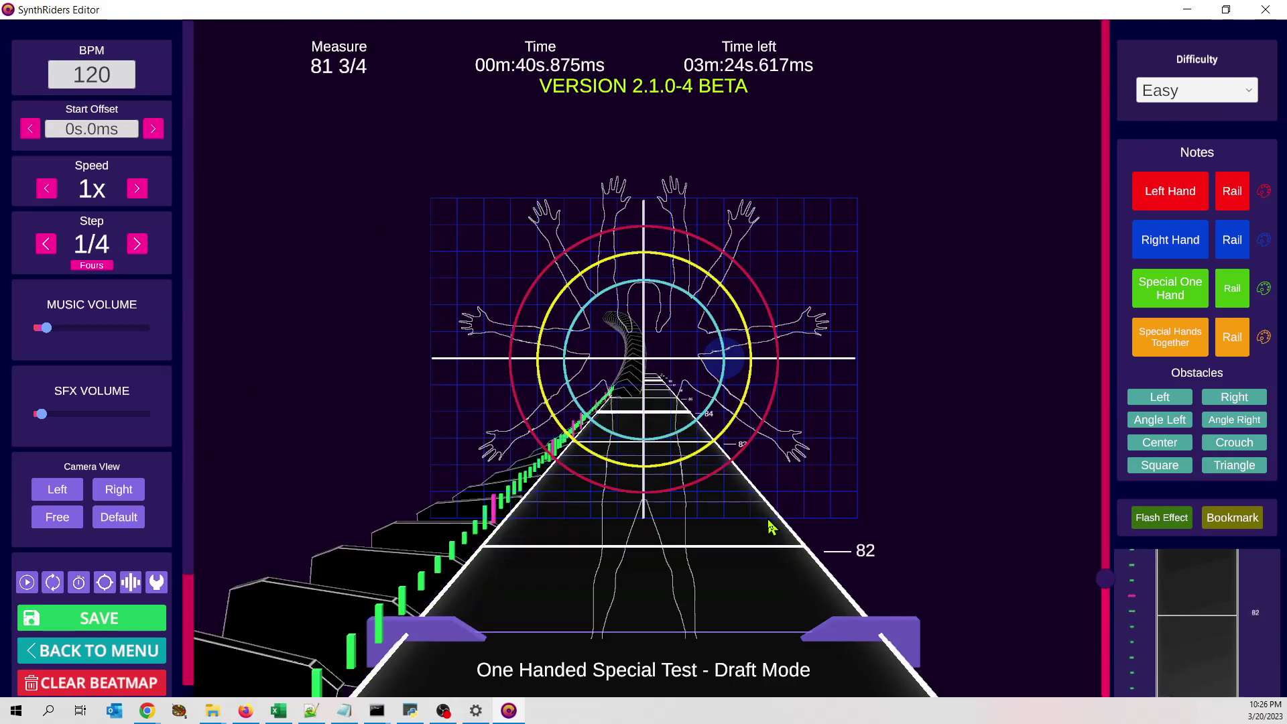
{"action": "scroll", "coordinate": [769, 528], "scroll_direction": "up", "scroll_amount": 20}
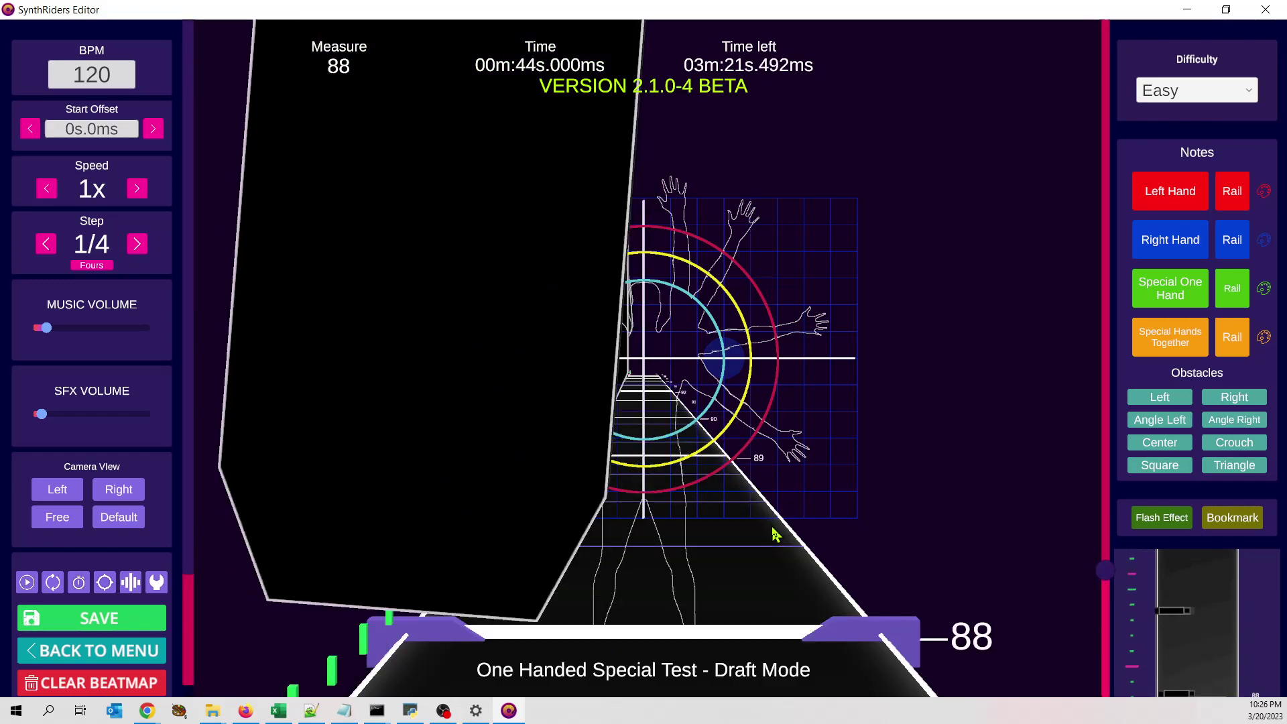
{"action": "scroll", "coordinate": [774, 535], "scroll_direction": "up", "scroll_amount": 20}
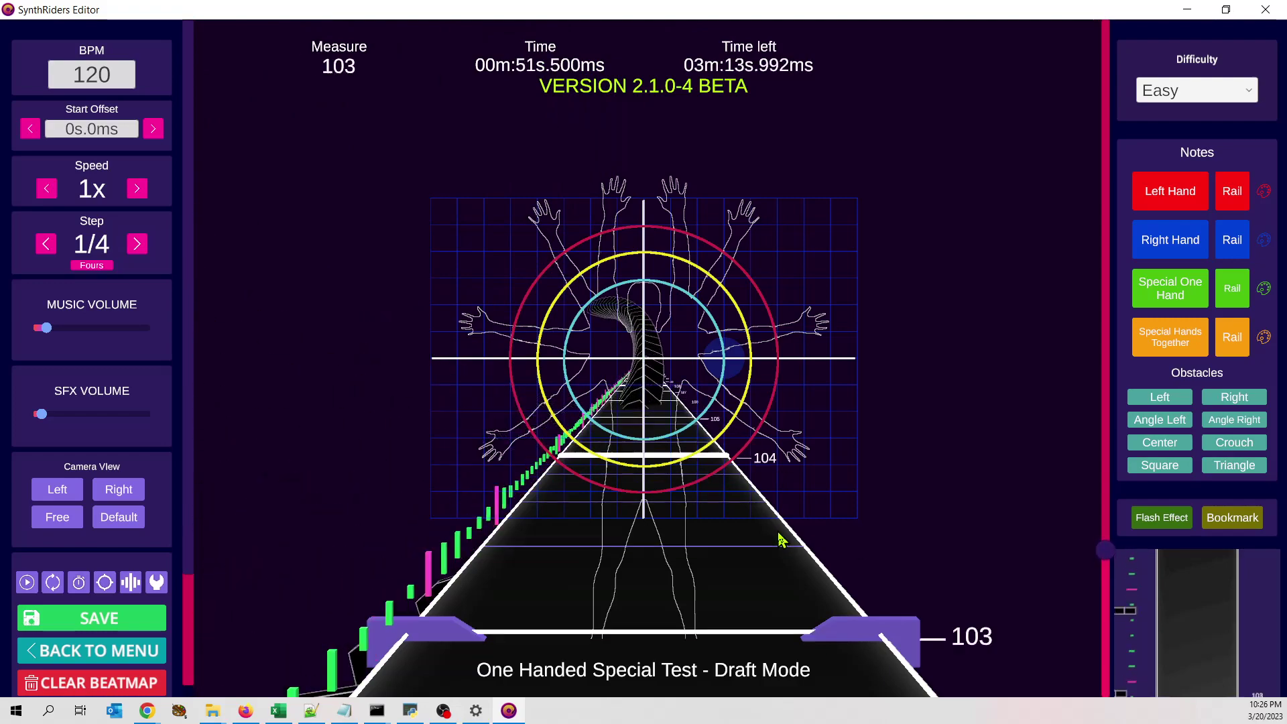
{"action": "scroll", "coordinate": [781, 540], "scroll_direction": "up", "scroll_amount": 20}
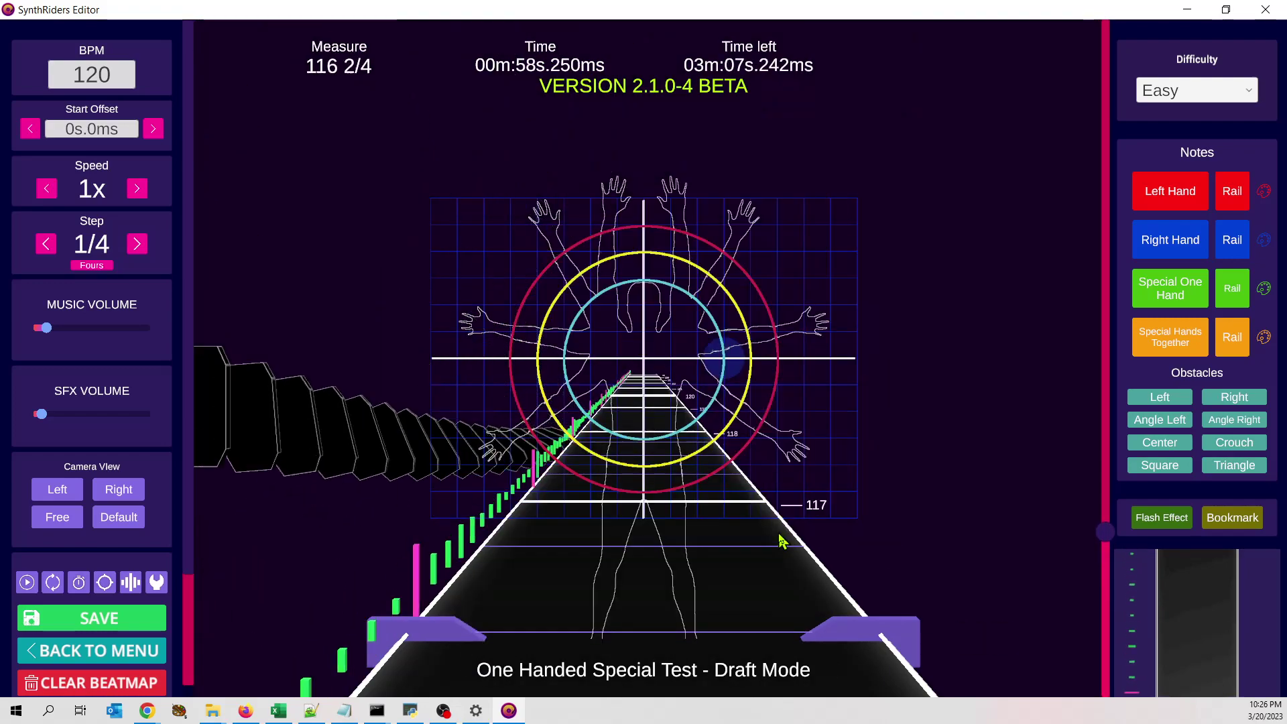
{"action": "scroll", "coordinate": [781, 540], "scroll_direction": "up", "scroll_amount": 20}
{"action": "scroll", "coordinate": [768, 602], "scroll_direction": "down", "scroll_amount": 20}
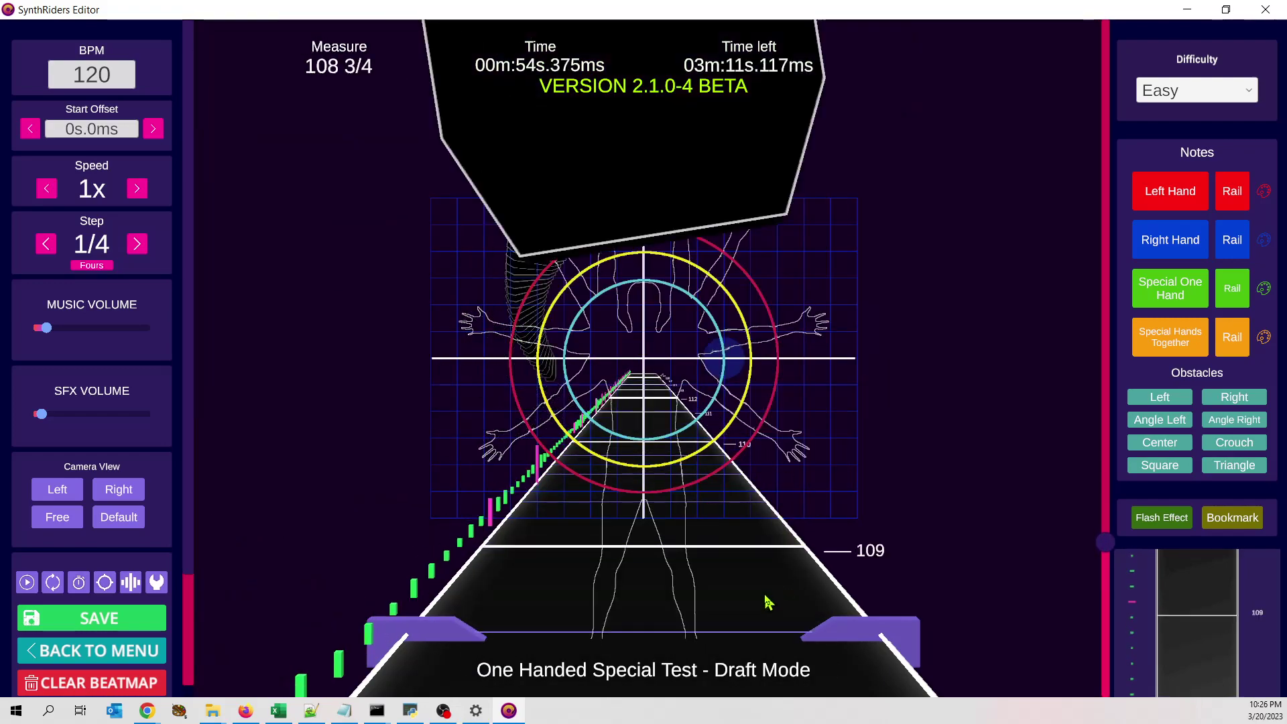
{"action": "scroll", "coordinate": [768, 602], "scroll_direction": "down", "scroll_amount": 20}
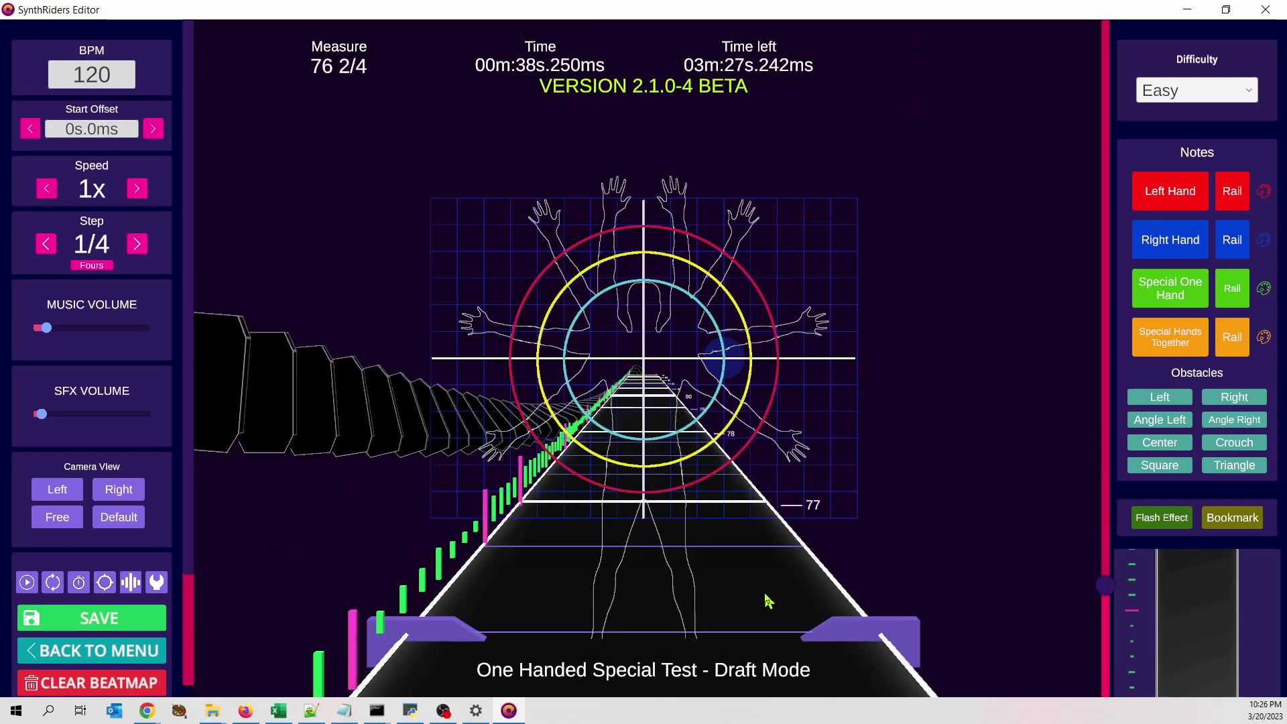
{"action": "scroll", "coordinate": [768, 602], "scroll_direction": "down", "scroll_amount": 20}
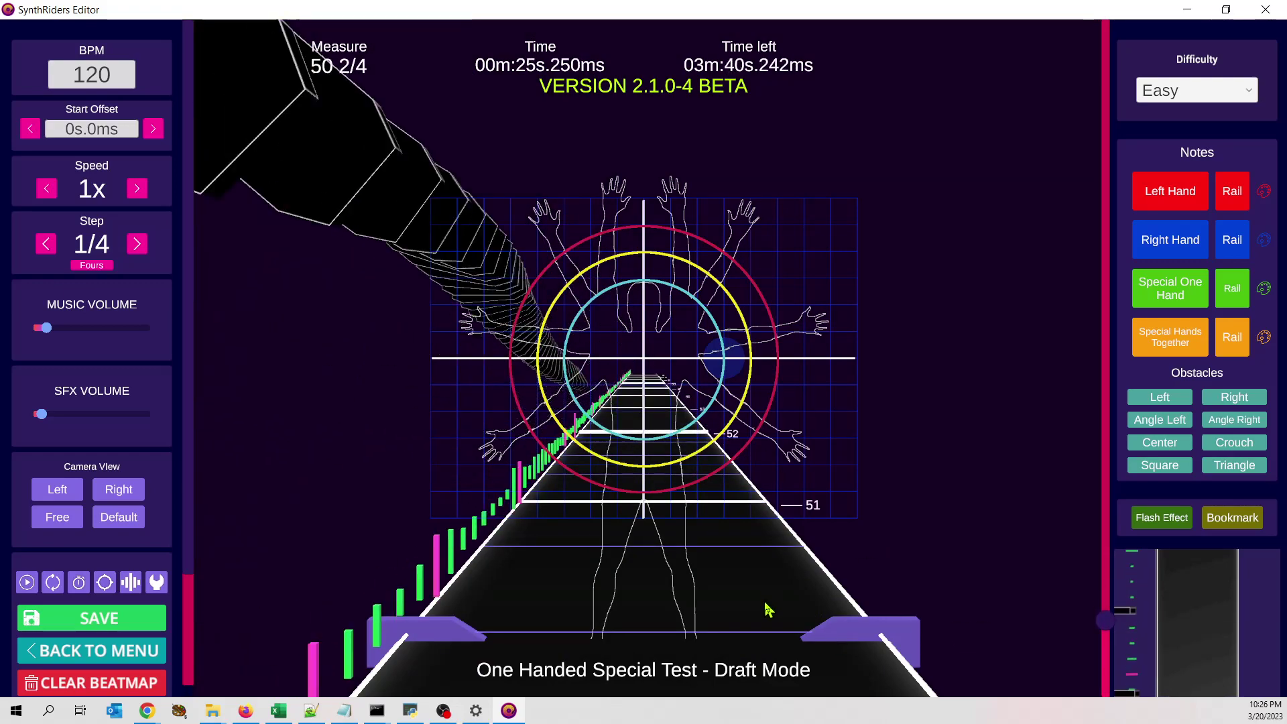
{"action": "scroll", "coordinate": [769, 610], "scroll_direction": "down", "scroll_amount": 20}
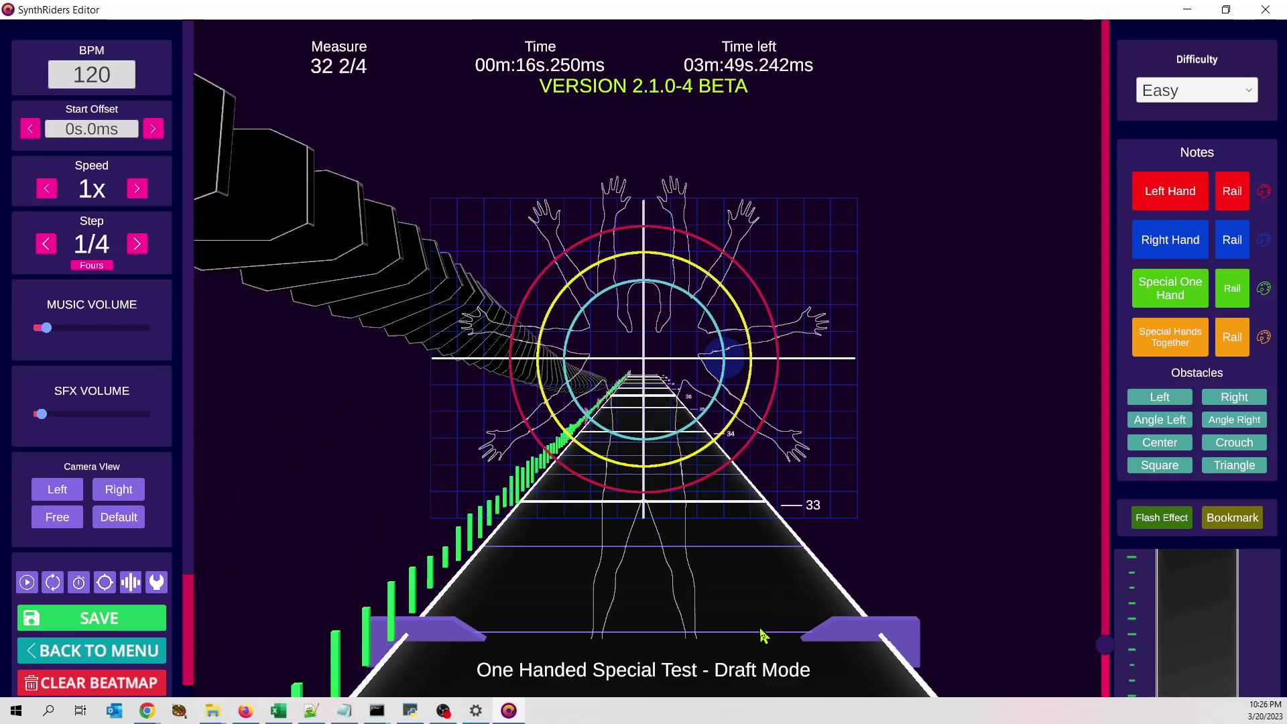
{"action": "scroll", "coordinate": [763, 635], "scroll_direction": "down", "scroll_amount": 20}
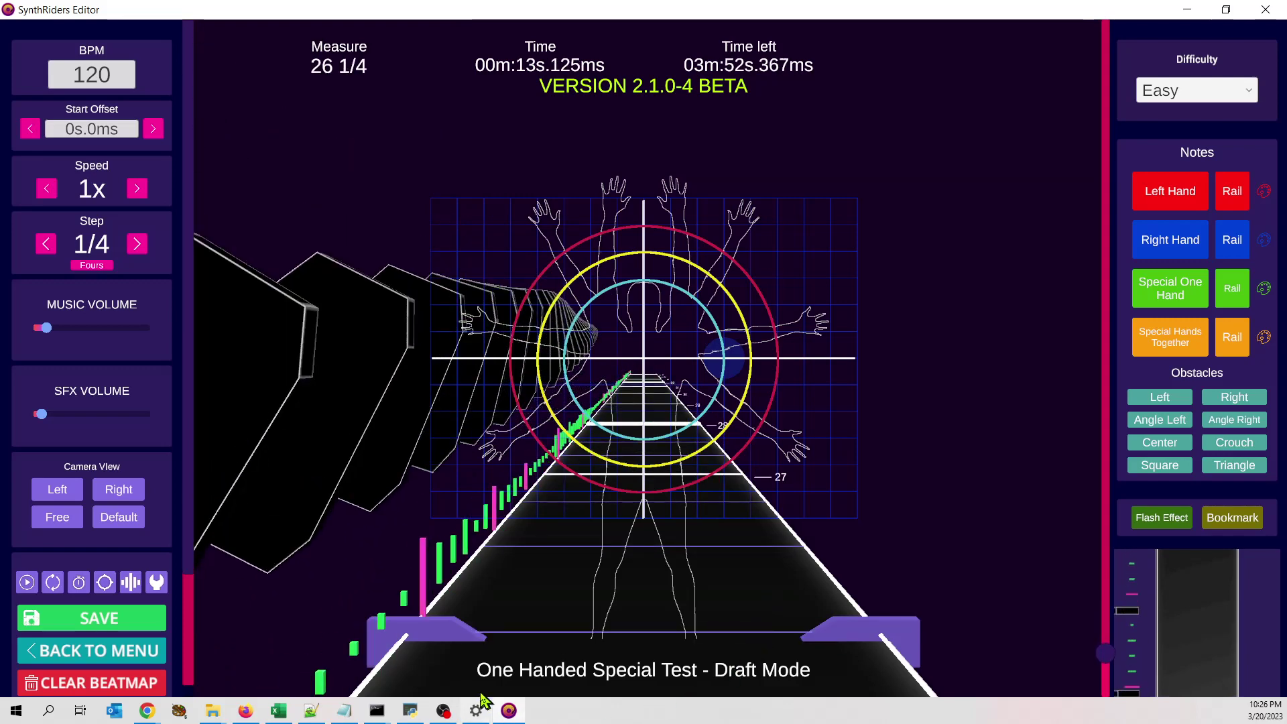
Uncomment the Offset Increasing Spiral command lines 42–44 in Marinus_examples.txt
{"action": "left_click", "coordinate": [509, 711]}
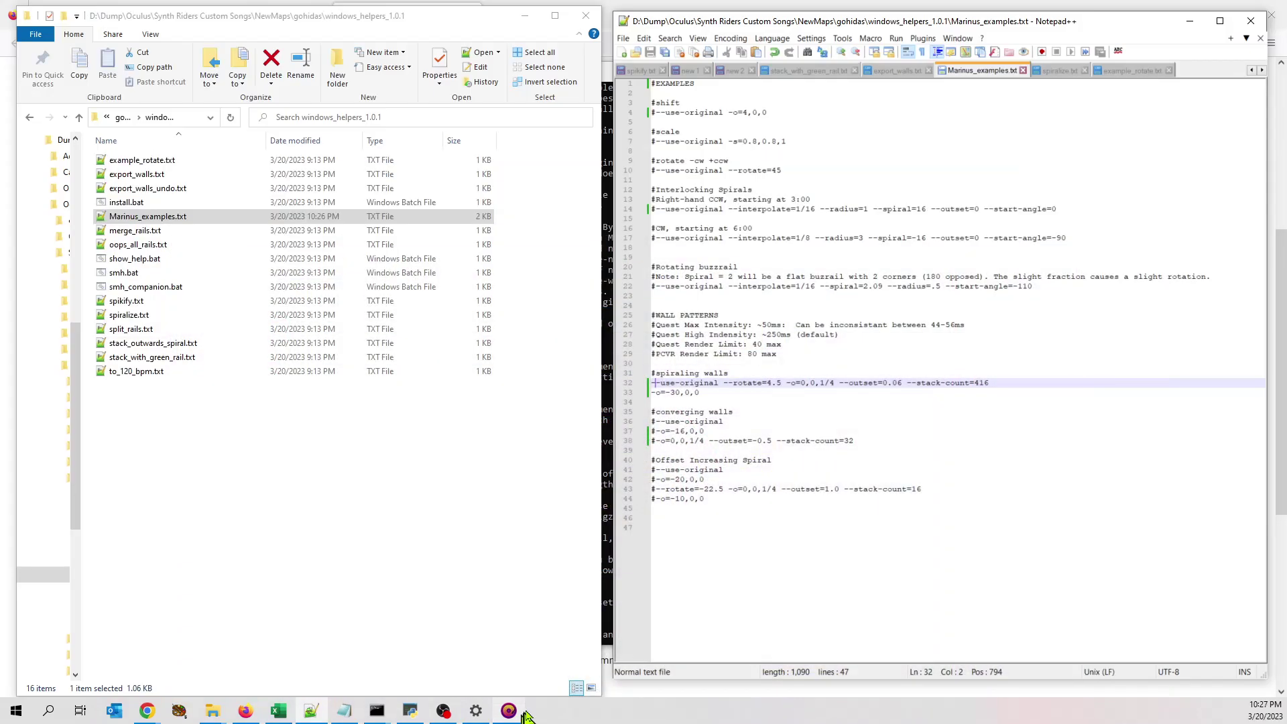
{"action": "left_click_drag", "start_coordinate": [661, 471], "coordinate": [661, 480]}
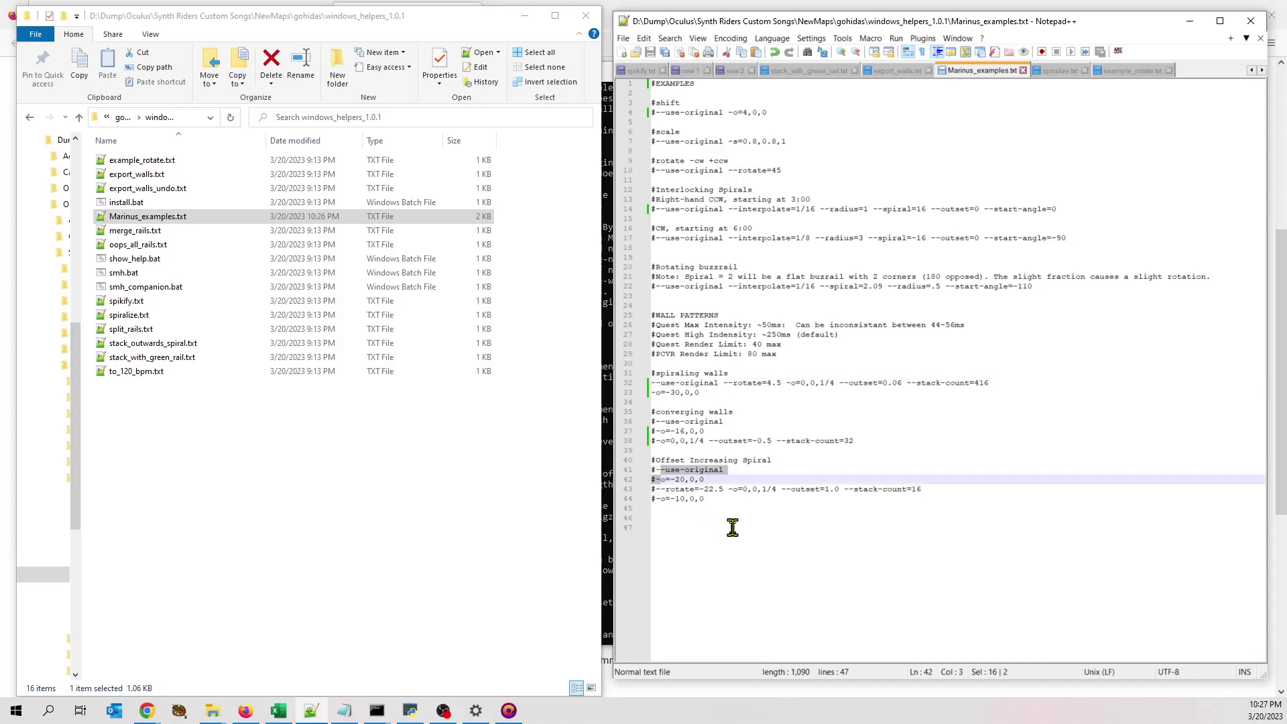
{"action": "key", "text": "Down"}
{"action": "key", "text": "Up"}
{"action": "key", "text": "Delete"}
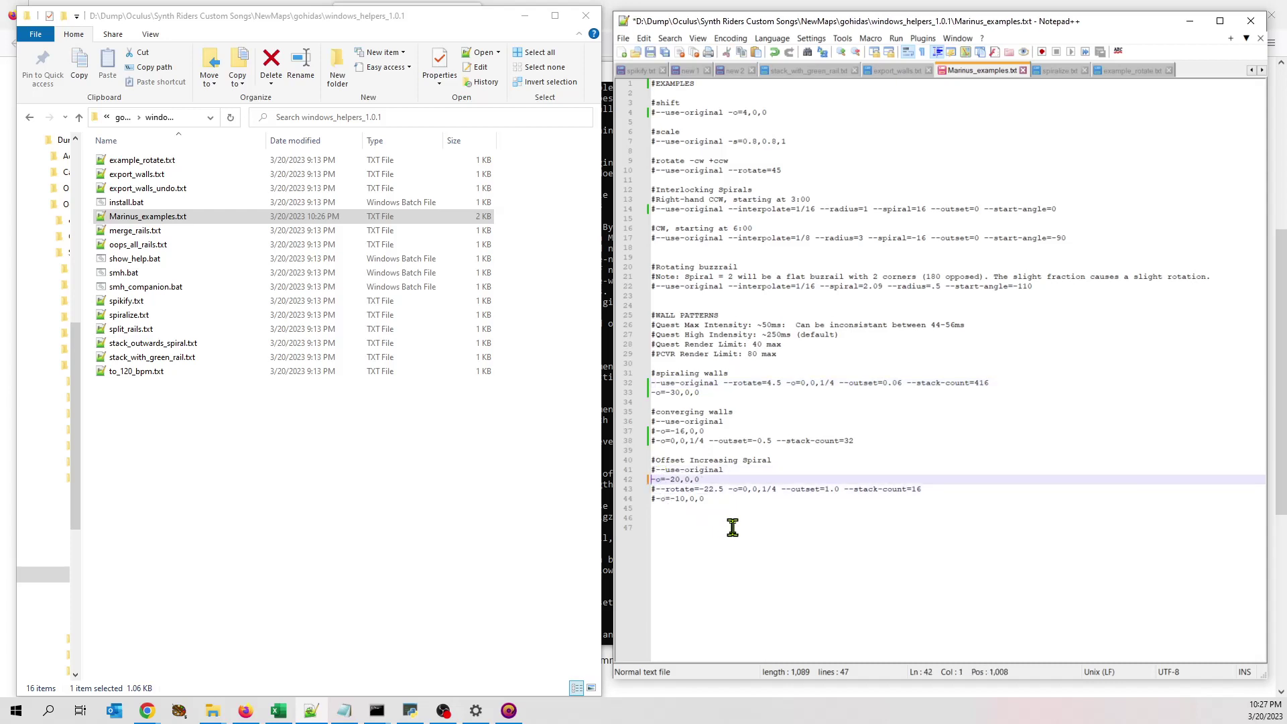
{"action": "key", "text": "Down"}
{"action": "key", "text": "Delete"}
{"action": "key", "text": "Down"}
{"action": "key", "text": "Delete"}
{"action": "key", "text": "Up"}
{"action": "key", "text": "Up"}
{"action": "key", "text": "Up"}
{"action": "key", "text": "Up"}
{"action": "key", "text": "Up"}
{"action": "key", "text": "Up"}
{"action": "key", "text": "Up"}
{"action": "key", "text": "Up"}
{"action": "key", "text": "Up"}
{"action": "key", "text": "Up"}
{"action": "key", "text": "Up"}
{"action": "key", "text": "Up"}
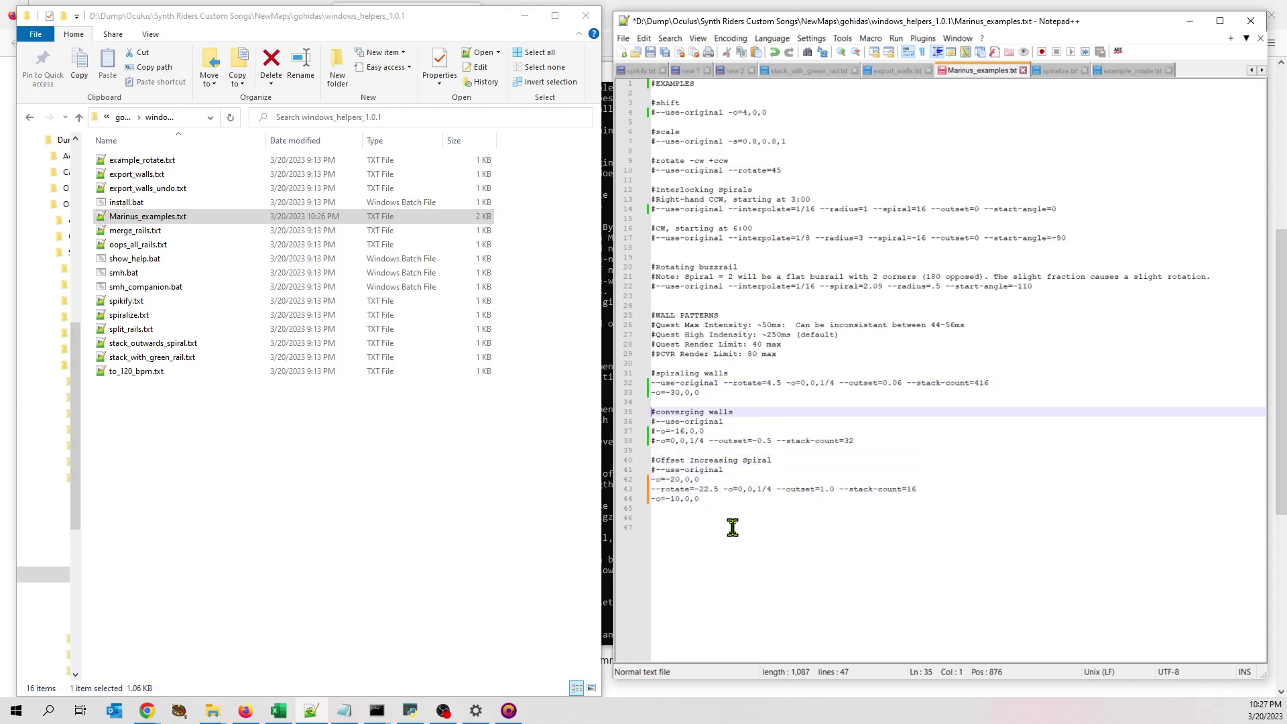
Comment out the spiraling walls line 32, save the file, and run it through smh.bat
{"action": "type", "text": "#"}
{"action": "key", "text": "Down"}
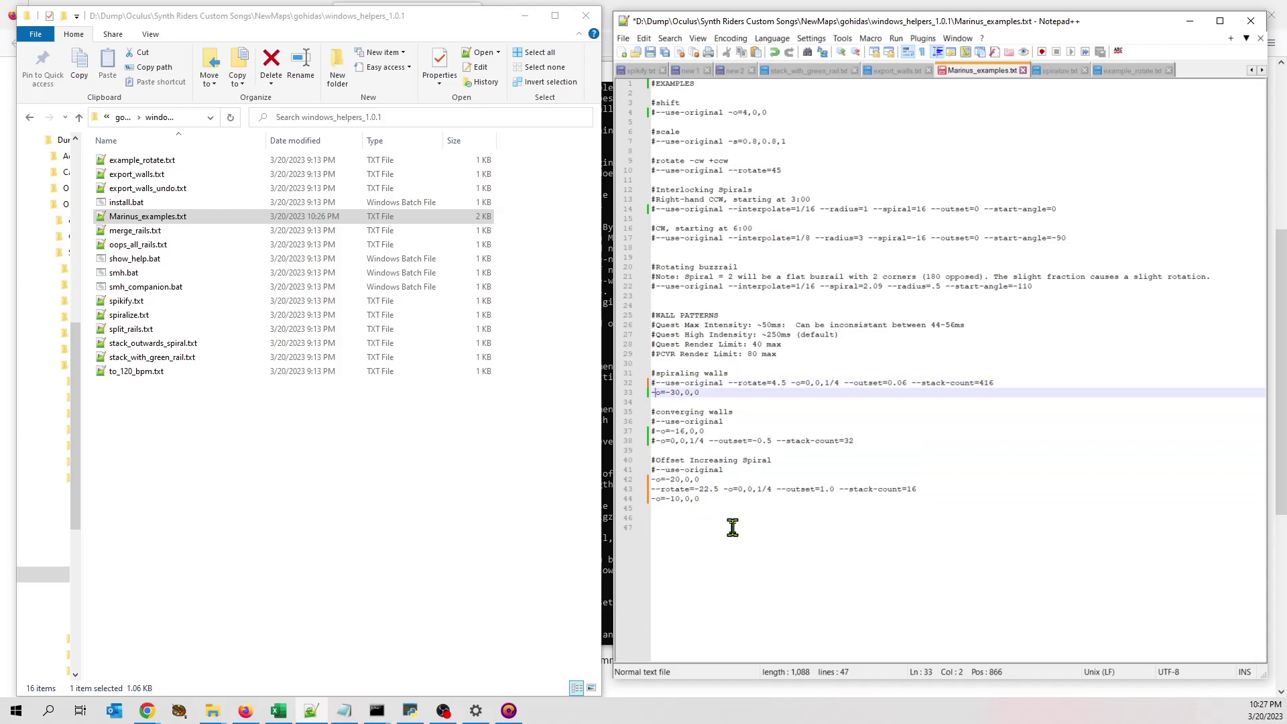
{"action": "left_click", "coordinate": [717, 509]}
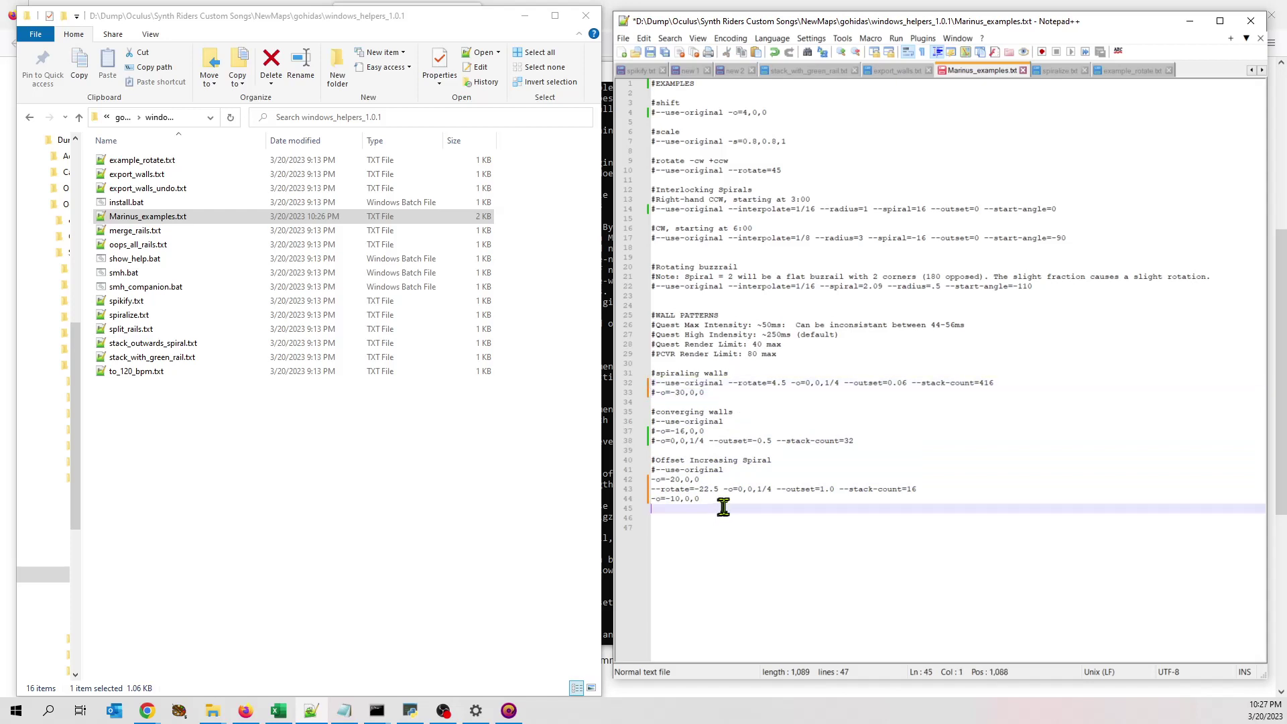
{"action": "left_click", "coordinate": [650, 51]}
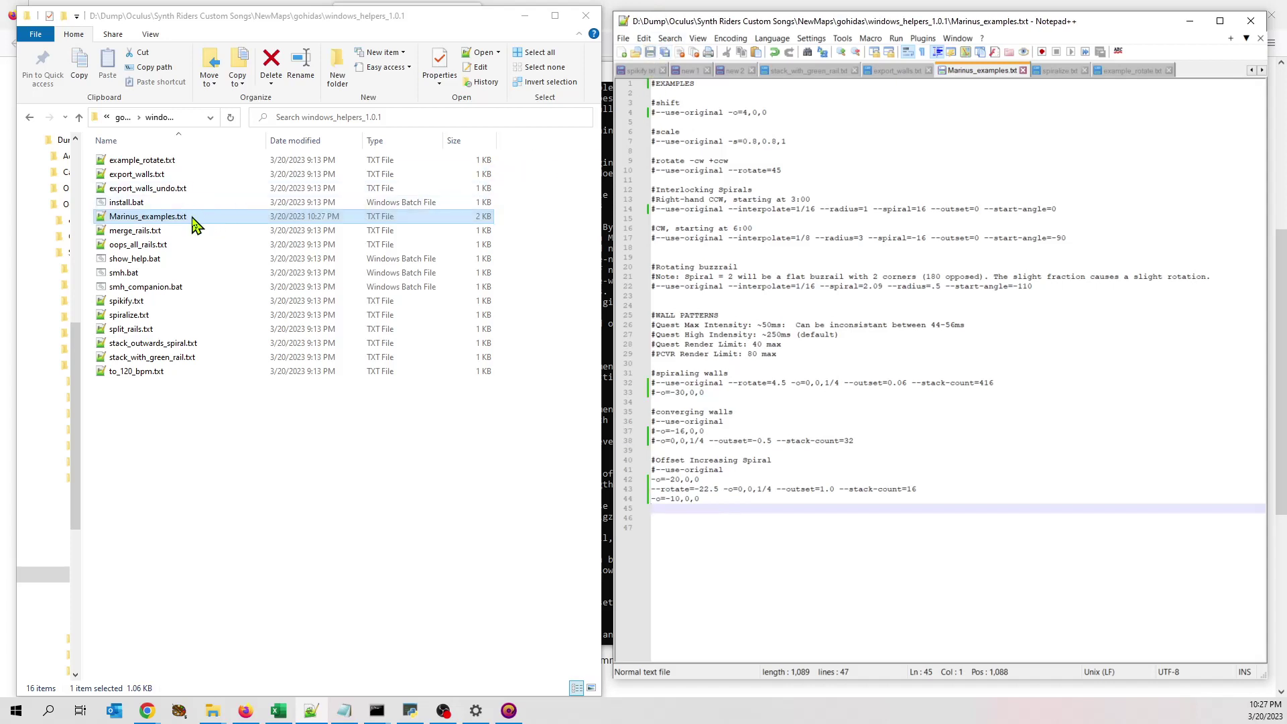
{"action": "left_click_drag", "start_coordinate": [196, 221], "coordinate": [175, 278]}
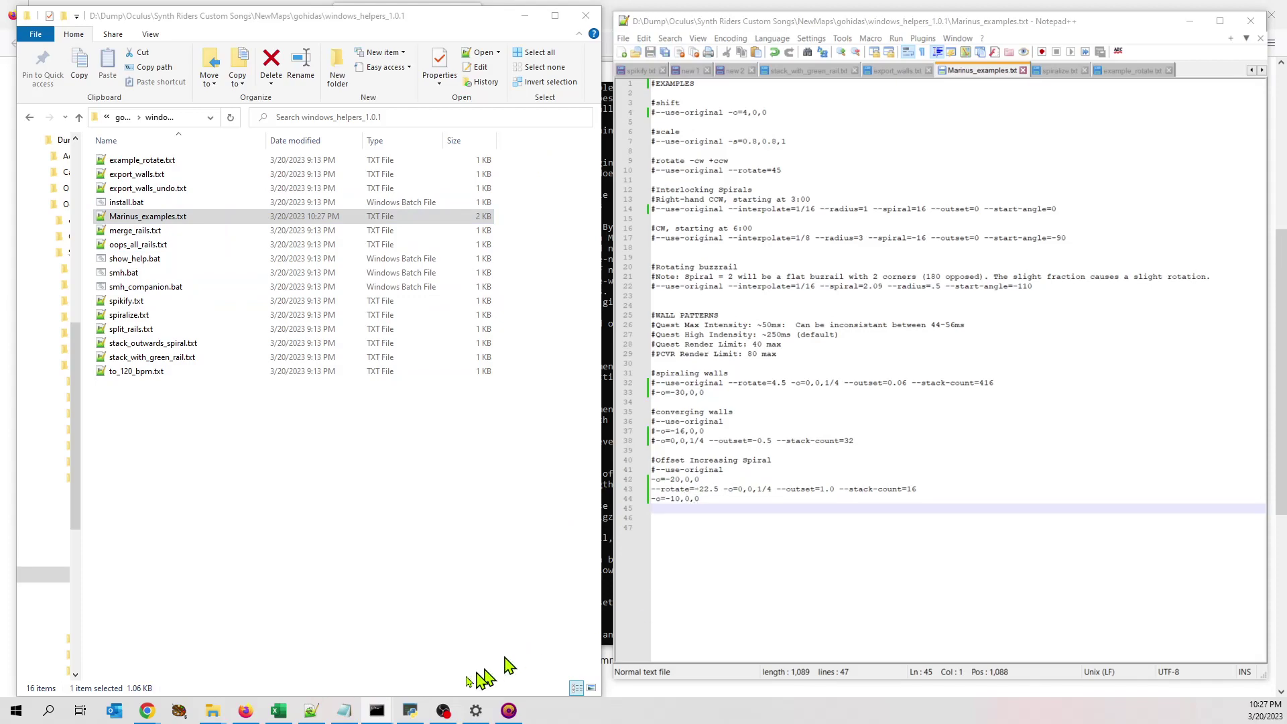
Paste the generated Offset Increasing Spiral walls around measure 16
{"action": "left_click", "coordinate": [508, 711]}
{"action": "scroll", "coordinate": [672, 587], "scroll_direction": "up", "scroll_amount": 20}
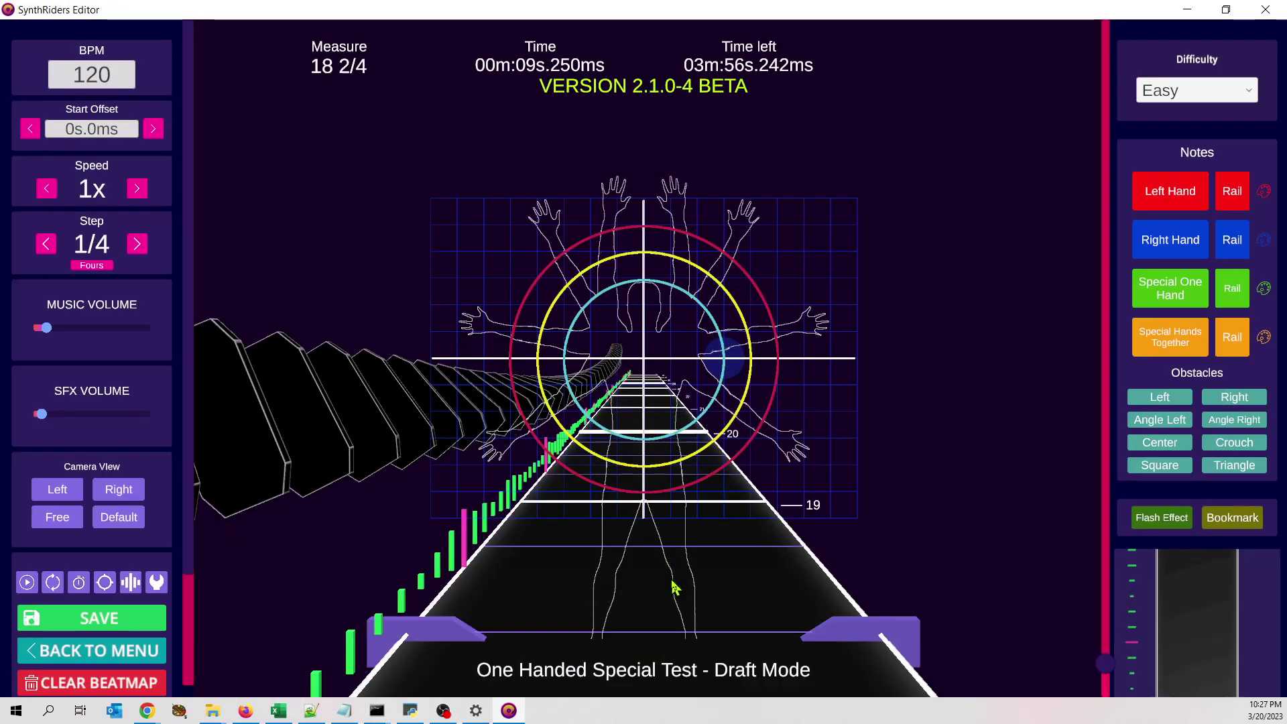
{"action": "scroll", "coordinate": [669, 549], "scroll_direction": "down", "scroll_amount": 10}
{"action": "scroll", "coordinate": [668, 540], "scroll_direction": "down", "scroll_amount": 14}
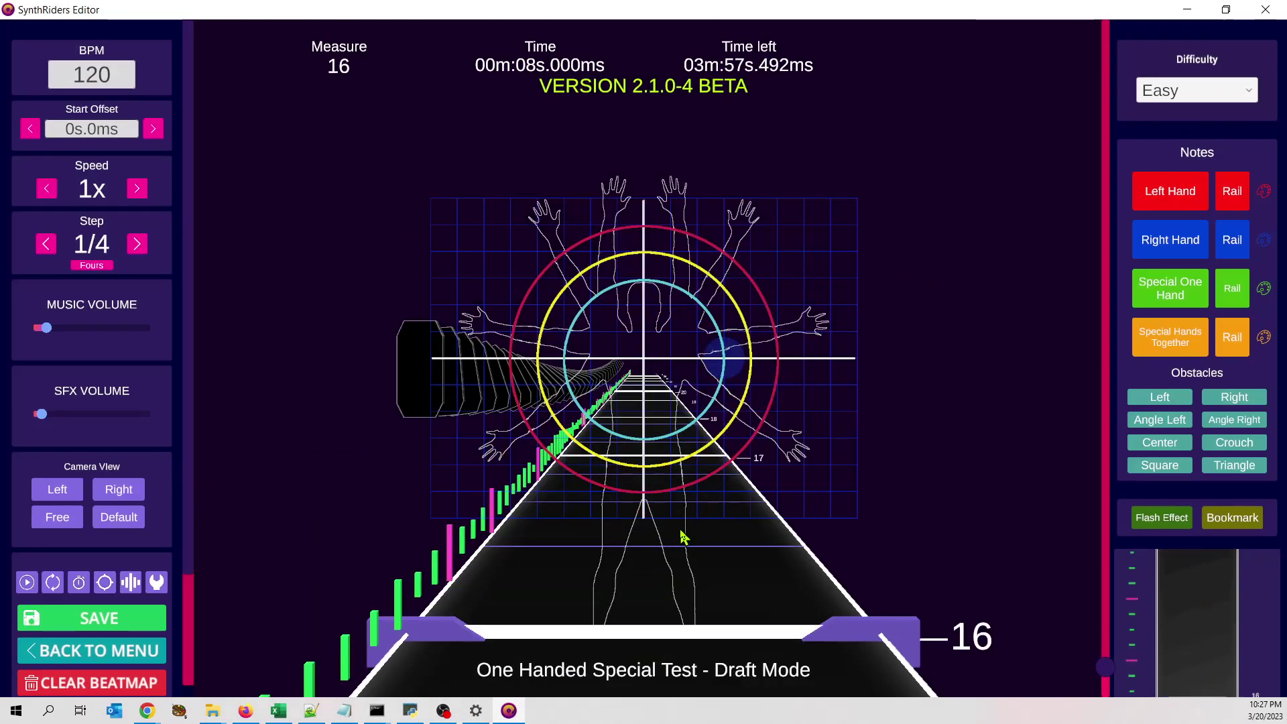
{"action": "key", "text": "ctrl"}
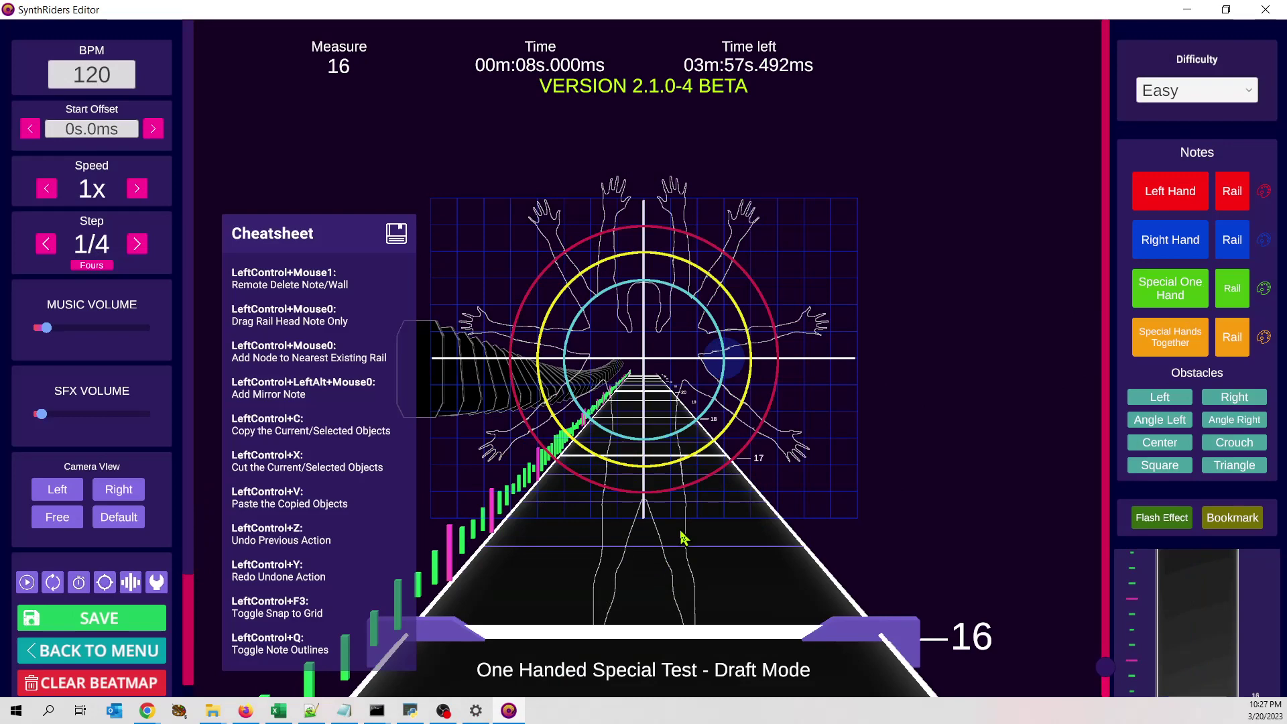
{"action": "key", "text": "ctrl+v"}
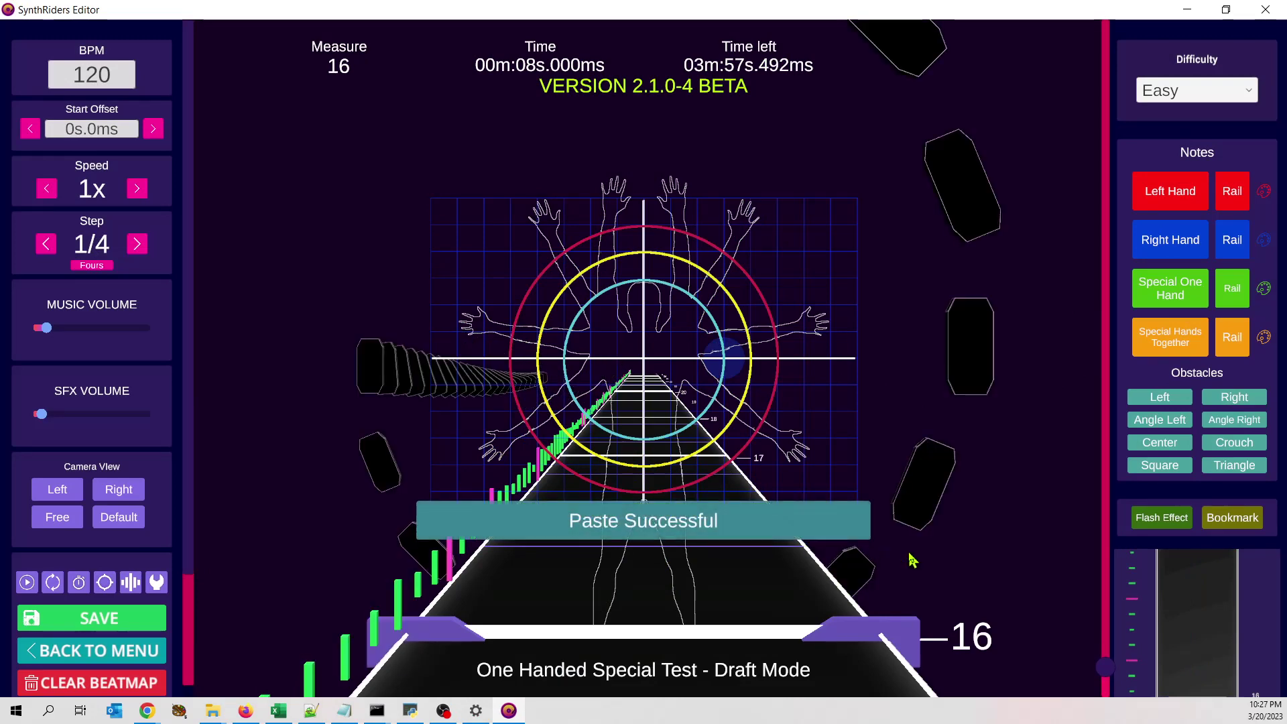
Scroll along the track to review the spiral widening outward from about measure 12
{"action": "scroll", "coordinate": [912, 561], "scroll_direction": "up", "scroll_amount": 8}
{"action": "scroll", "coordinate": [911, 561], "scroll_direction": "up", "scroll_amount": 4}
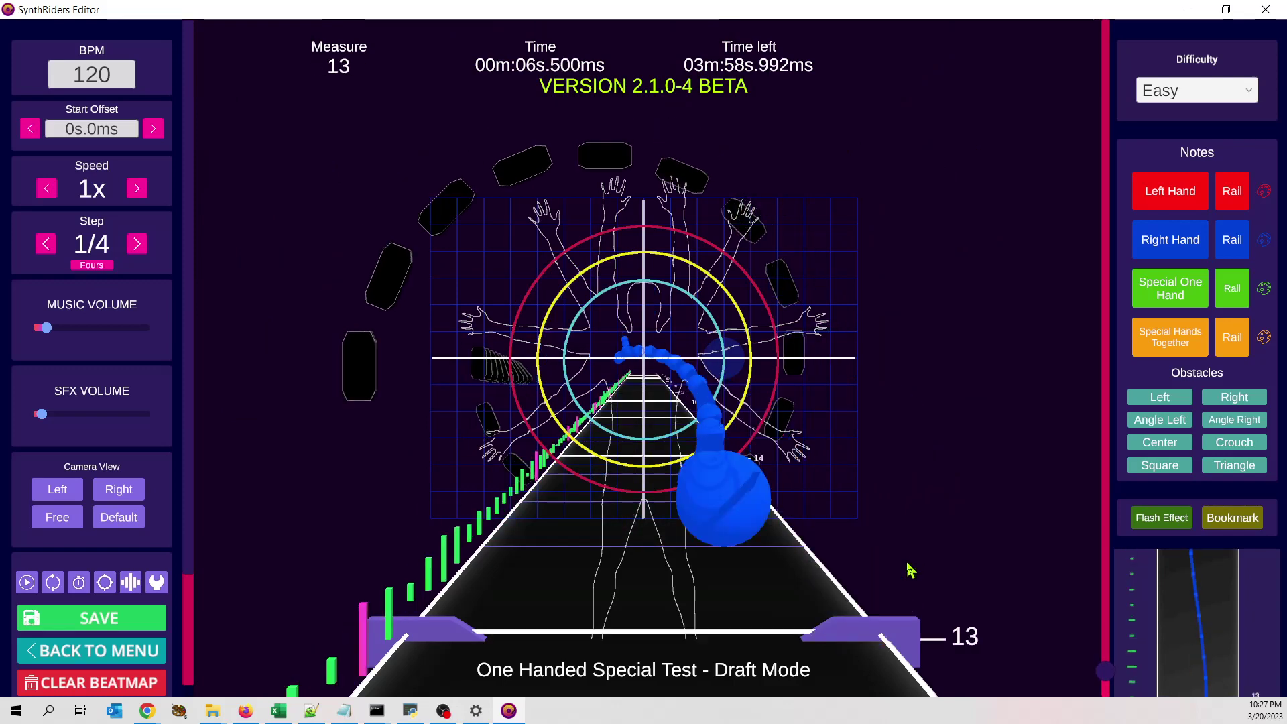
{"action": "scroll", "coordinate": [909, 564], "scroll_direction": "down", "scroll_amount": 5}
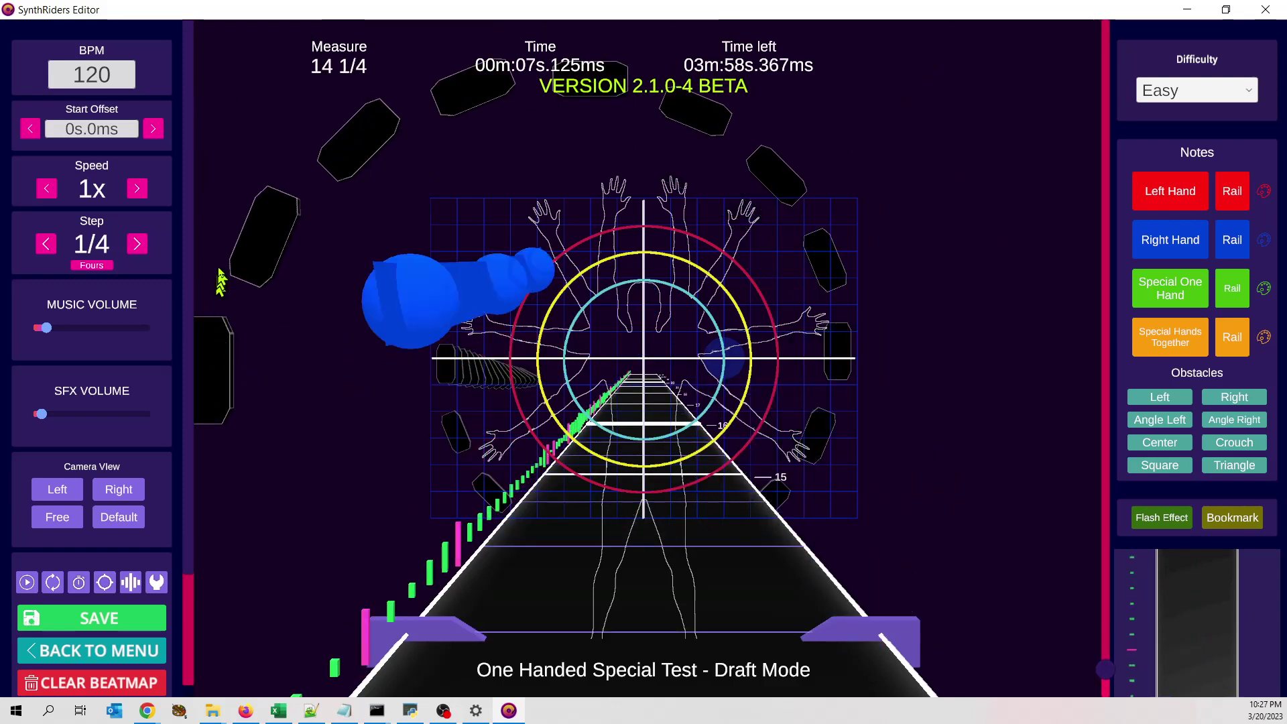
{"action": "scroll", "coordinate": [854, 238], "scroll_direction": "down", "scroll_amount": 14}
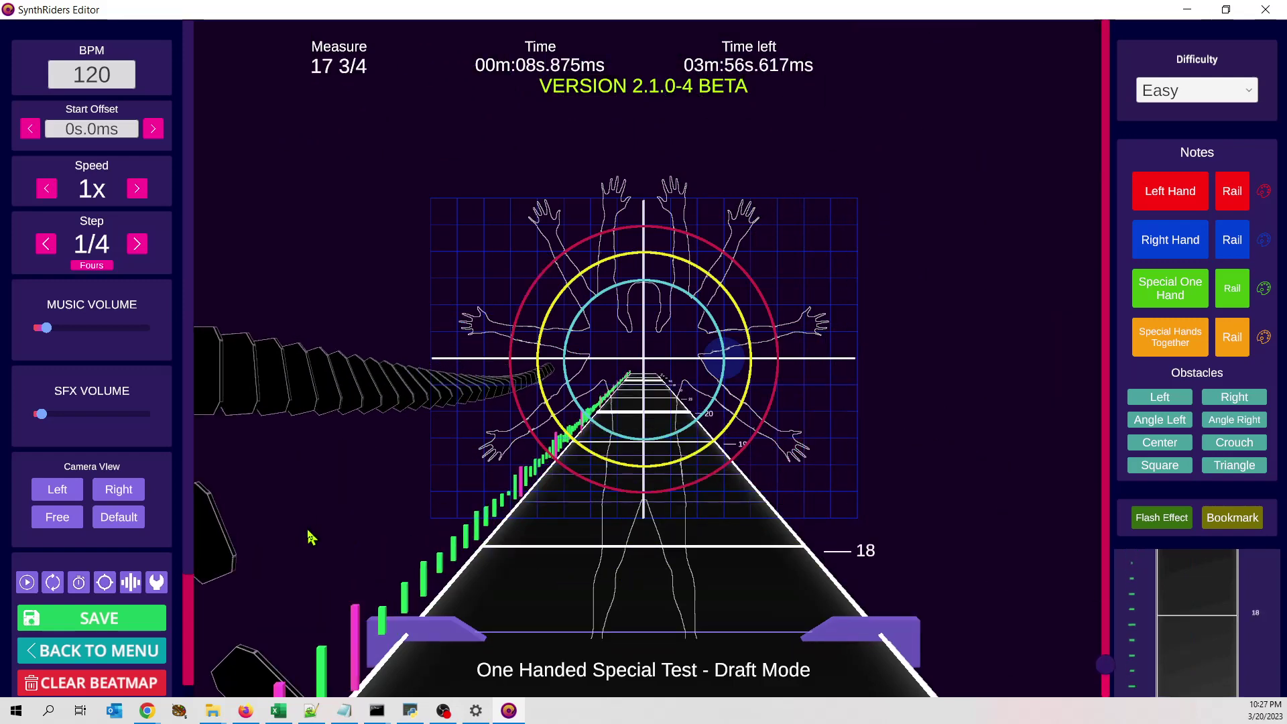
{"action": "scroll", "coordinate": [322, 536], "scroll_direction": "down", "scroll_amount": 20}
{"action": "scroll", "coordinate": [329, 540], "scroll_direction": "down", "scroll_amount": 20}
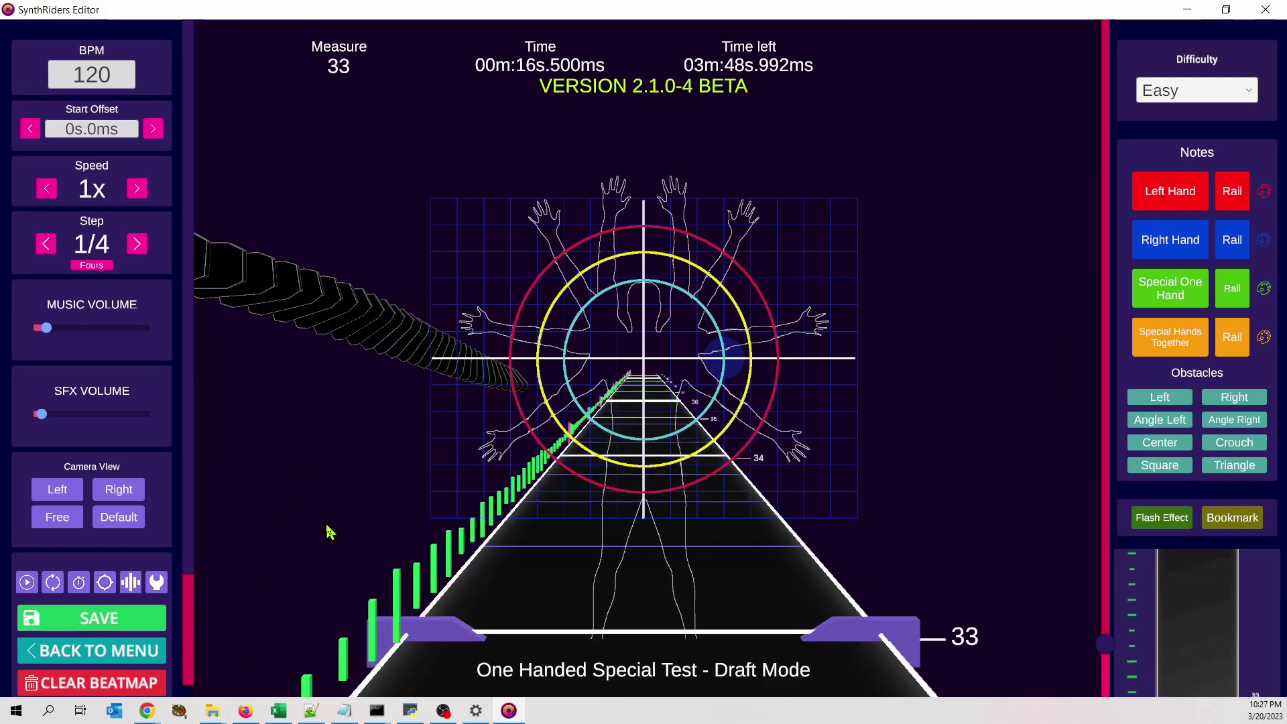
{"action": "scroll", "coordinate": [362, 569], "scroll_direction": "up", "scroll_amount": 20}
{"action": "scroll", "coordinate": [372, 676], "scroll_direction": "up", "scroll_amount": 9}
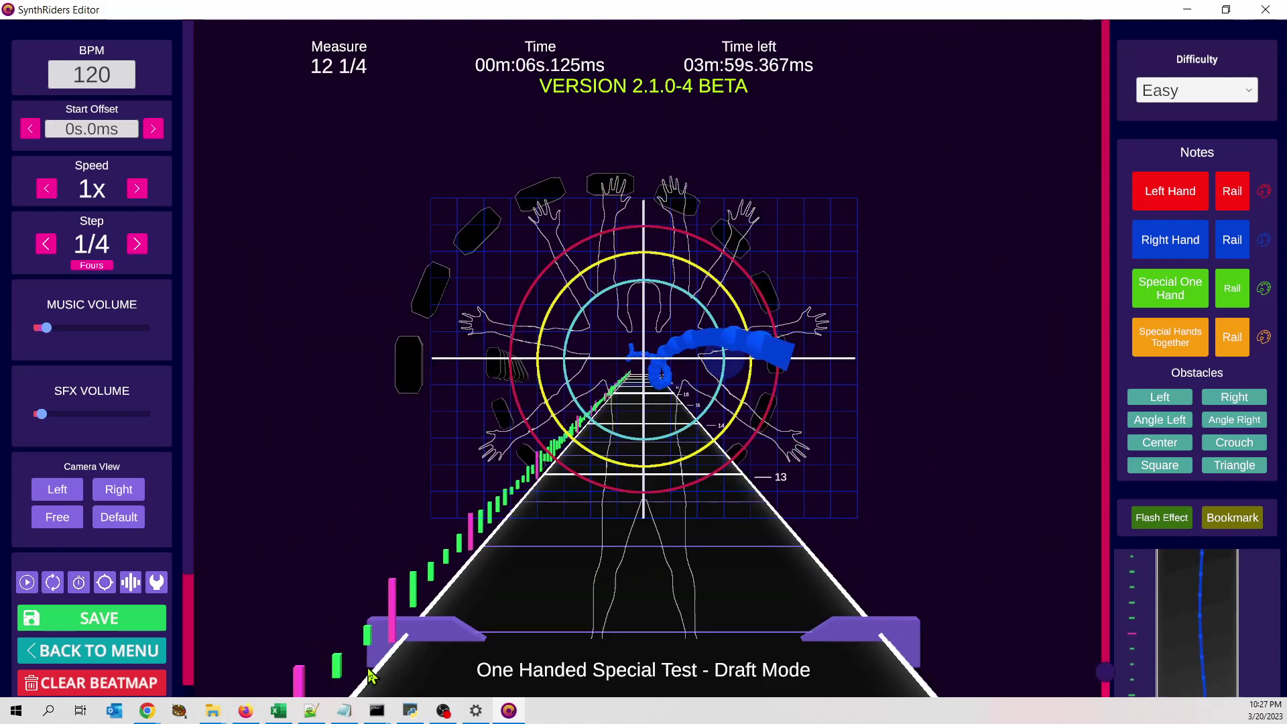
{"action": "scroll", "coordinate": [372, 674], "scroll_direction": "down", "scroll_amount": 11}
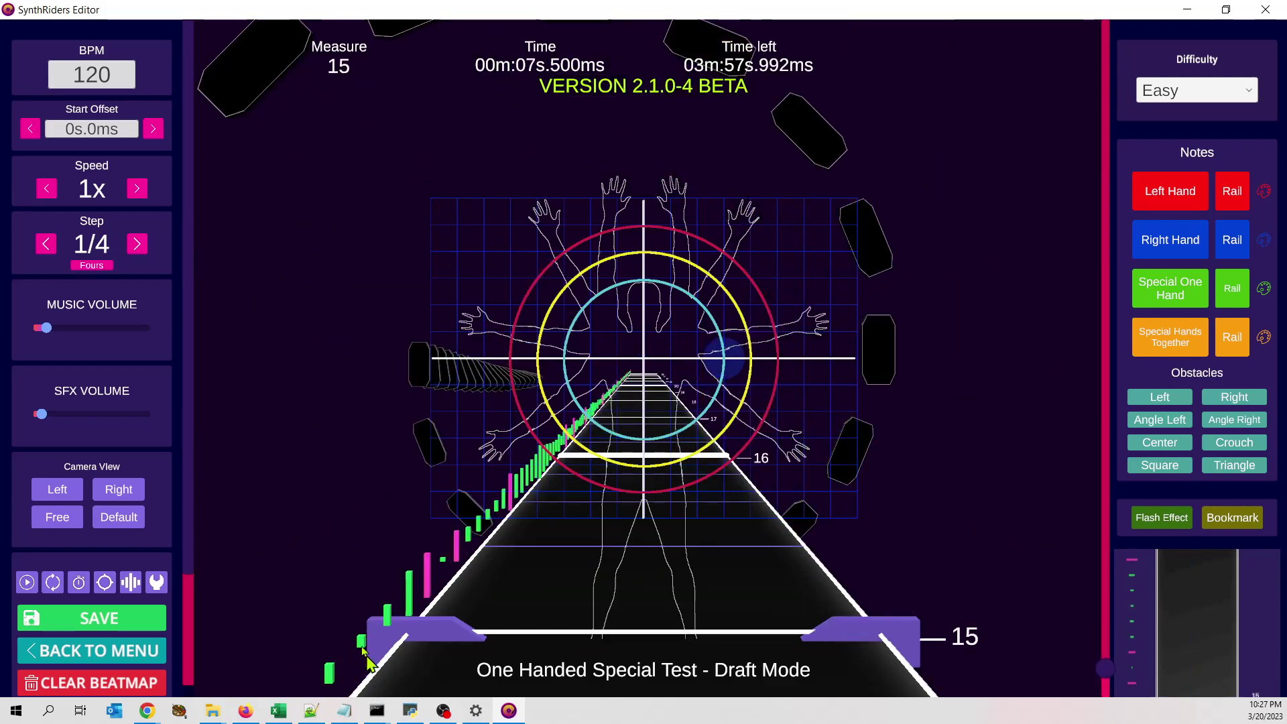
{"action": "scroll", "coordinate": [406, 523], "scroll_direction": "up", "scroll_amount": 10}
{"action": "scroll", "coordinate": [407, 529], "scroll_direction": "up", "scroll_amount": 1}
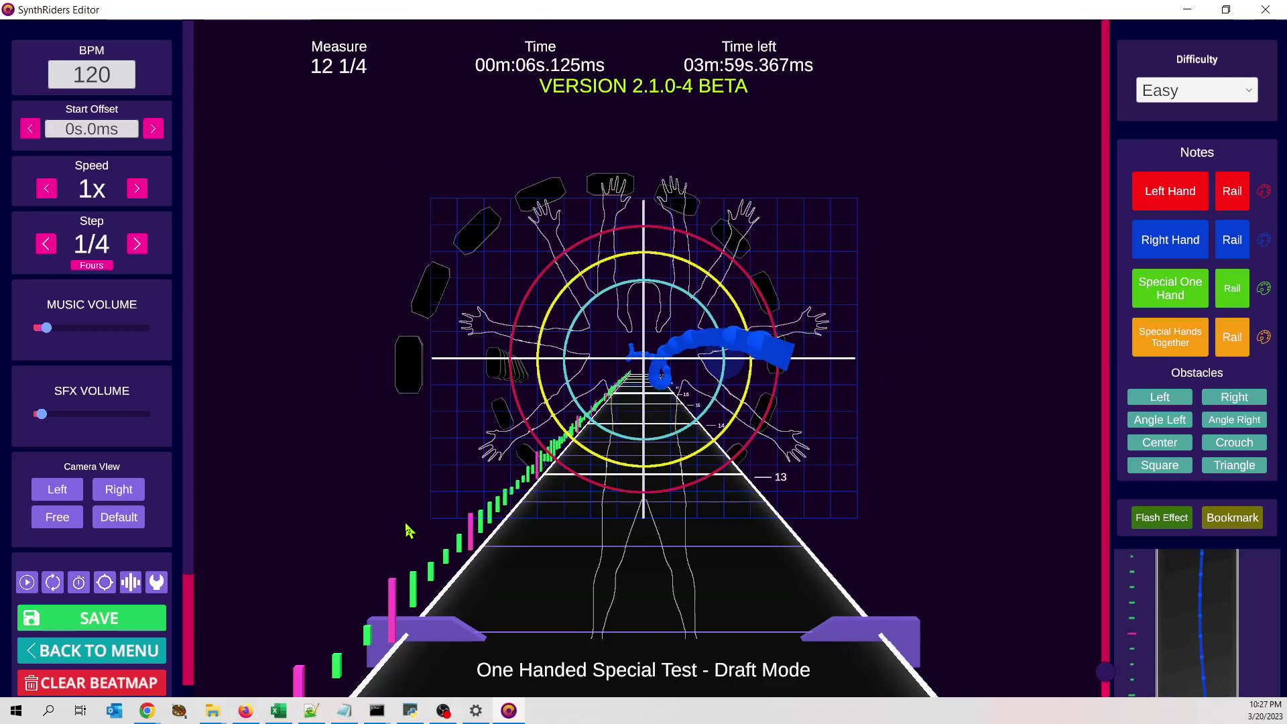
{"action": "scroll", "coordinate": [407, 531], "scroll_direction": "down", "scroll_amount": 14}
{"action": "scroll", "coordinate": [407, 533], "scroll_direction": "down", "scroll_amount": 2}
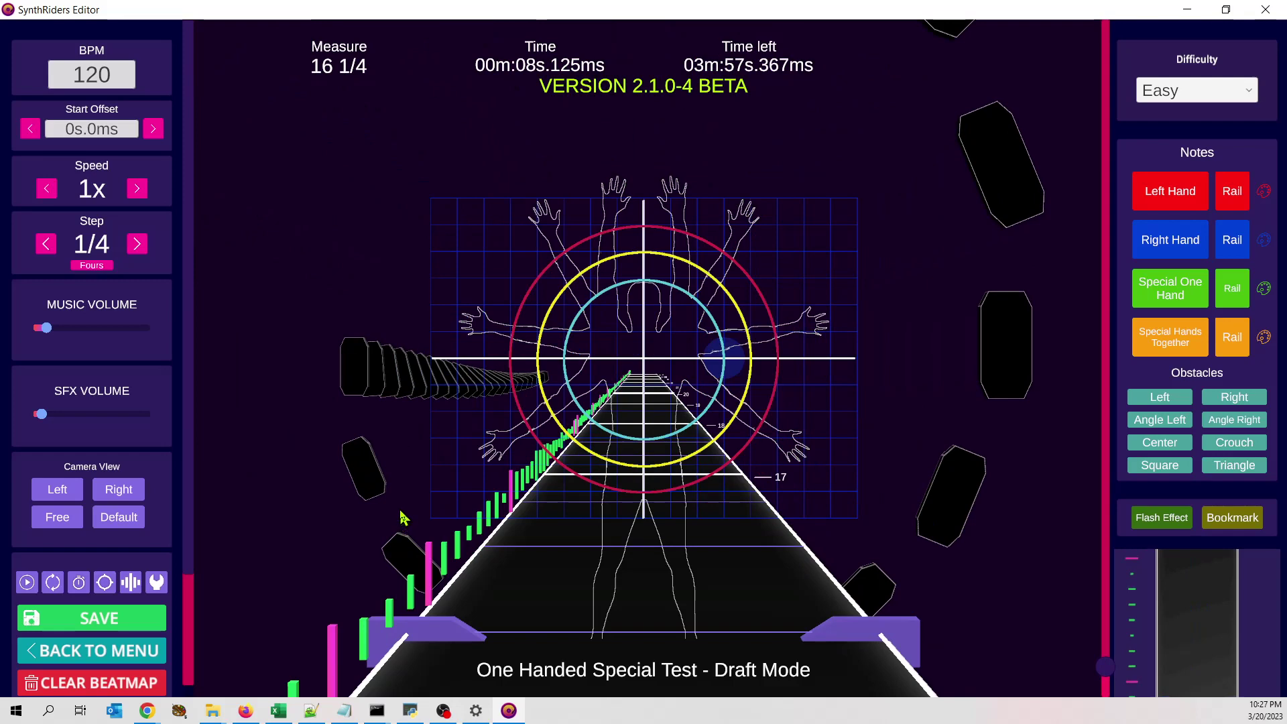
{"action": "scroll", "coordinate": [402, 523], "scroll_direction": "down", "scroll_amount": 2}
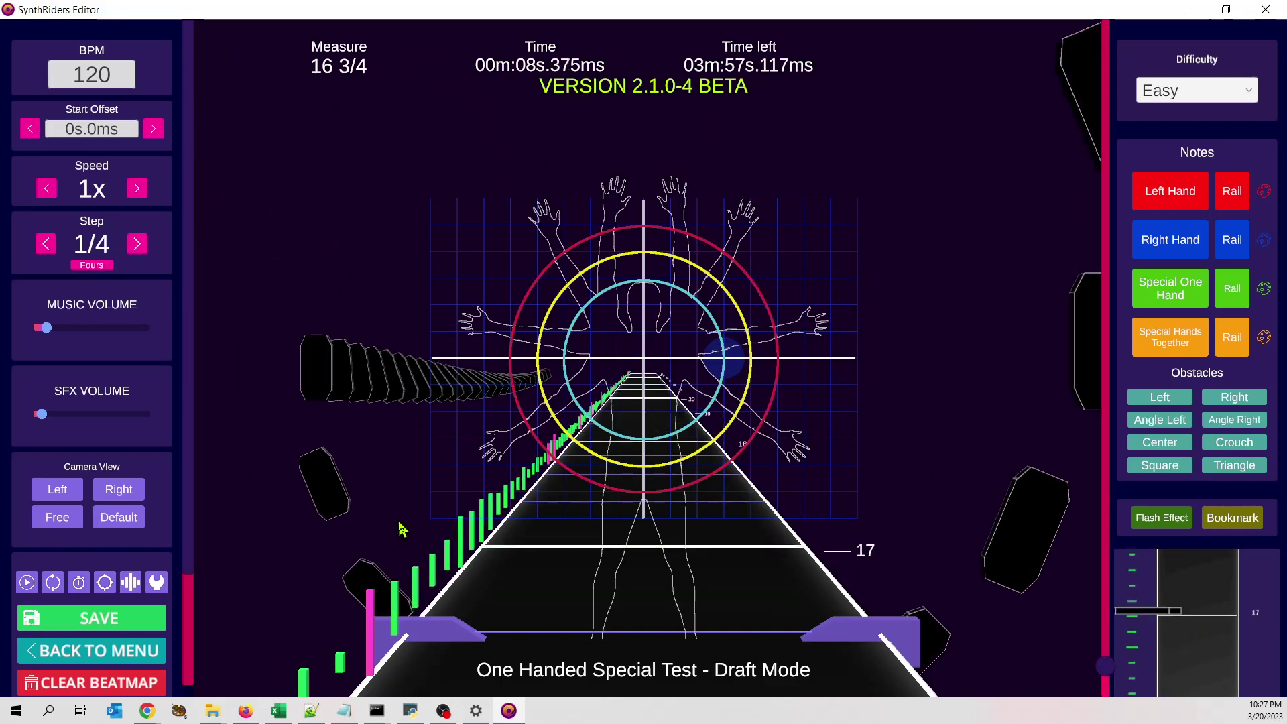
{"action": "scroll", "coordinate": [400, 533], "scroll_direction": "up", "scroll_amount": 20}
{"action": "scroll", "coordinate": [397, 540], "scroll_direction": "down", "scroll_amount": 8}
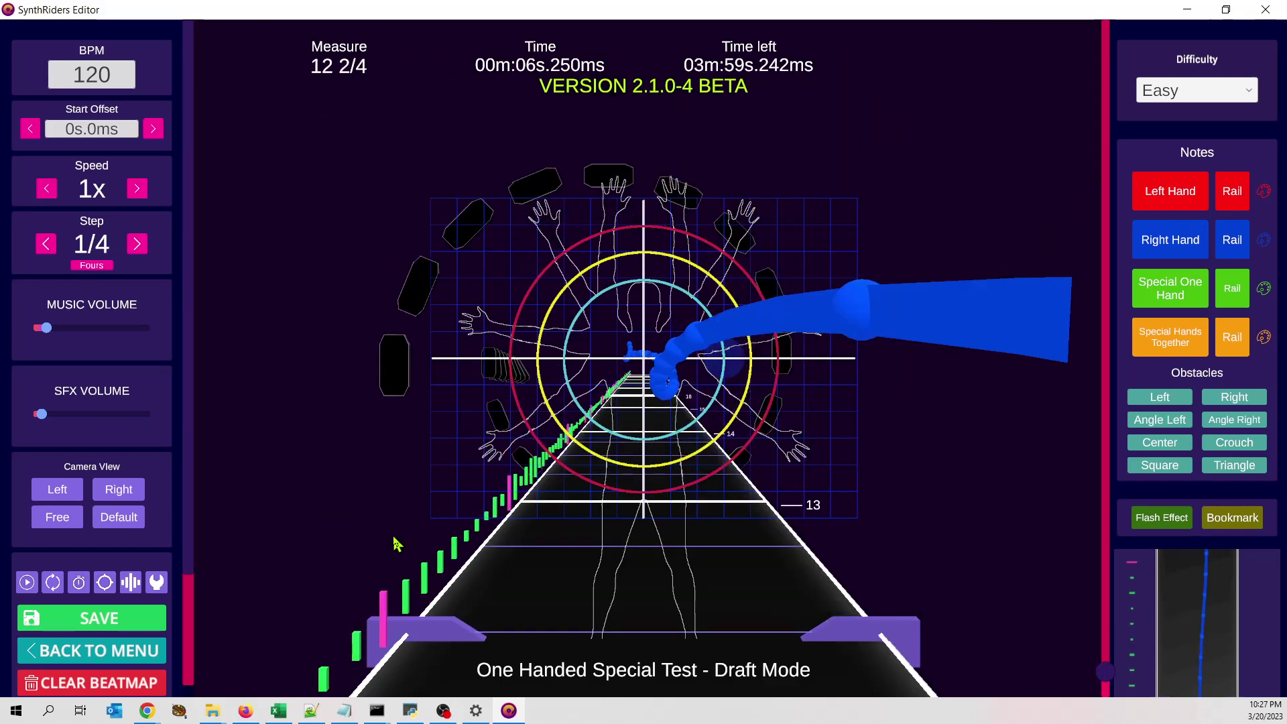
{"action": "scroll", "coordinate": [394, 543], "scroll_direction": "down", "scroll_amount": 15}
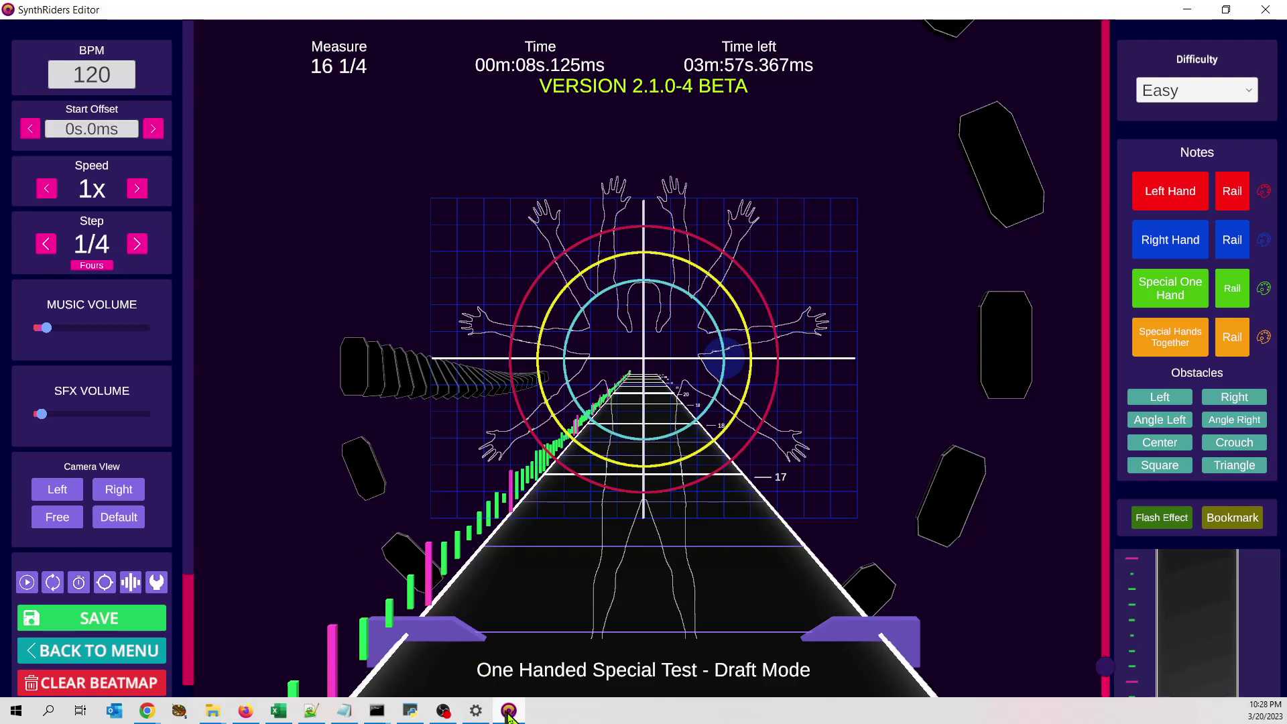
{"action": "mouse_move", "coordinate": [513, 709]}
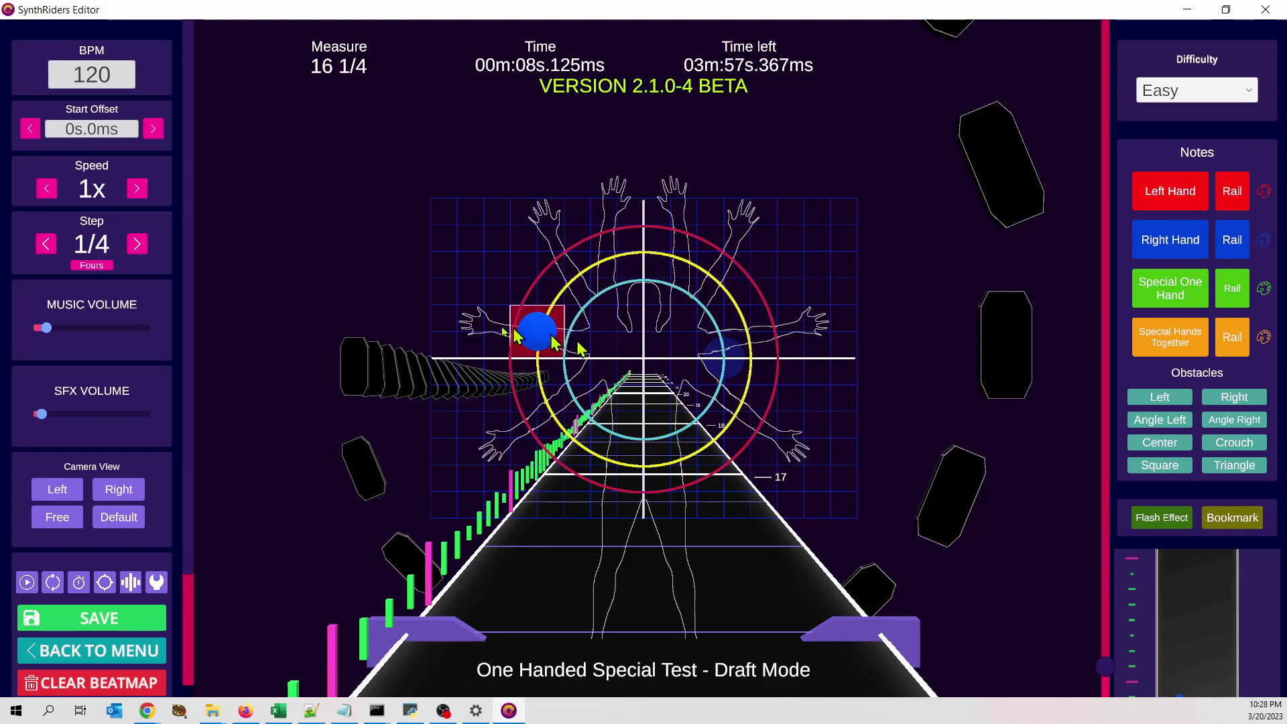
Bring Marinus_examples.txt forward and highlight the -s=0.8,0.8,1 scale values on line 7
{"action": "left_click", "coordinate": [311, 711]}
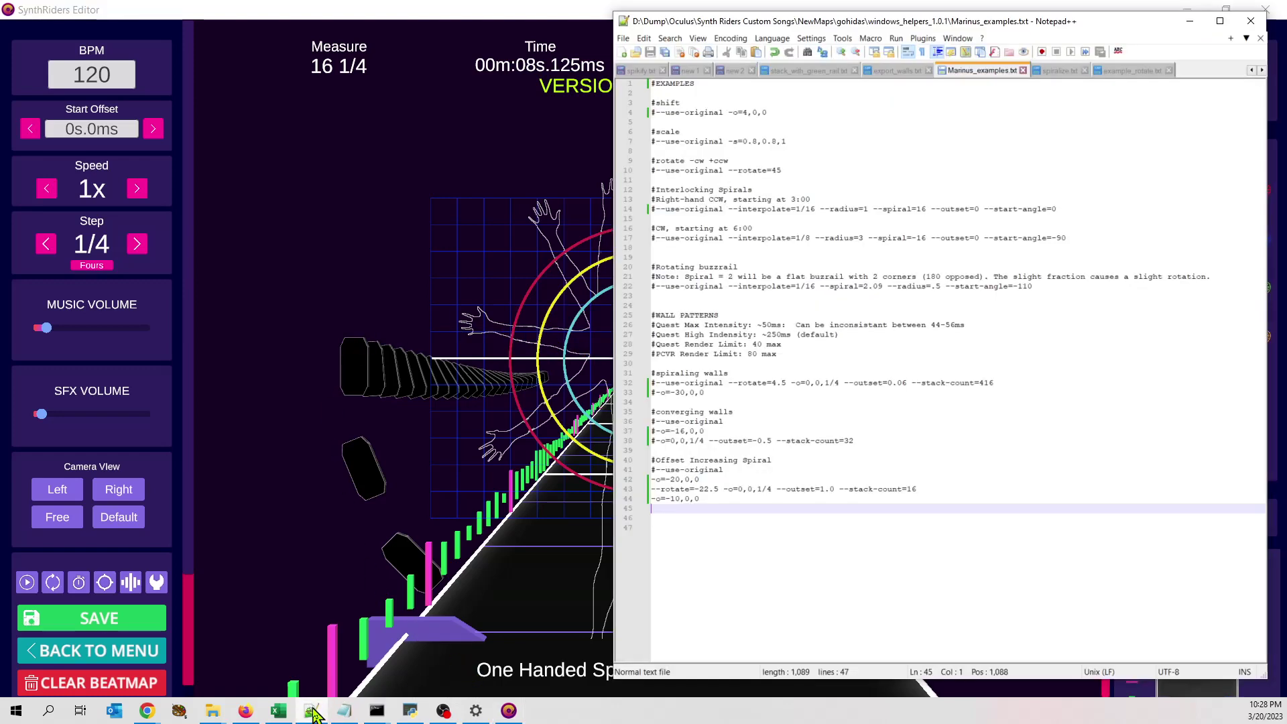
{"action": "left_click", "coordinate": [788, 143]}
{"action": "left_click_drag", "start_coordinate": [788, 143], "coordinate": [654, 142]}
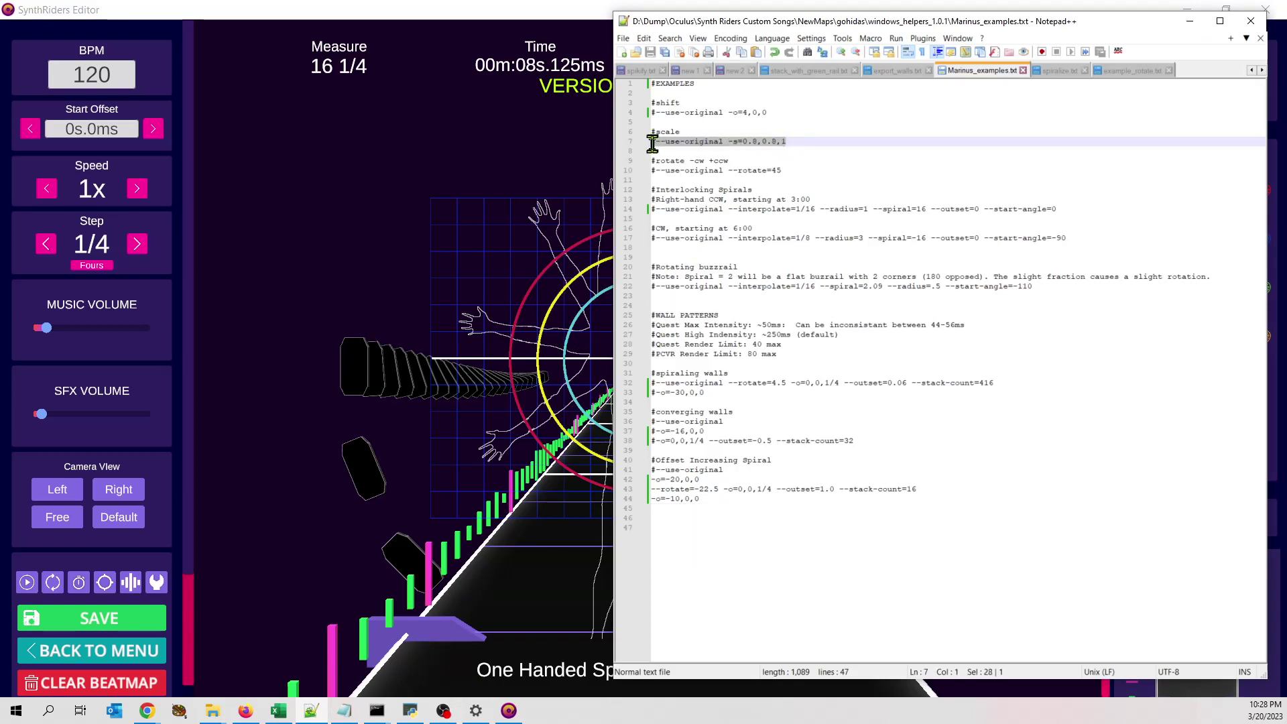
{"action": "left_click", "coordinate": [782, 142]}
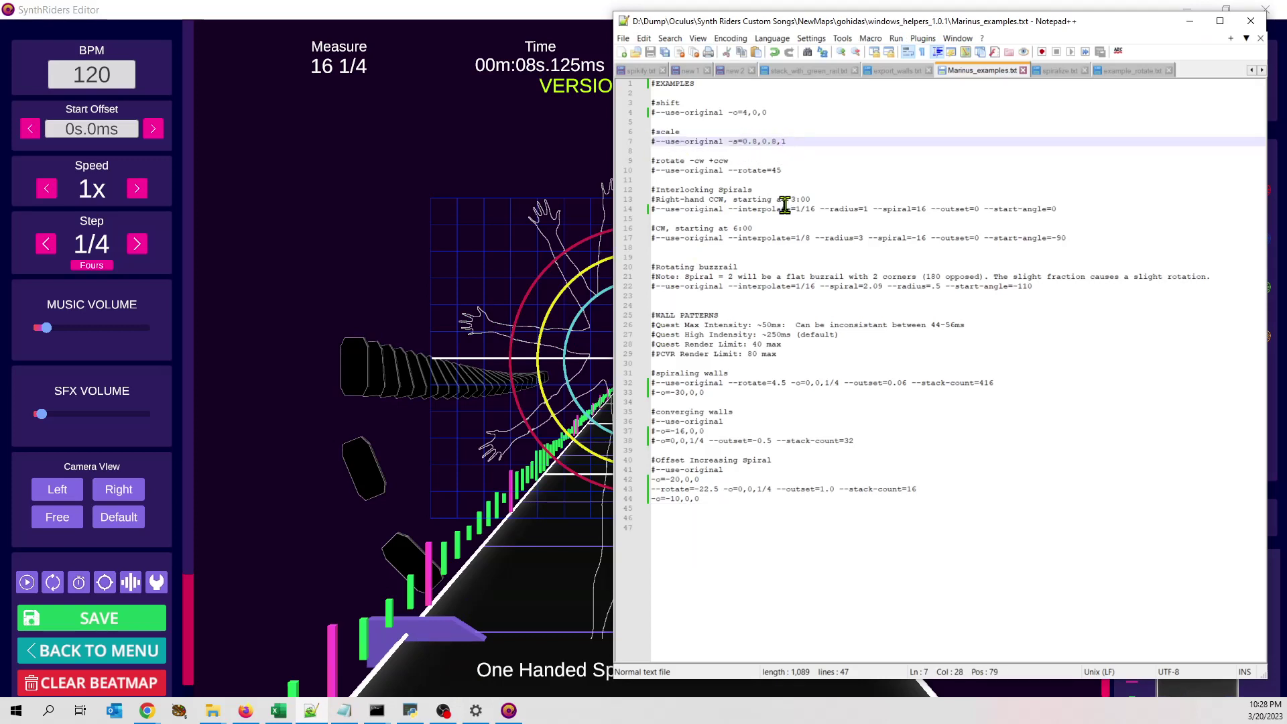
{"action": "key", "text": "shift+Right"}
{"action": "key", "text": "Left"}
{"action": "left_click", "coordinate": [767, 256]}
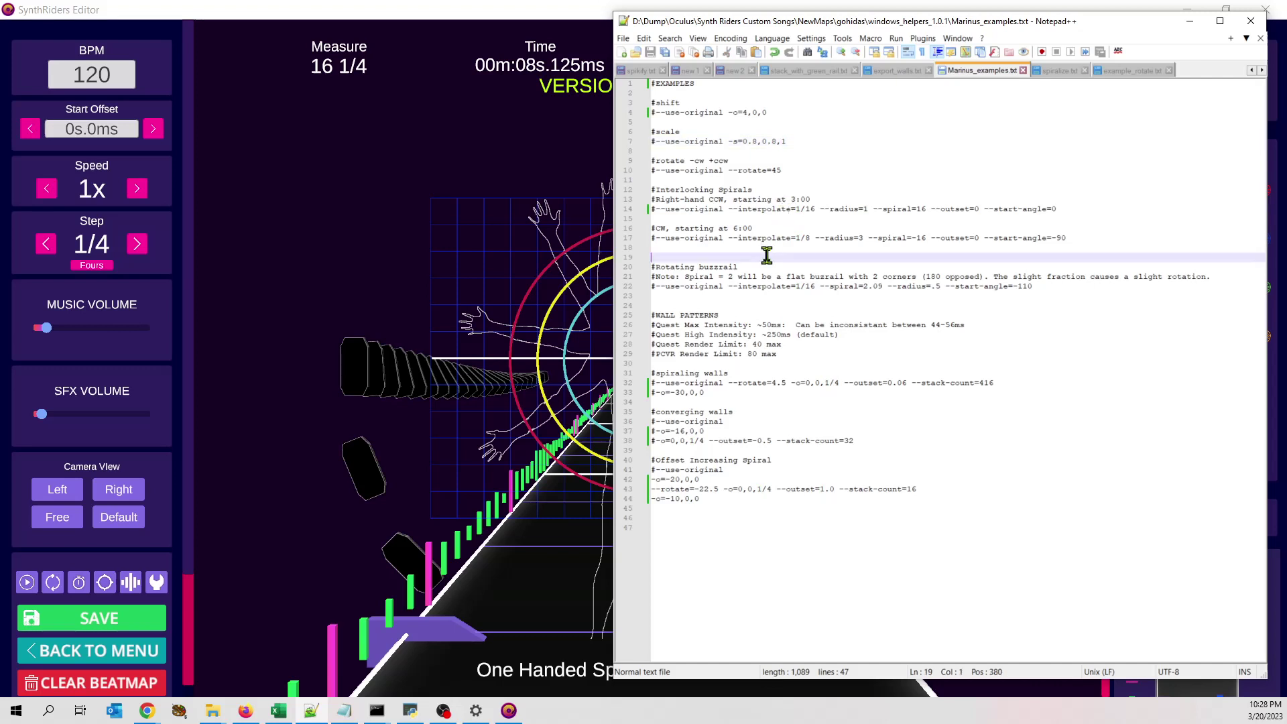
{"action": "left_click", "coordinate": [740, 149]}
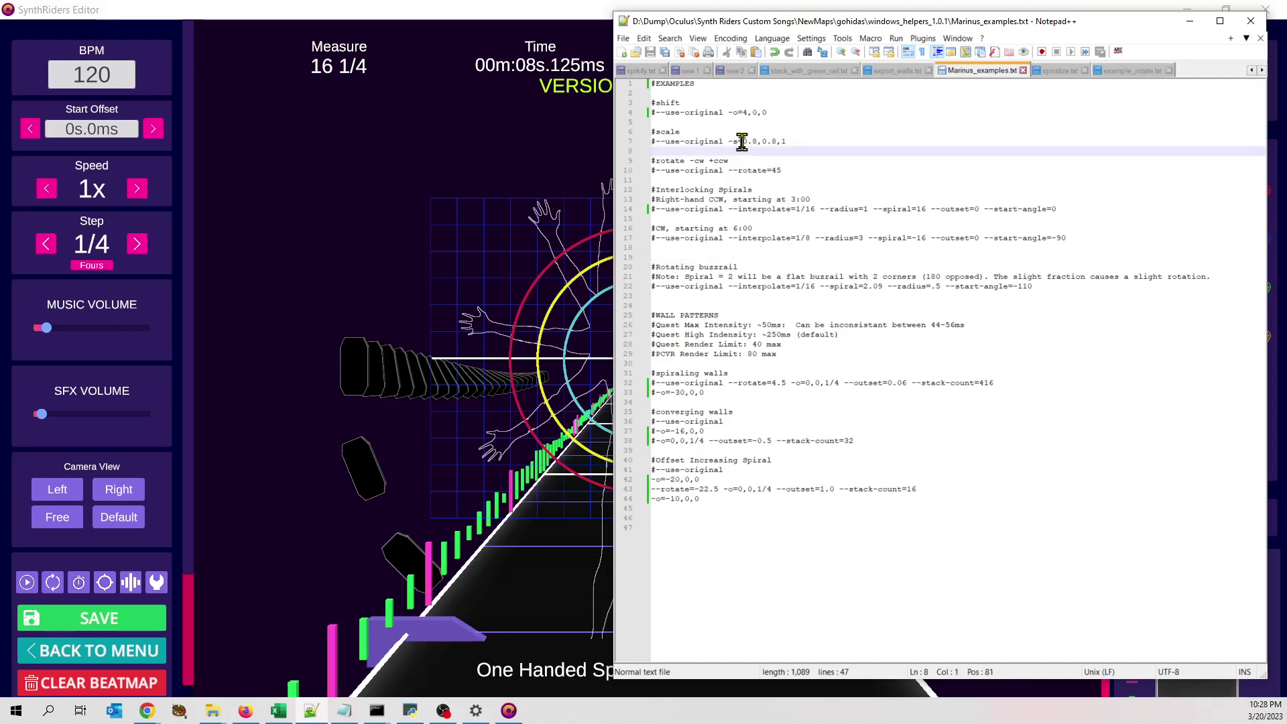